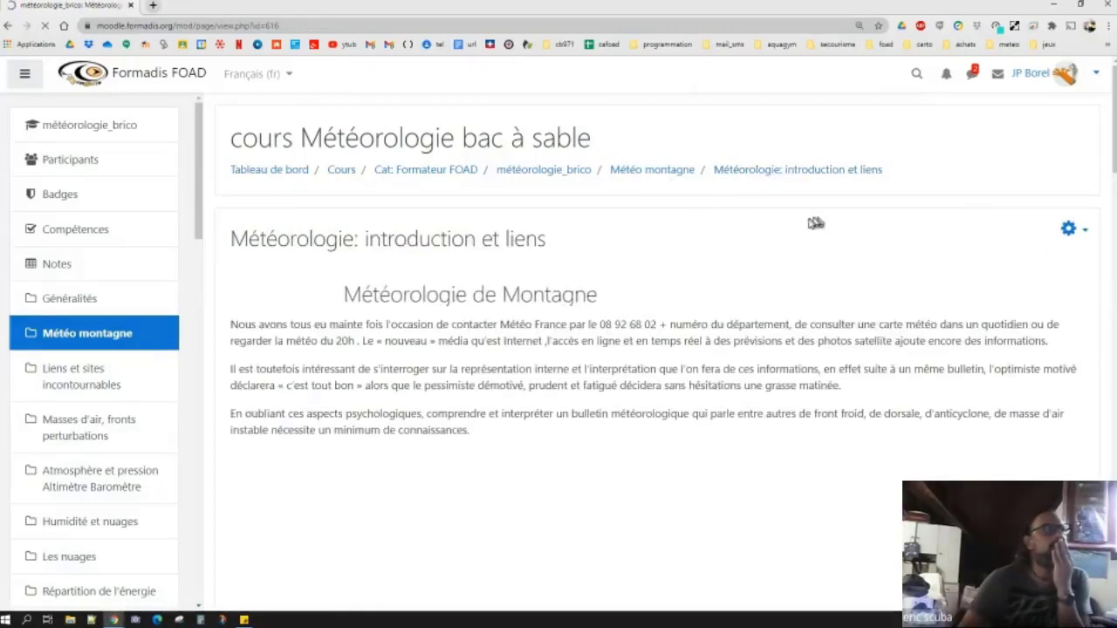
Return from the weather introduction page to the course's Météo montagne section and leave the course's editing mode.
click(656, 172)
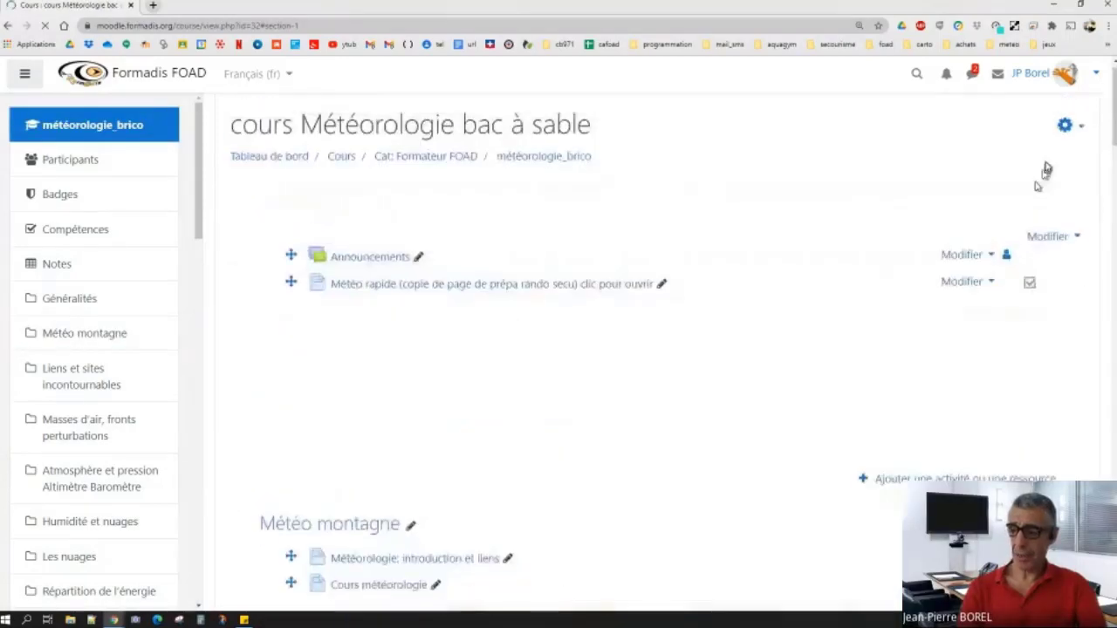
click(1065, 128)
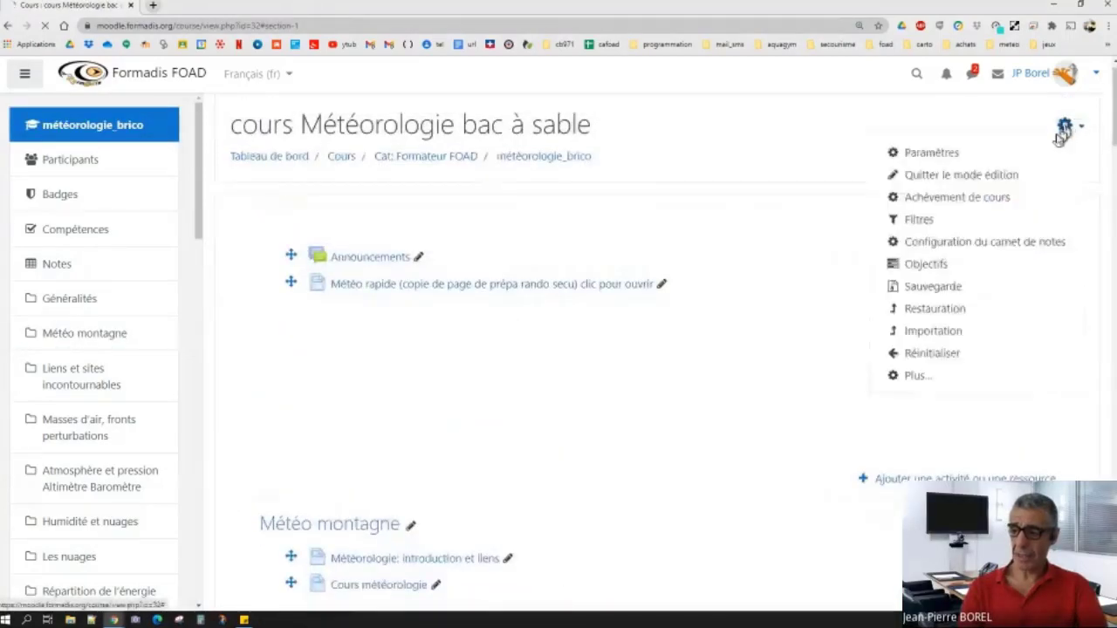
click(975, 177)
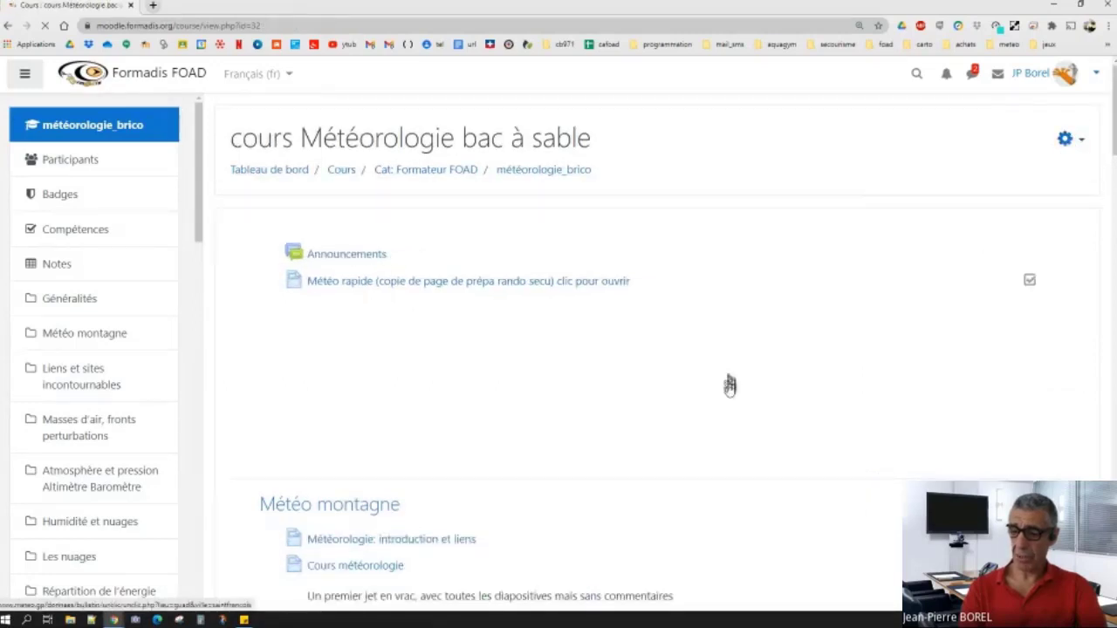
scroll(727, 384, down, 2)
scroll(728, 384, up, 2)
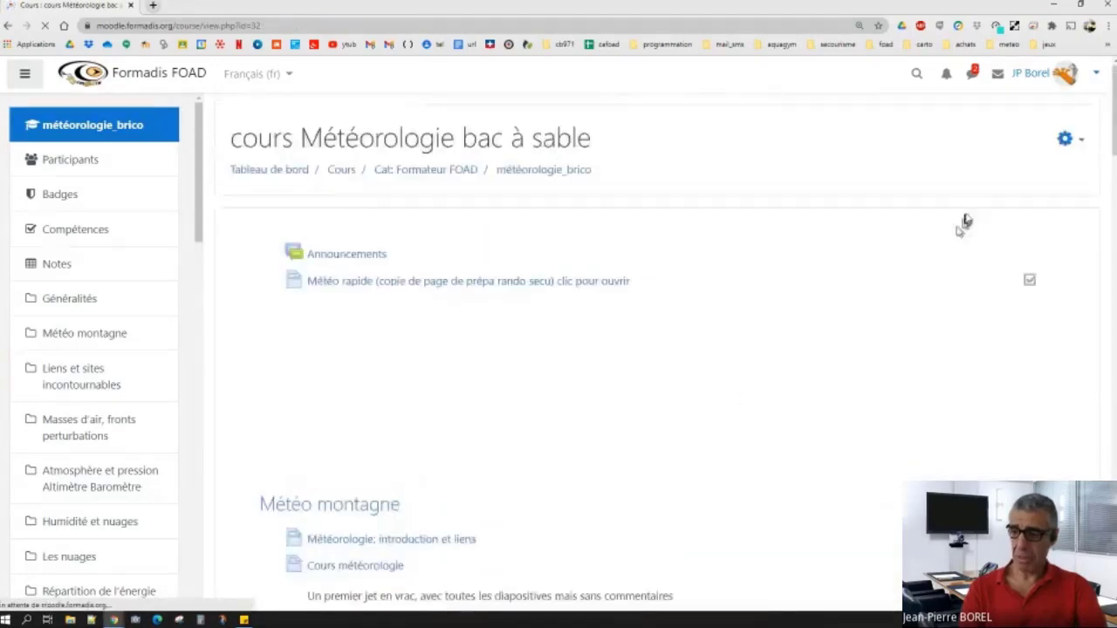
Open the settings (Paramètres) of the course cours Météorologie bac à sable.
click(1064, 140)
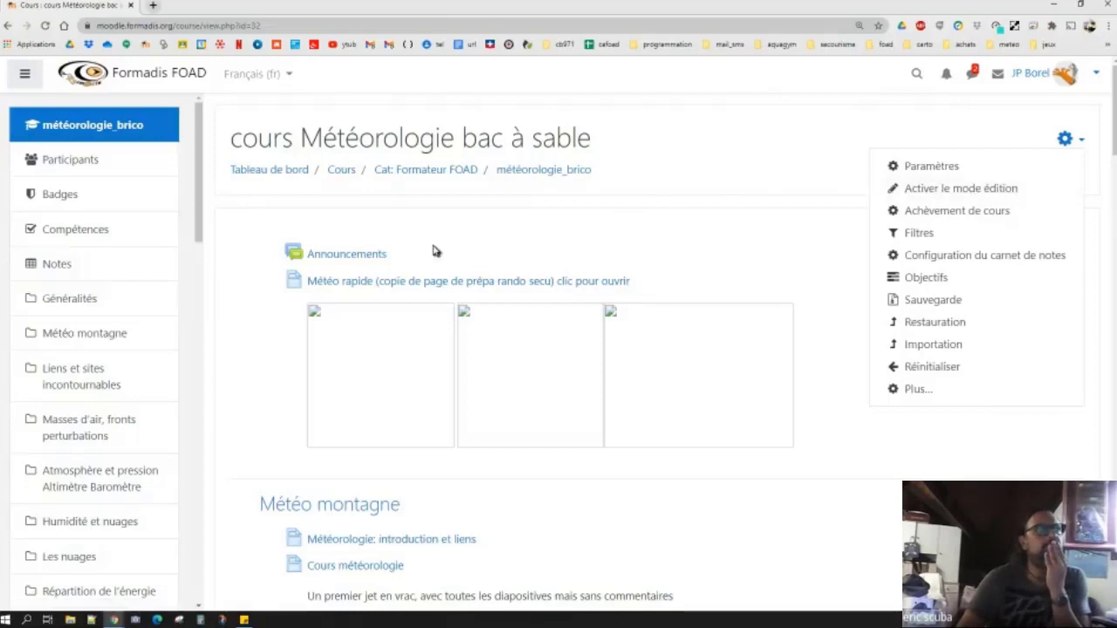
click(424, 140)
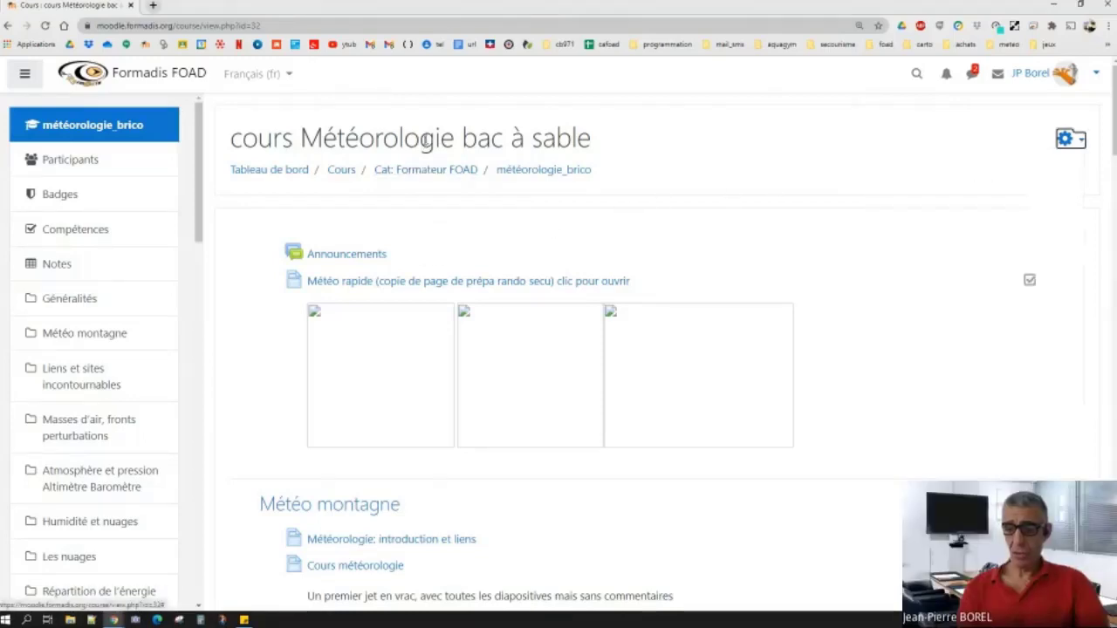
click(1066, 141)
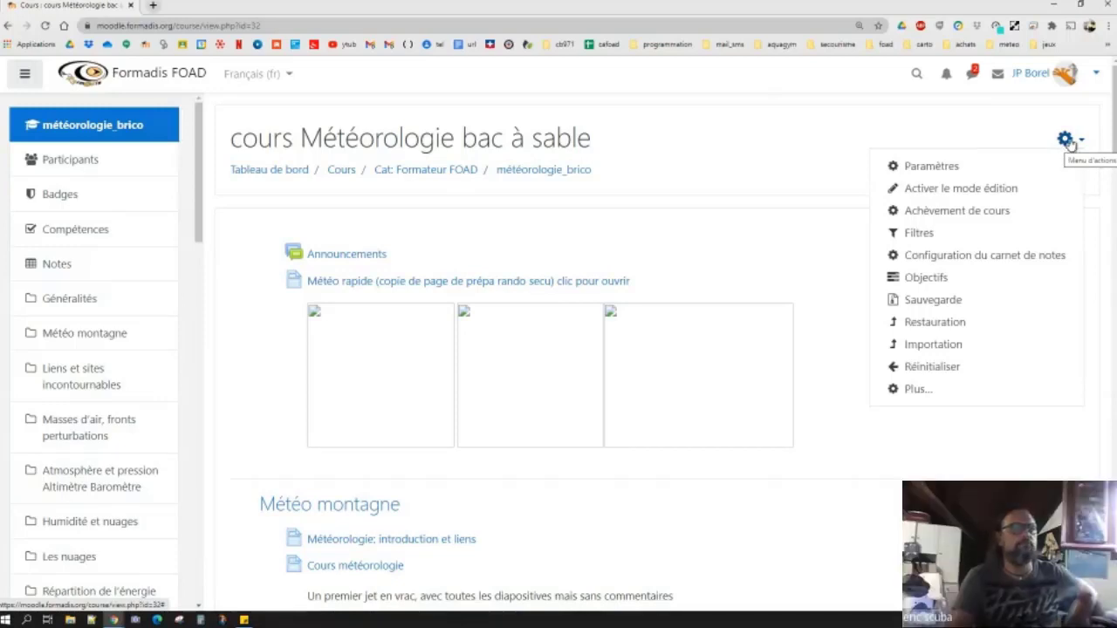
click(934, 167)
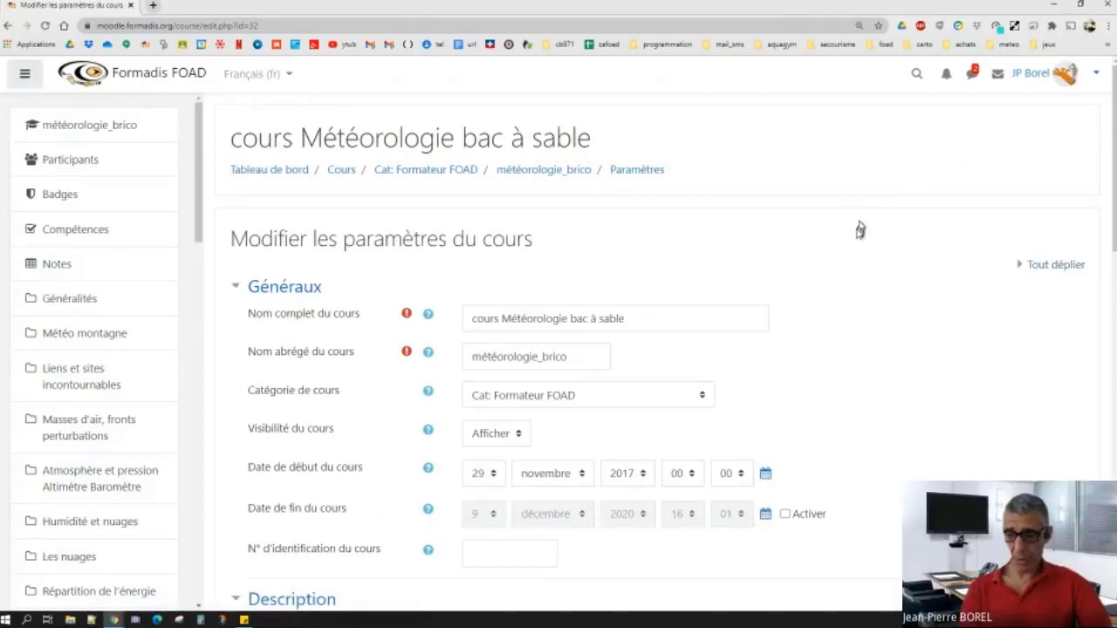
Examine the general fields and the description section of the course settings form.
scroll(875, 252, down, 1)
scroll(873, 252, down, 1)
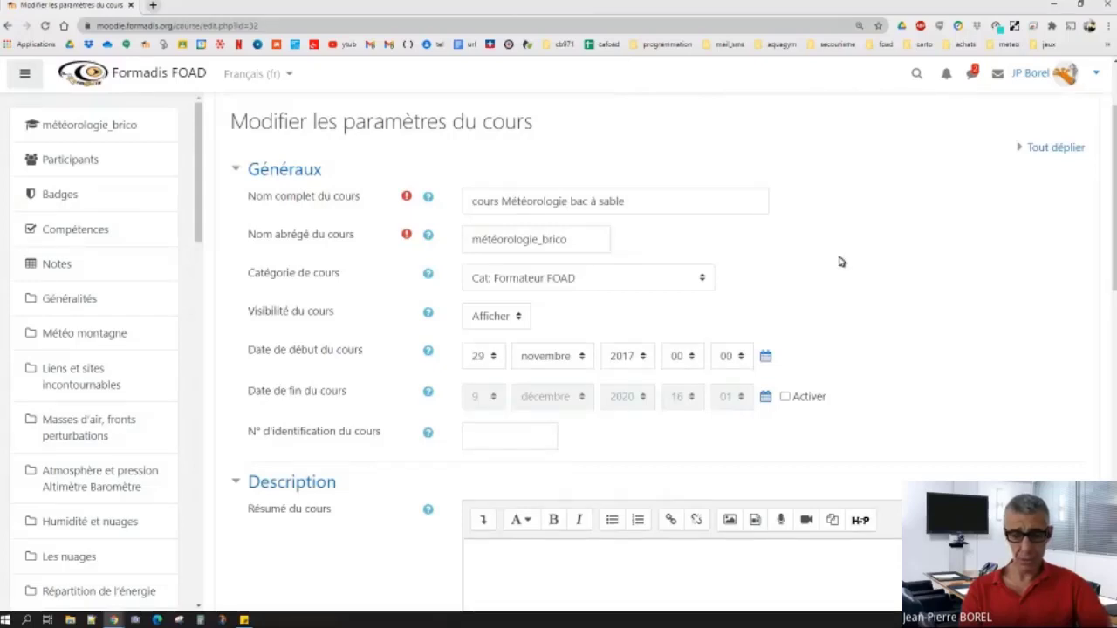
scroll(838, 266, down, 1)
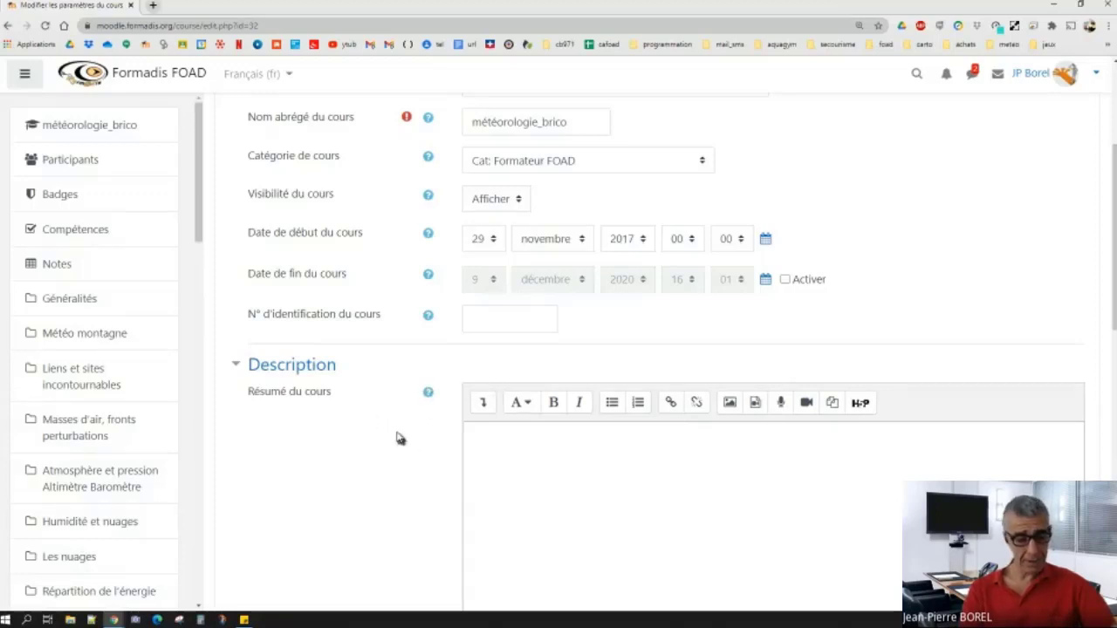
scroll(436, 435, down, 2)
scroll(433, 436, down, 1)
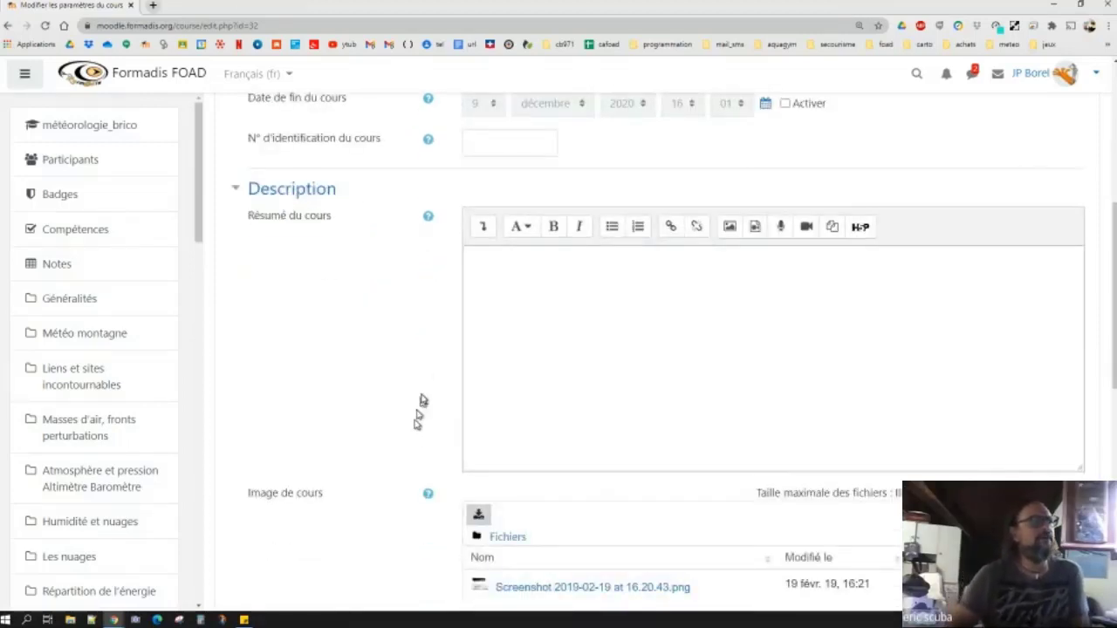
scroll(426, 374, up, 5)
scroll(428, 374, up, 2)
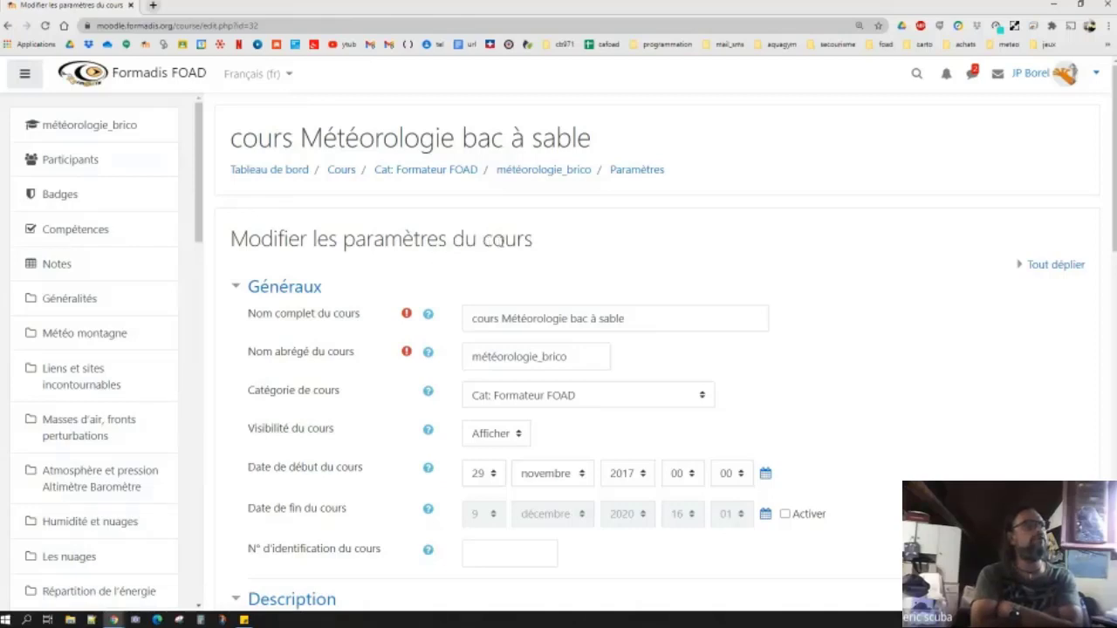
double_click(498, 240)
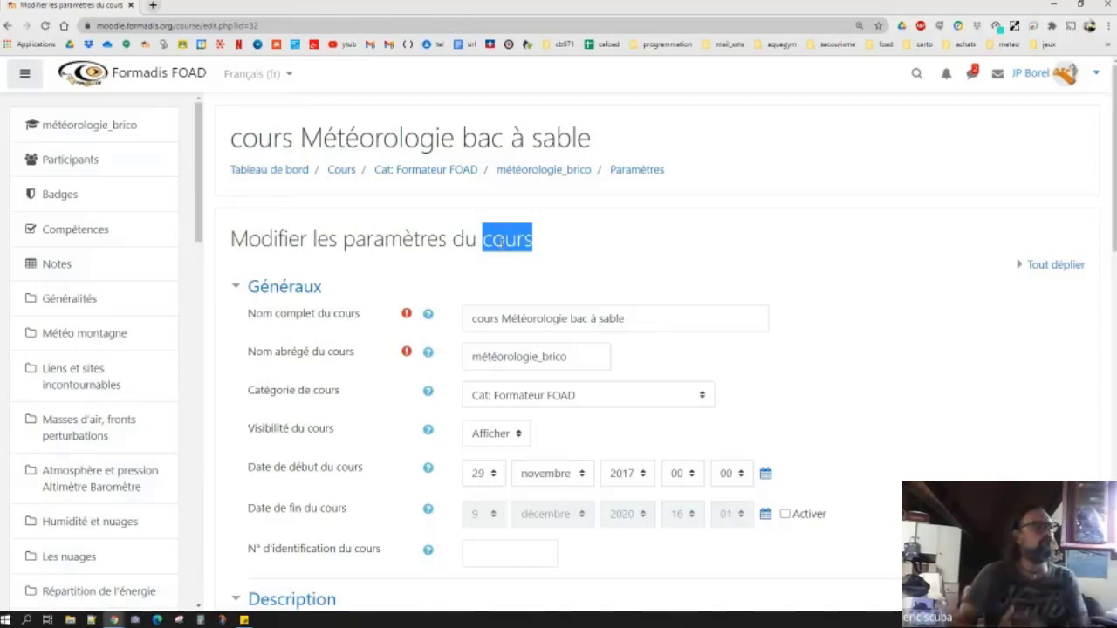
Open the page for taking another role (Prendre le rôle) and examine the roles on offer.
click(1060, 75)
click(1003, 264)
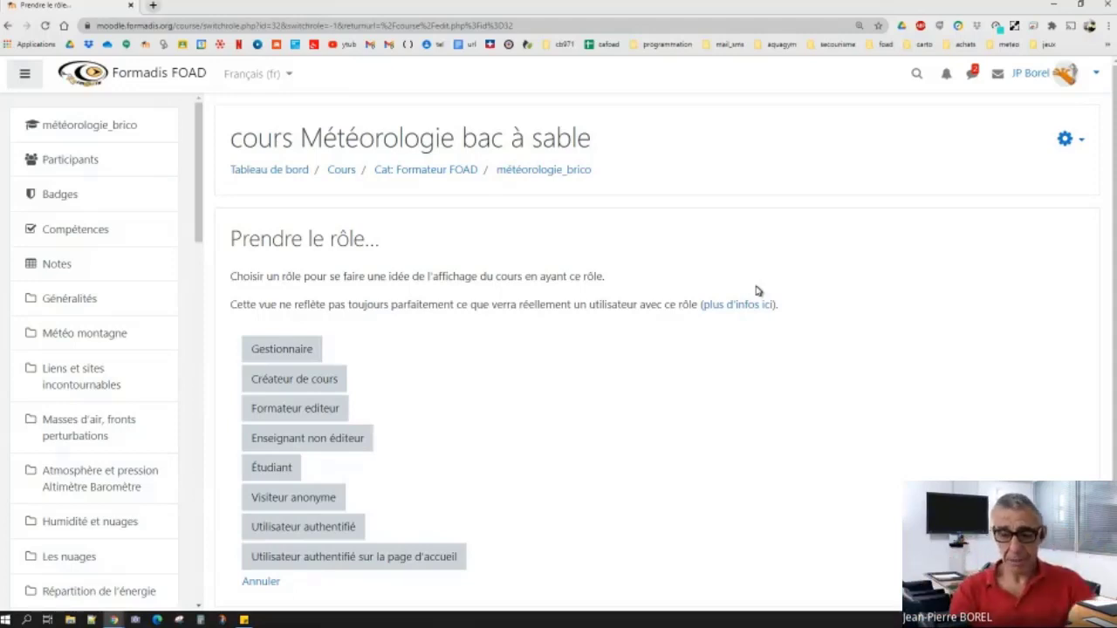
scroll(438, 321, down, 1)
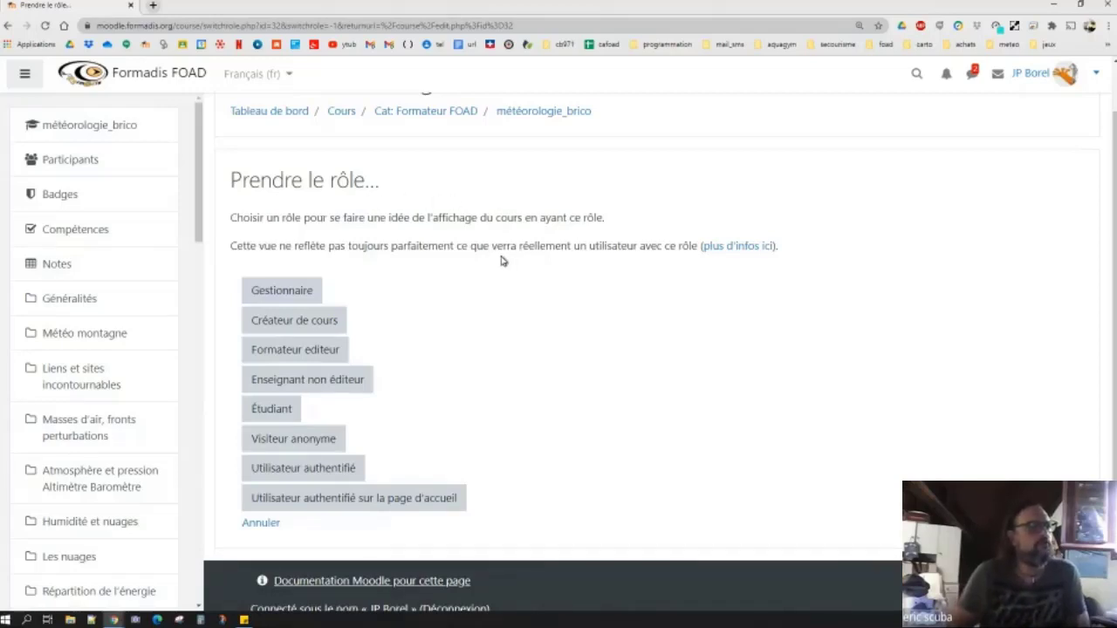
scroll(503, 262, up, 1)
scroll(504, 270, down, 1)
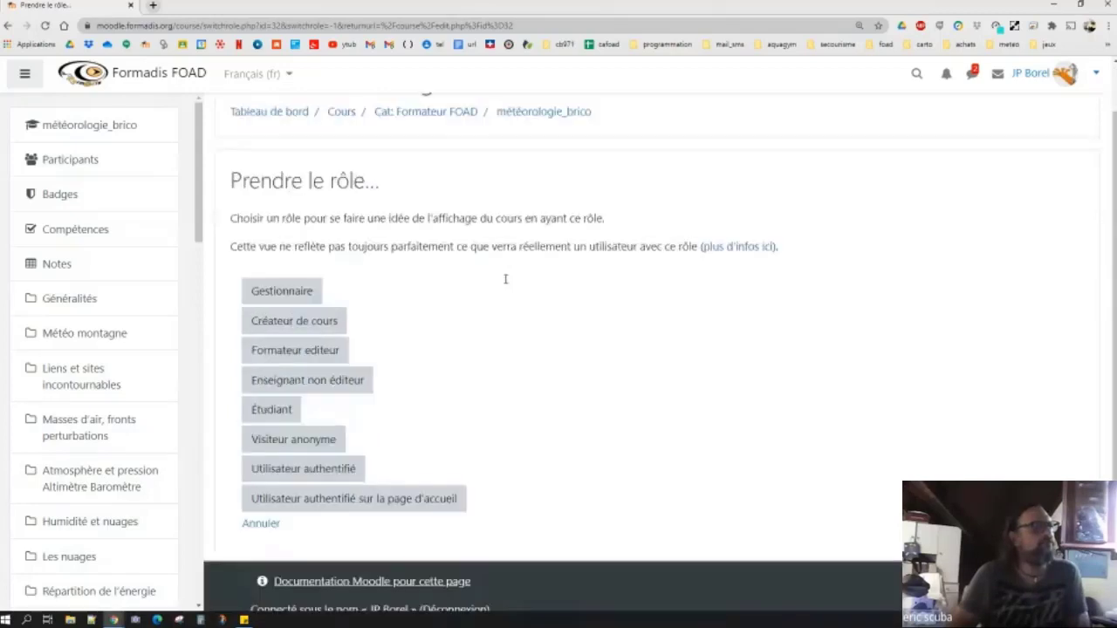
scroll(506, 287, down, 1)
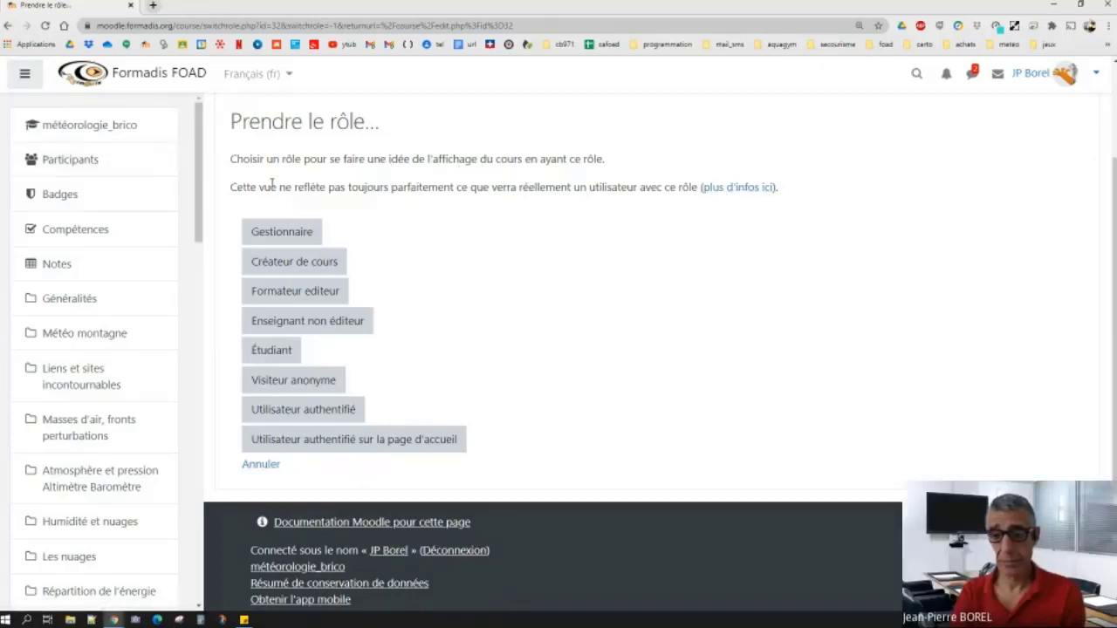
Go back to the course page without taking a role and look through its sections.
click(8, 26)
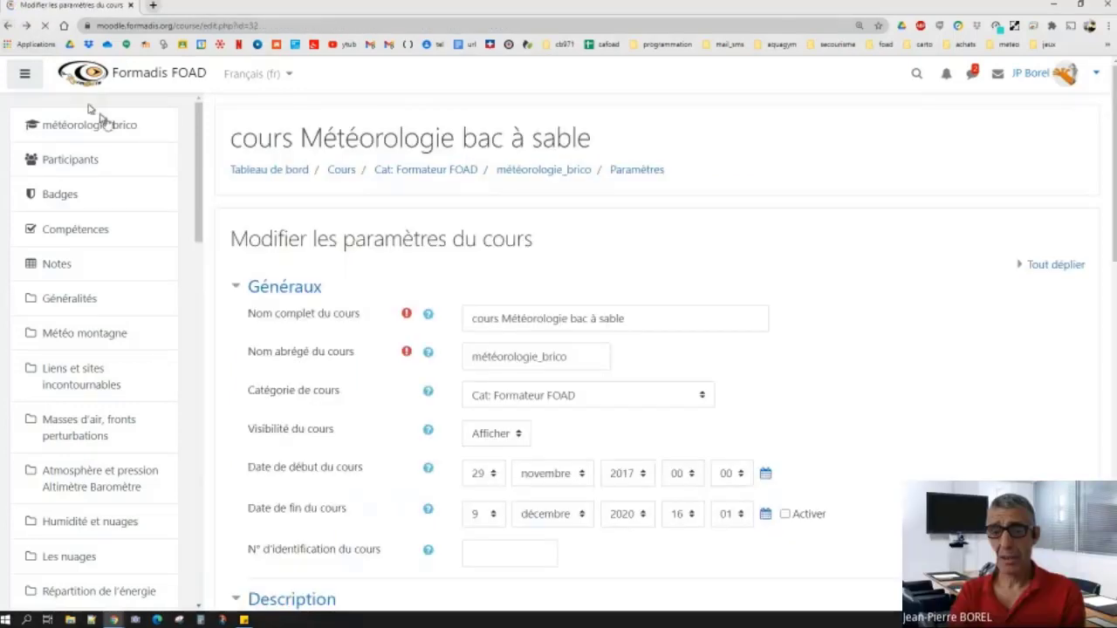
click(513, 174)
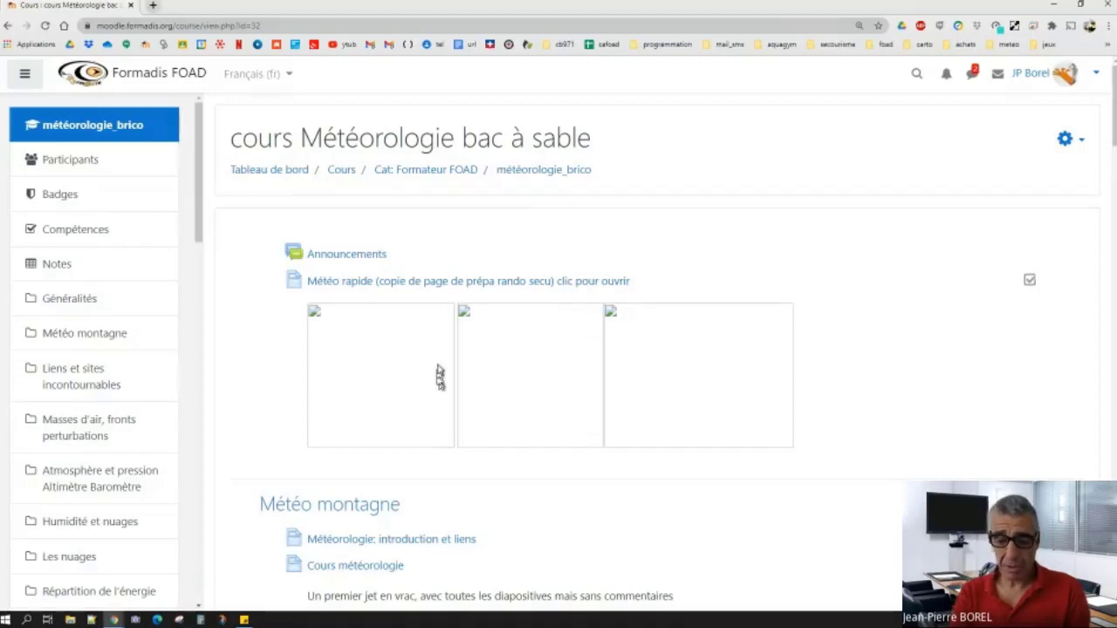
scroll(439, 376, down, 4)
scroll(463, 393, down, 13)
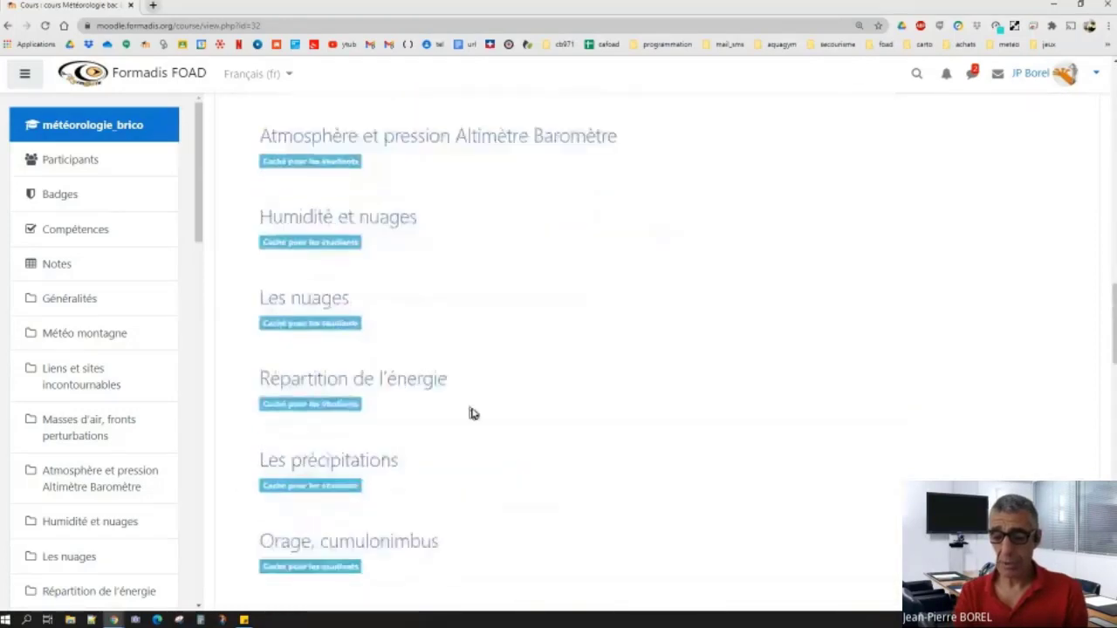
scroll(480, 420, down, 3)
scroll(480, 417, up, 13)
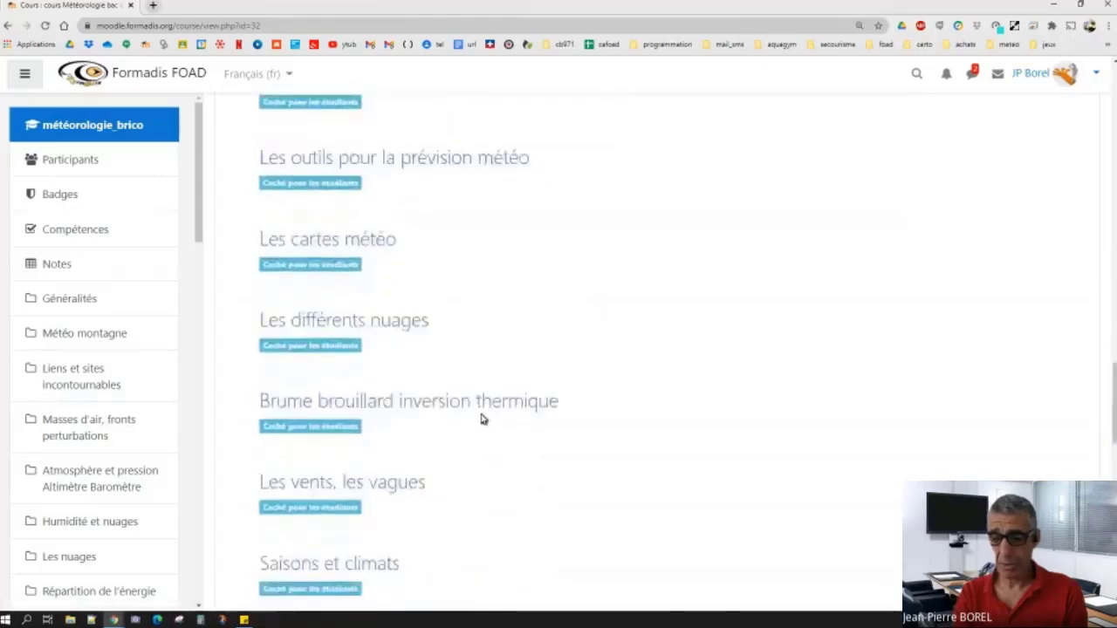
scroll(485, 400, up, 10)
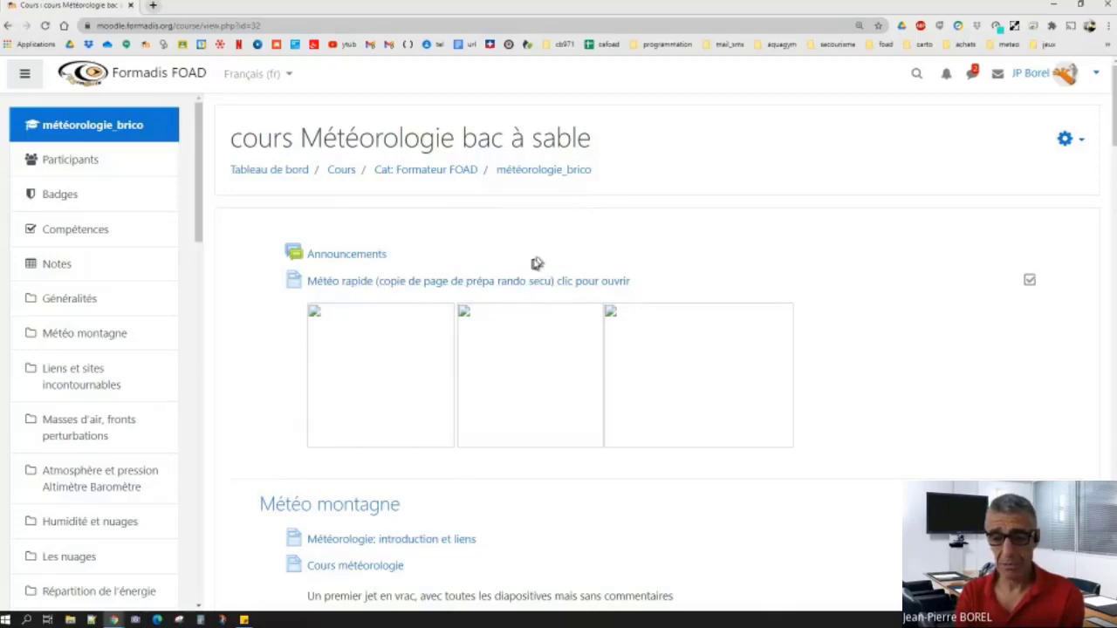
Reopen the course settings and enlarge the page to examine the general fields.
click(1064, 139)
click(928, 168)
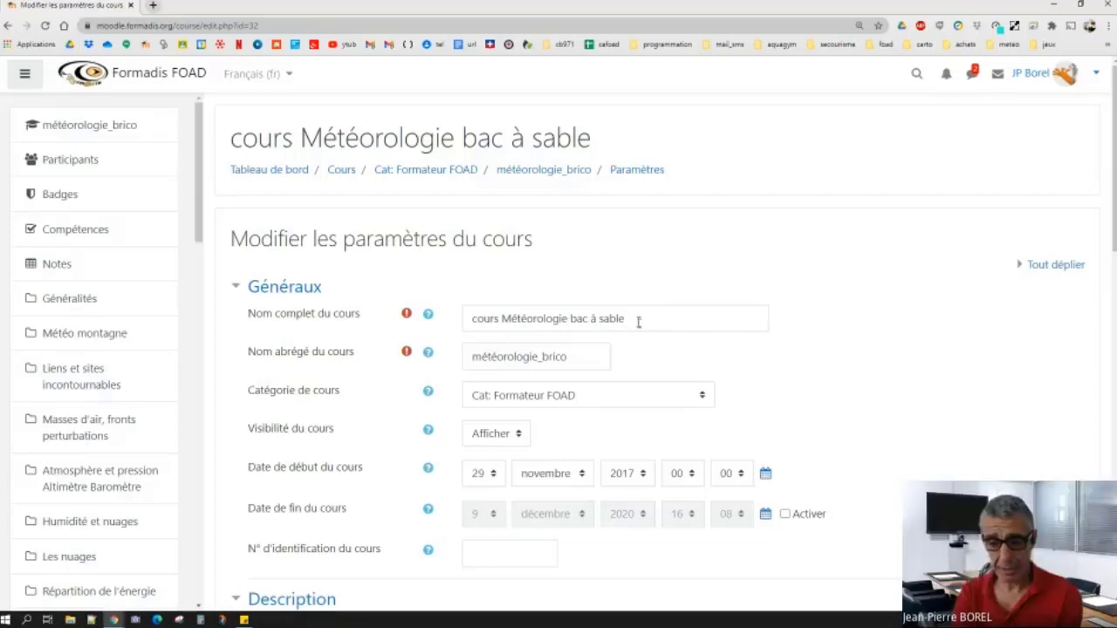
scroll(673, 267, down, 1)
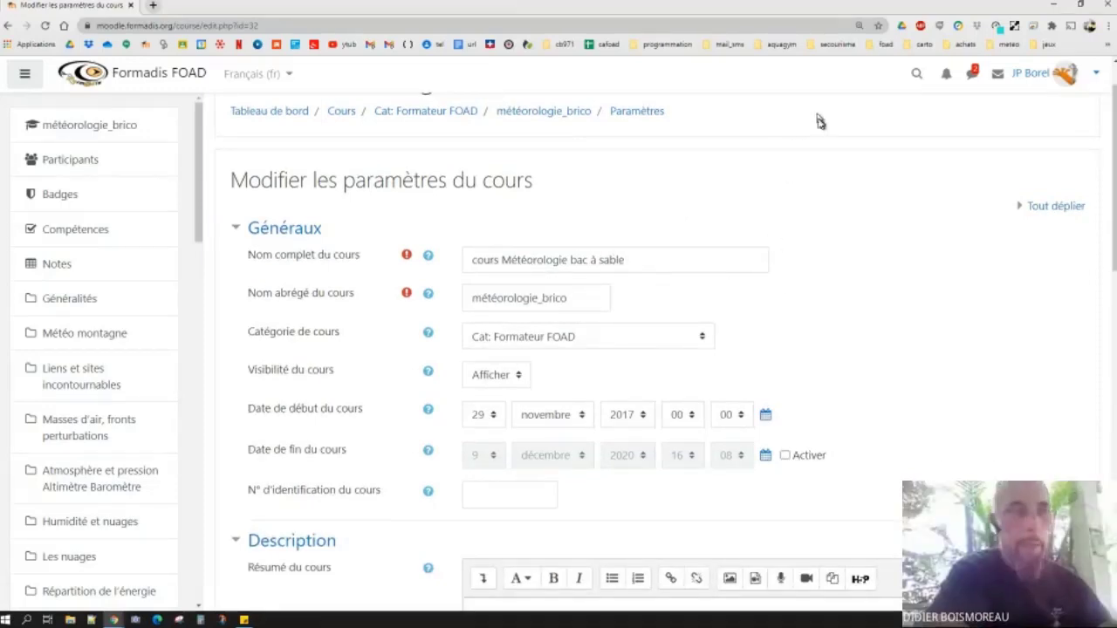
key(ctrl+plus)
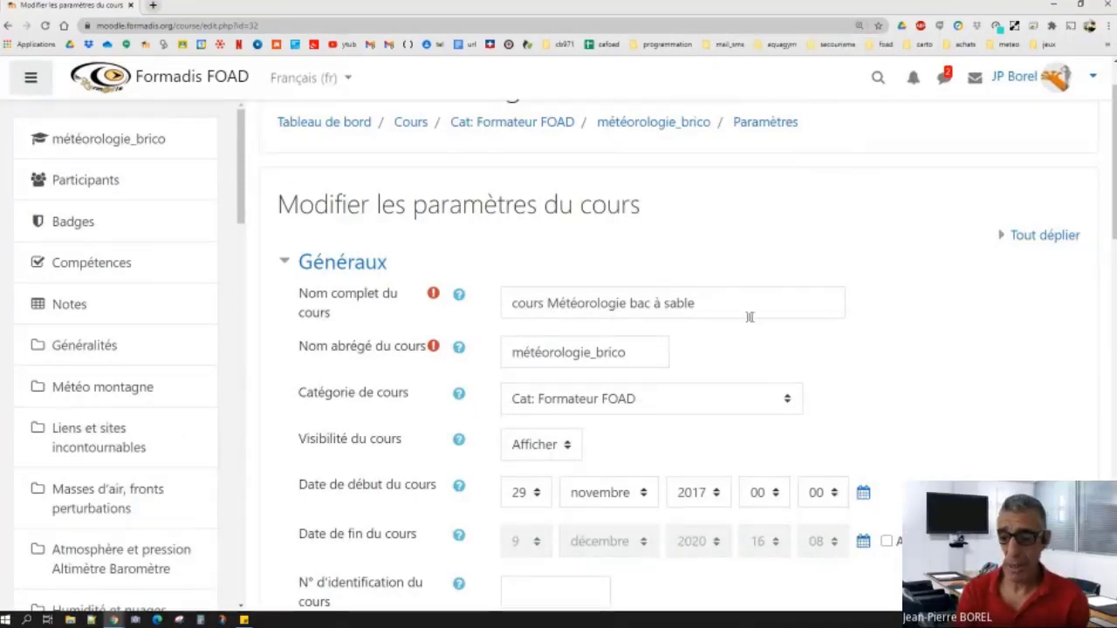
scroll(681, 279, down, 1)
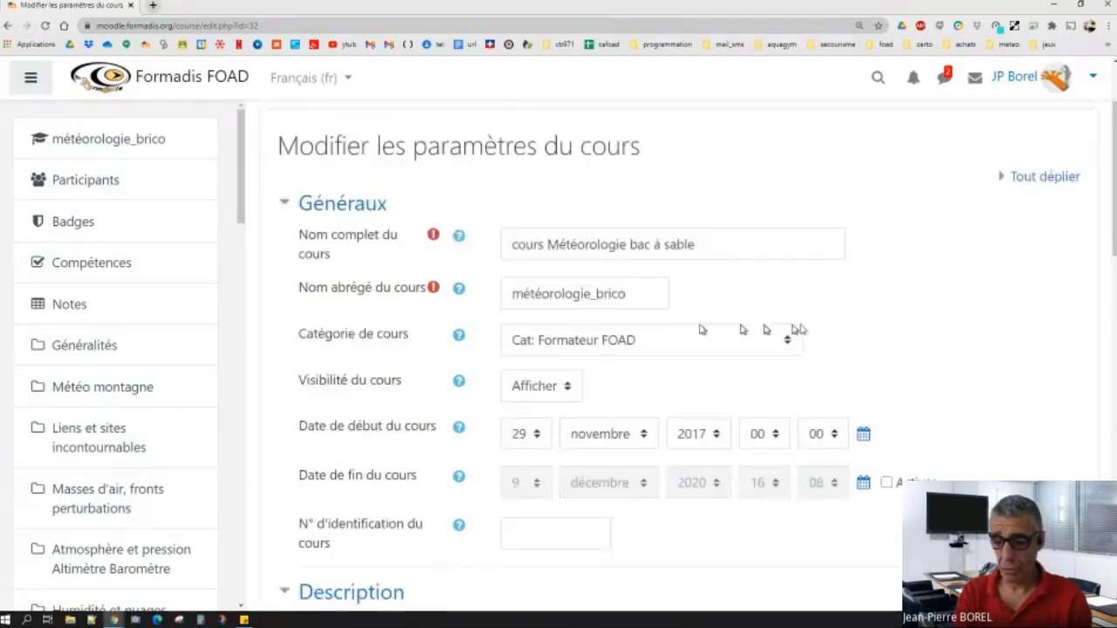
scroll(703, 330, down, 2)
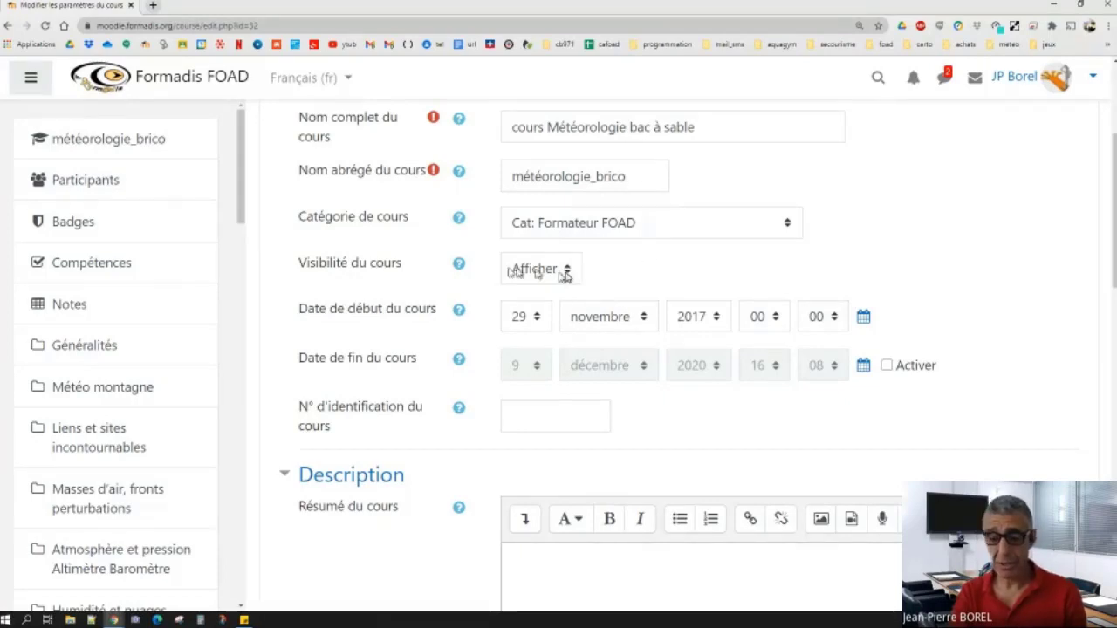
Read the help texts for the course visibility and the course identification number.
click(460, 265)
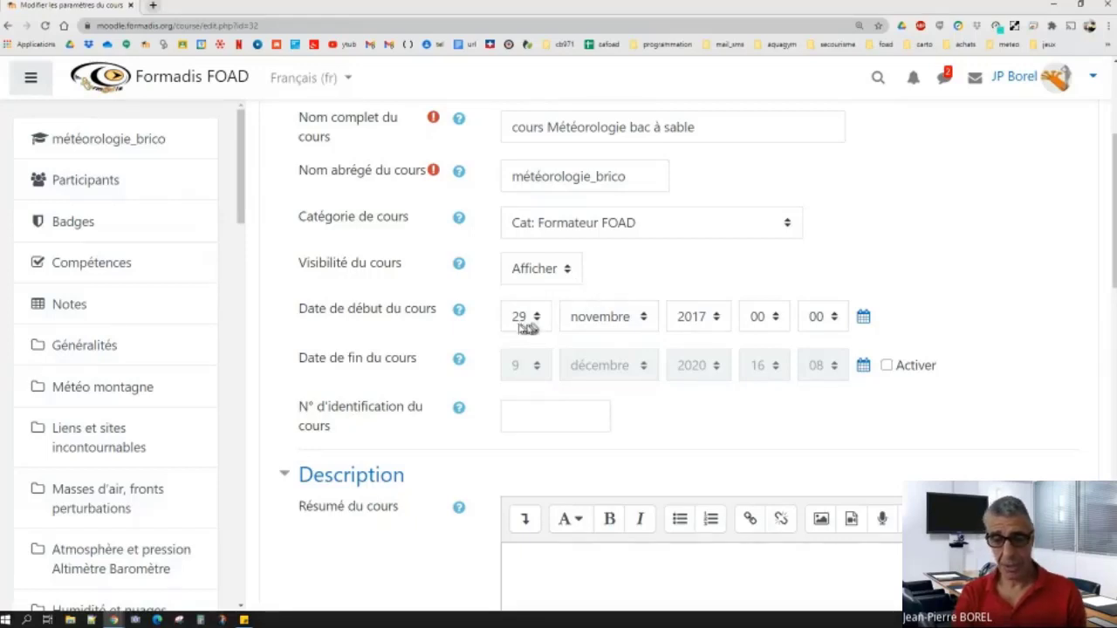
scroll(510, 393, down, 2)
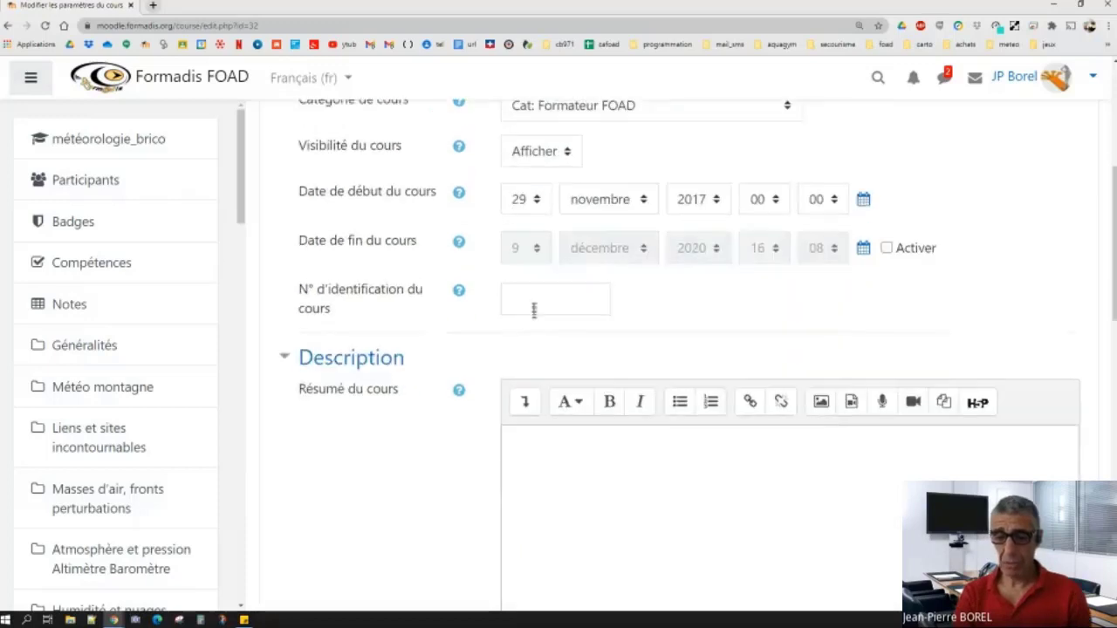
click(463, 295)
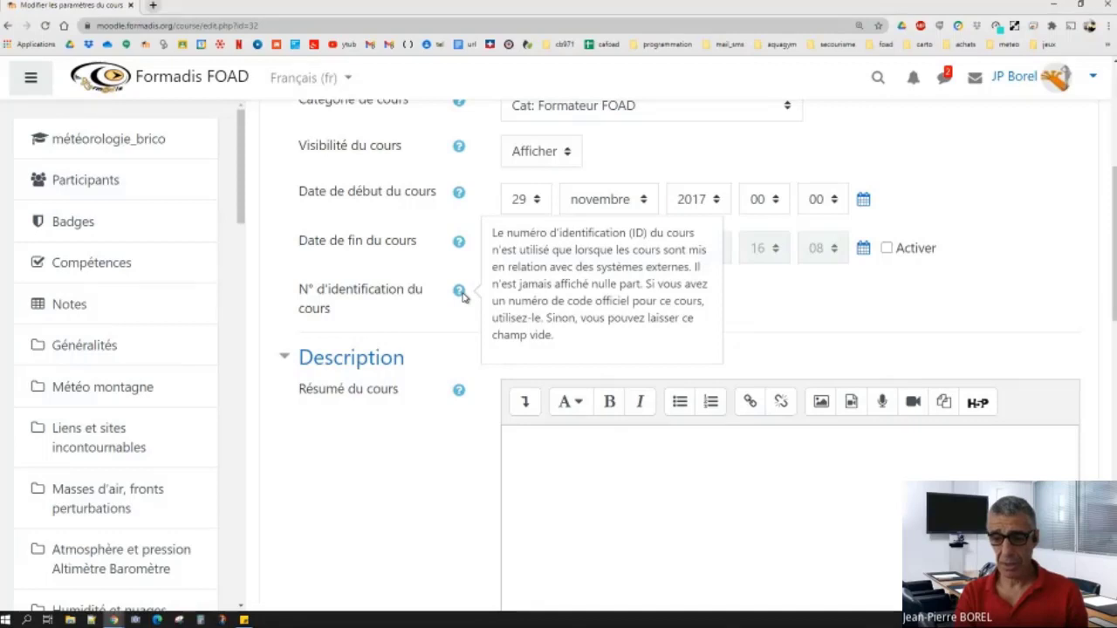
click(807, 301)
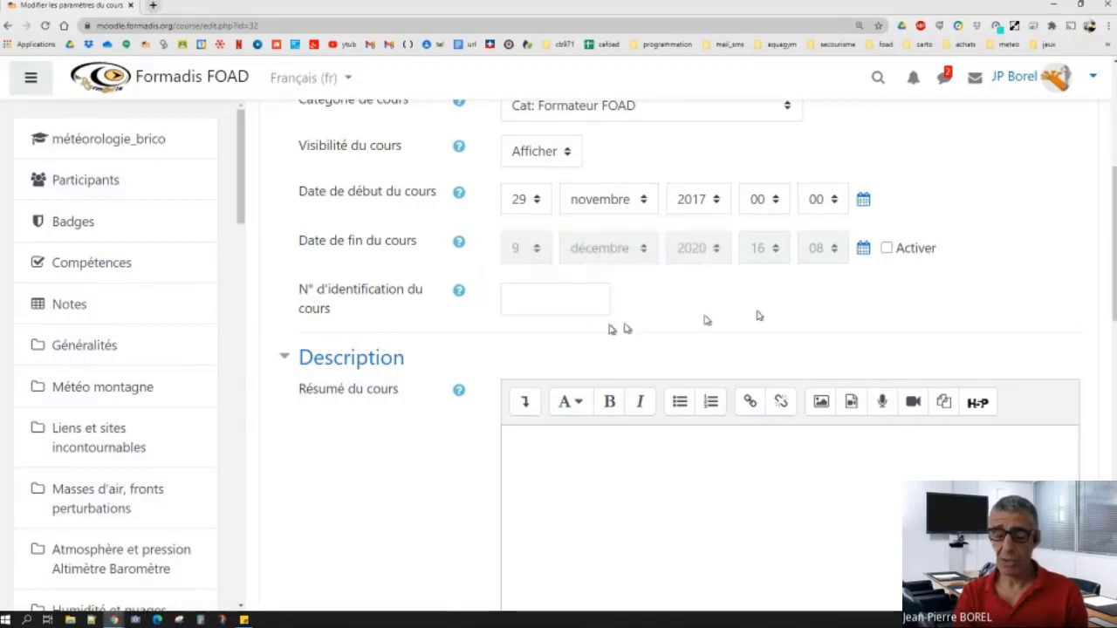
click(459, 291)
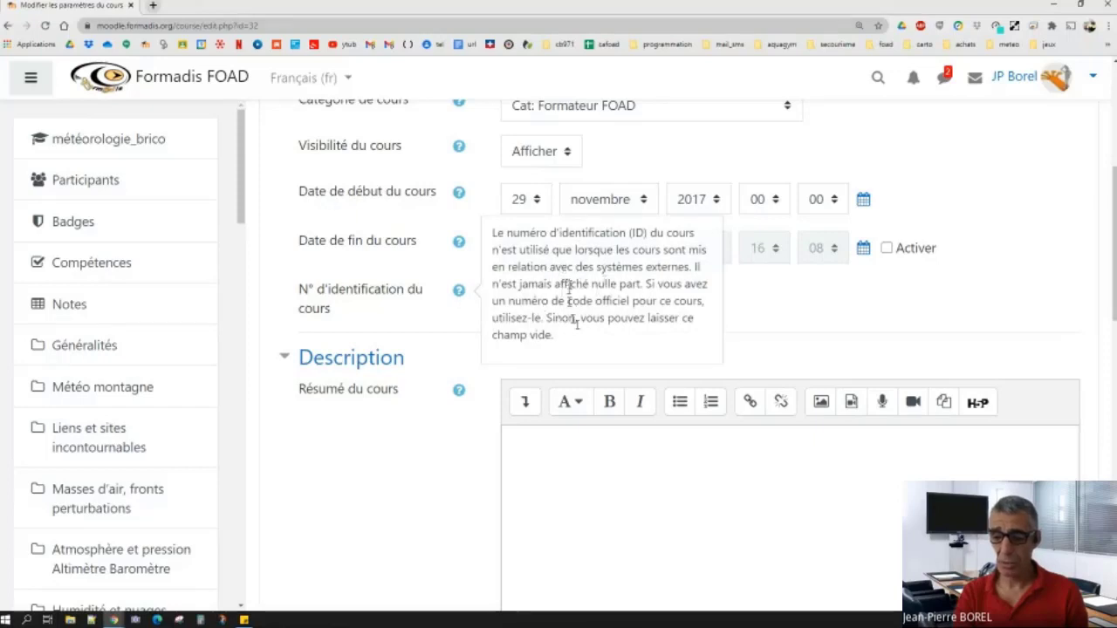
click(778, 296)
Place the cursor in the course summary field and examine the course image section.
scroll(743, 316, down, 2)
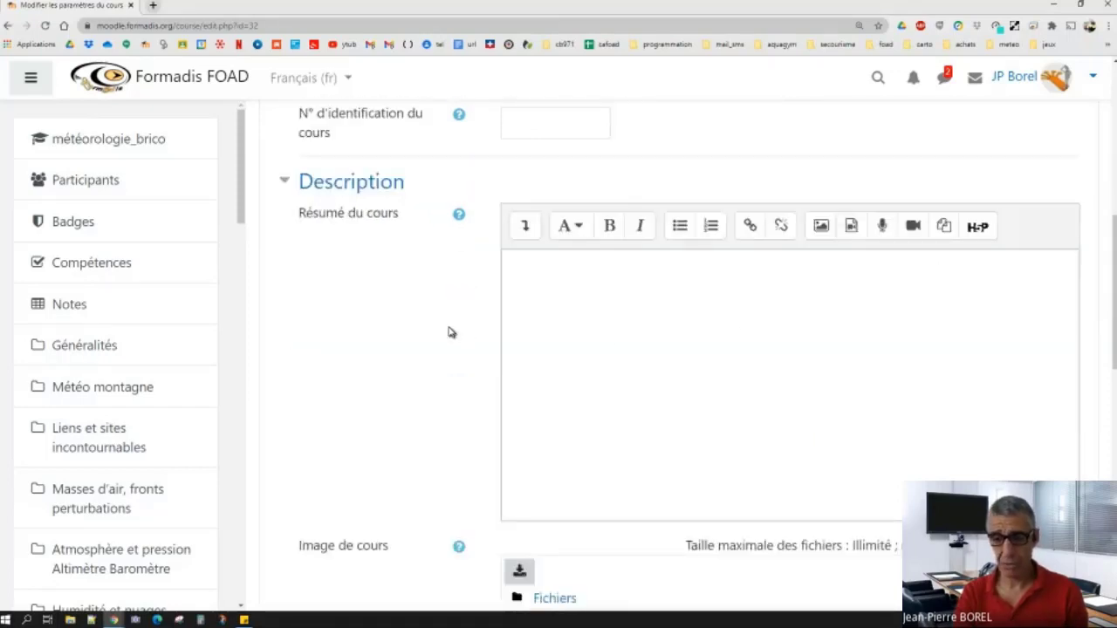
click(561, 276)
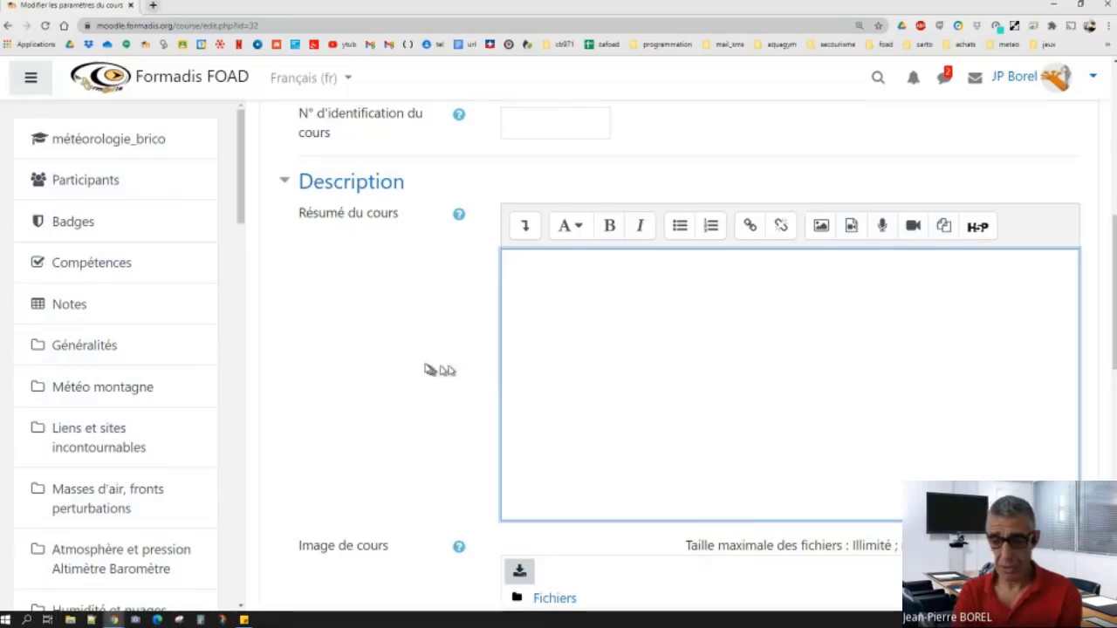
scroll(428, 370, down, 3)
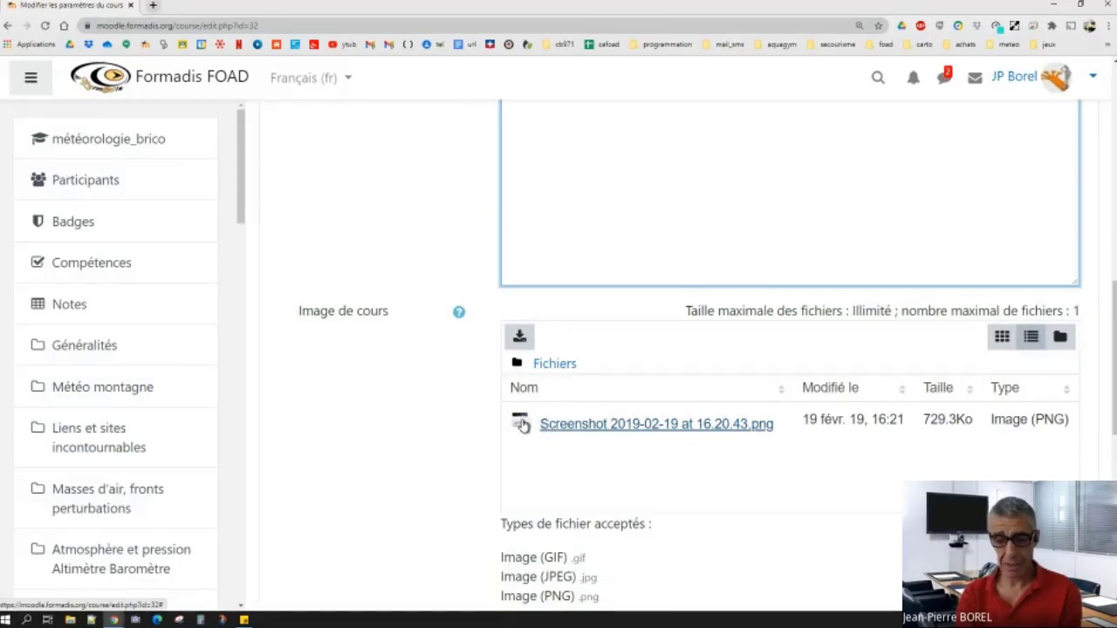
Pass the course image settings and expand the Format de cours section to examine its fields.
scroll(567, 460, down, 3)
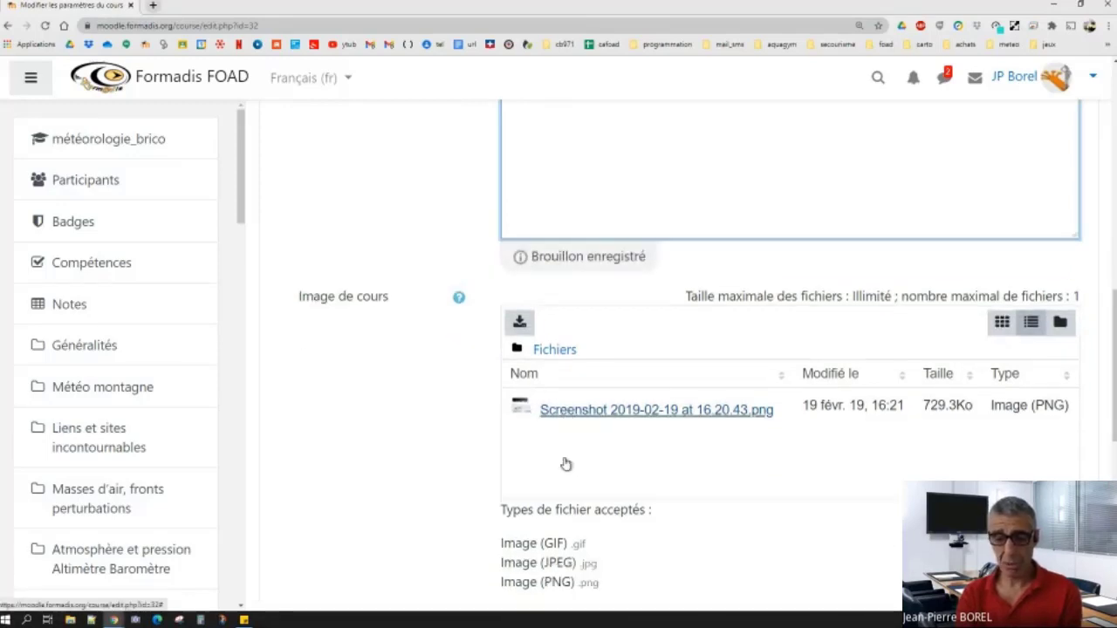
scroll(567, 454, up, 2)
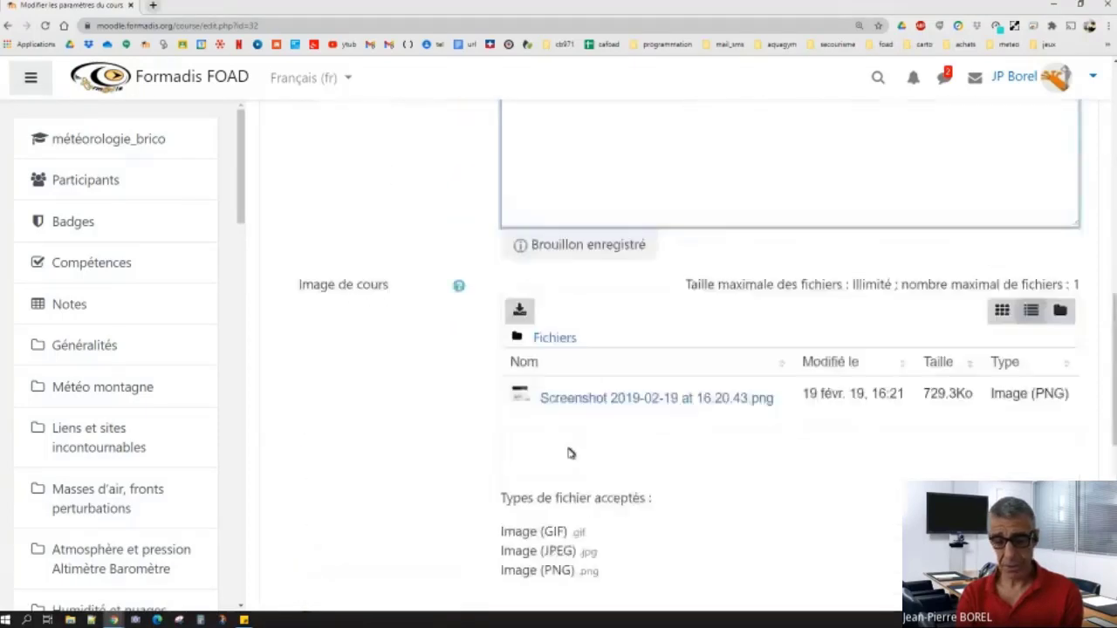
scroll(529, 461, down, 2)
scroll(521, 459, down, 1)
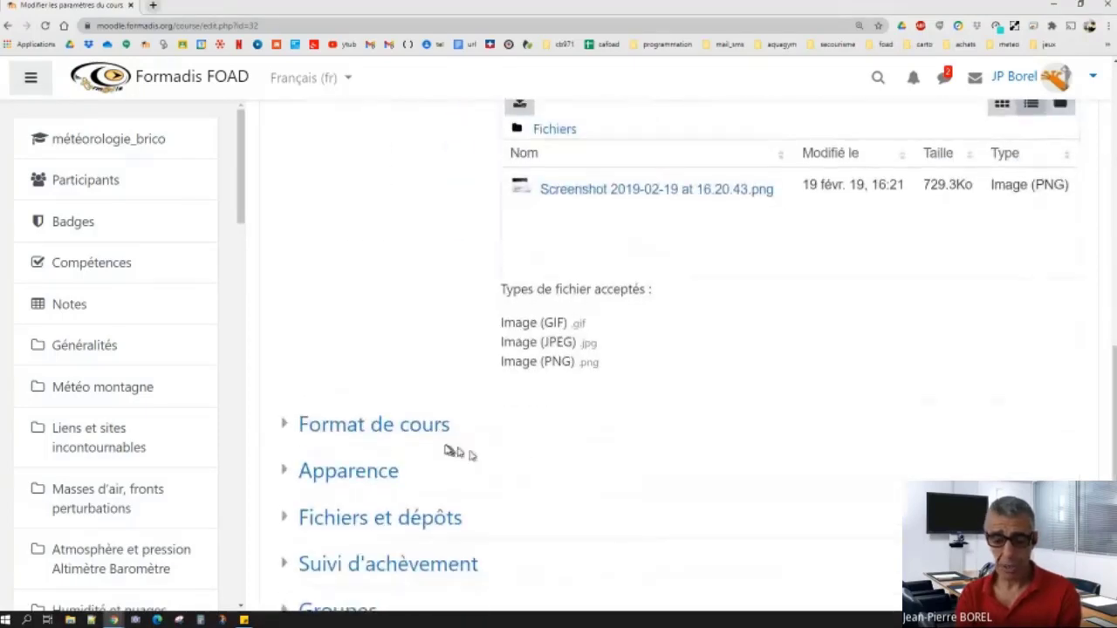
click(423, 425)
scroll(417, 410, down, 2)
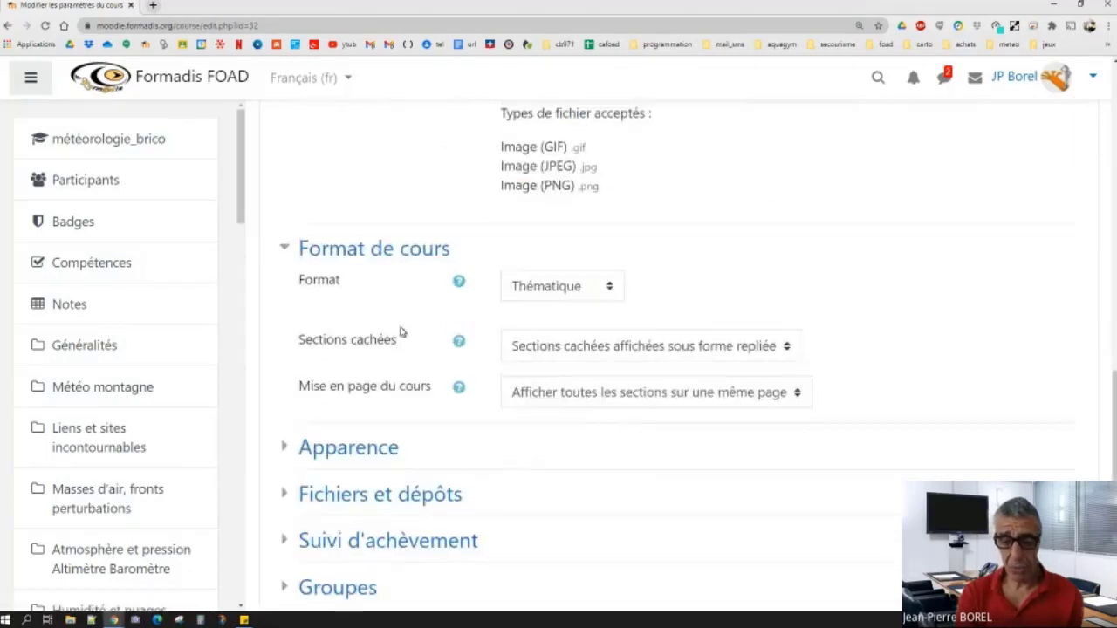
Review the available course format options and read the help text for the Format setting.
click(611, 288)
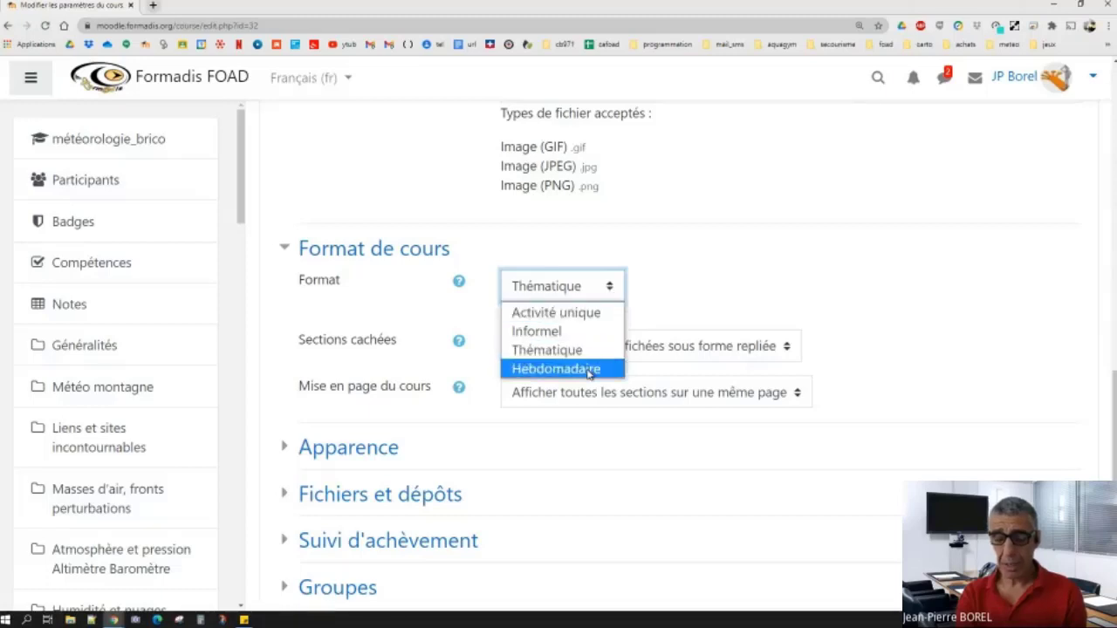
click(612, 288)
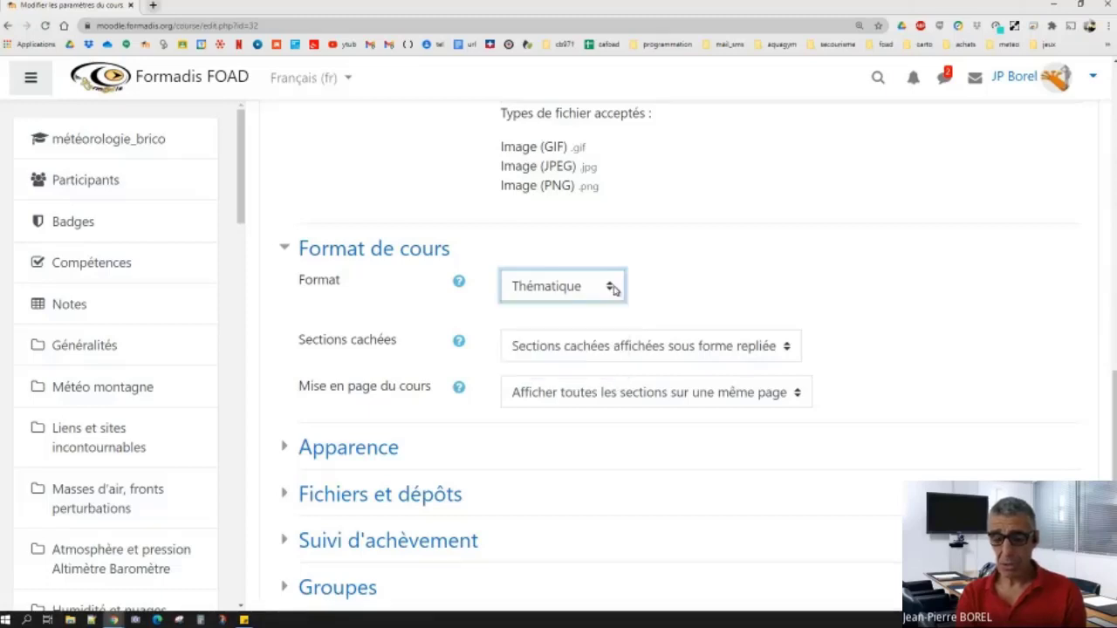
click(612, 288)
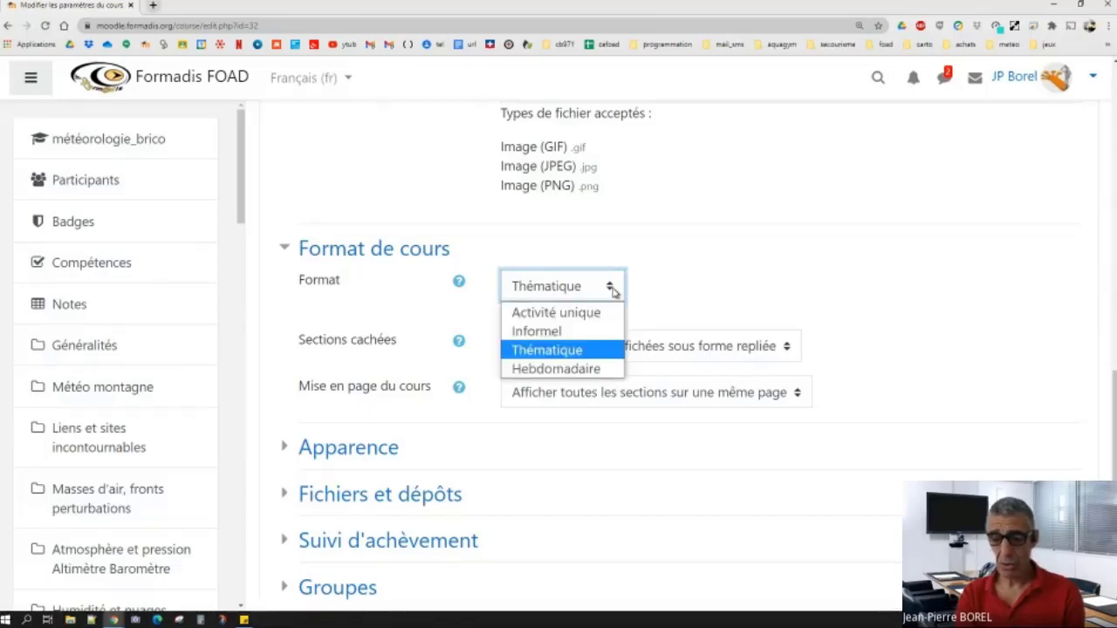
click(613, 290)
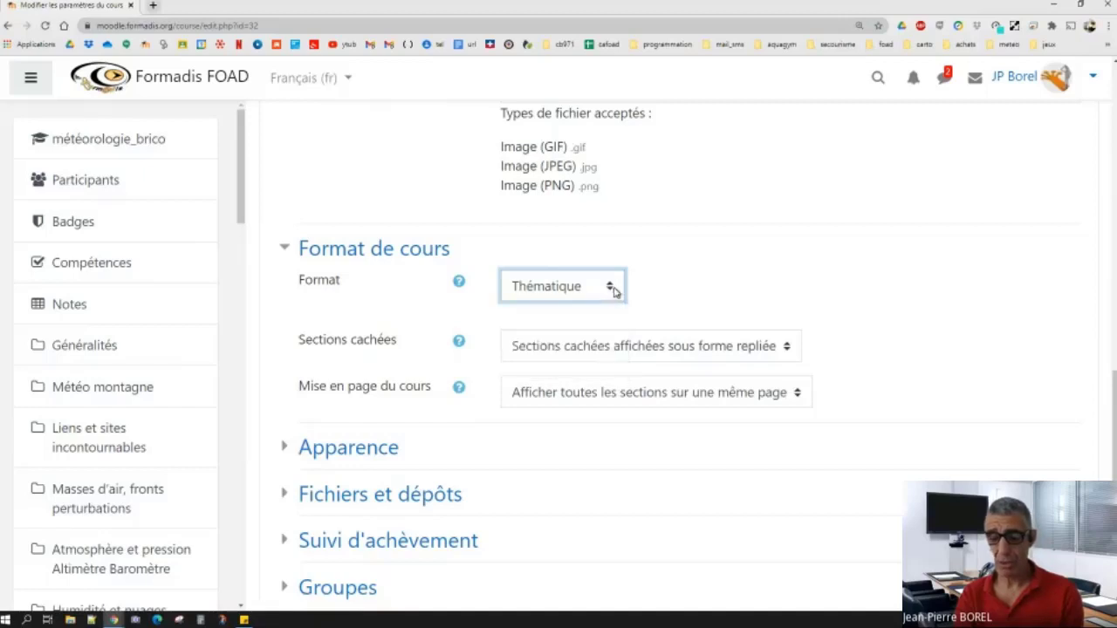
click(459, 283)
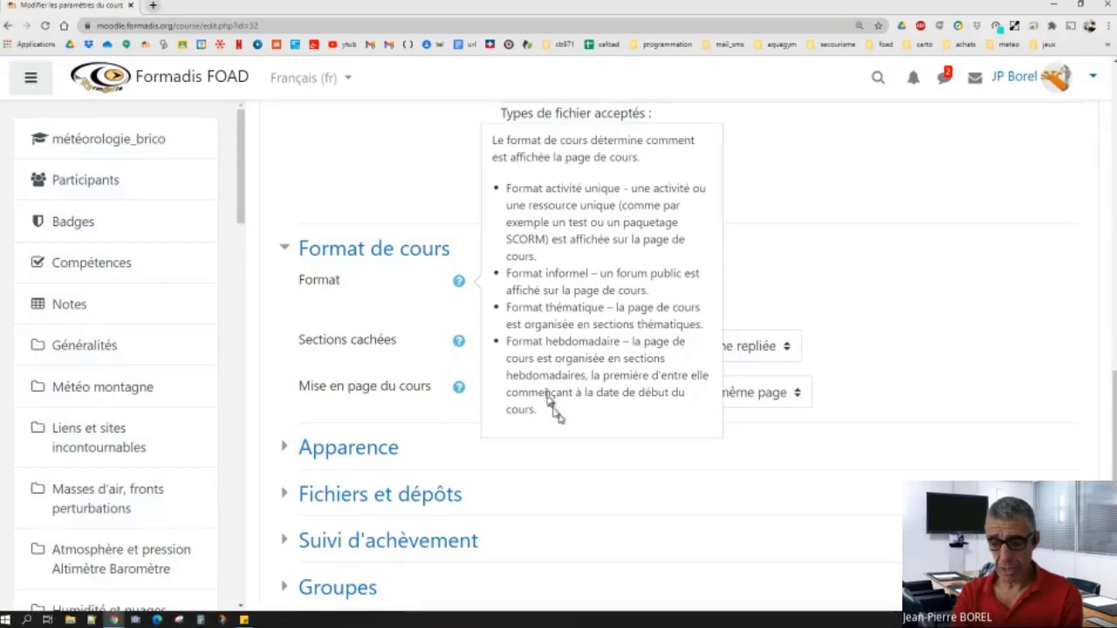
click(817, 185)
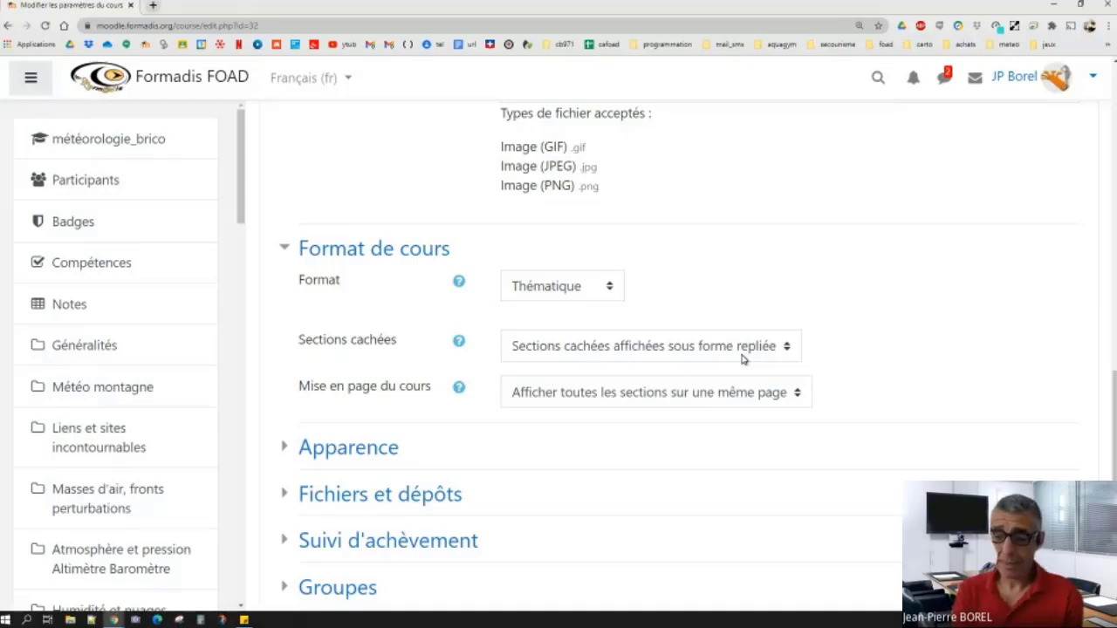
Set the course layout (Mise en page du cours) to Afficher toutes les sections sur une même page.
scroll(514, 341, up, 3)
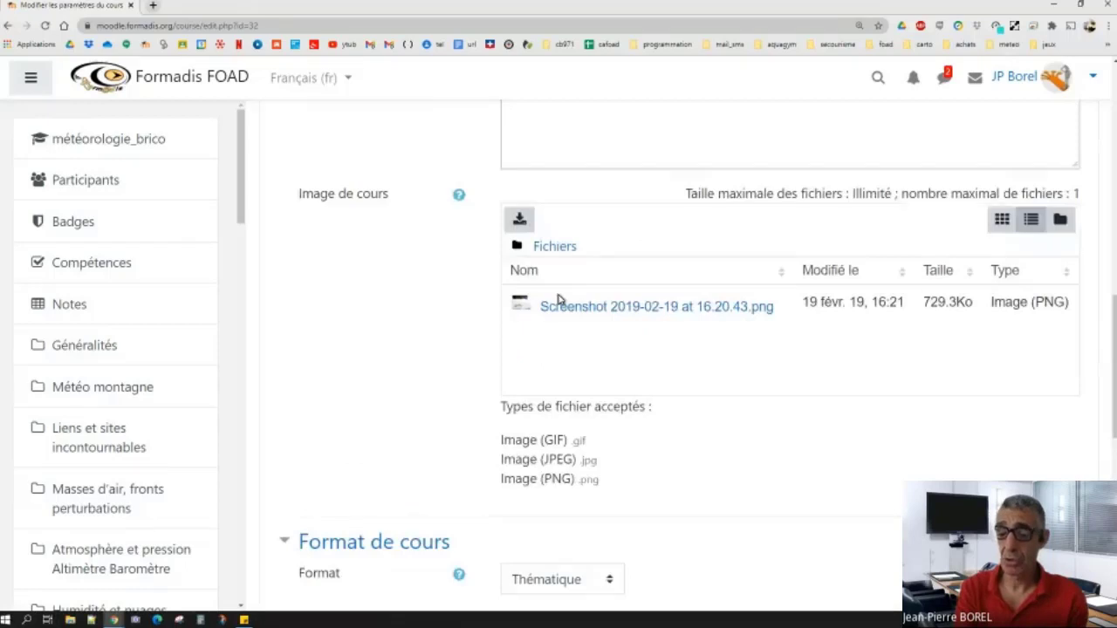
scroll(559, 299, down, 4)
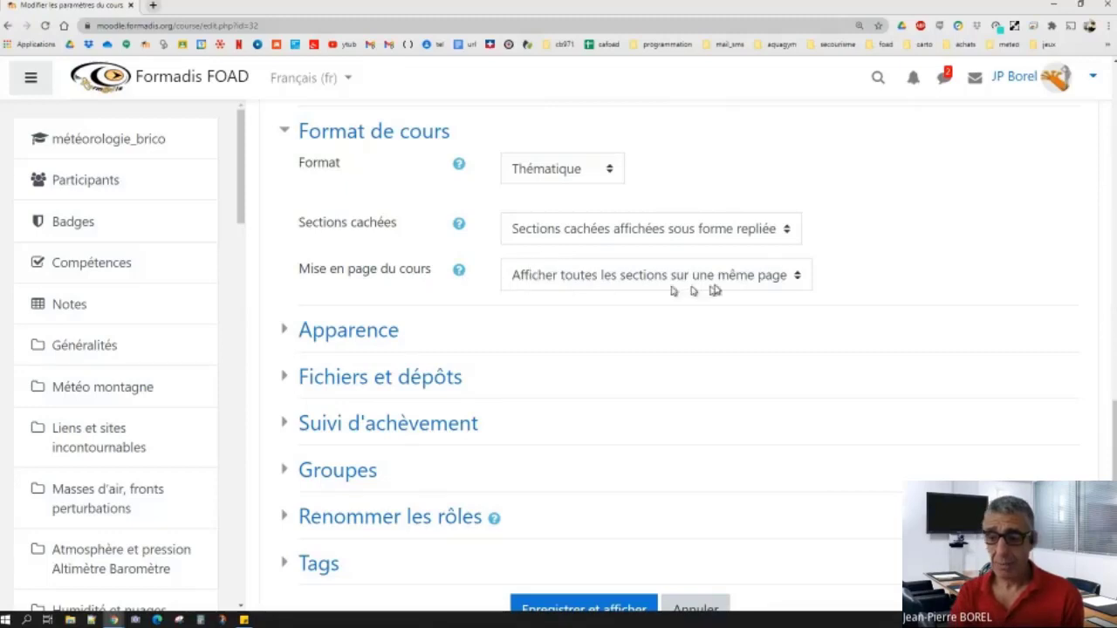
click(796, 277)
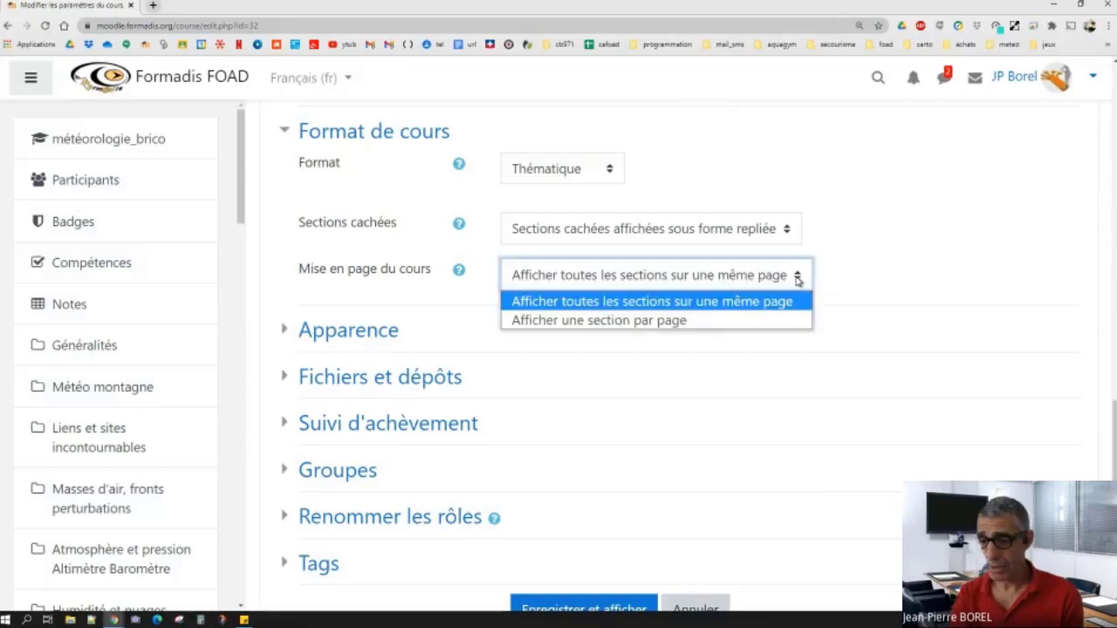
click(692, 306)
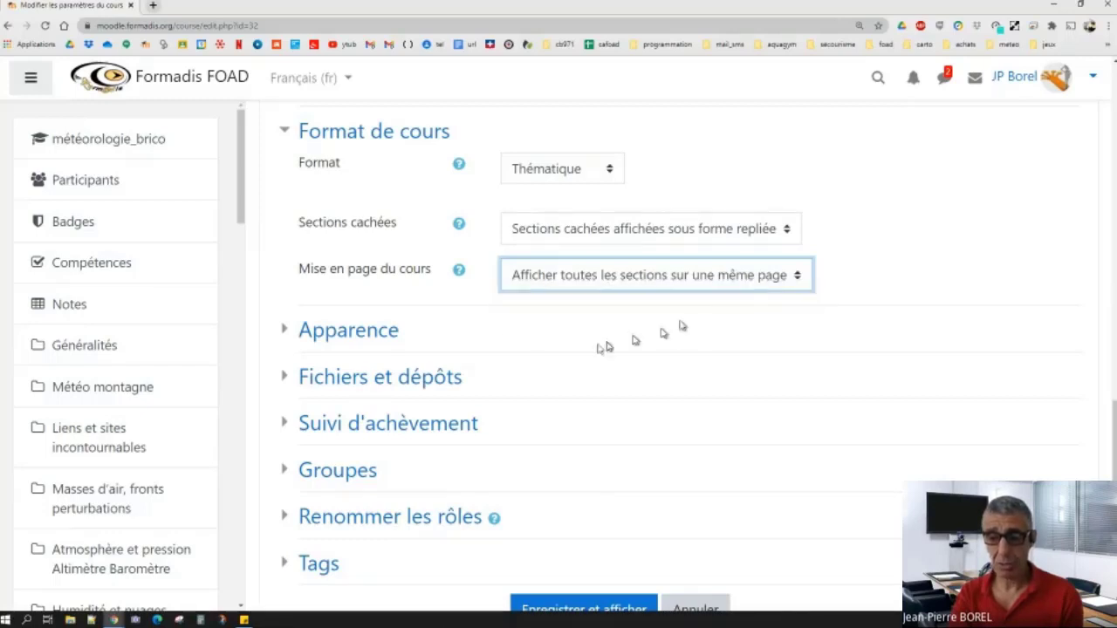
Expand the Apparence section and read the help text for the Nombre d'annonces setting.
click(362, 337)
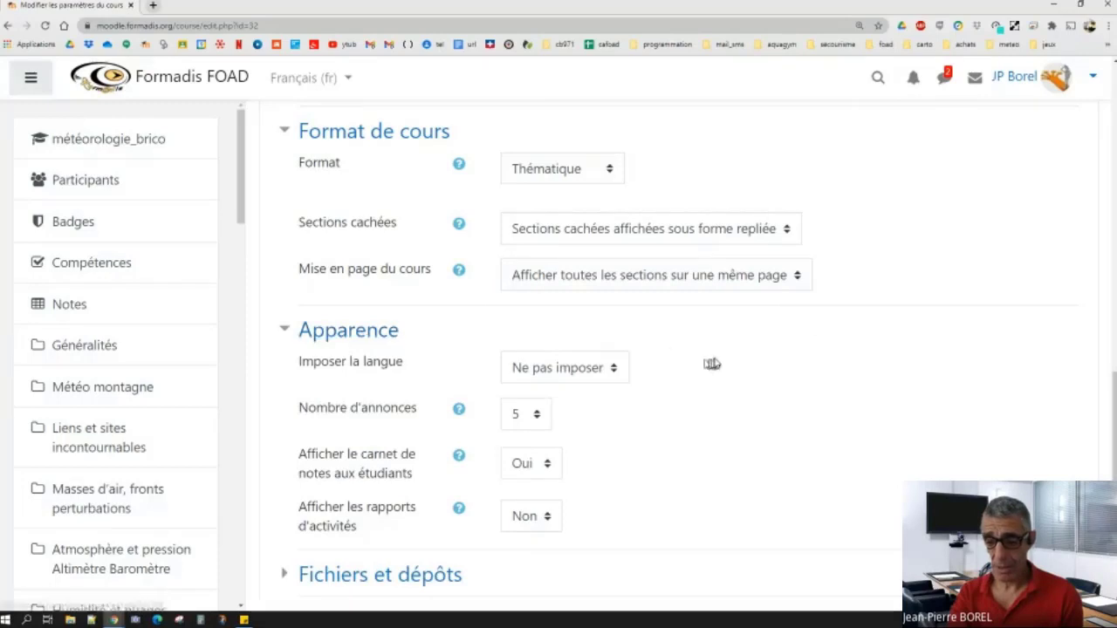
scroll(724, 356, down, 2)
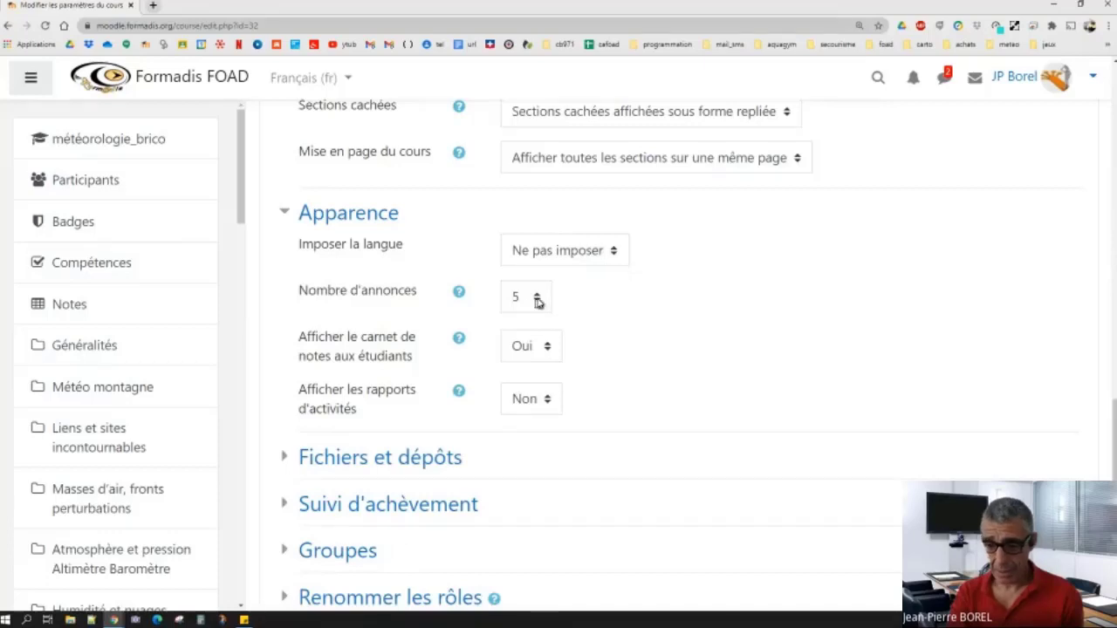
click(459, 293)
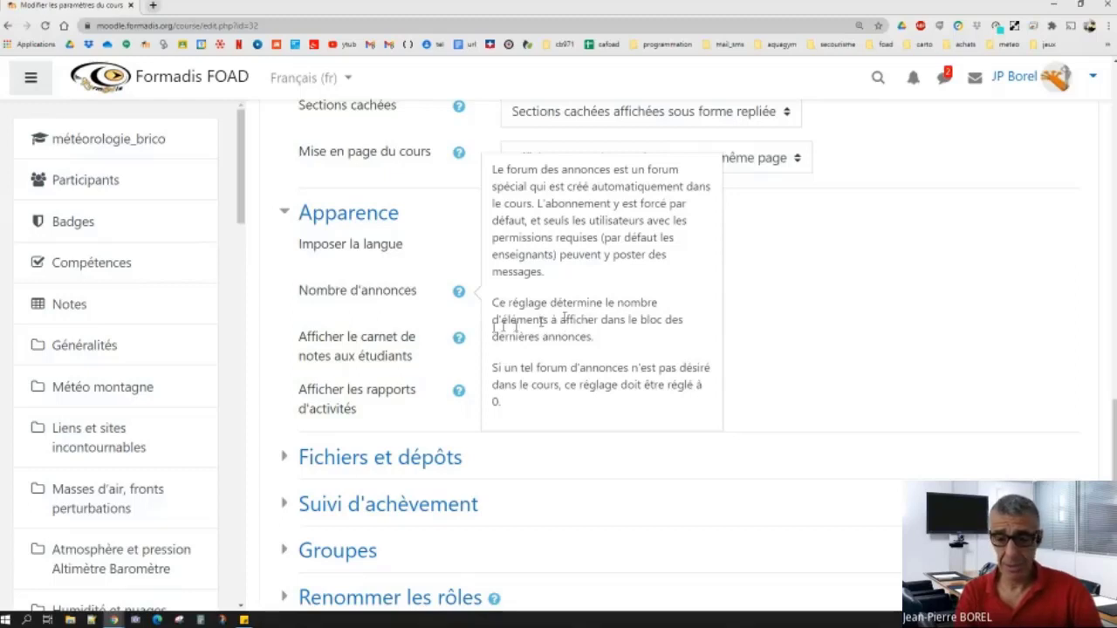
click(383, 346)
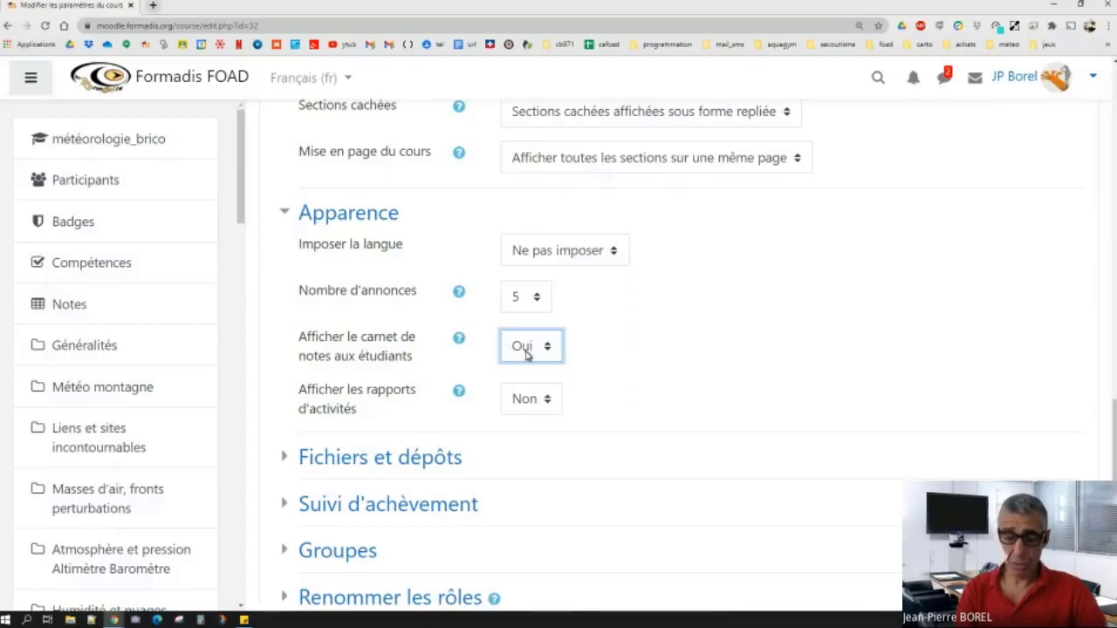
Read the help text for Afficher les rapports d'activités and set that option to Oui.
click(459, 392)
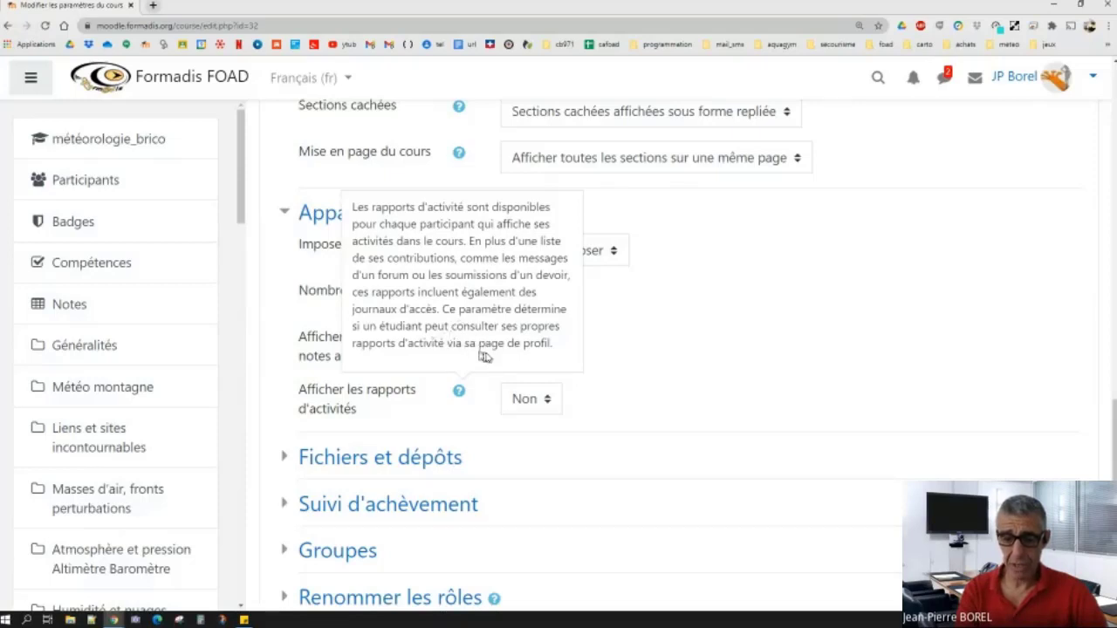
click(653, 327)
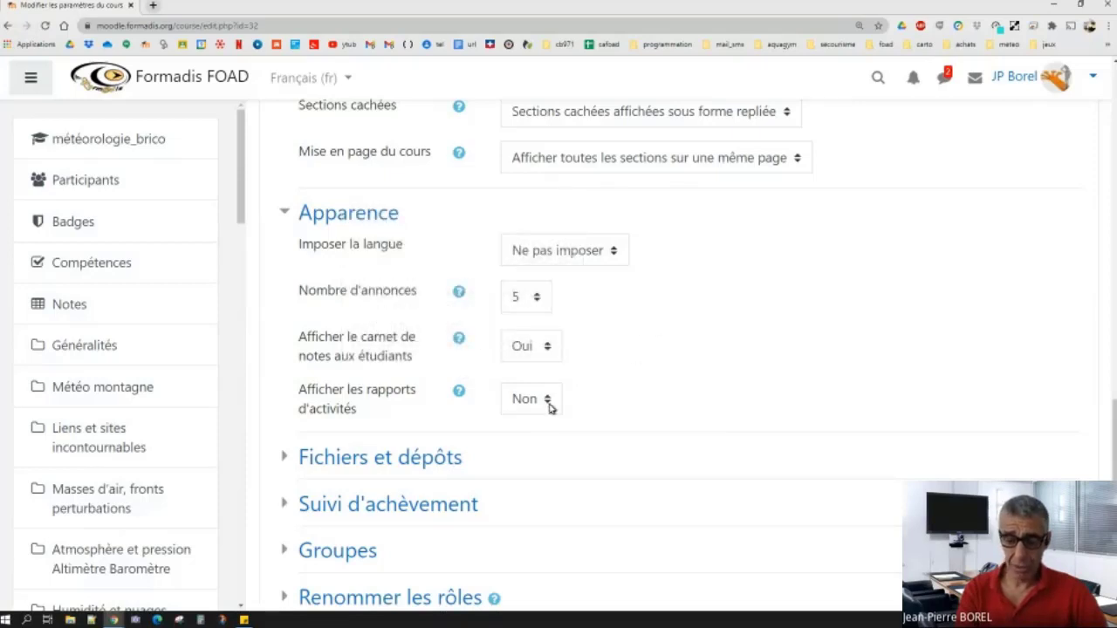
click(548, 404)
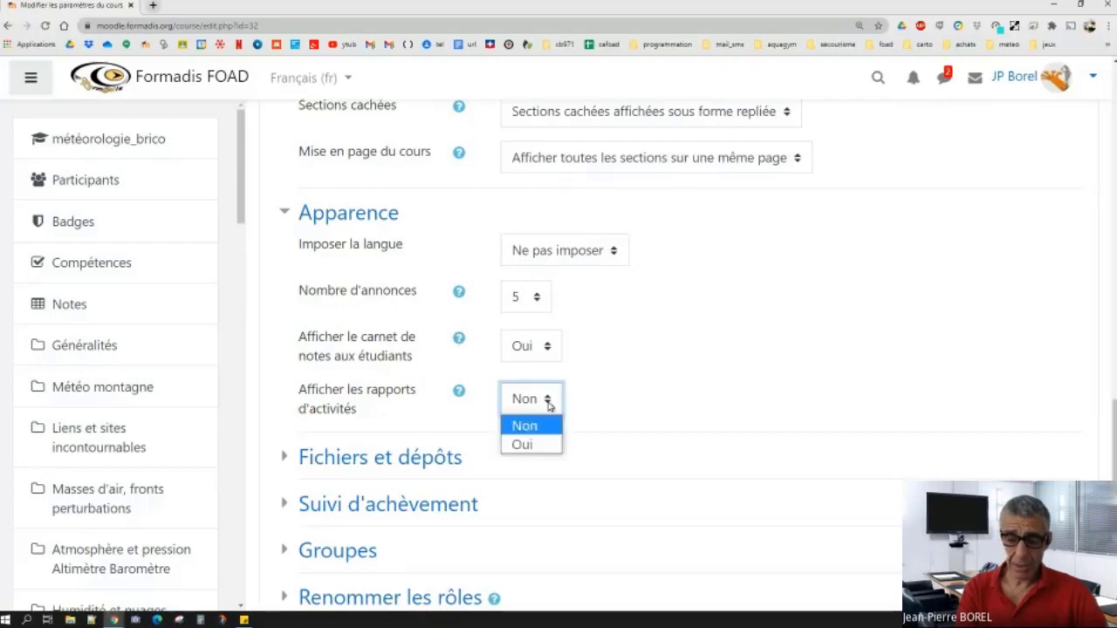
click(530, 447)
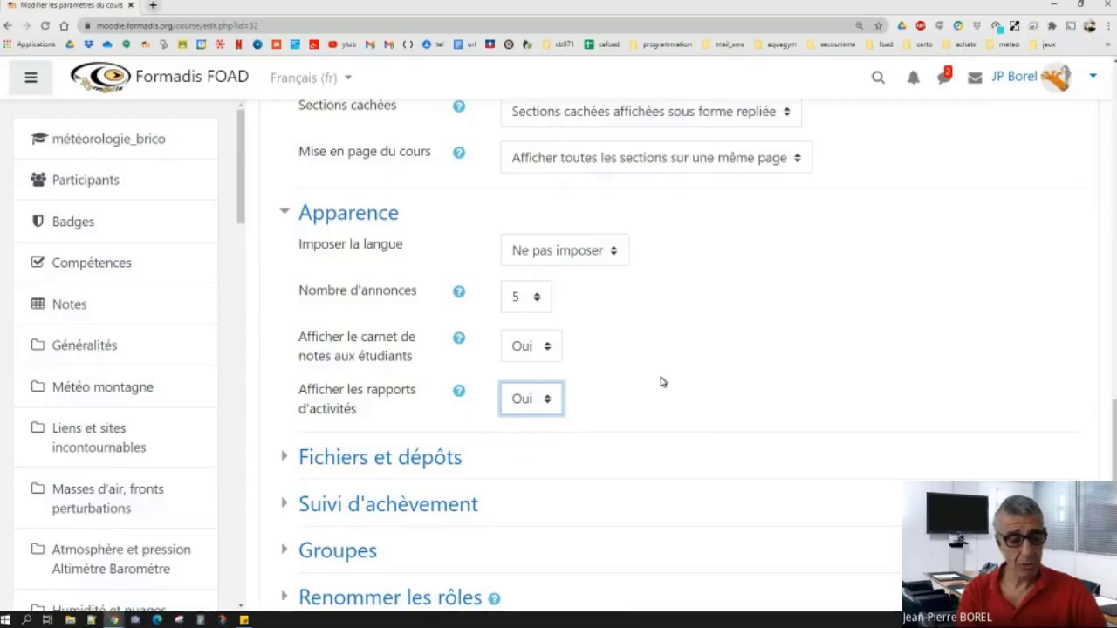
Open the Moodle dashboard in a new browser tab and enter the course Concepteur Accompagnateur en Formation à Distance.
click(155, 6)
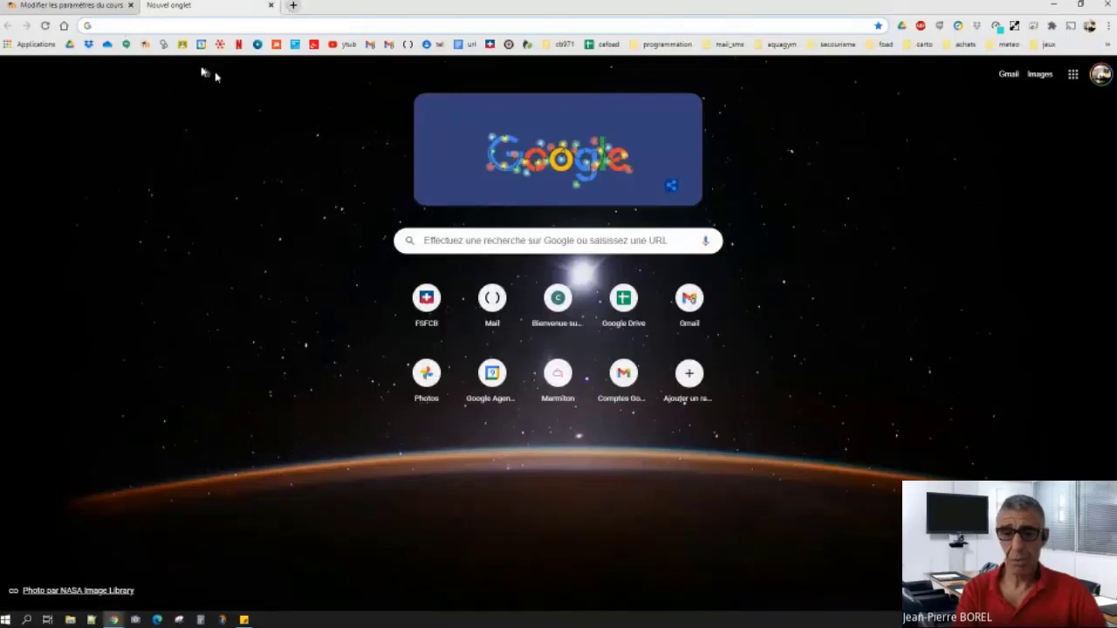
click(145, 44)
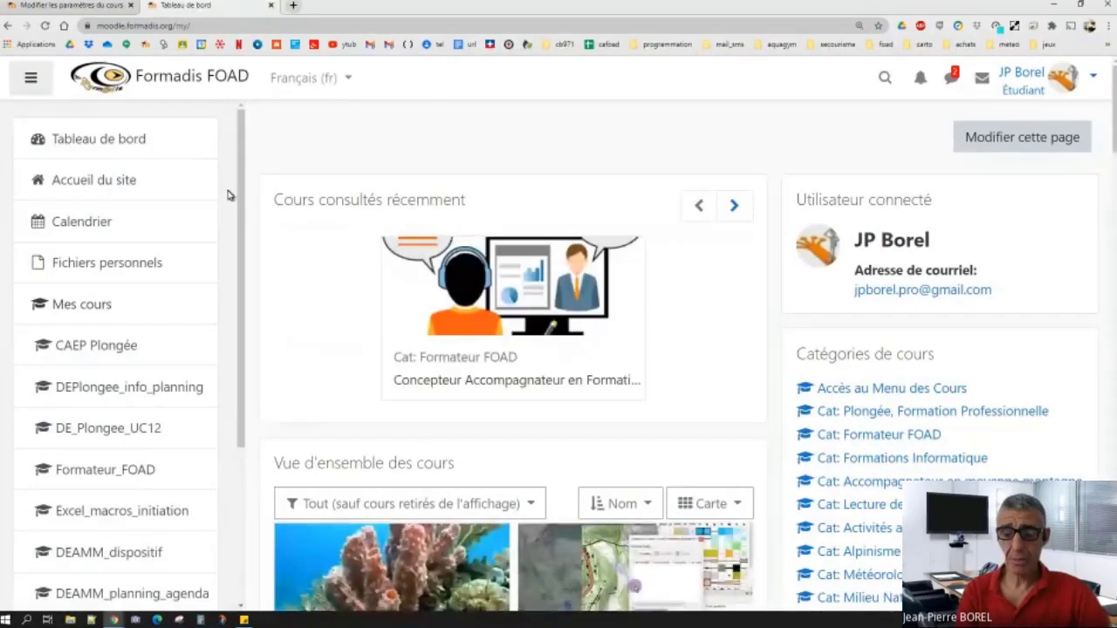
click(468, 382)
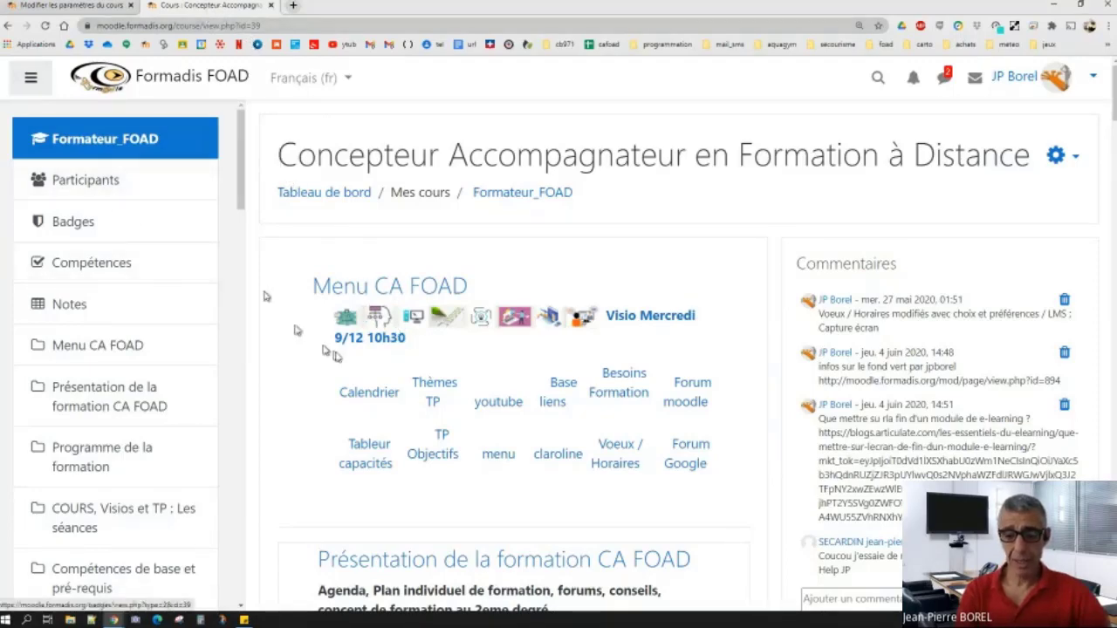
Find the coordo_section_cachee section in the course's navigation list and open it.
scroll(305, 336, down, 1)
scroll(340, 362, down, 1)
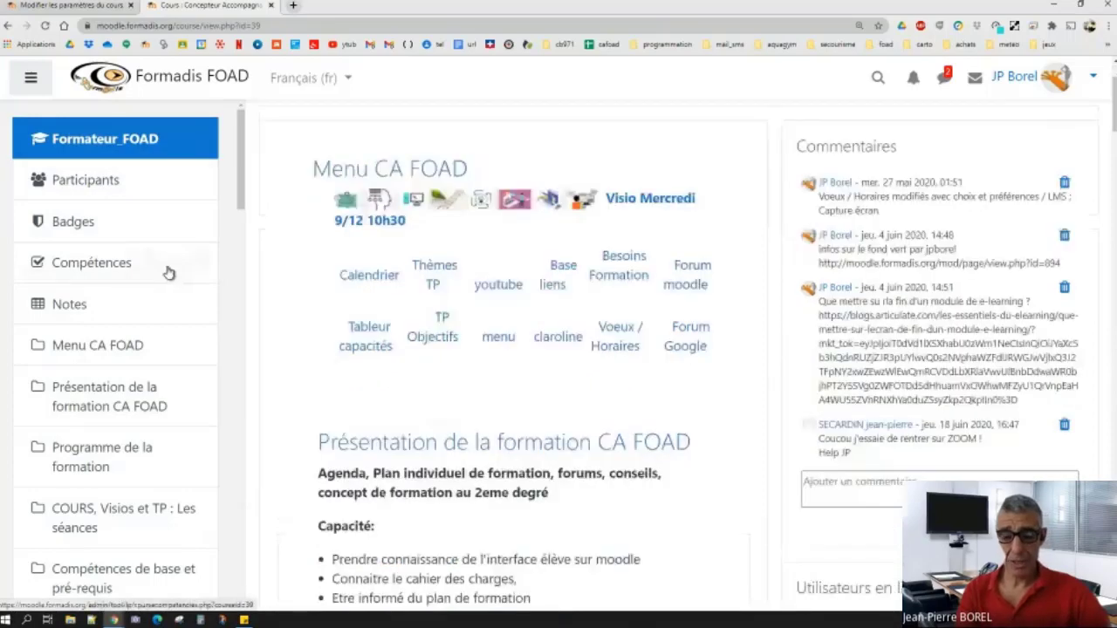
scroll(175, 287, down, 3)
scroll(182, 300, down, 15)
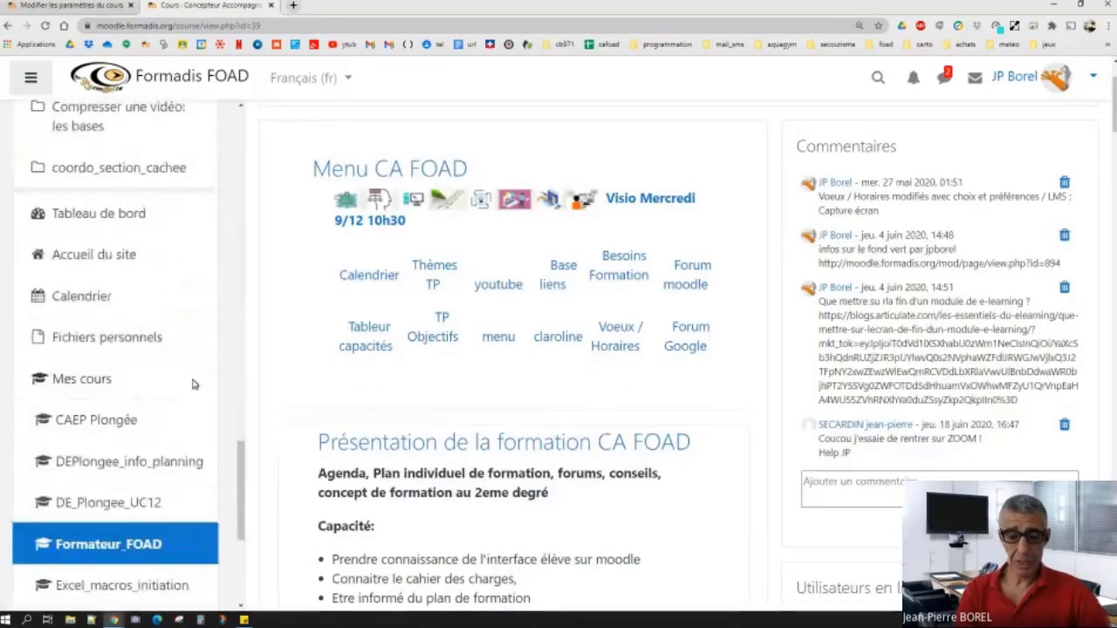
scroll(194, 383, up, 3)
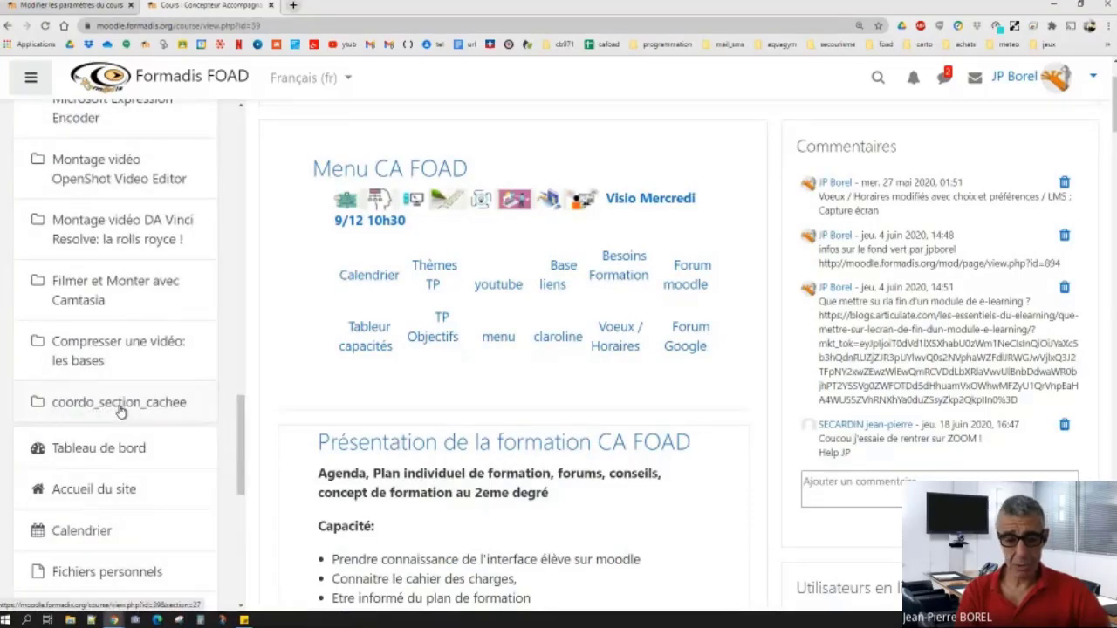
click(120, 408)
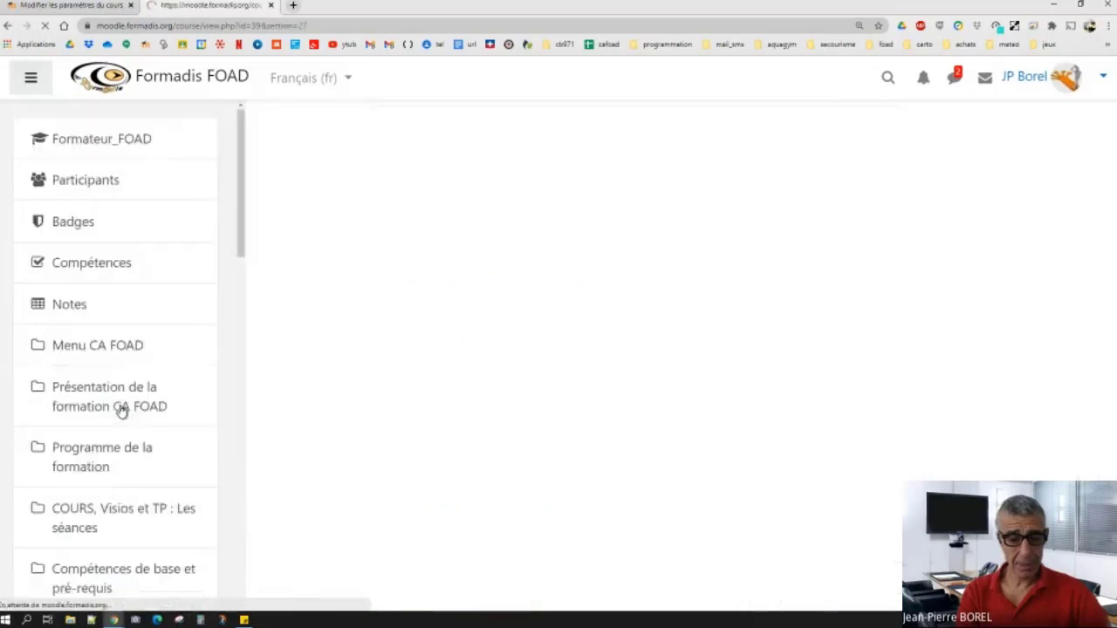
Open the hidden section's link to the activity completion table in a new tab and examine the participants' progress.
scroll(436, 349, down, 8)
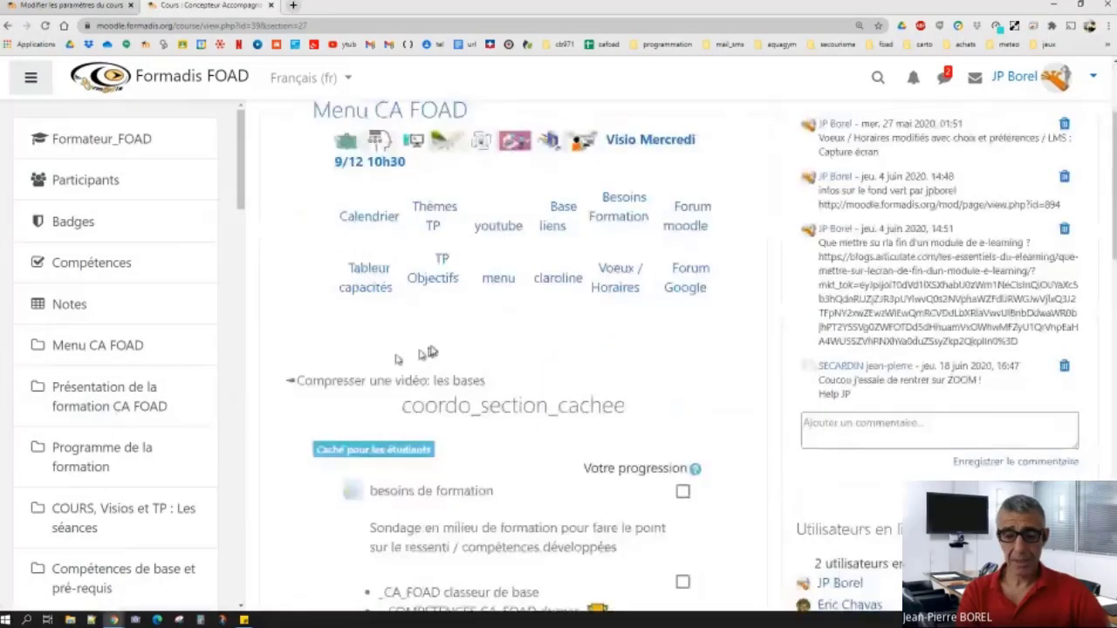
scroll(437, 349, up, 6)
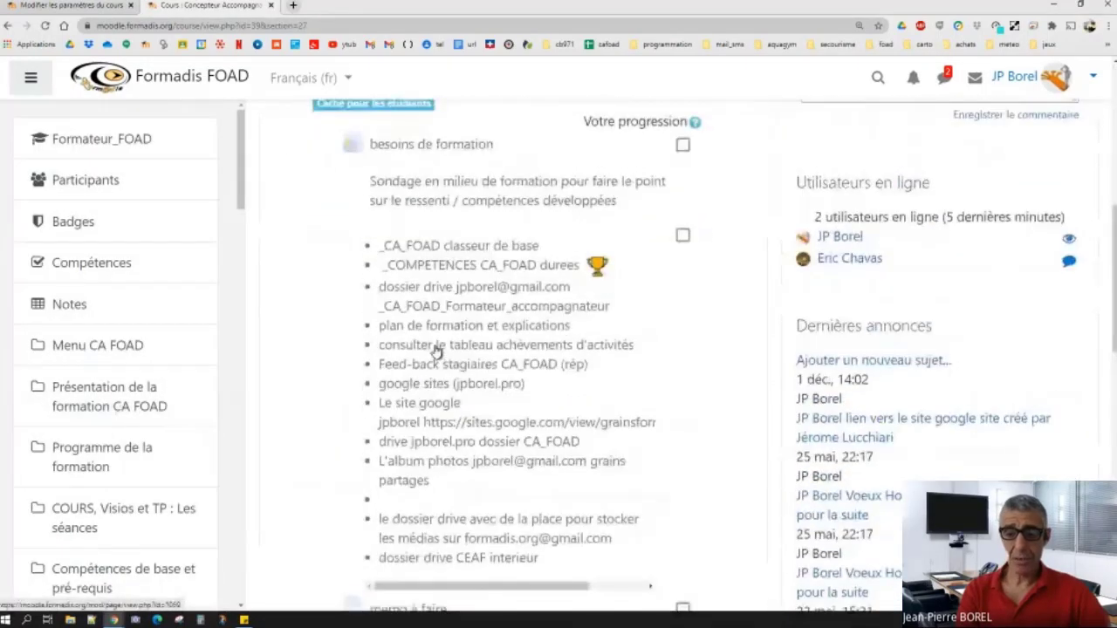
scroll(441, 349, down, 3)
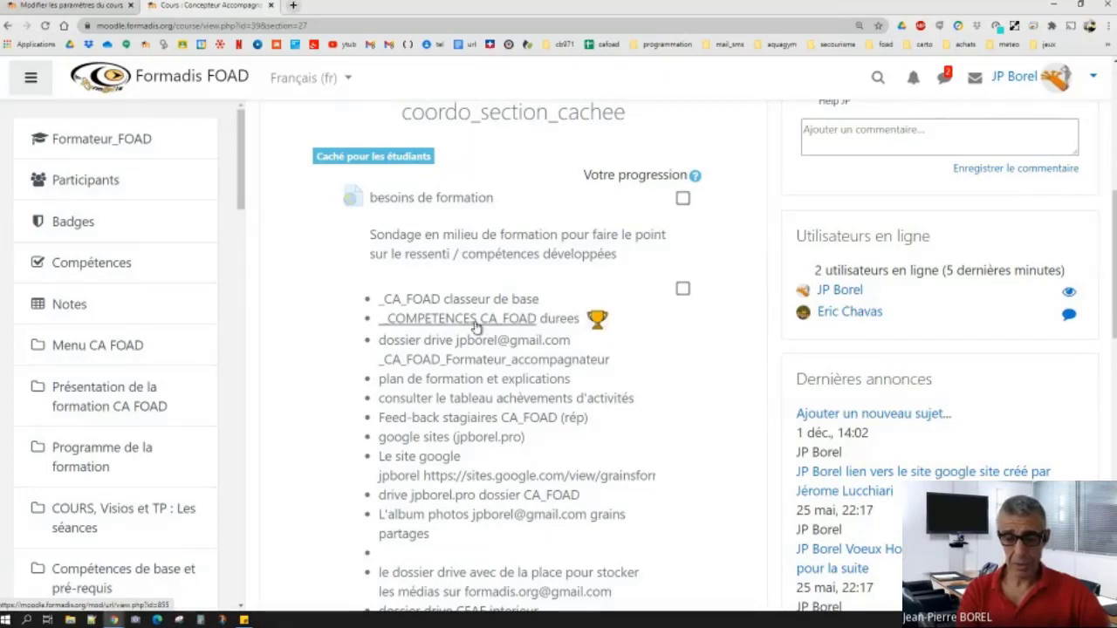
middle_click(478, 400)
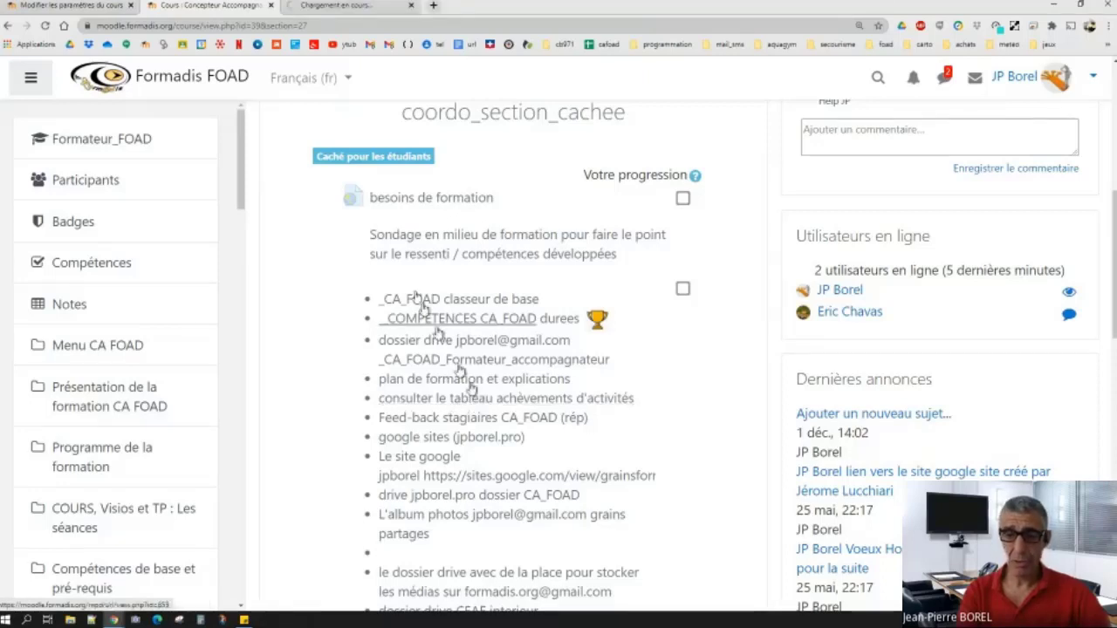
click(349, 6)
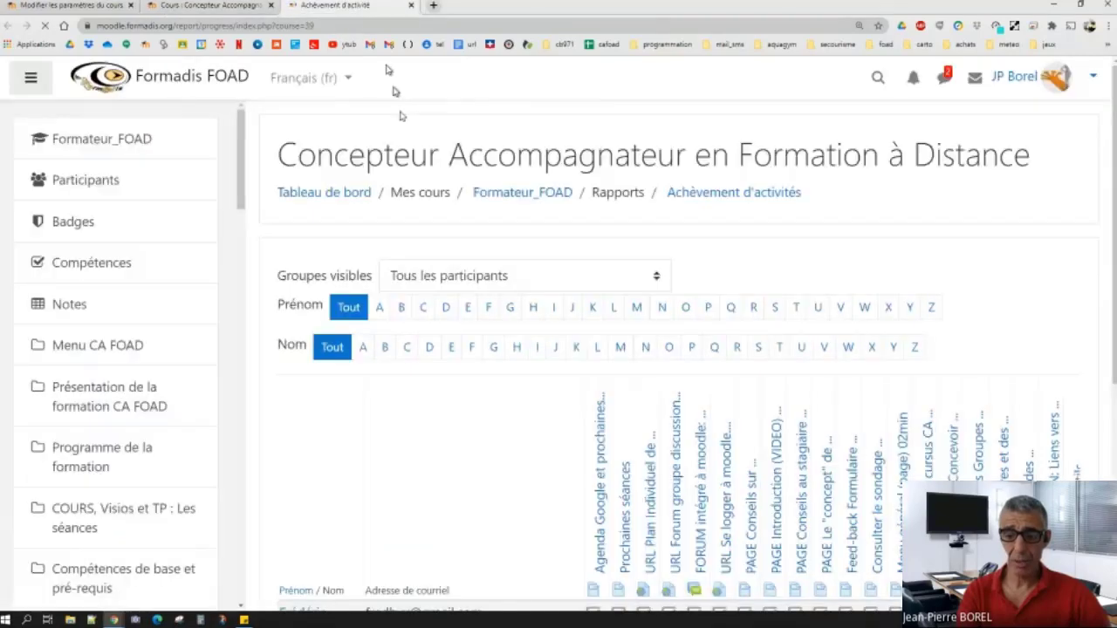
scroll(541, 393, down, 3)
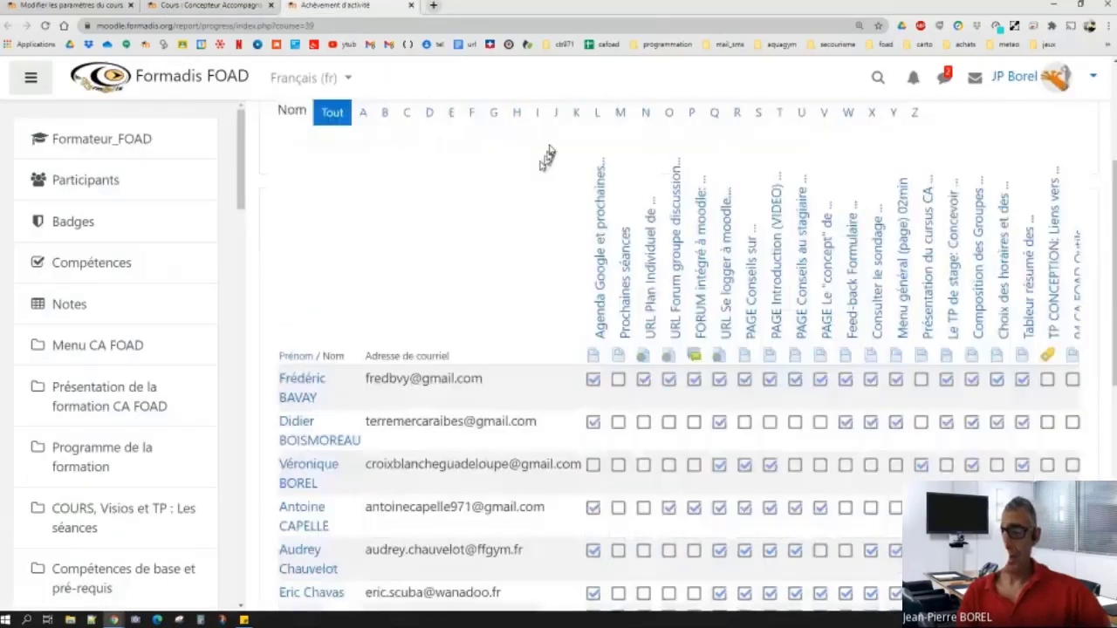
Reduce the page zoom of the activity completion table to fit more columns and examine the participants' completed activities.
key(ctrl+minus)
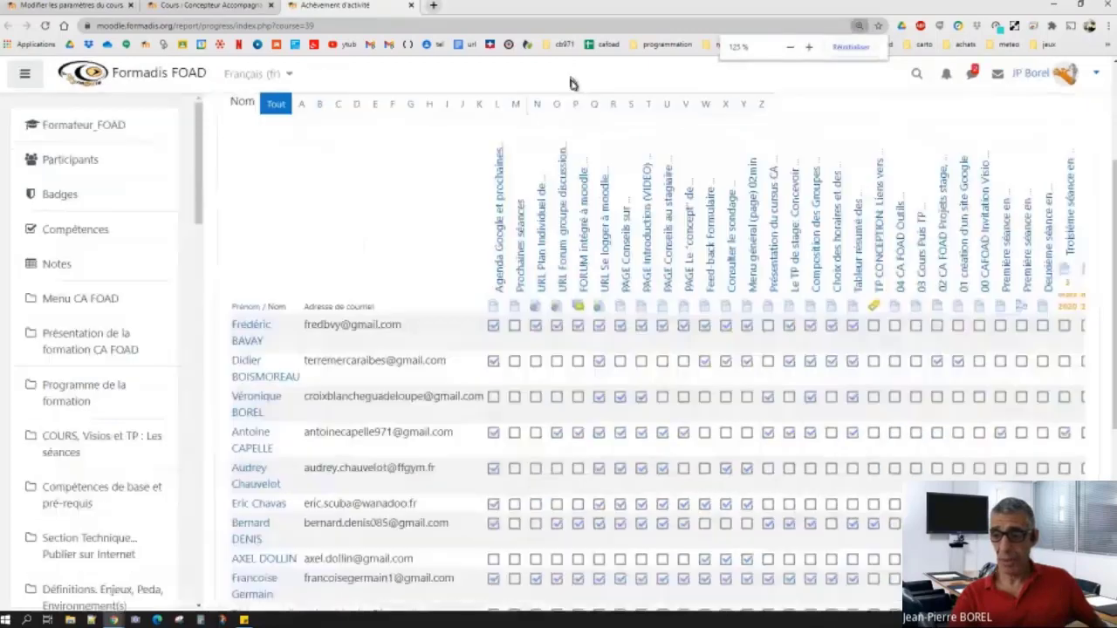
key(ctrl+minus)
key(ctrl+minus)
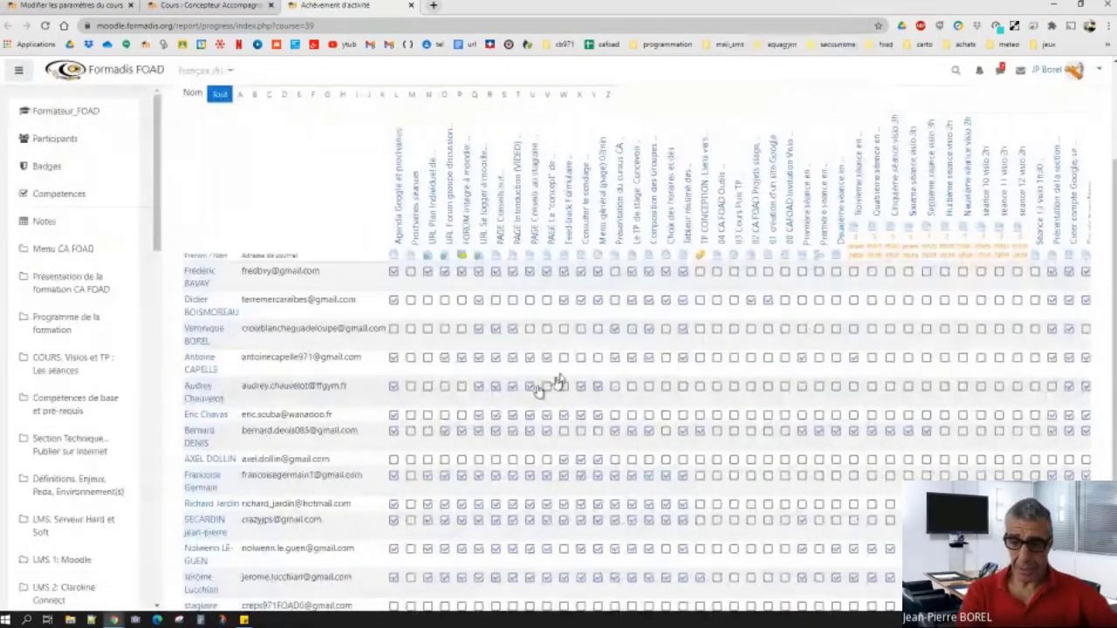
scroll(399, 473, down, 2)
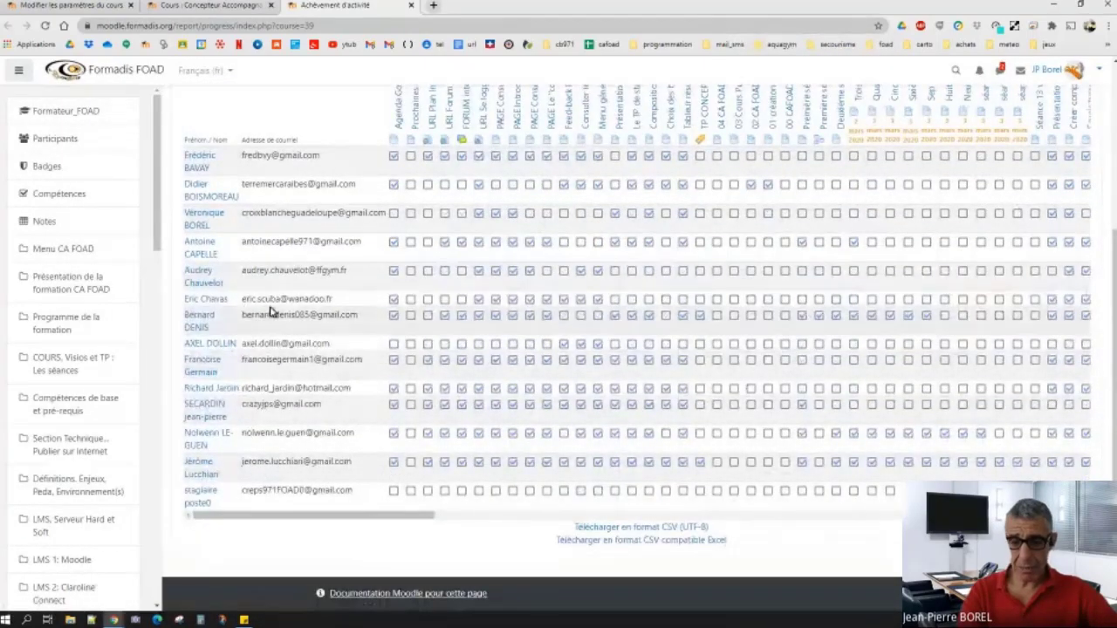
scroll(275, 316, up, 1)
scroll(387, 410, down, 1)
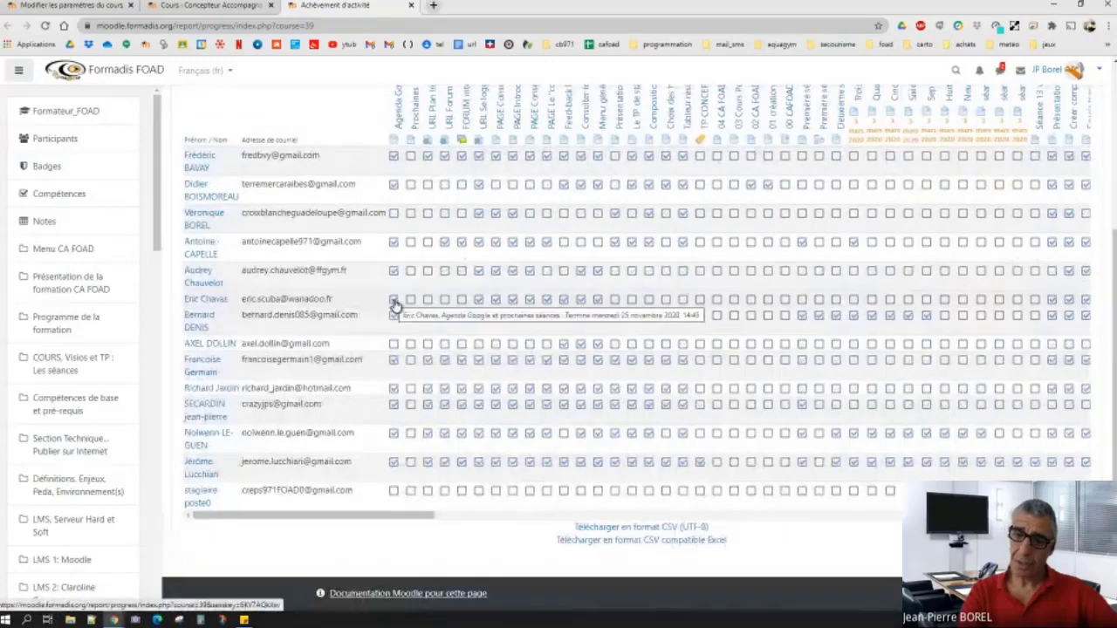
scroll(394, 307, up, 1)
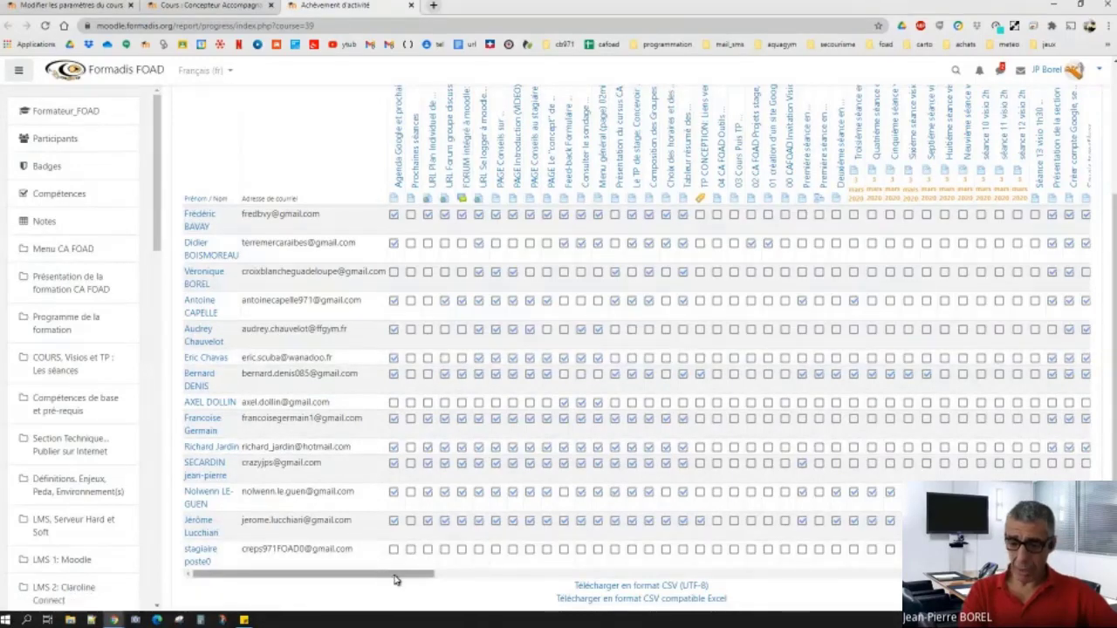
Examine the activity columns of the completion table through to the last one, and return to the first columns.
drag(394, 580, 1044, 571)
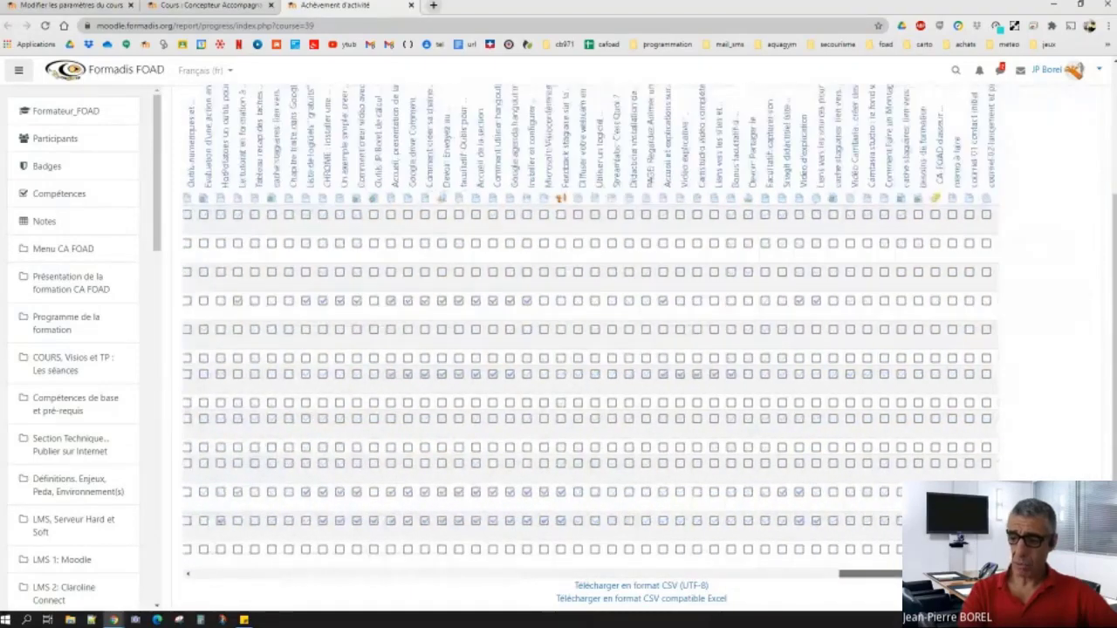
drag(870, 573, 327, 577)
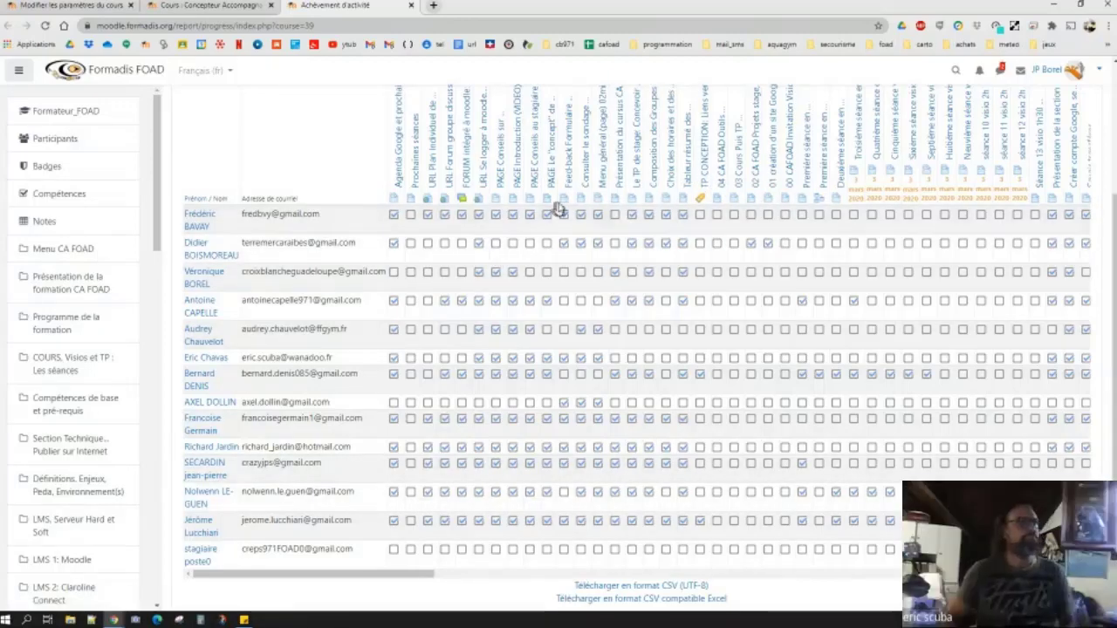
drag(420, 575, 545, 589)
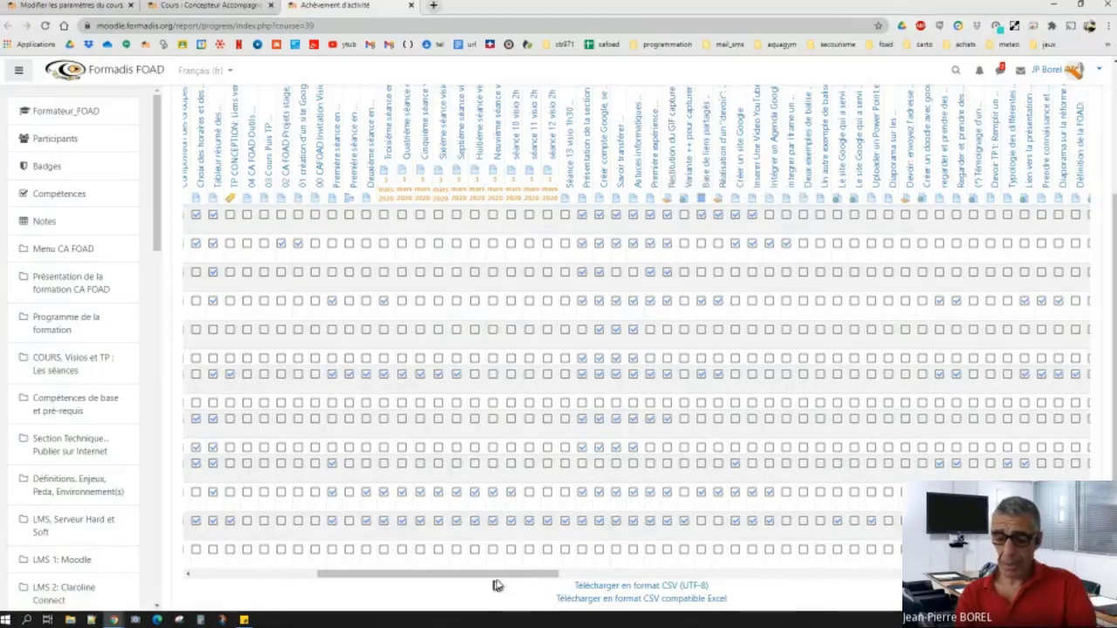
drag(500, 575, 349, 588)
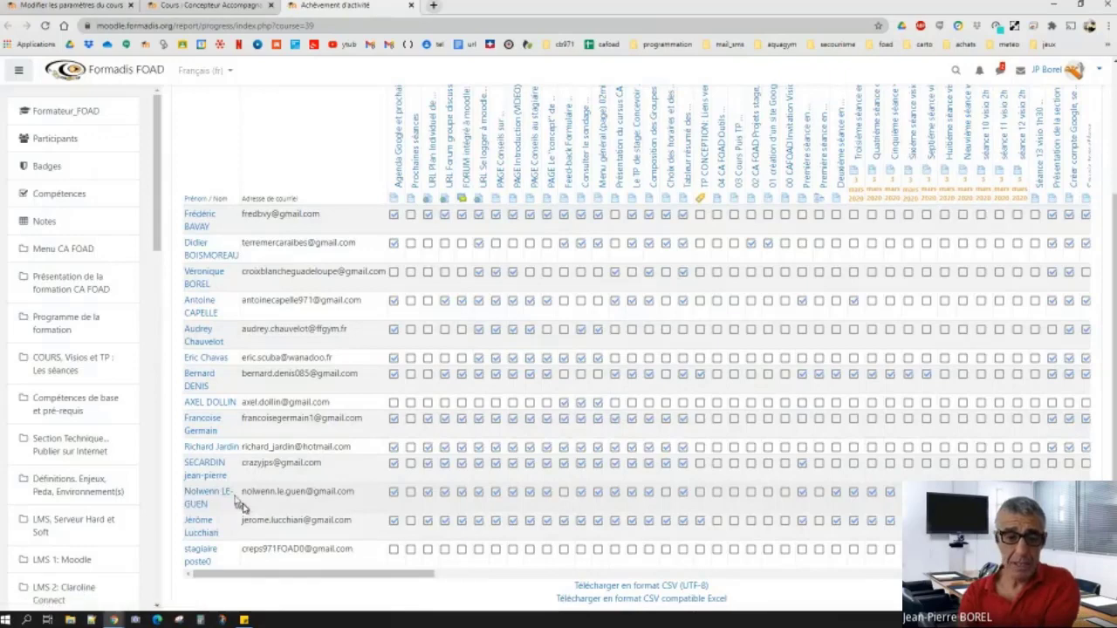
Open Administration du site and look through its general settings categories down to App mobile.
drag(157, 233, 159, 582)
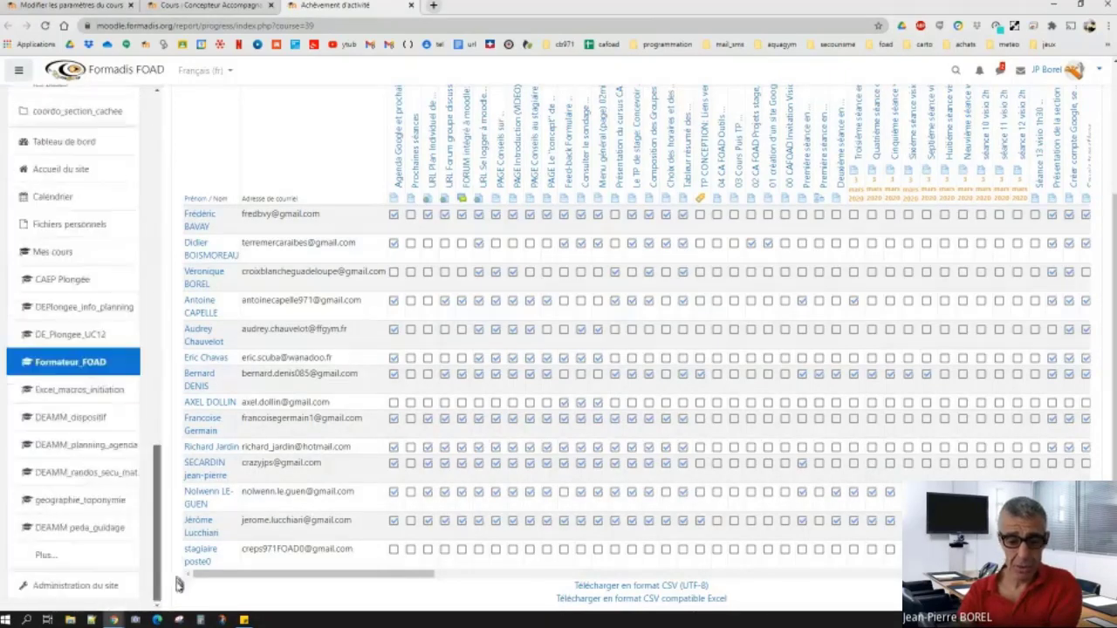
click(111, 591)
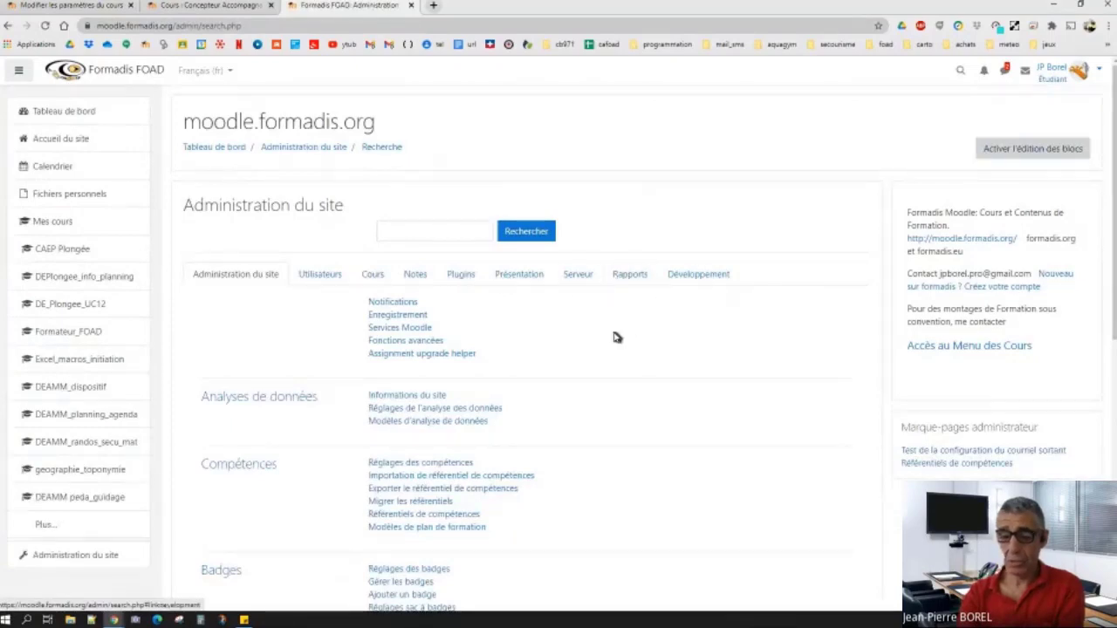
scroll(613, 337, down, 6)
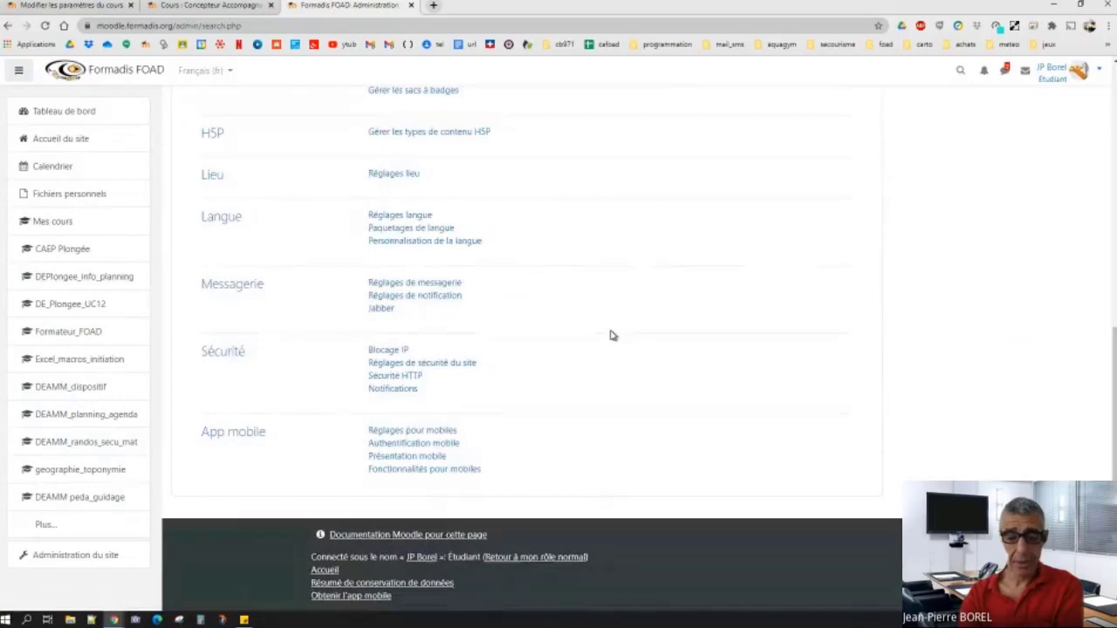
scroll(611, 335, up, 8)
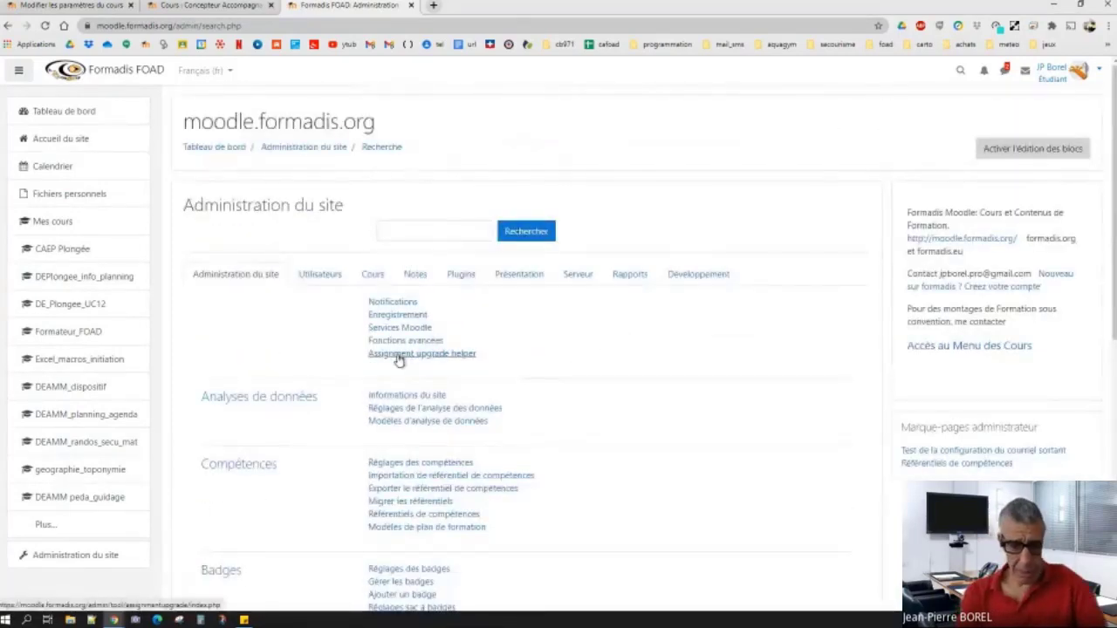
Display the Utilisateurs category of the site administration and examine its Comptes, Permissions and Protection des données et politiques settings.
click(329, 277)
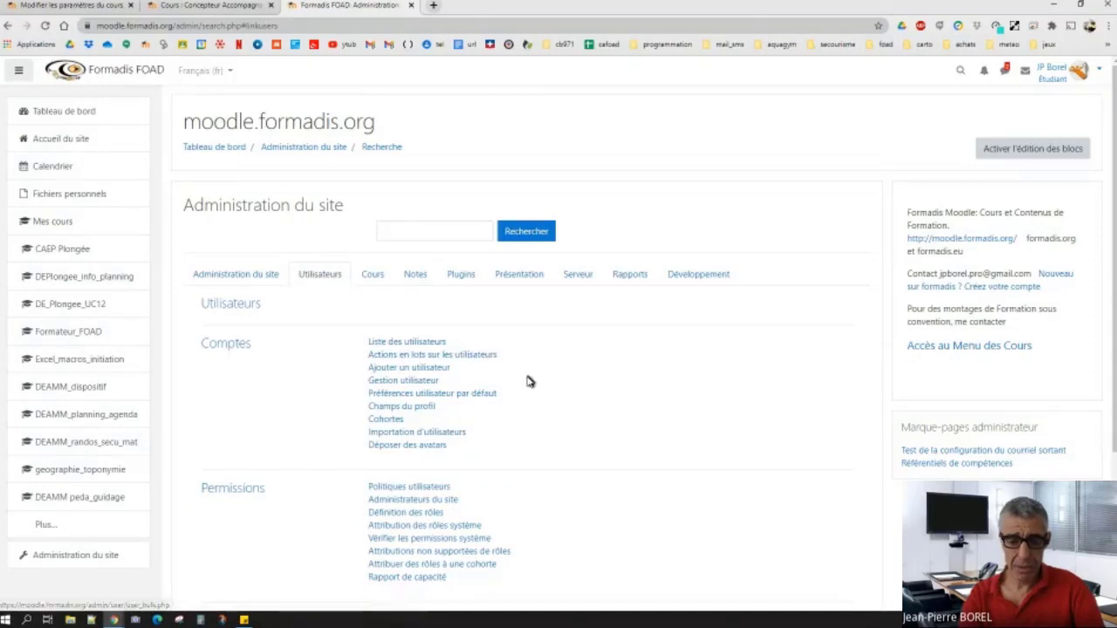
scroll(529, 380, down, 1)
scroll(528, 384, down, 3)
scroll(568, 389, up, 2)
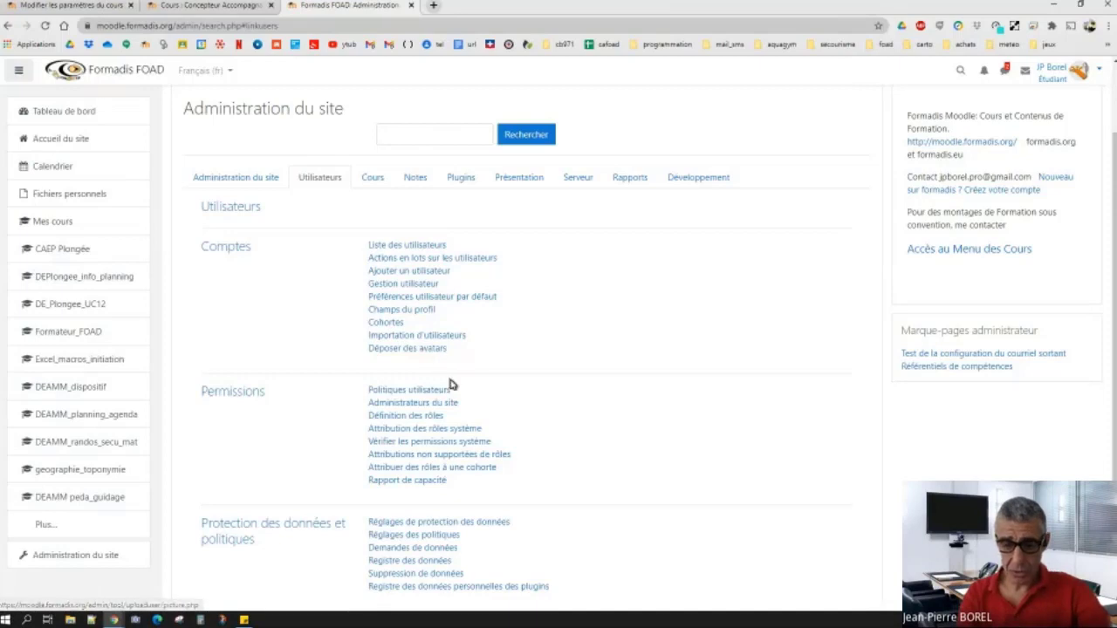
scroll(454, 388, down, 1)
scroll(455, 388, down, 2)
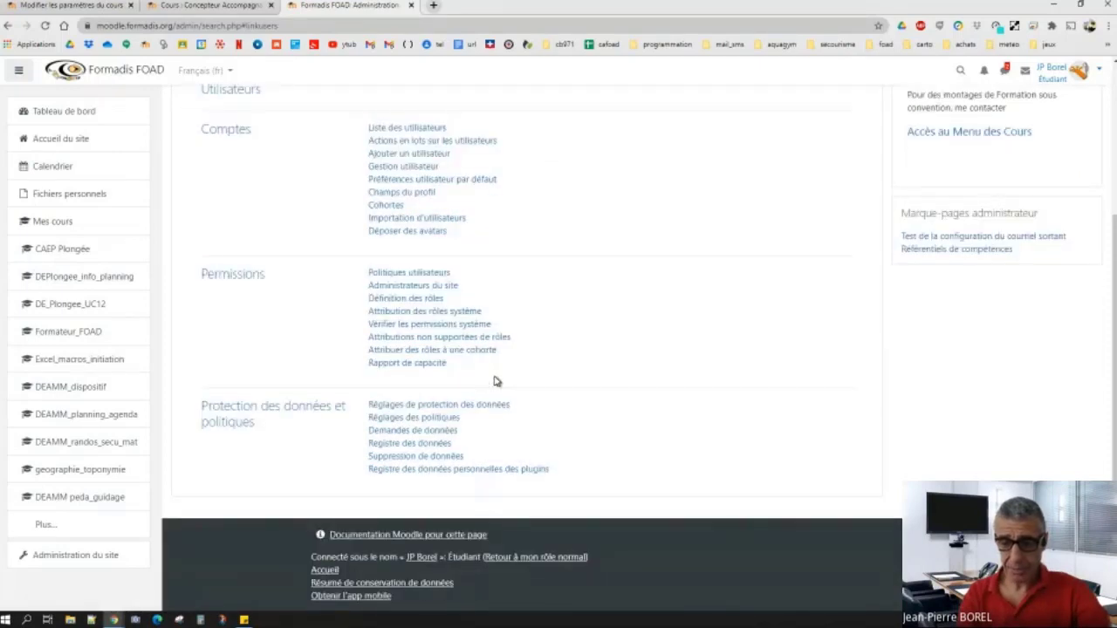
scroll(492, 381, up, 3)
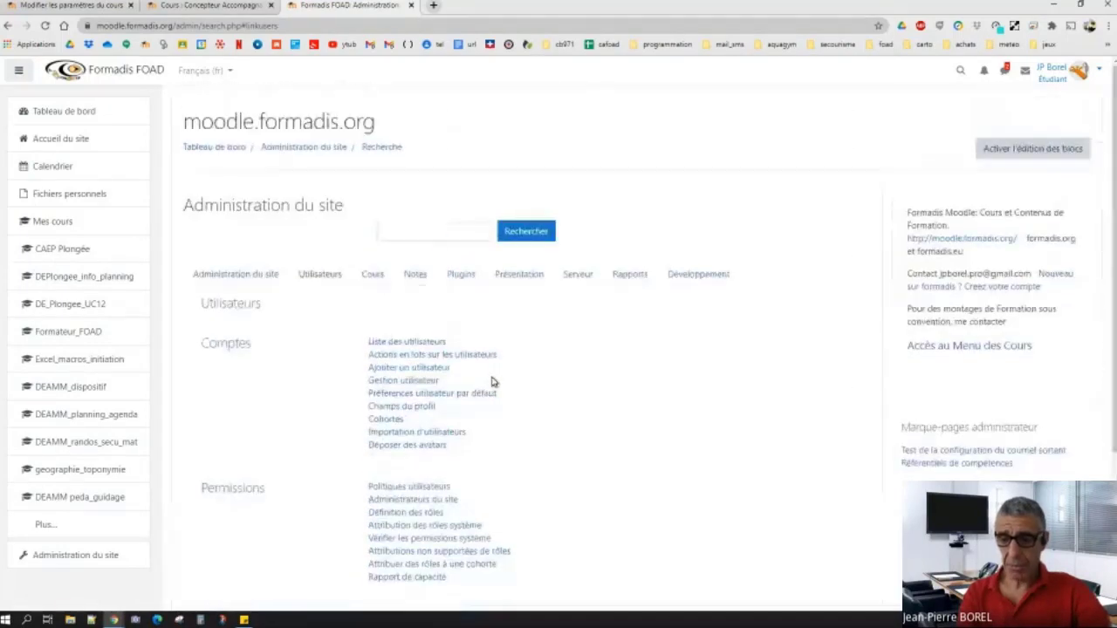
Examine the Serveur category of the site administration, and close the administration page's browser tab.
click(572, 276)
scroll(574, 305, down, 2)
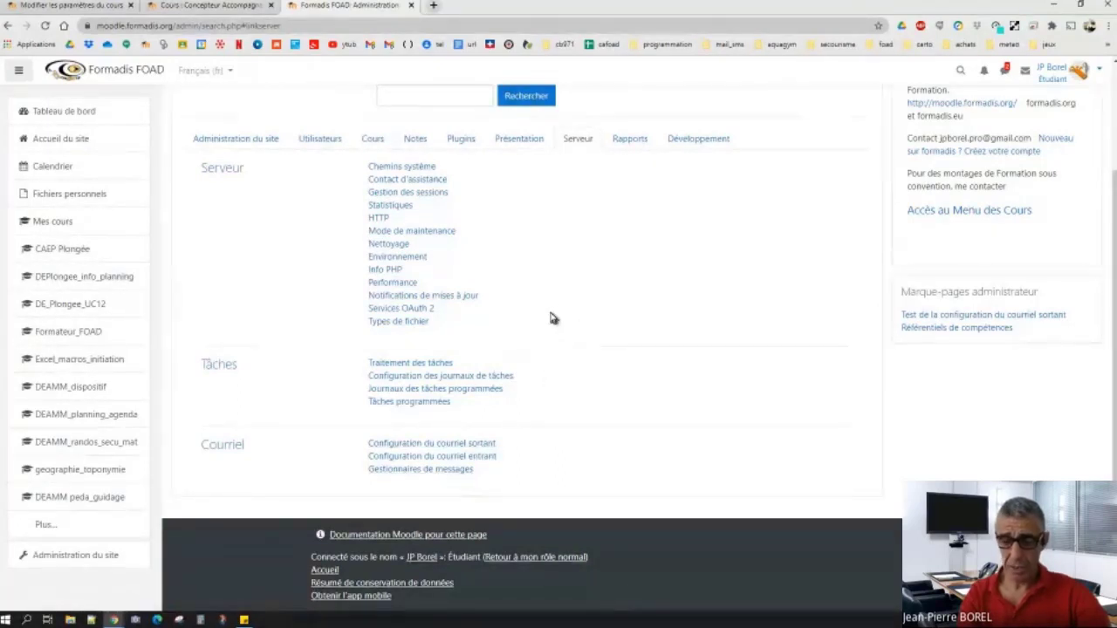
scroll(551, 309, up, 3)
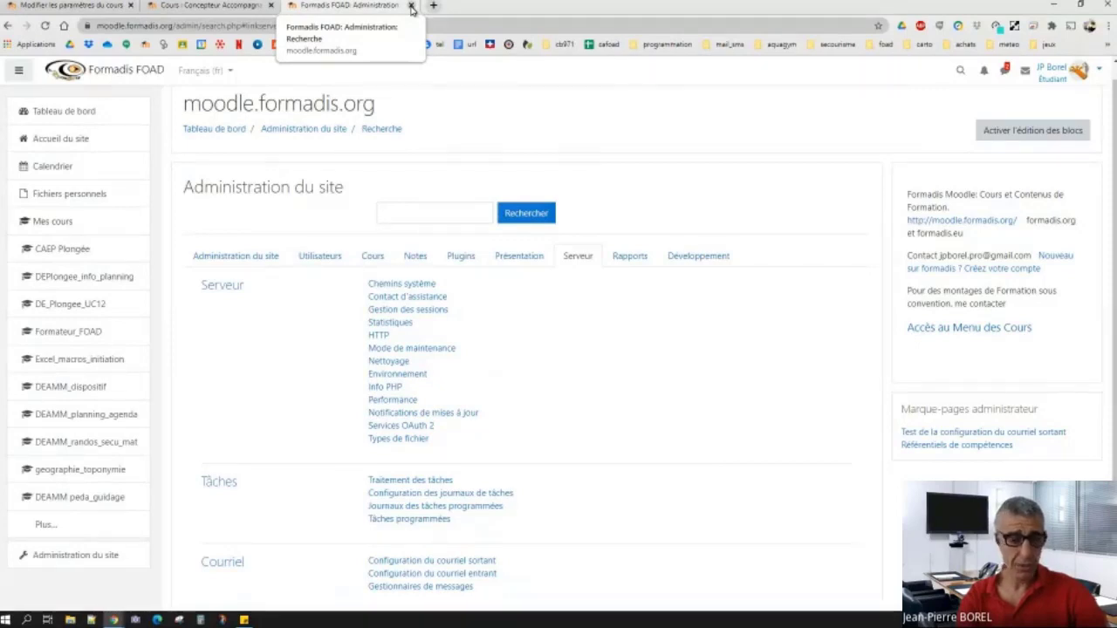
click(412, 6)
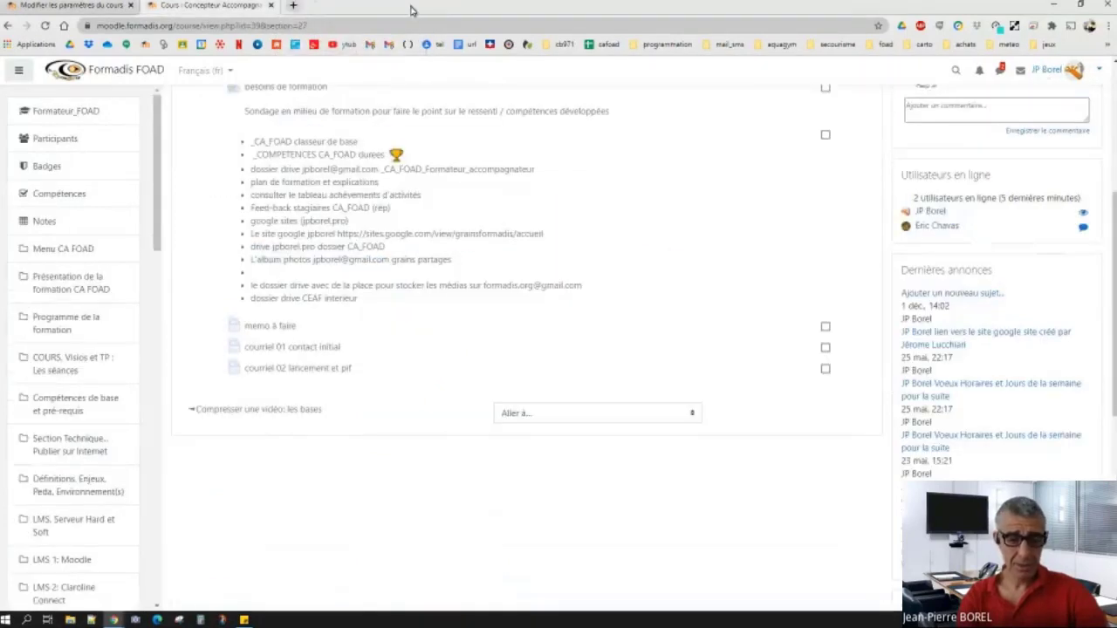
Review the coordinator links and resources listed in the hidden coordo_section_cachee section.
scroll(406, 279, up, 2)
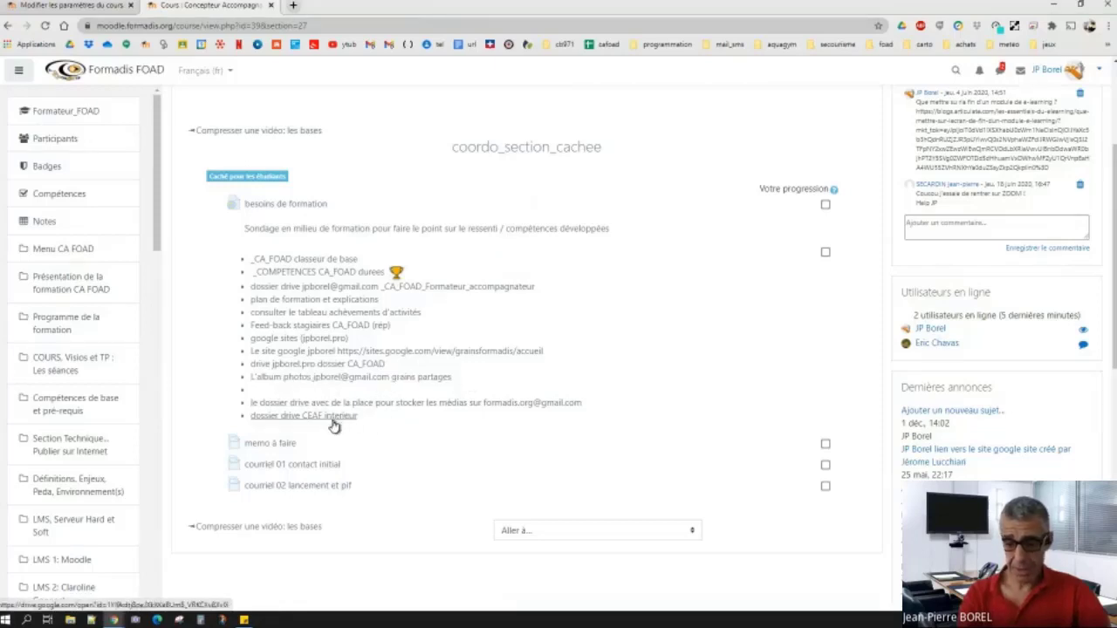
scroll(342, 381, up, 1)
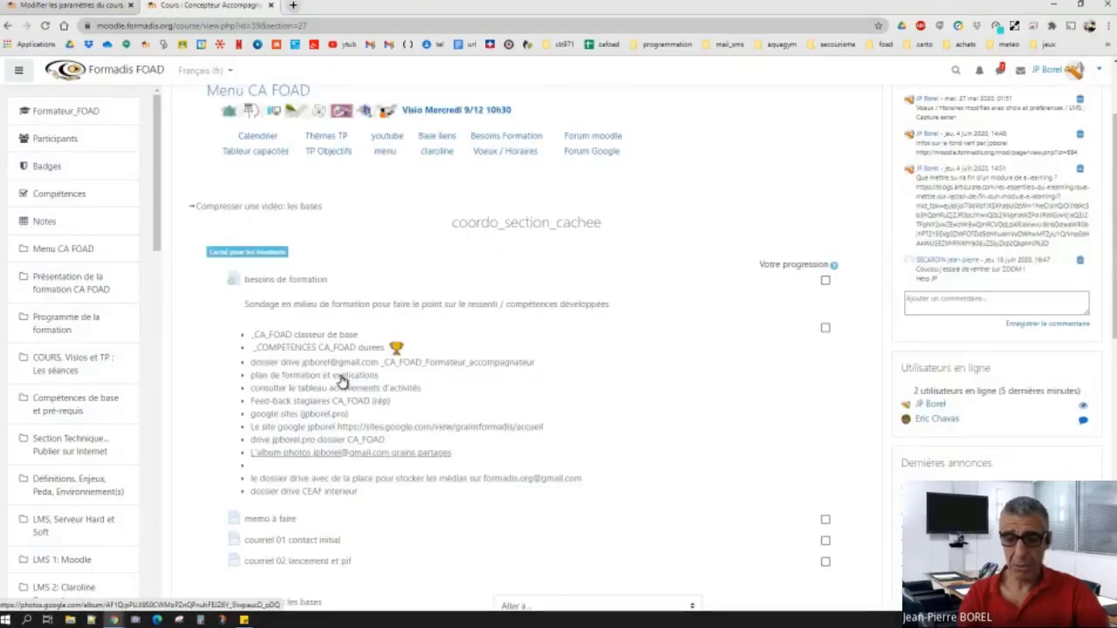
scroll(342, 381, up, 1)
scroll(340, 375, down, 1)
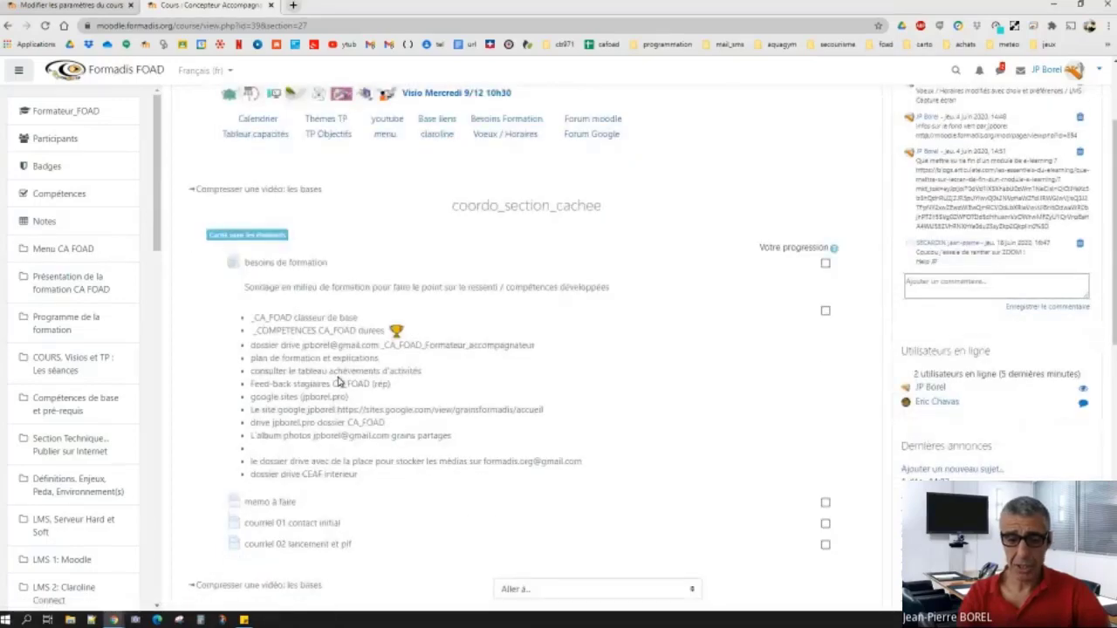
scroll(340, 380, up, 2)
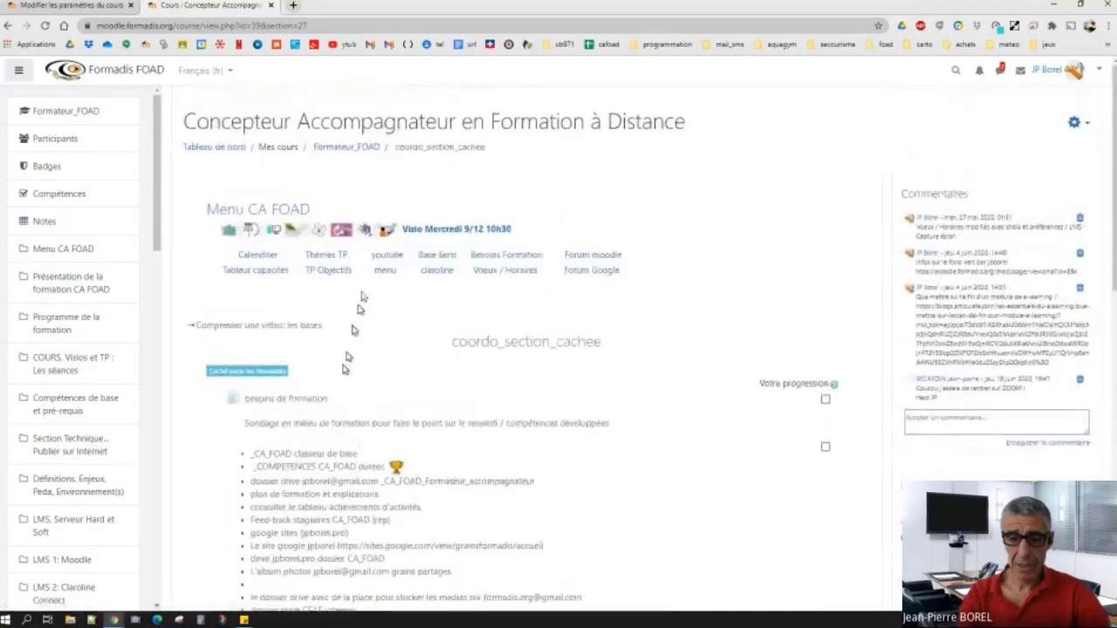
Return to the course's main page and open Section Technique... Publier sur Internet to view its activities.
click(7, 30)
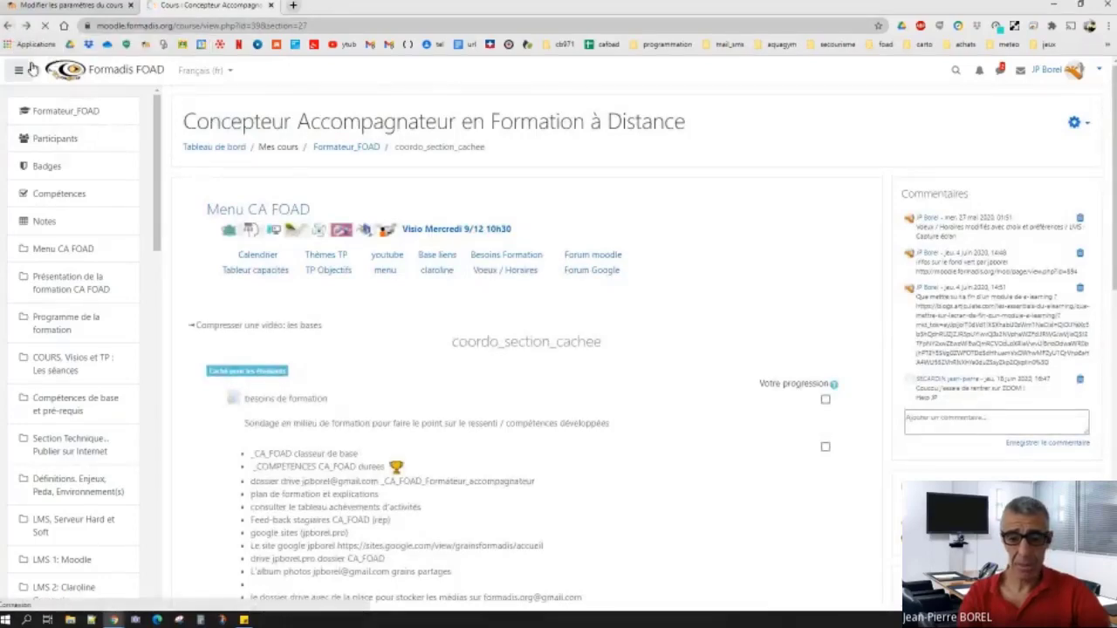
scroll(352, 324, down, 1)
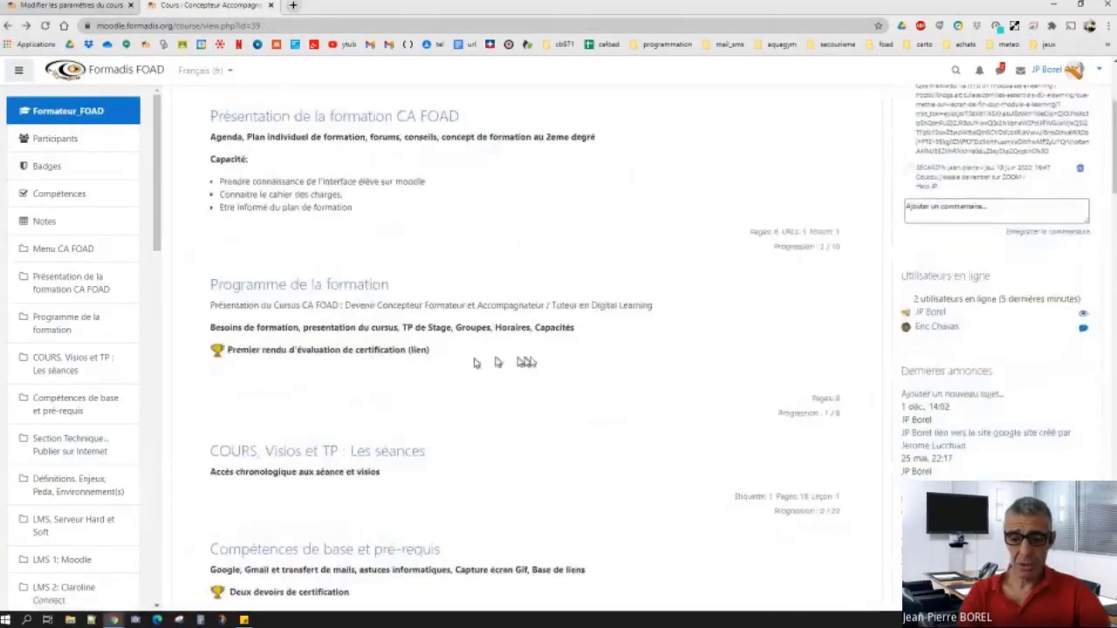
scroll(534, 355, down, 3)
scroll(534, 355, down, 1)
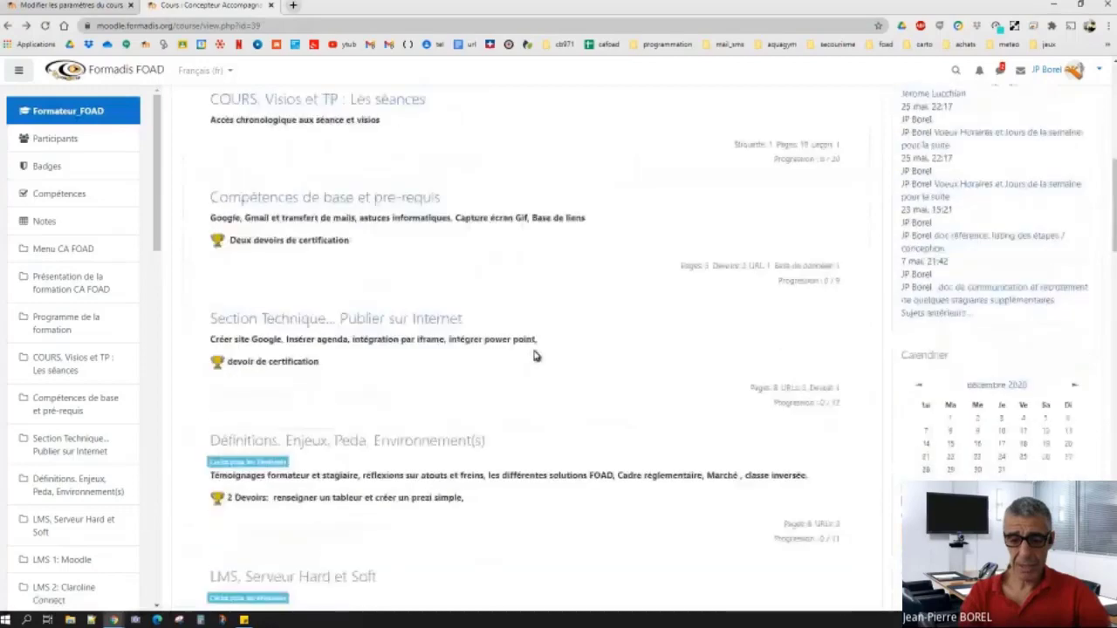
click(371, 321)
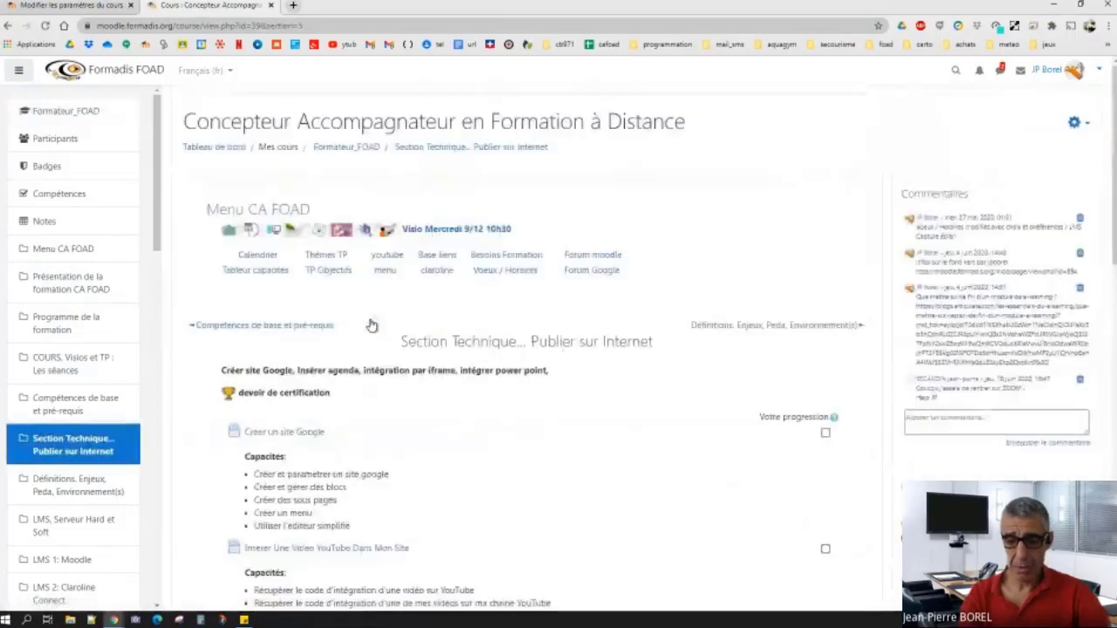
scroll(469, 392, down, 3)
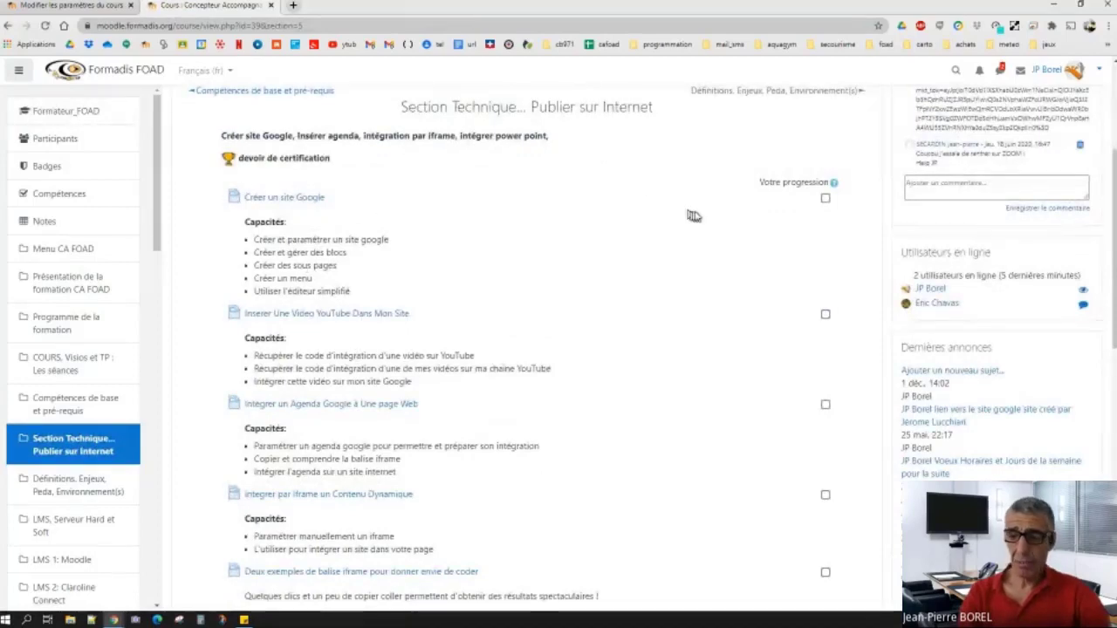
Turn on edit mode for the course from the Section Technique... Publier sur Internet page.
scroll(801, 234, up, 3)
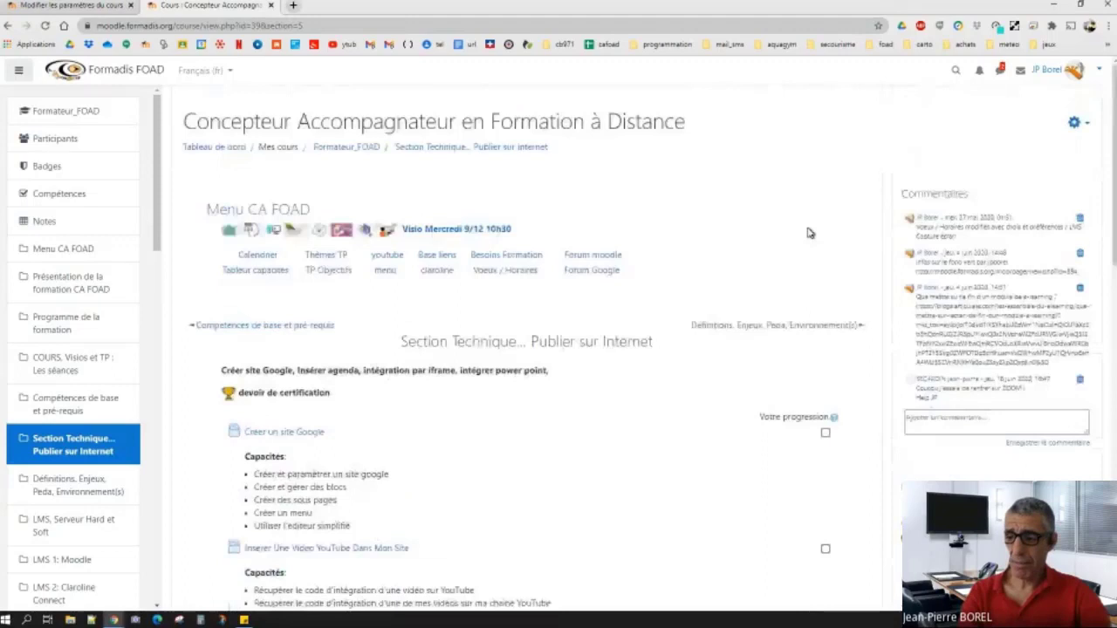
click(1074, 123)
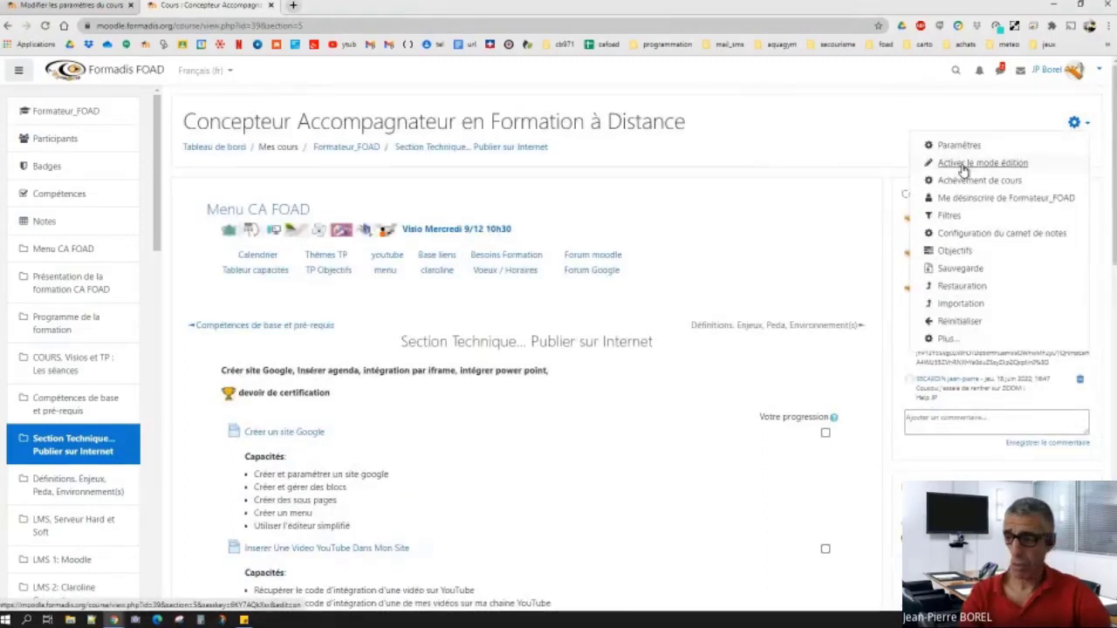
click(963, 166)
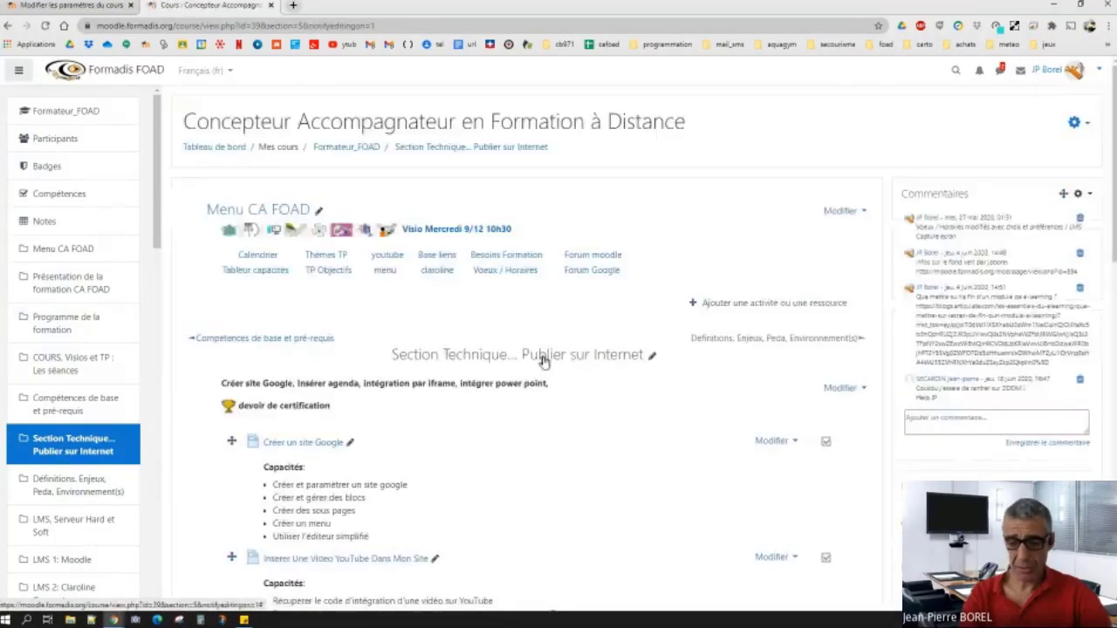
View the page Inserer Une Video YouTube Dans Mon Site and return to Section Technique... Publier sur Internet.
scroll(546, 364, down, 3)
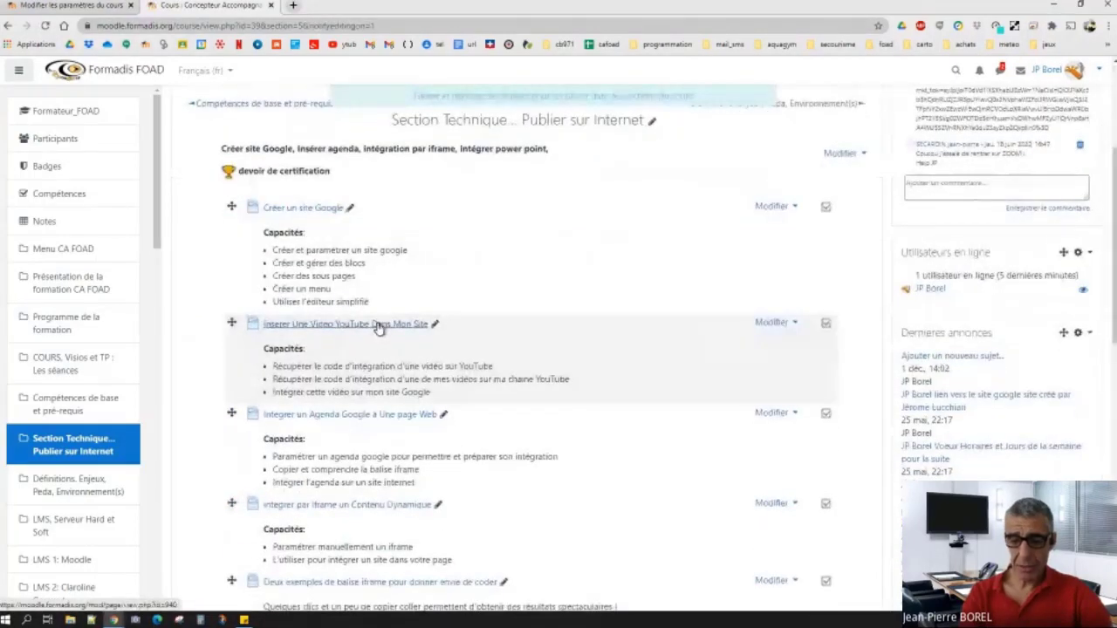
click(406, 325)
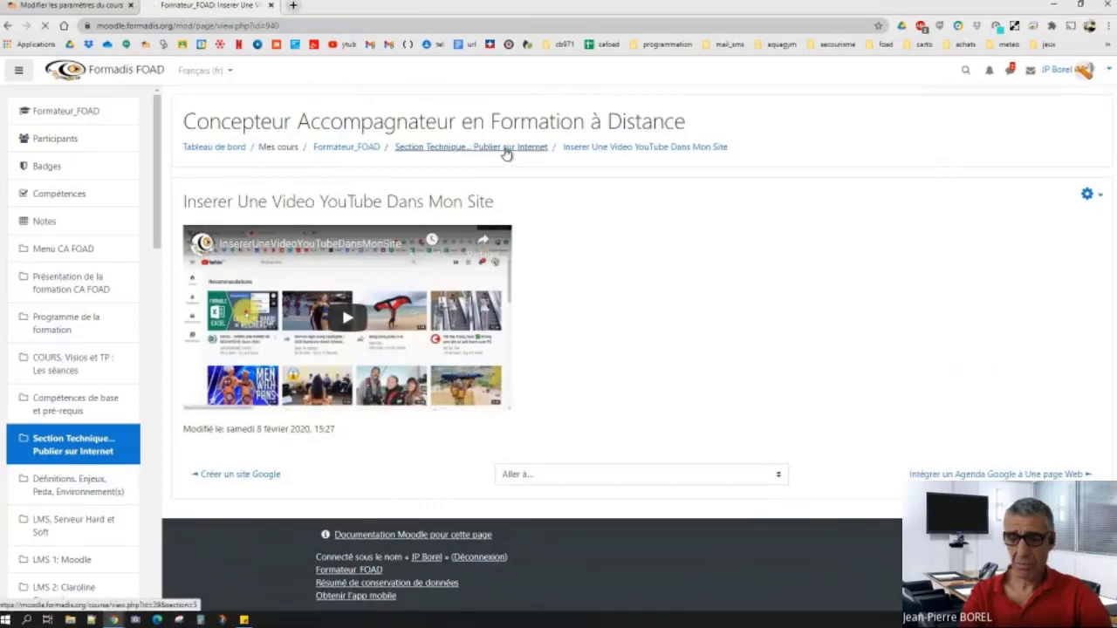
click(506, 148)
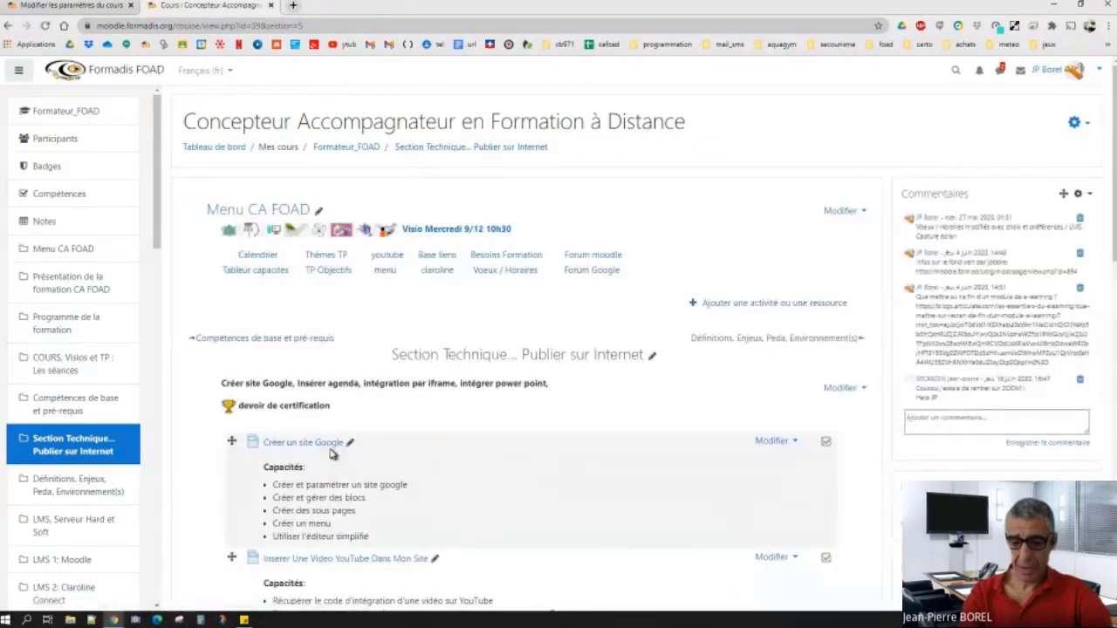
Open the settings of the Créer un site Google page and examine the capacities listed in its description.
click(770, 442)
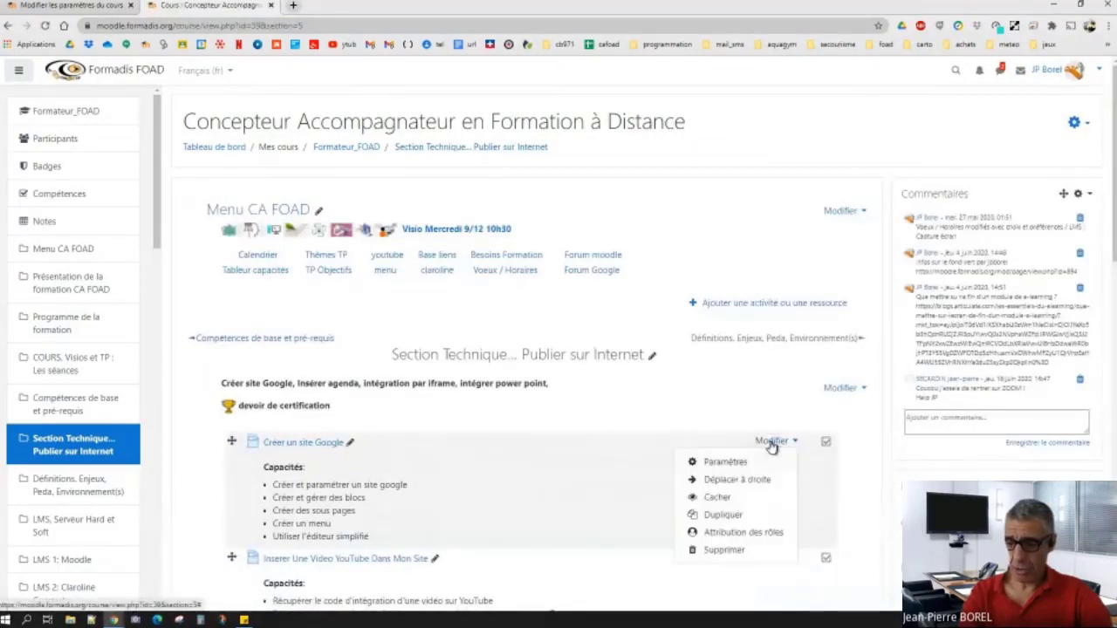
click(725, 462)
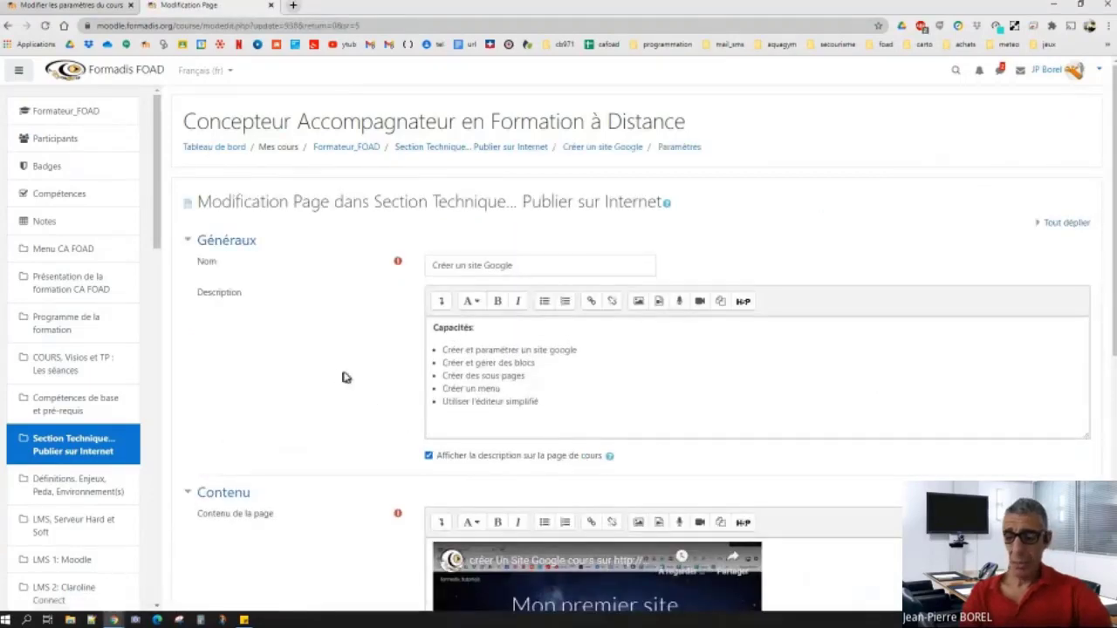
scroll(342, 373, down, 1)
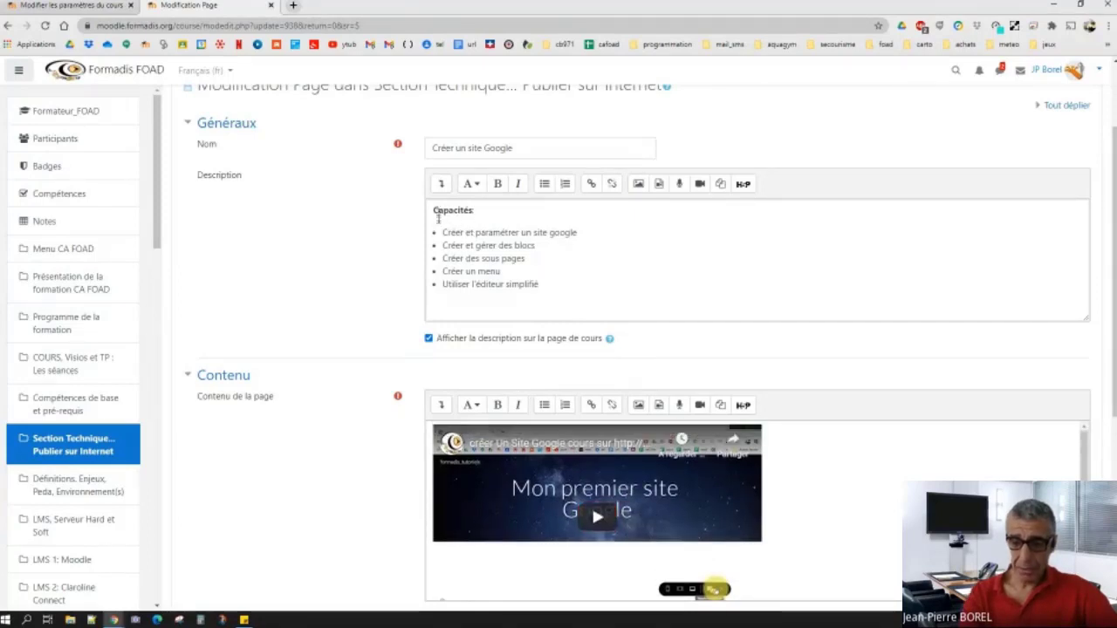
drag(434, 210, 553, 290)
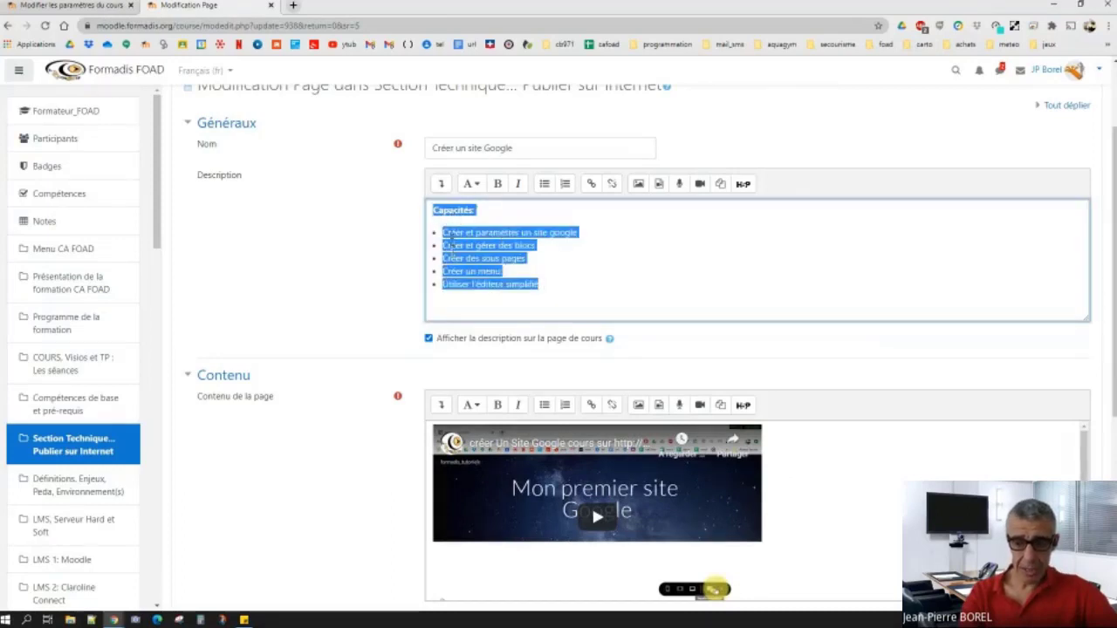
Add the line "commentaire pour le tuteur" below the list of capacities in the page's description.
click(447, 306)
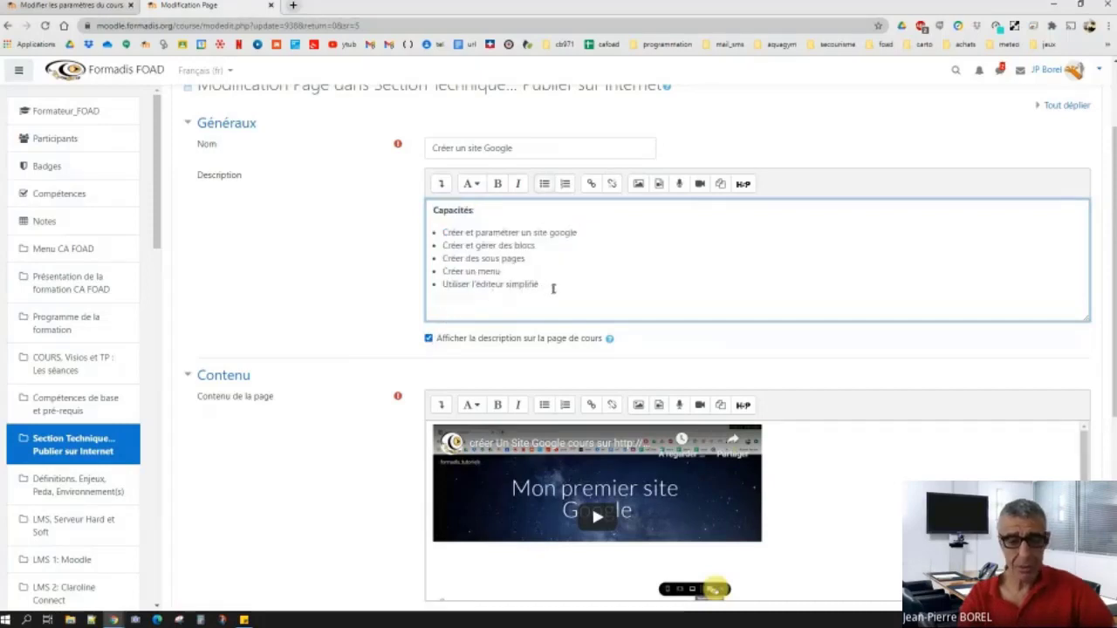
key(Return)
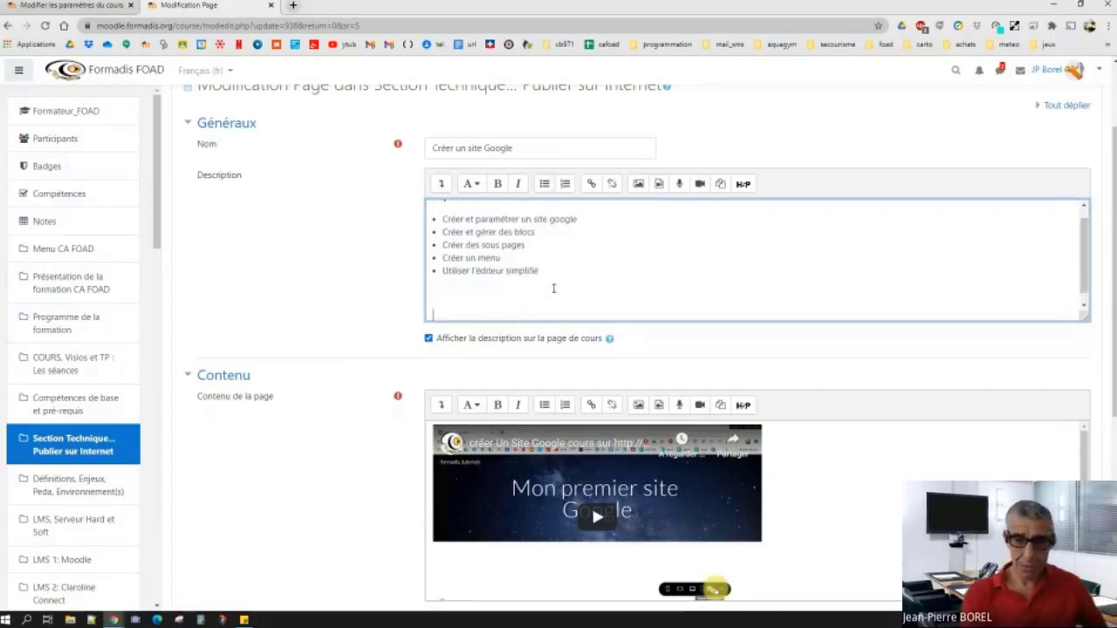
text(com)
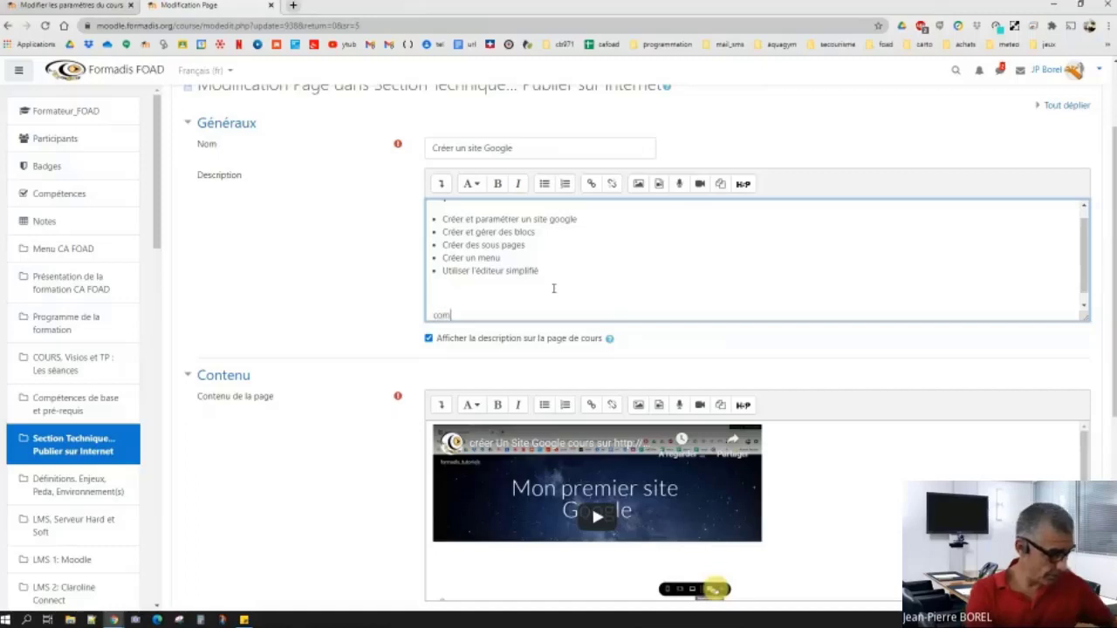
text(mentaire )
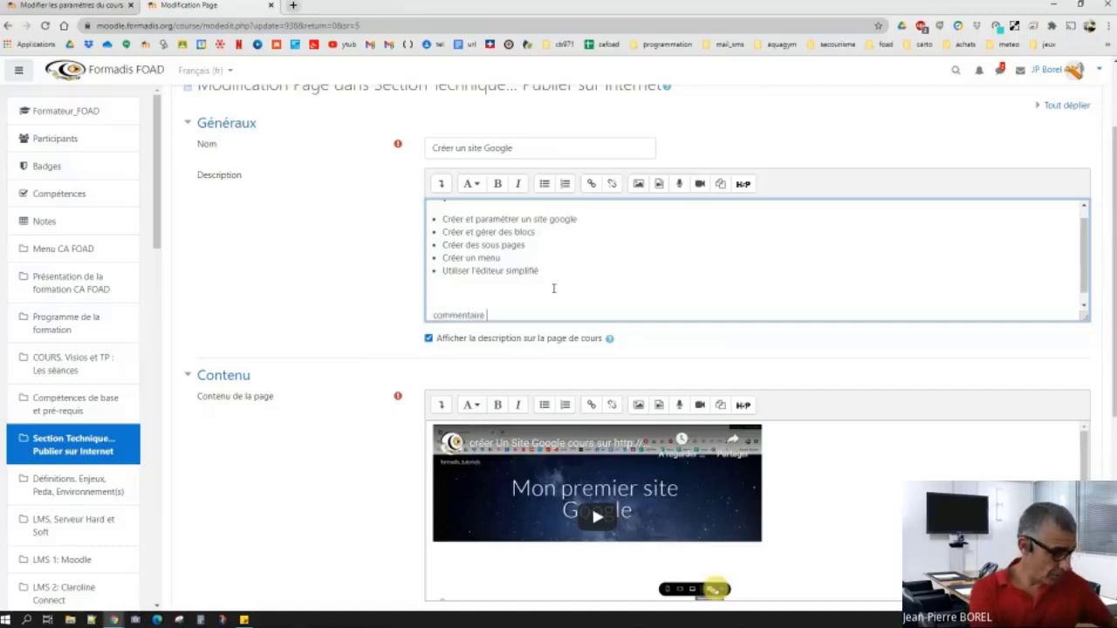
text(pour le)
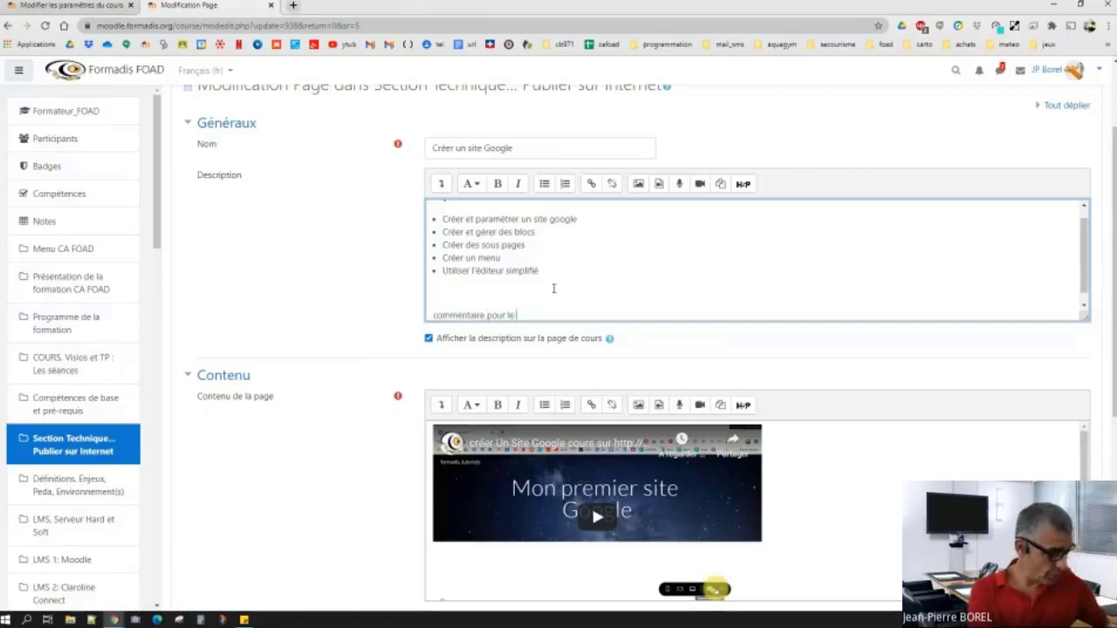
text( tuteur)
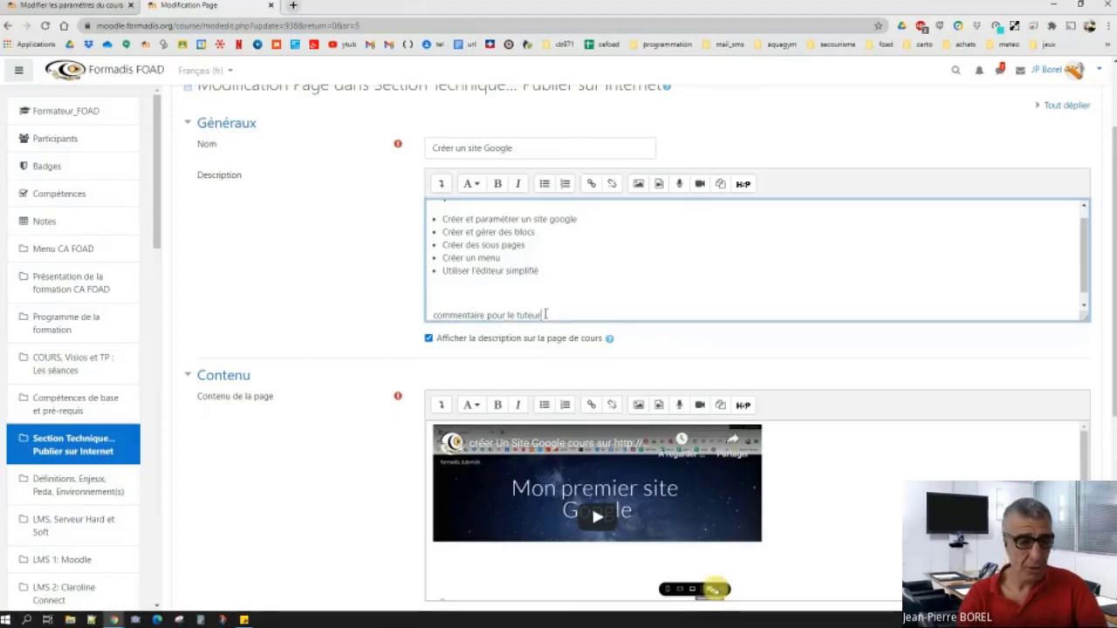
Delete the tutor comment line from the description and leave the page's settings without saving.
click(457, 310)
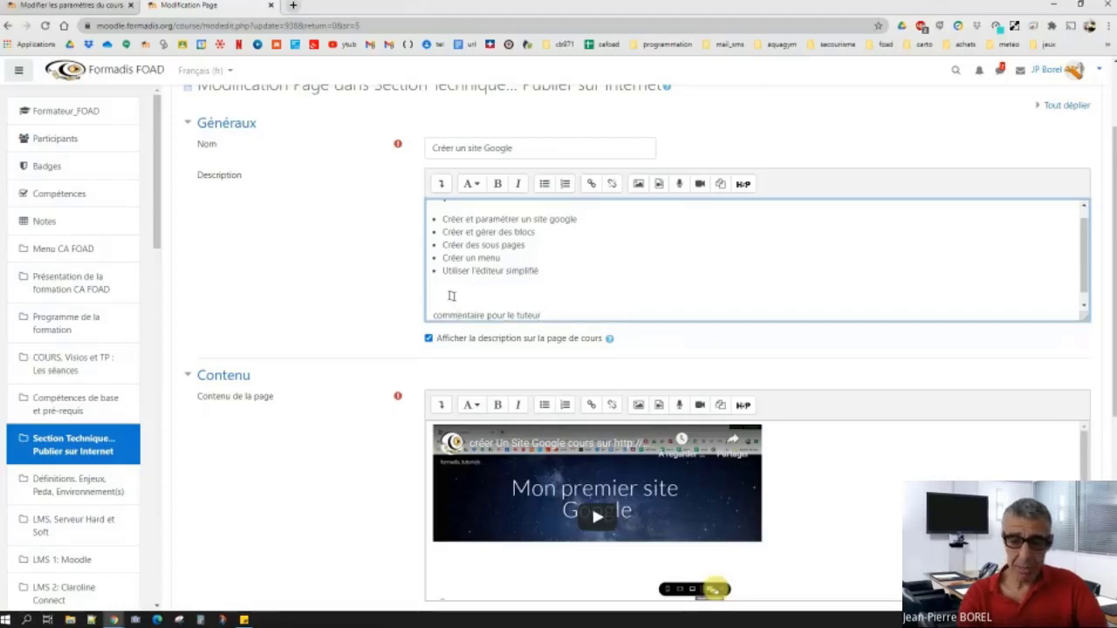
click(446, 295)
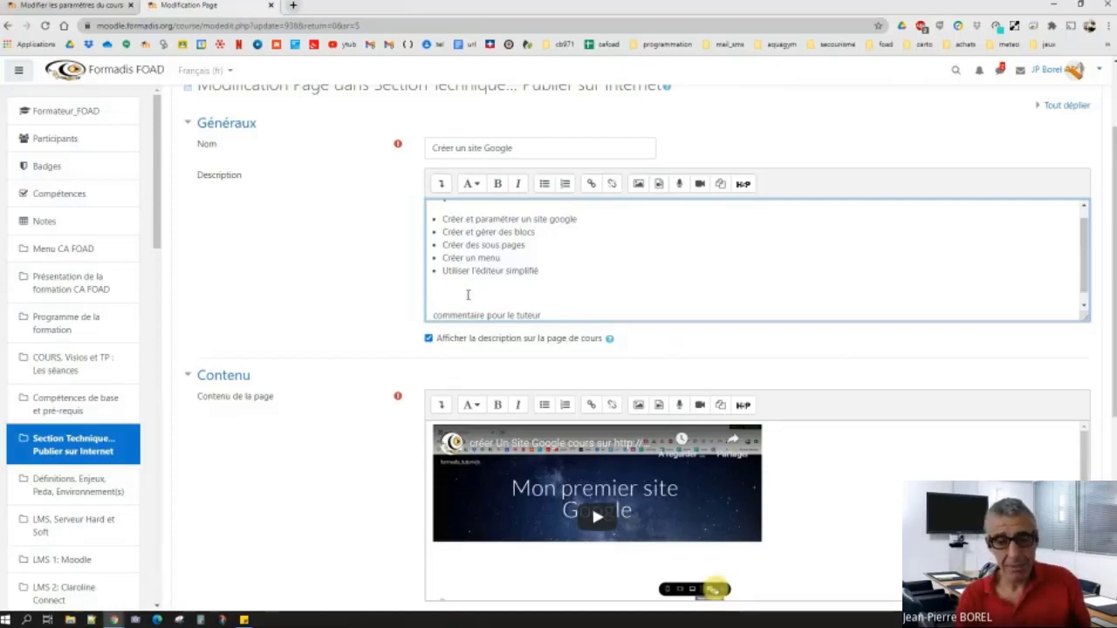
drag(451, 289, 559, 324)
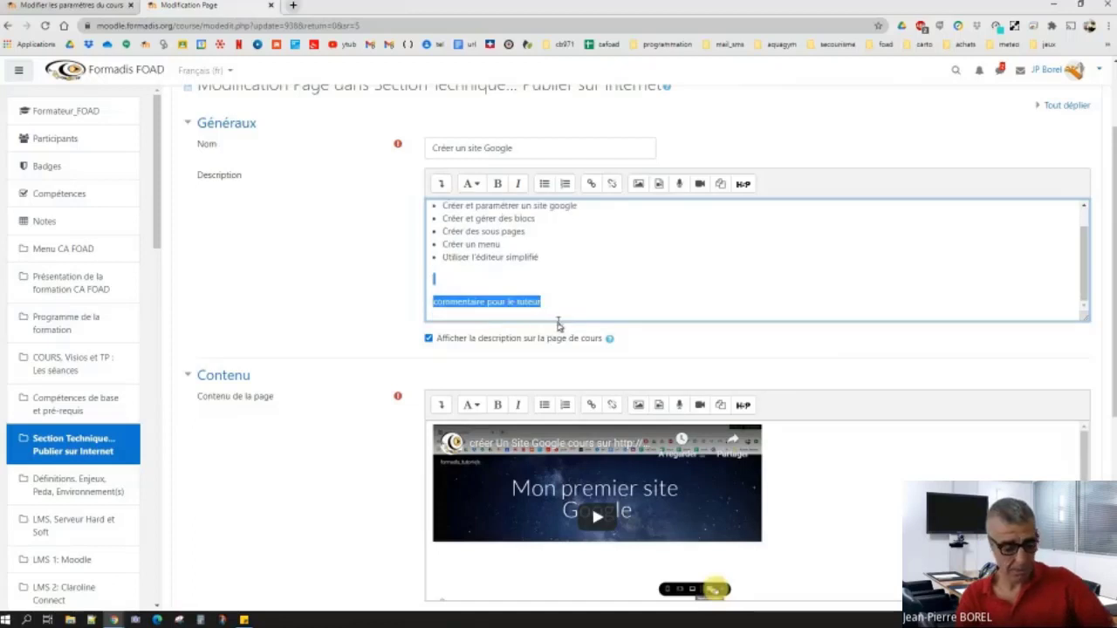
key(Delete)
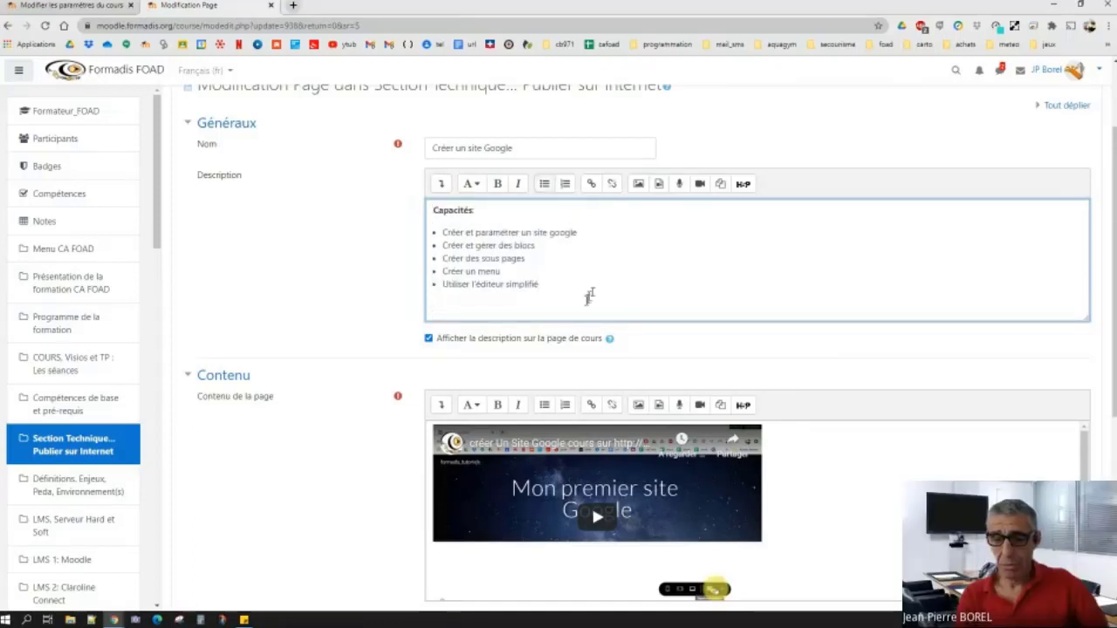
scroll(443, 368, down, 2)
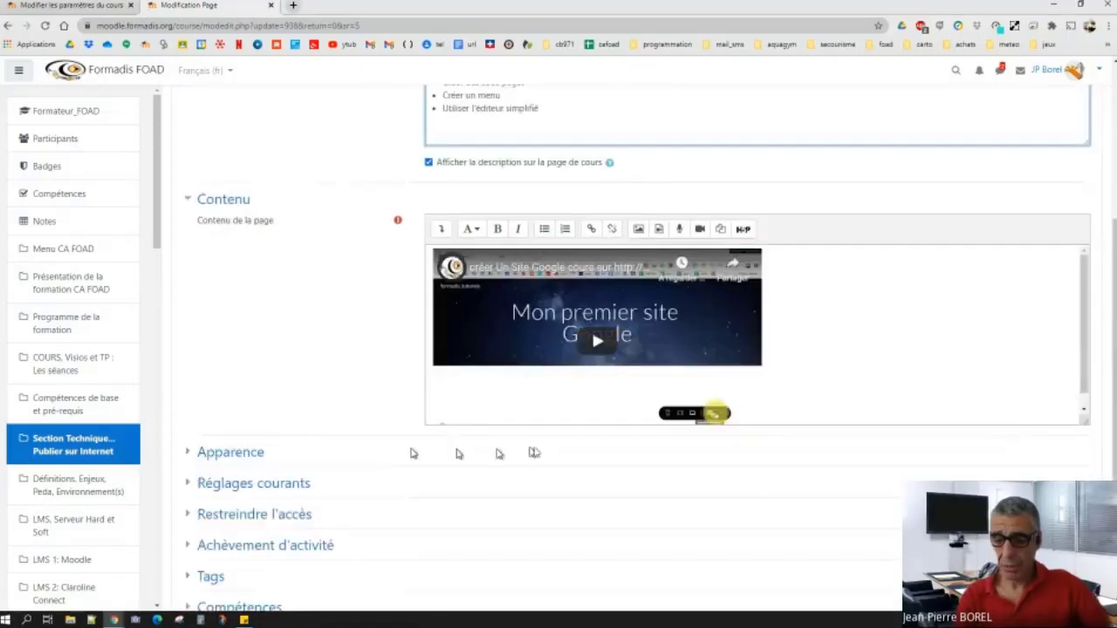
scroll(534, 453, down, 2)
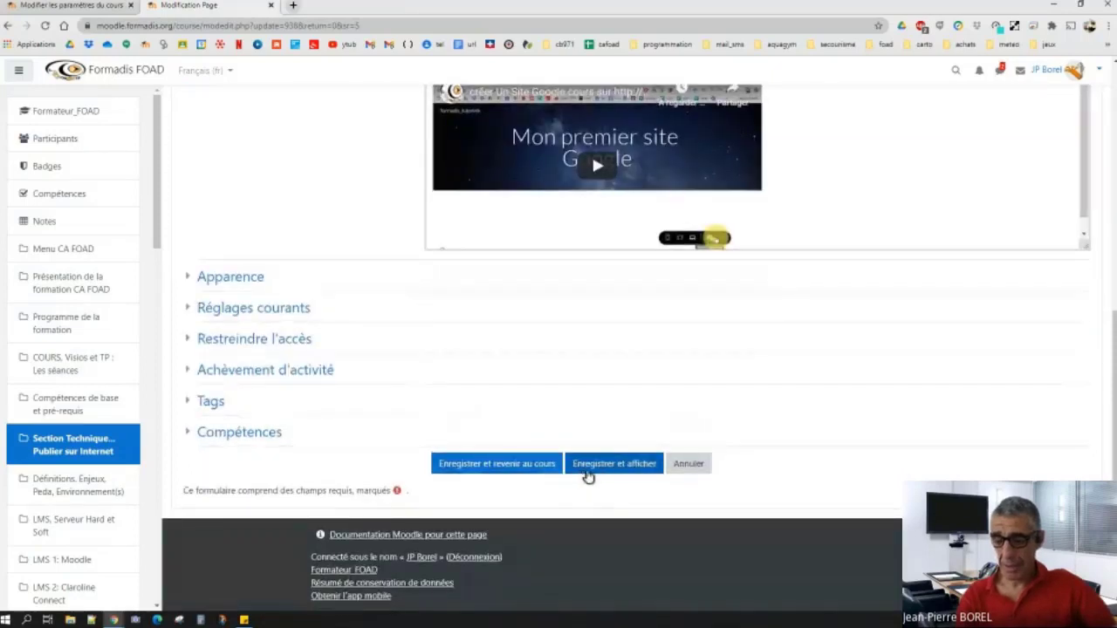
click(676, 466)
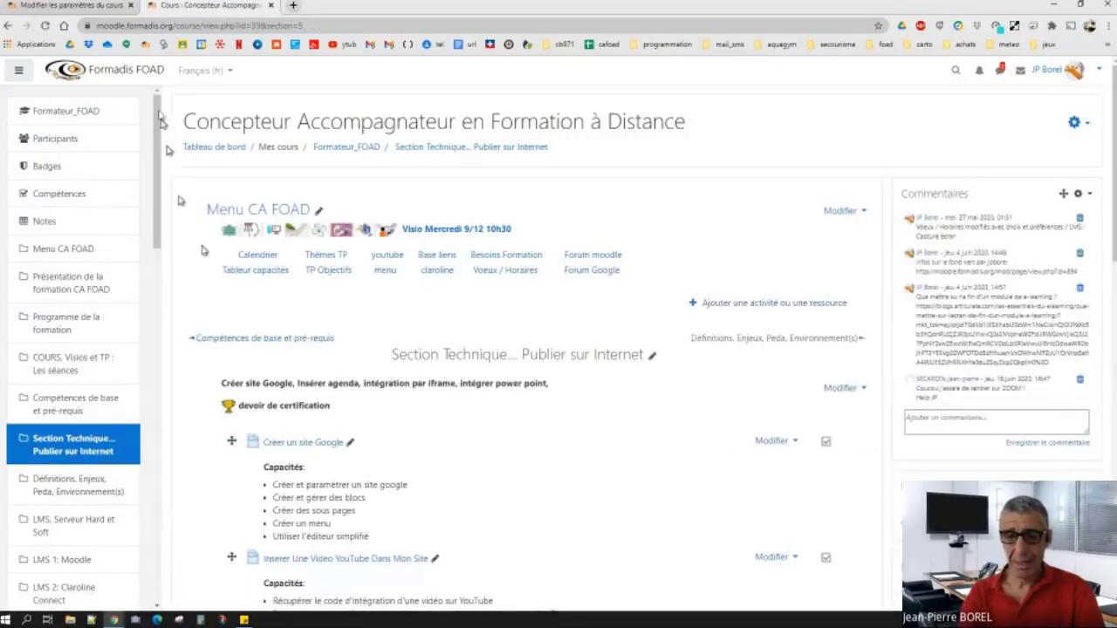
Go back to the météorologie_brico course settings and expand Fichiers et dépôts to show the maximum upload size.
click(70, 7)
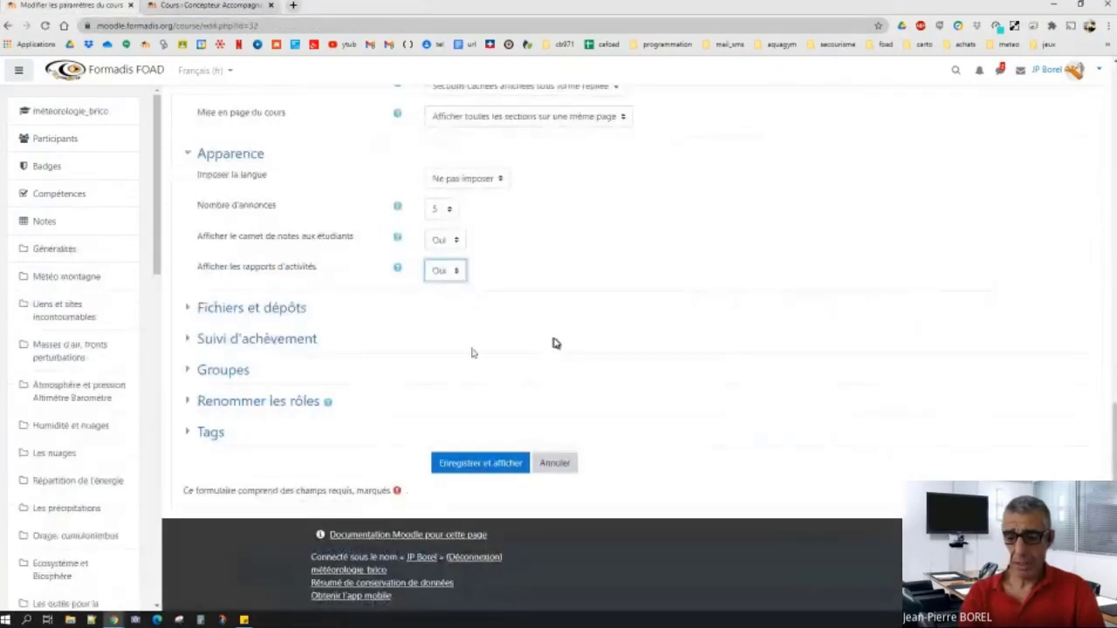
click(296, 308)
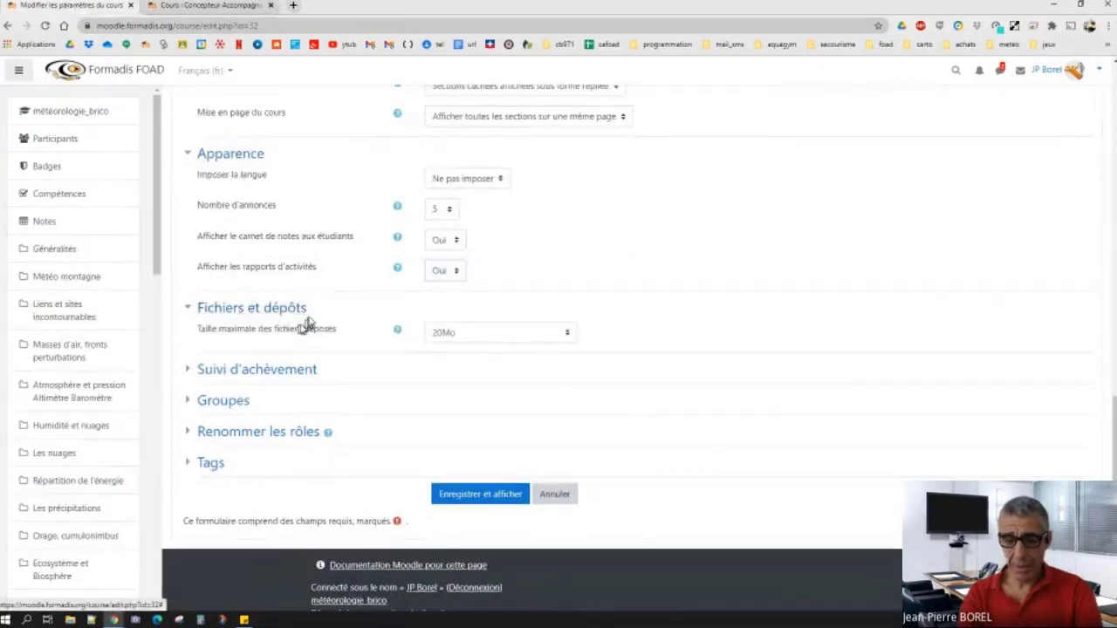
scroll(567, 306, up, 8)
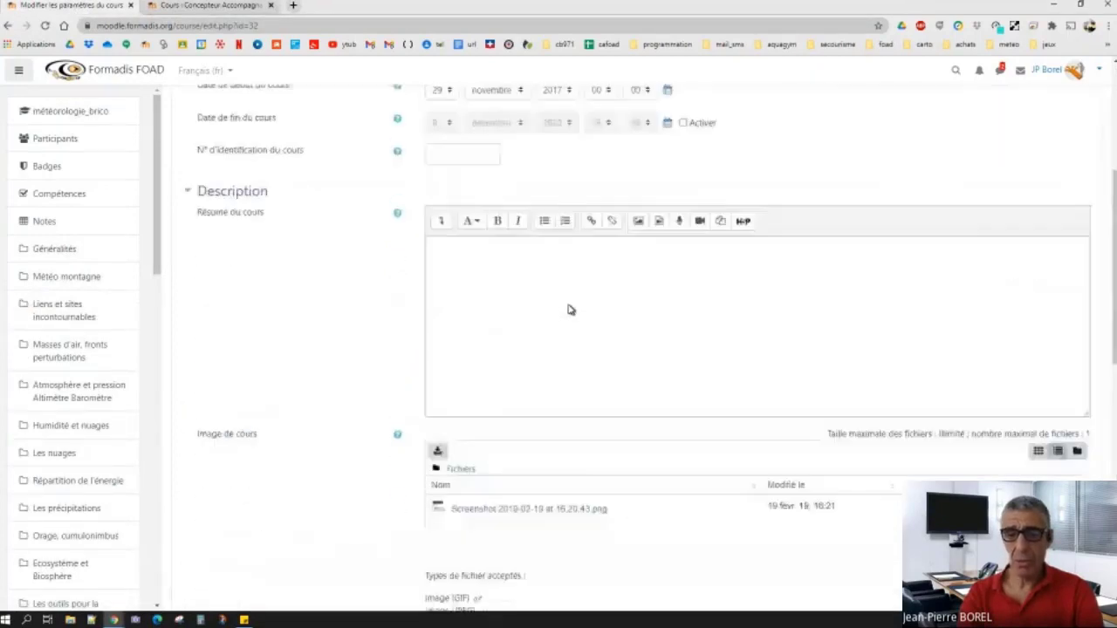
scroll(568, 309, up, 4)
scroll(526, 334, down, 6)
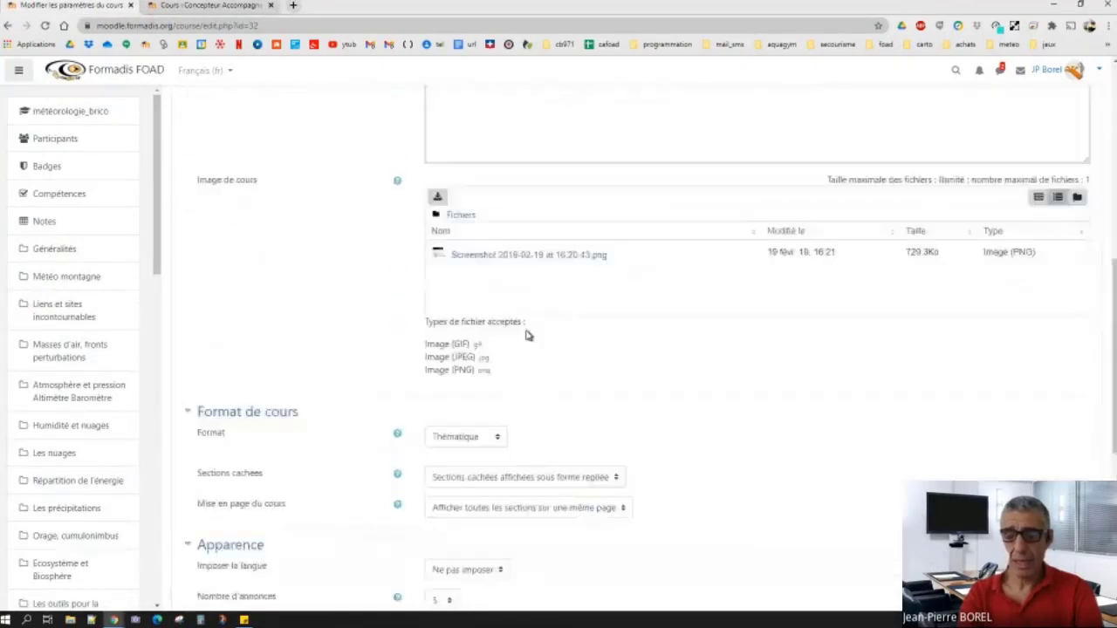
scroll(526, 334, down, 5)
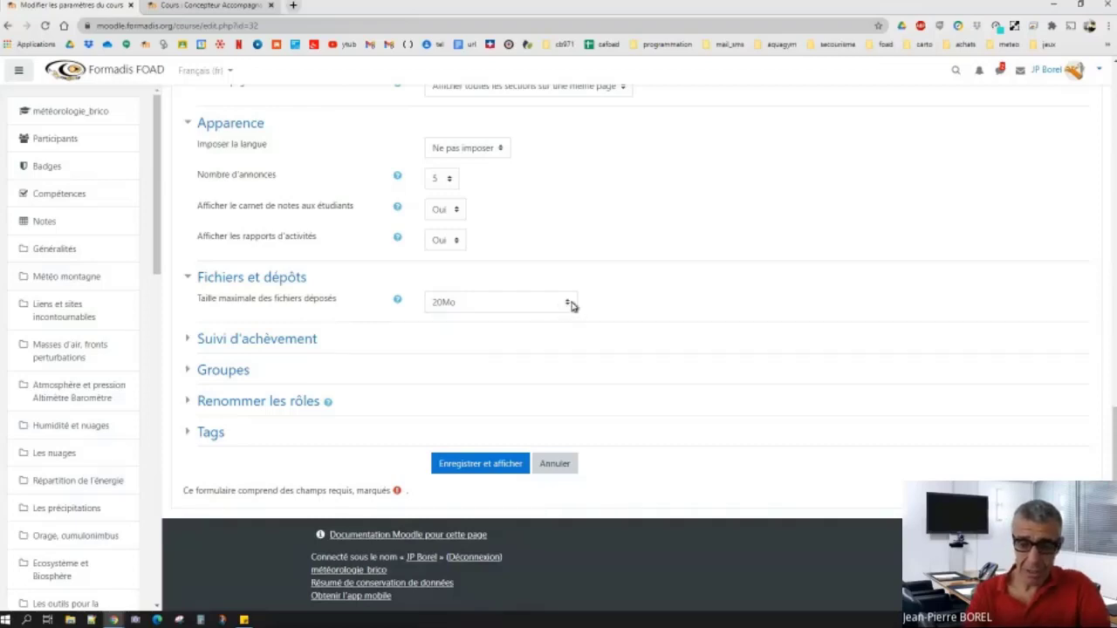
Set the maximum size of uploaded files to 2Mo, then save and display the course.
click(567, 304)
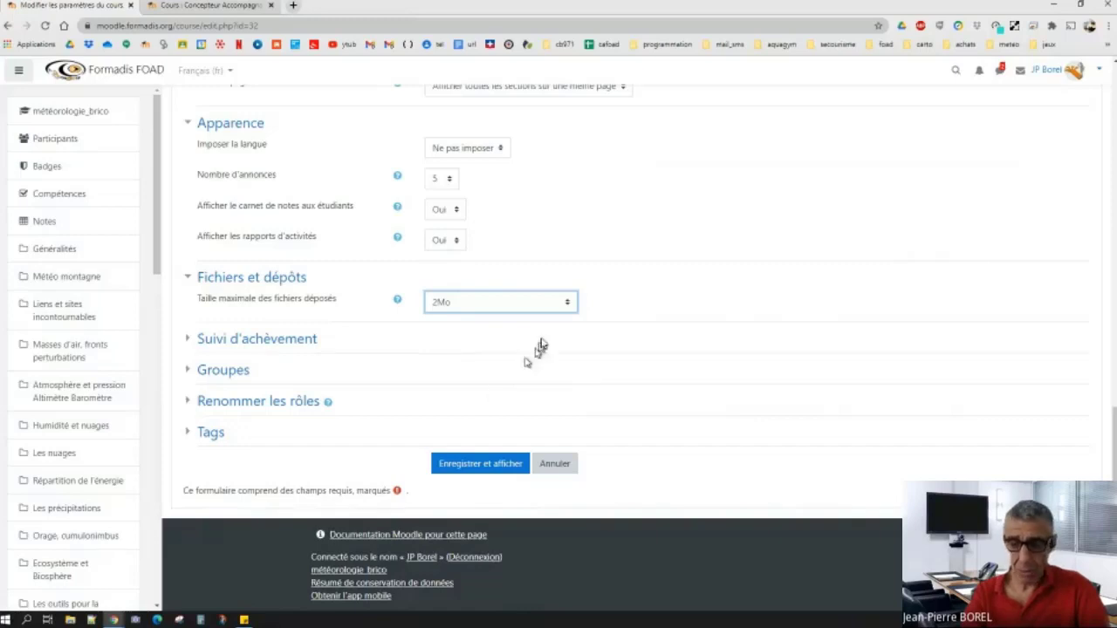
click(567, 303)
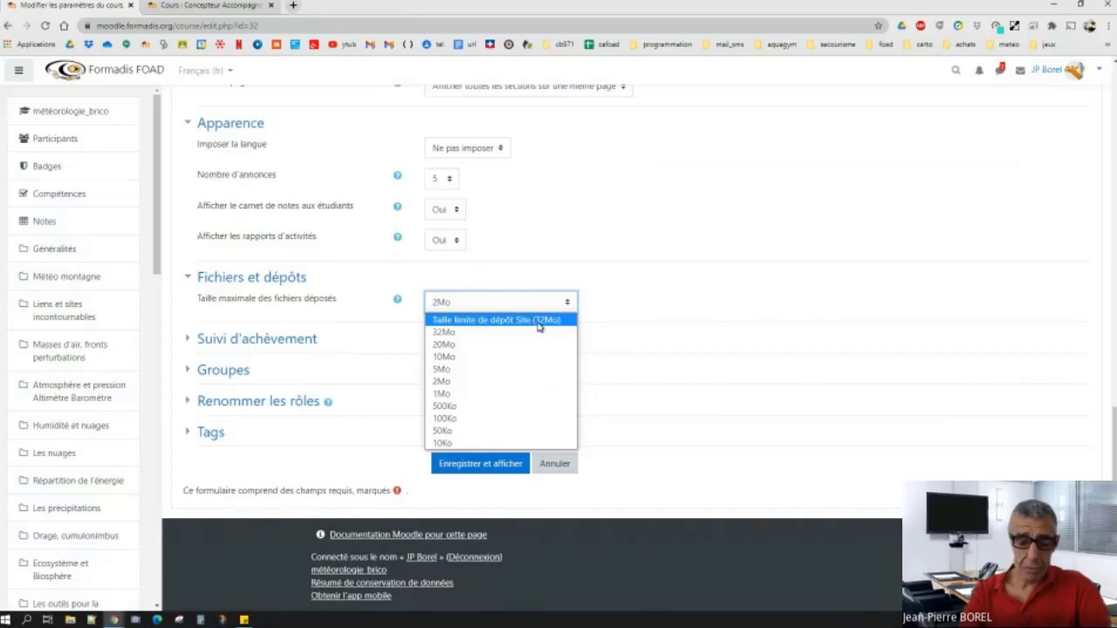
click(486, 381)
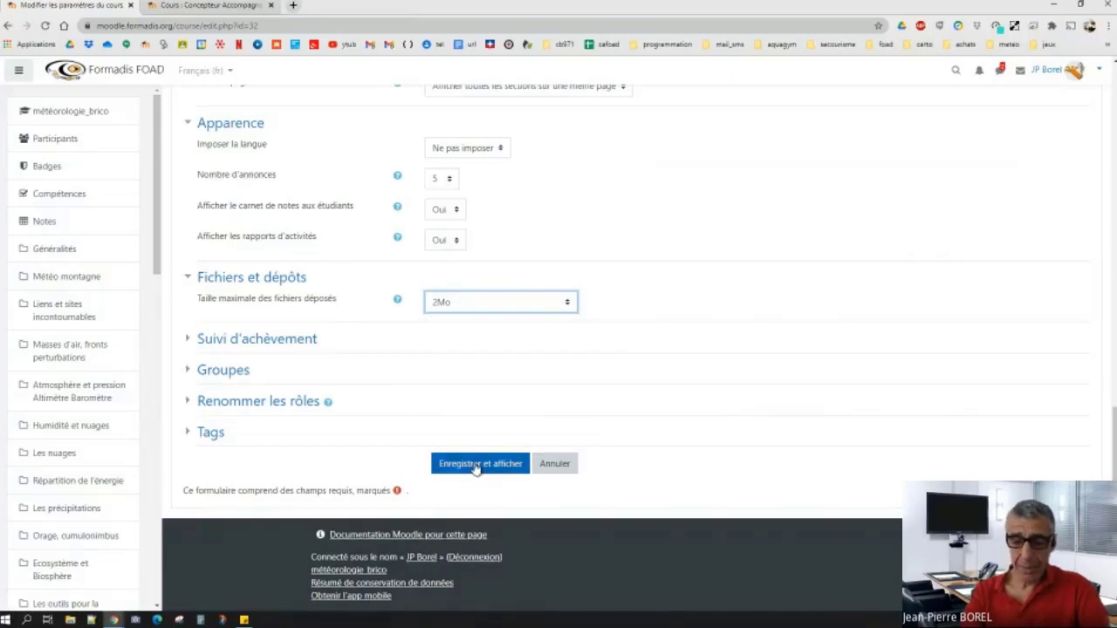
click(477, 467)
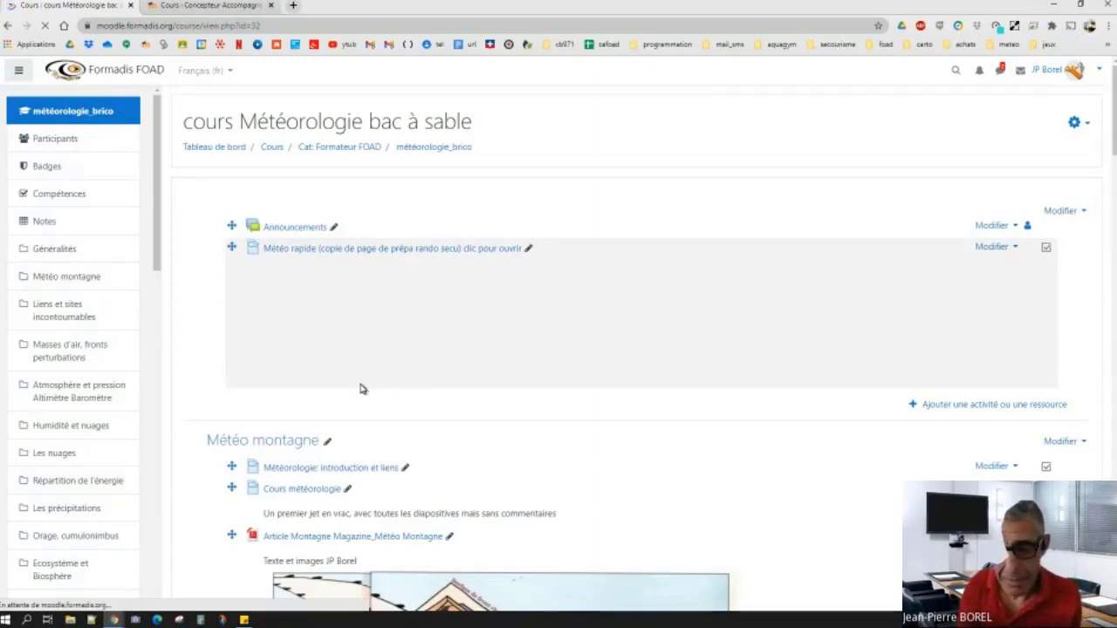
Try to open the page Météorologie: introduction et liens in the Météo montagne section.
scroll(365, 371, down, 1)
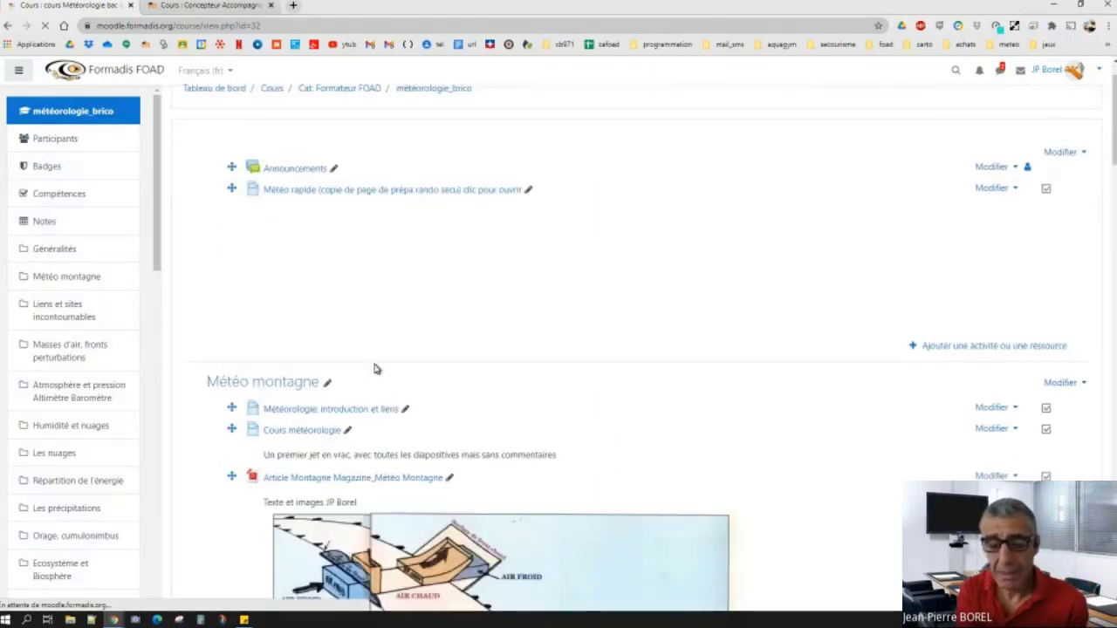
scroll(375, 270, down, 2)
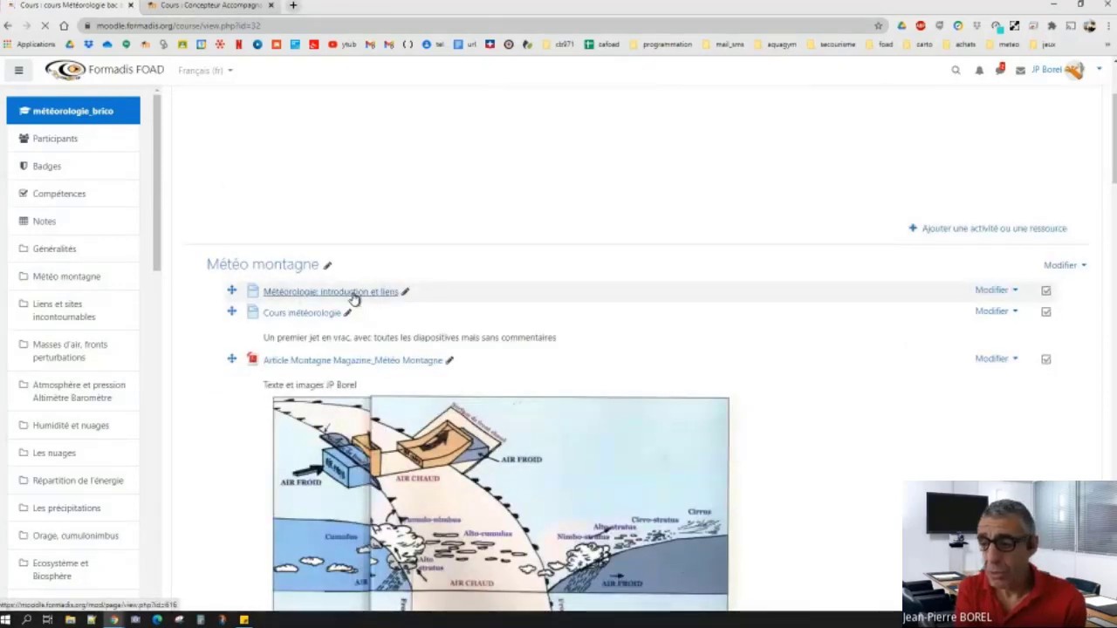
click(353, 296)
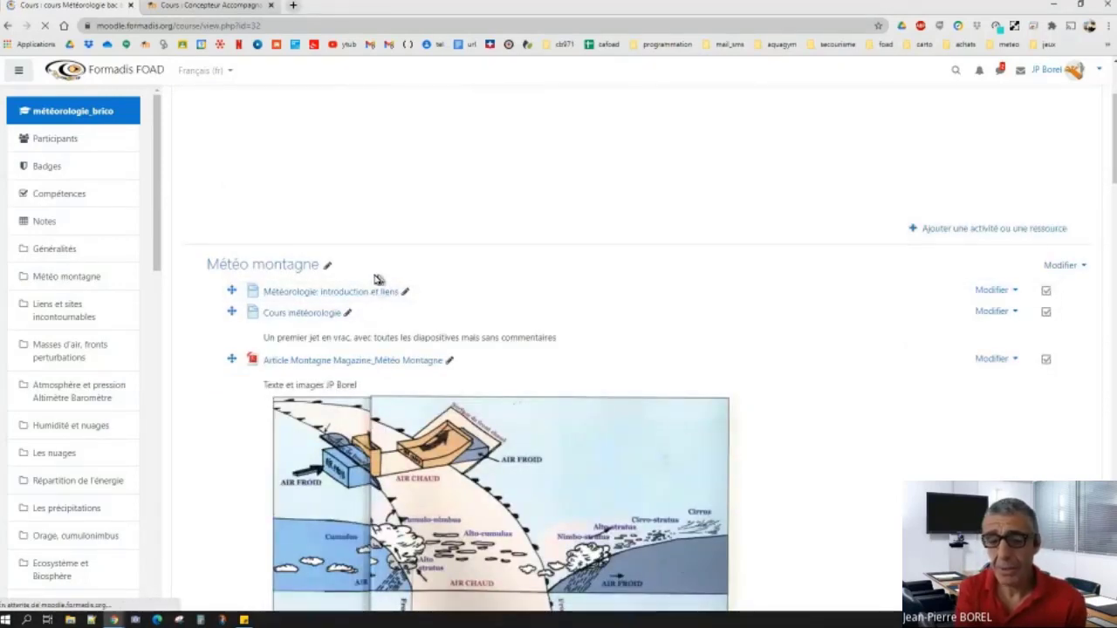
scroll(377, 279, up, 3)
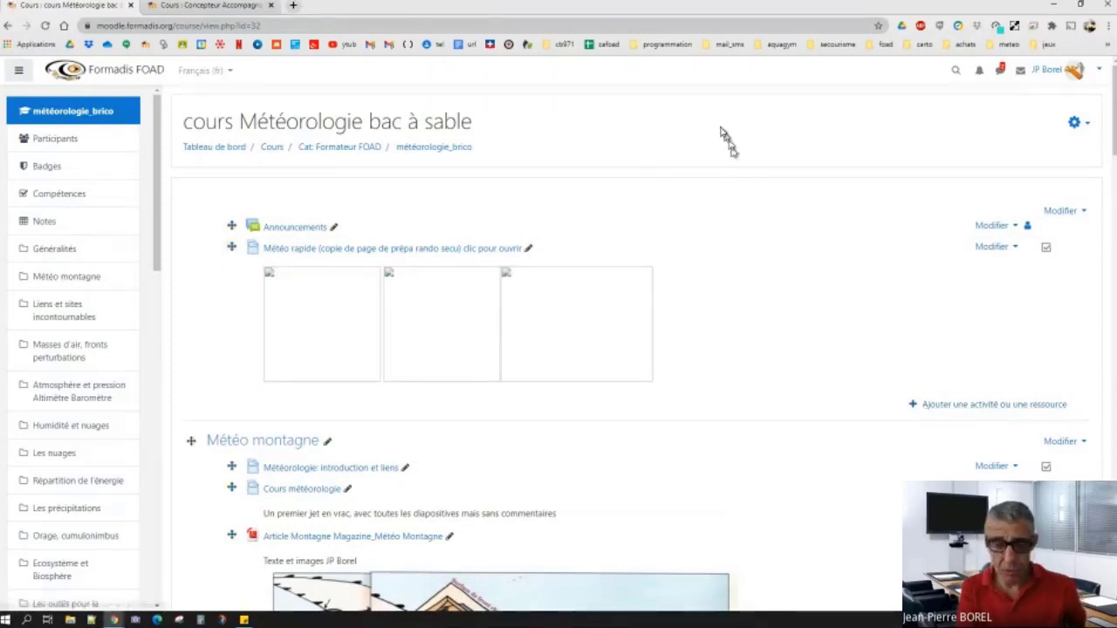
Open the activity and resource chooser for the course's first section and review the available activity and resource types.
key(ctrl+plus)
key(ctrl+plus)
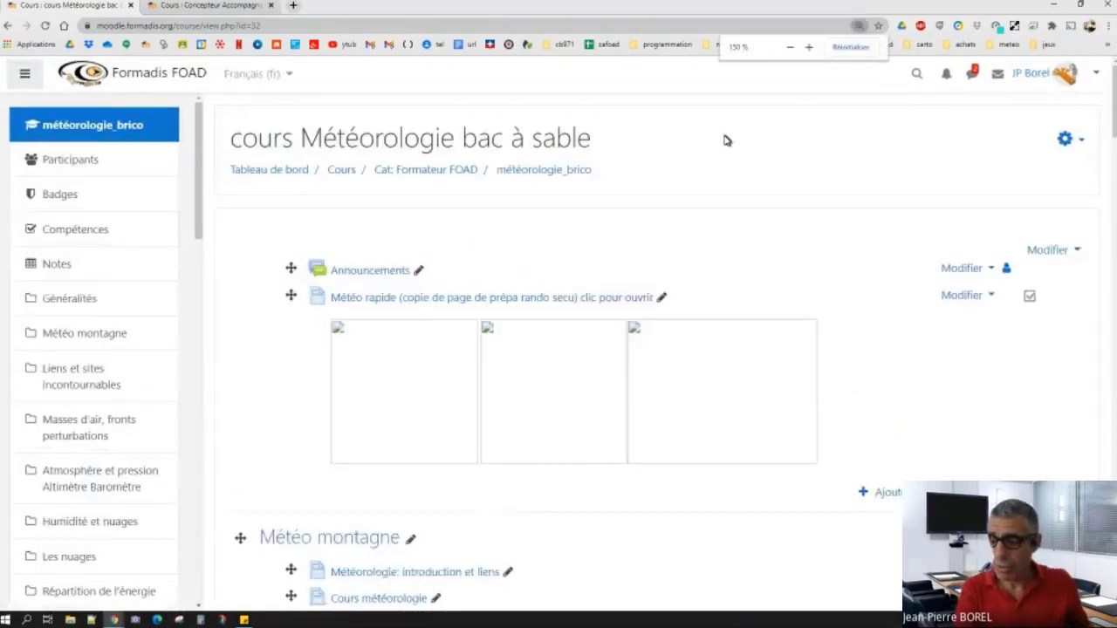
key(ctrl+minus)
key(ctrl+plus)
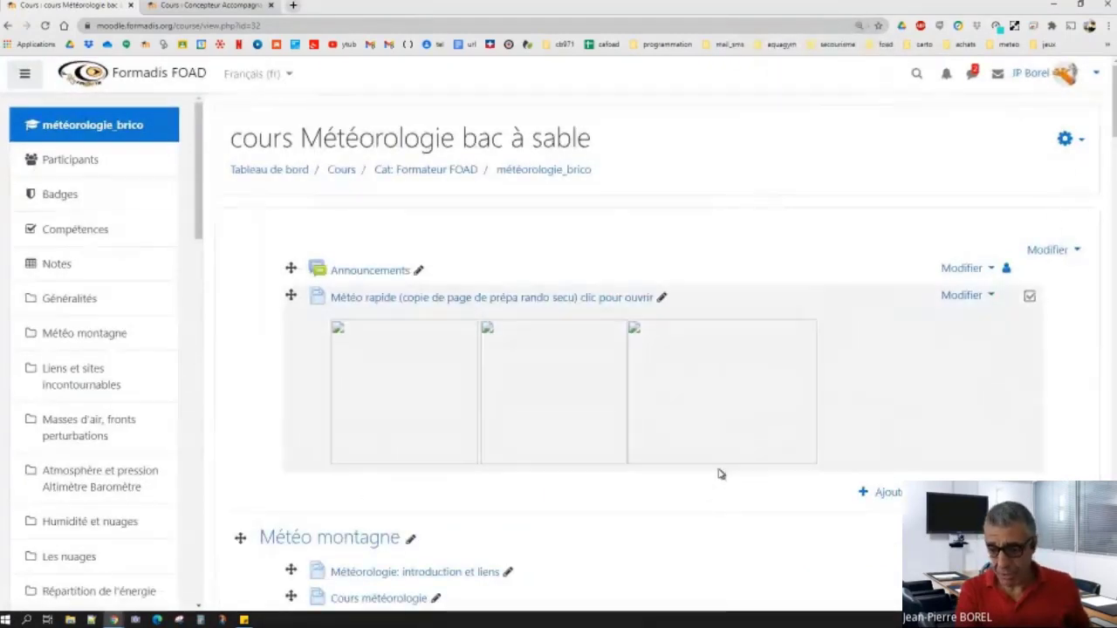
click(887, 492)
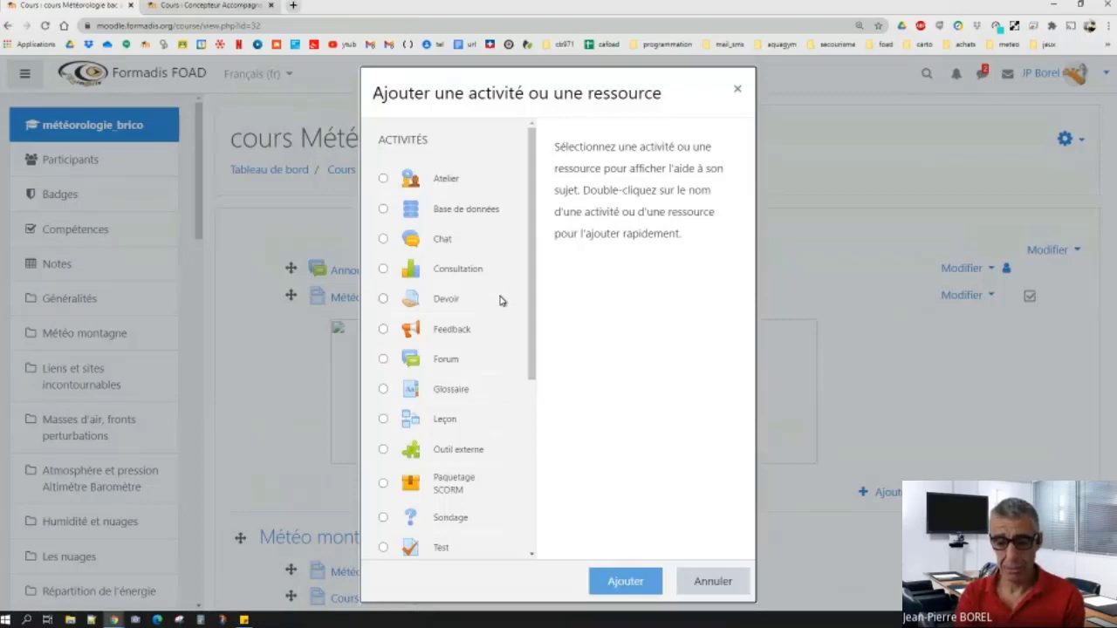
scroll(501, 300, down, 5)
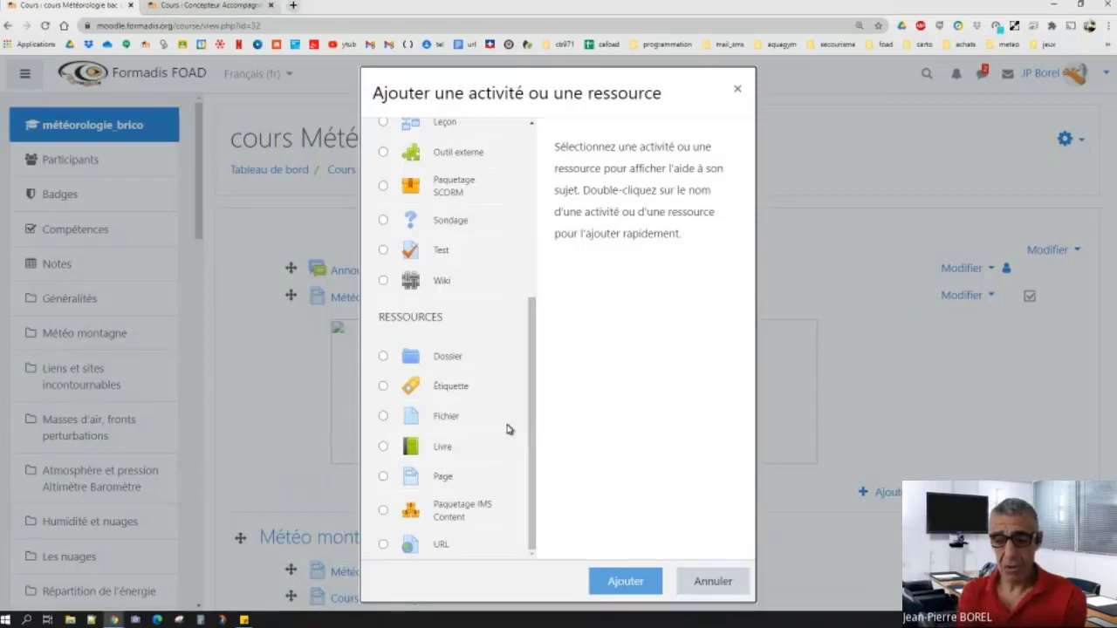
scroll(507, 429, up, 2)
scroll(507, 429, up, 3)
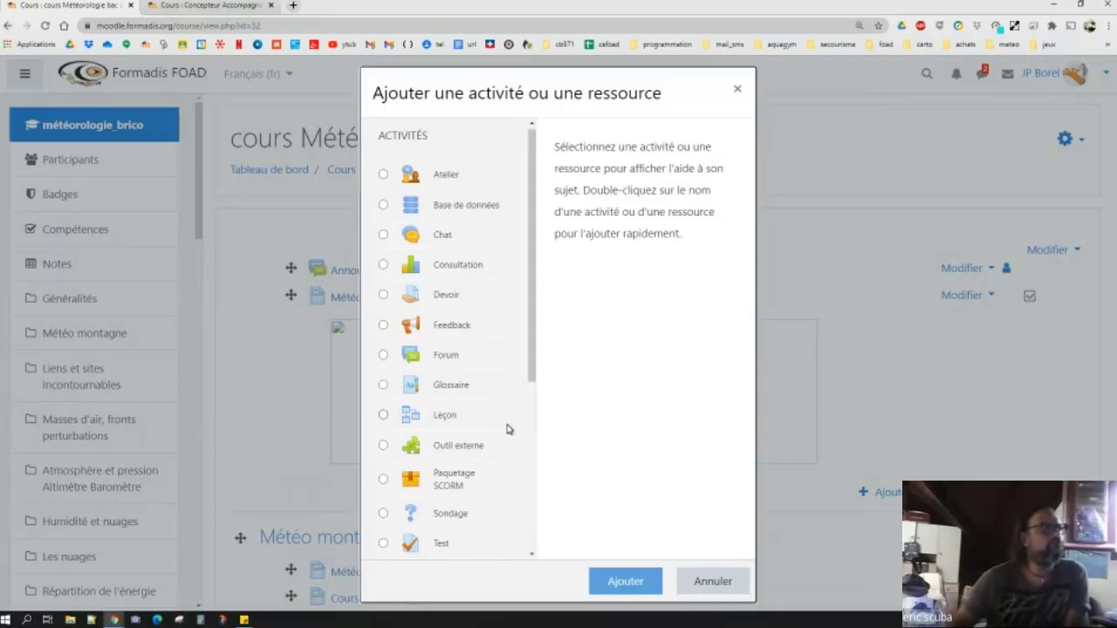
Show the help for the Livre resource, and add a Page resource to the Généralités section.
scroll(508, 429, down, 5)
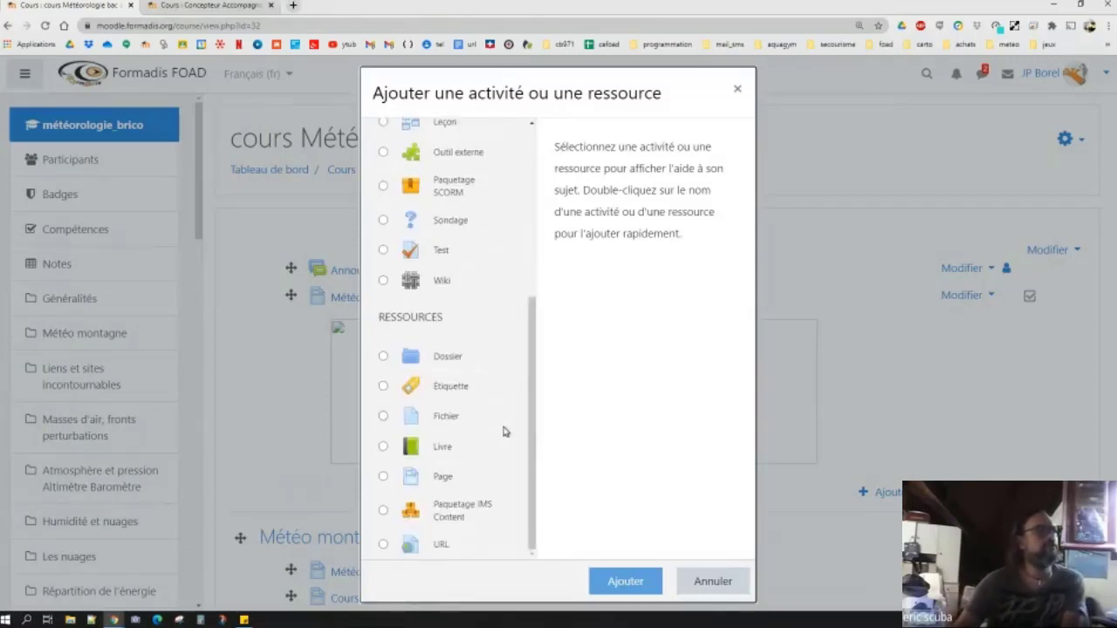
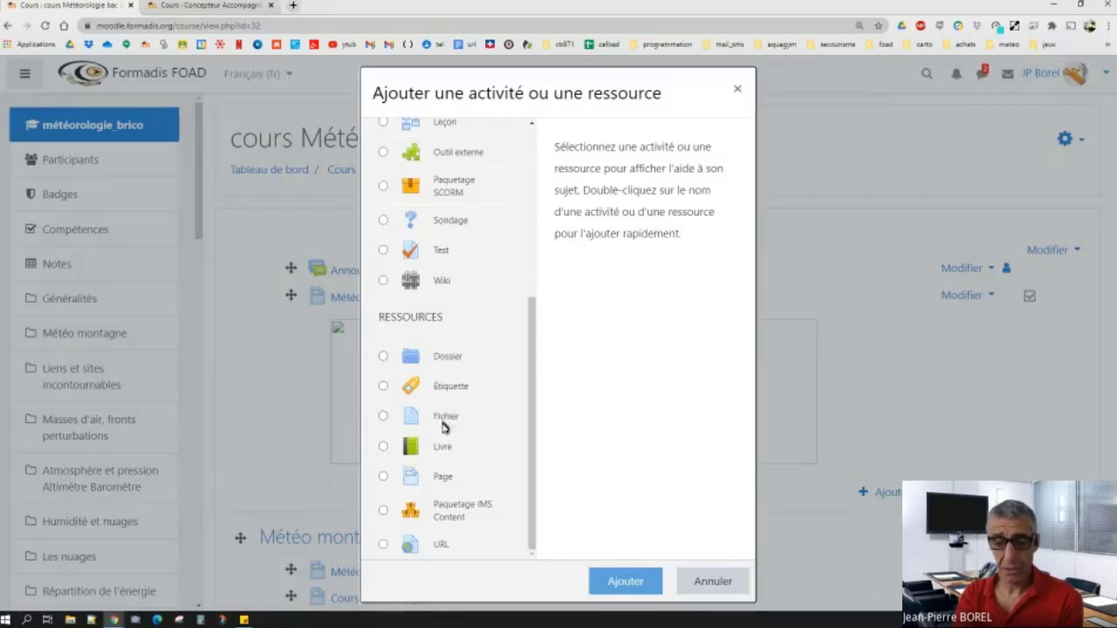
click(443, 450)
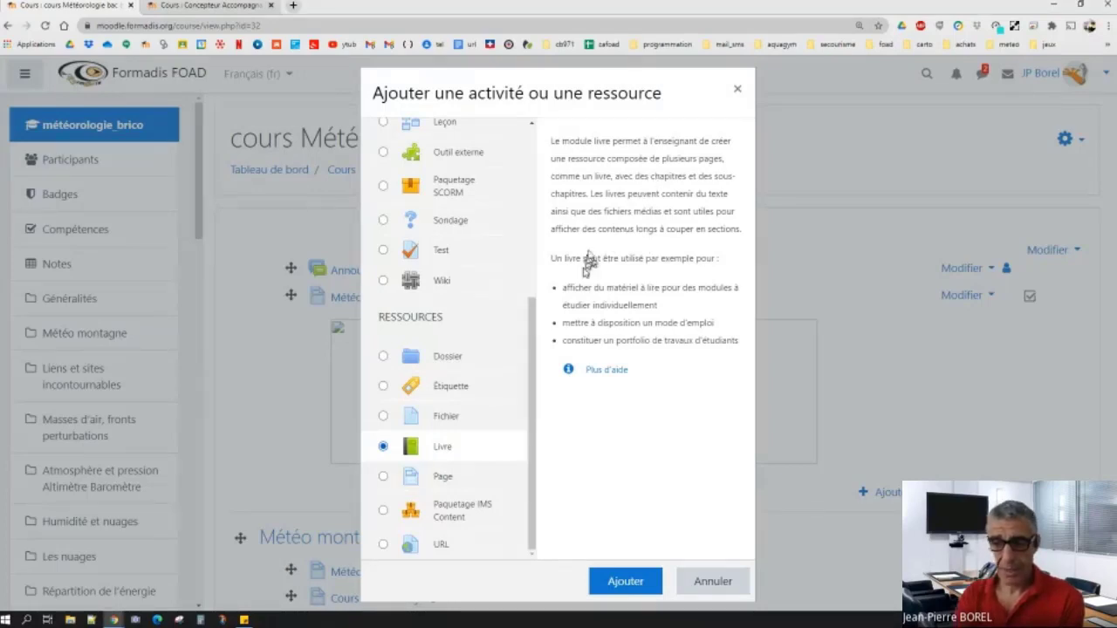
click(438, 480)
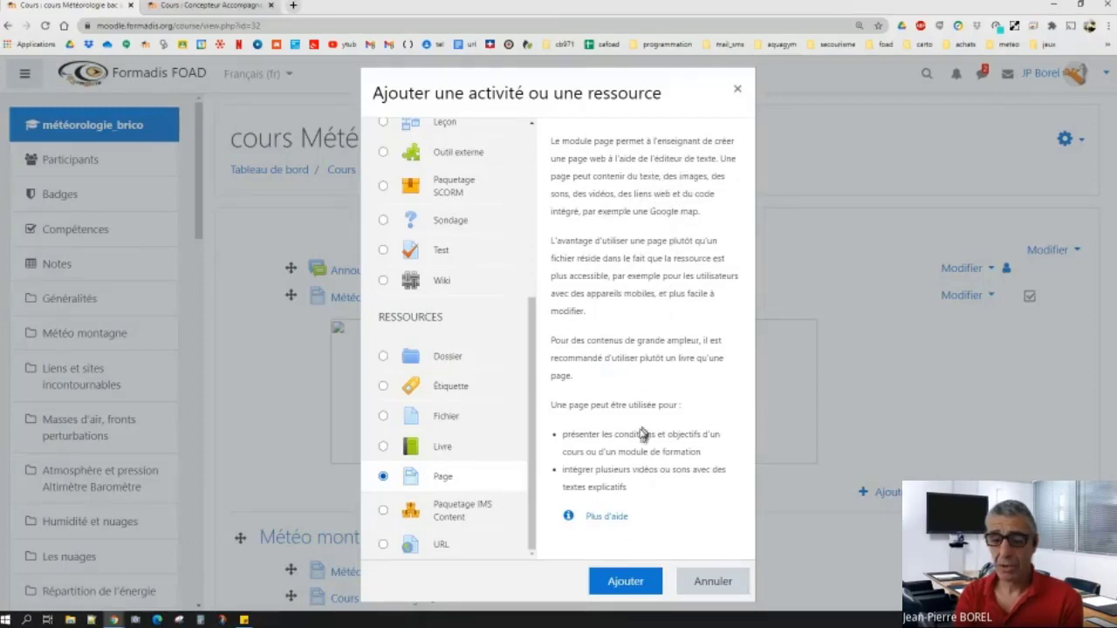
click(630, 588)
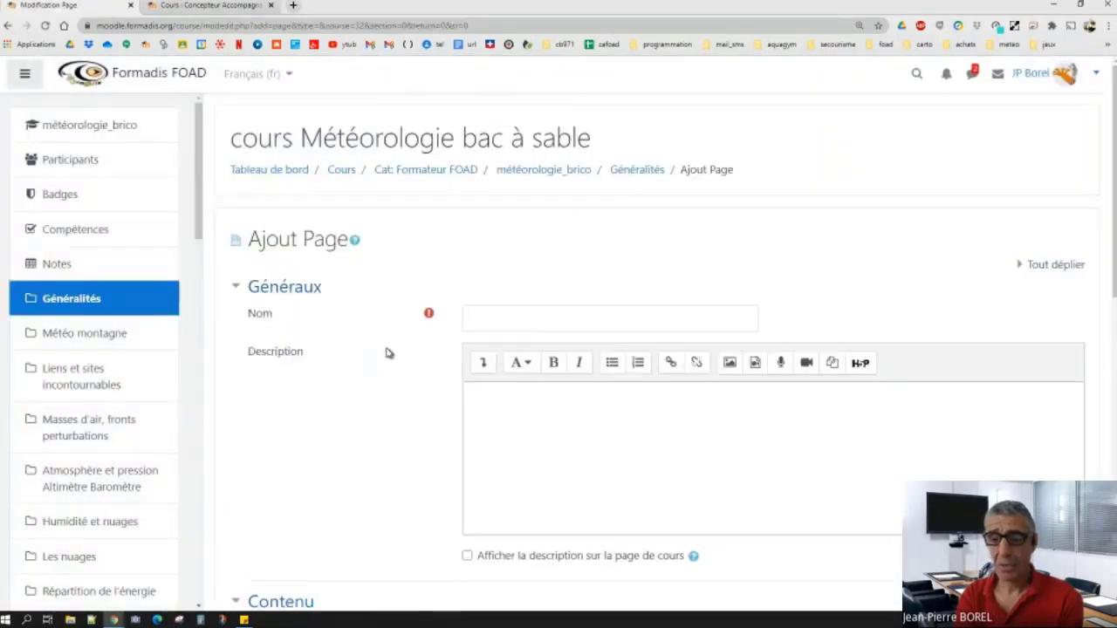
Name the new page resource "nouvelle page".
scroll(390, 353, down, 1)
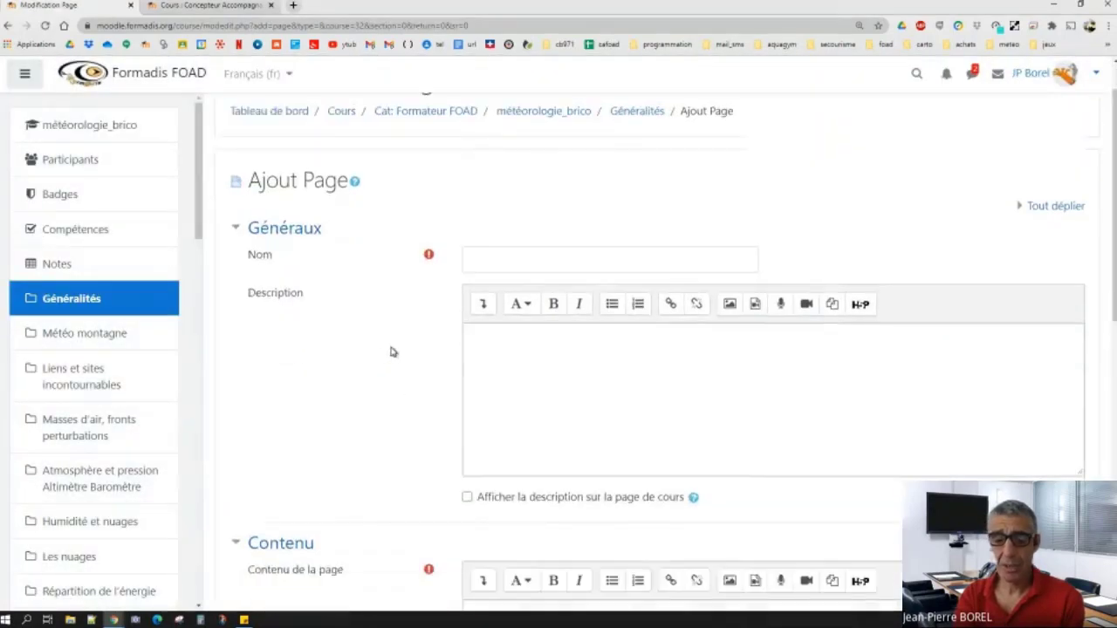
click(508, 258)
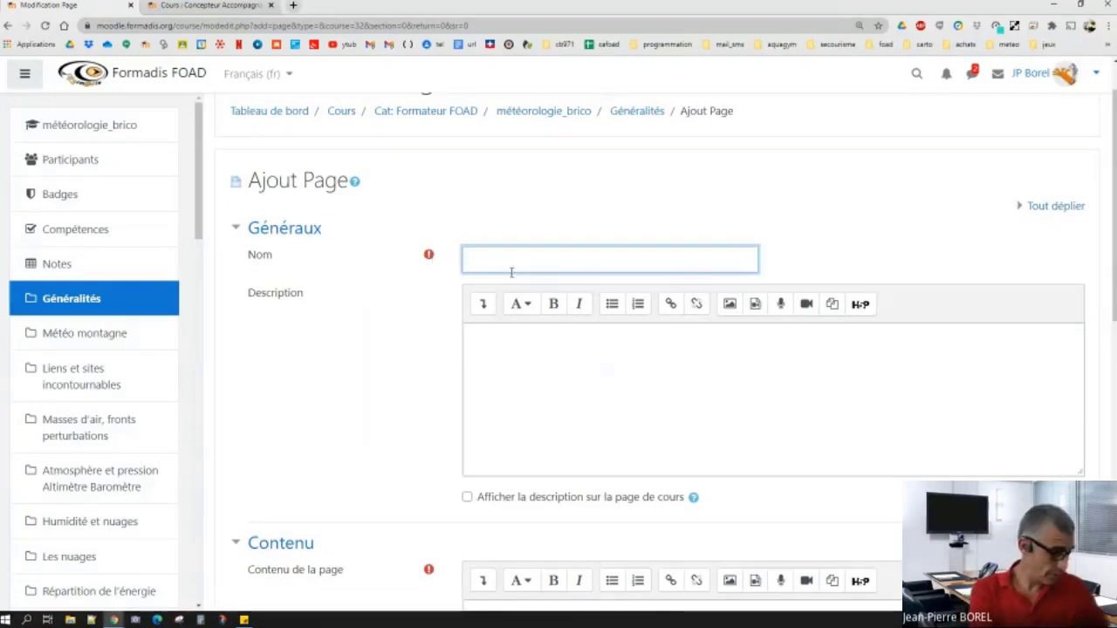
text(nouvell)
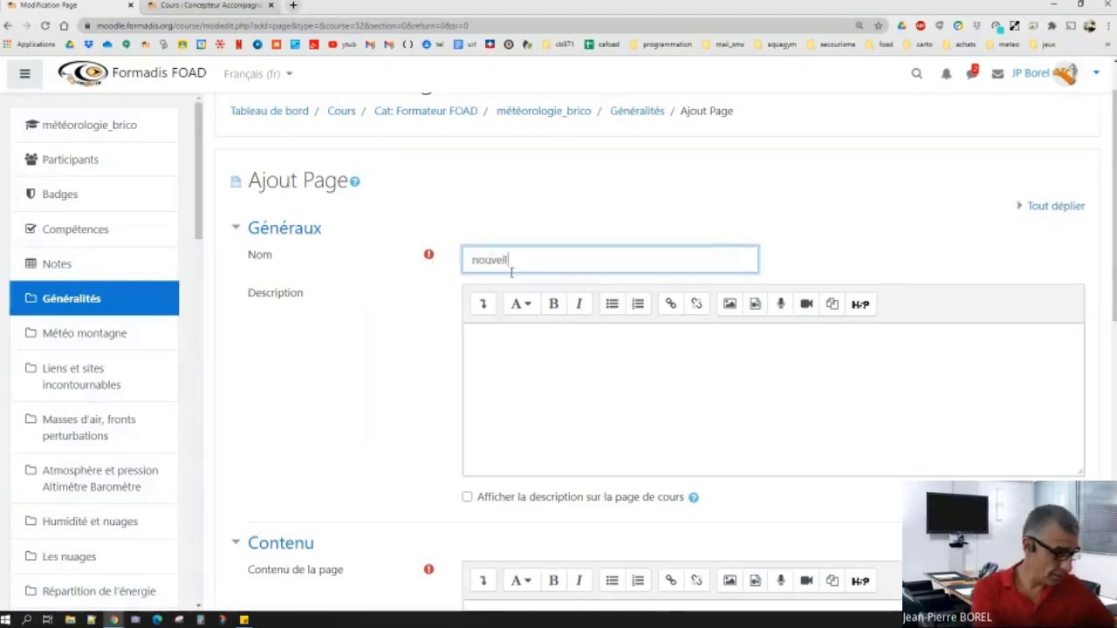
text(e page)
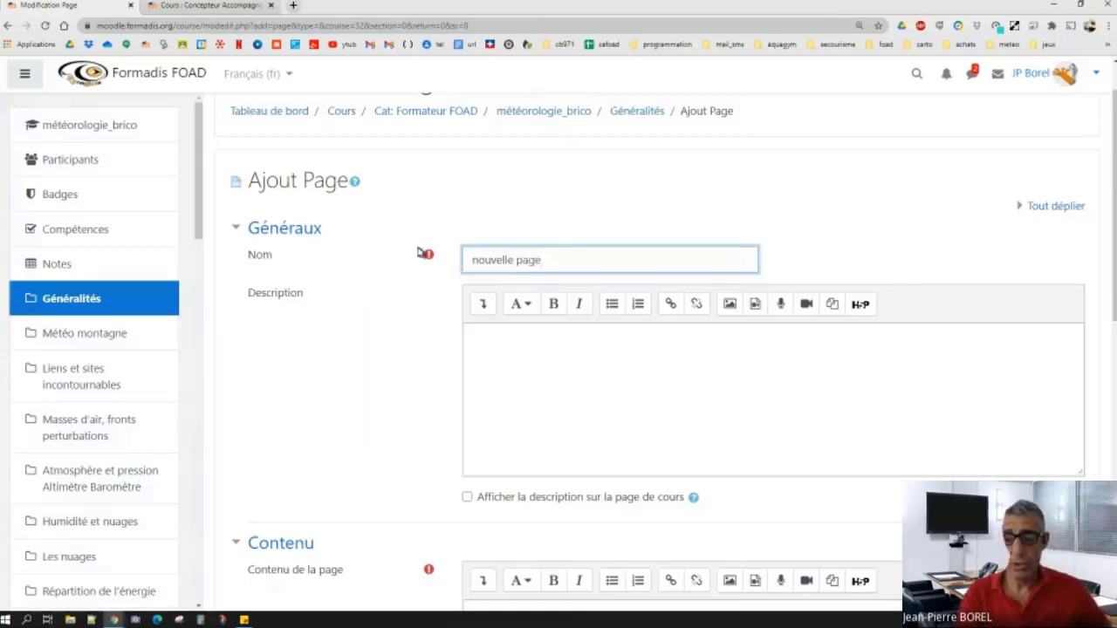
Enter "description de la page" as the description and enable showing it on the course page.
click(491, 344)
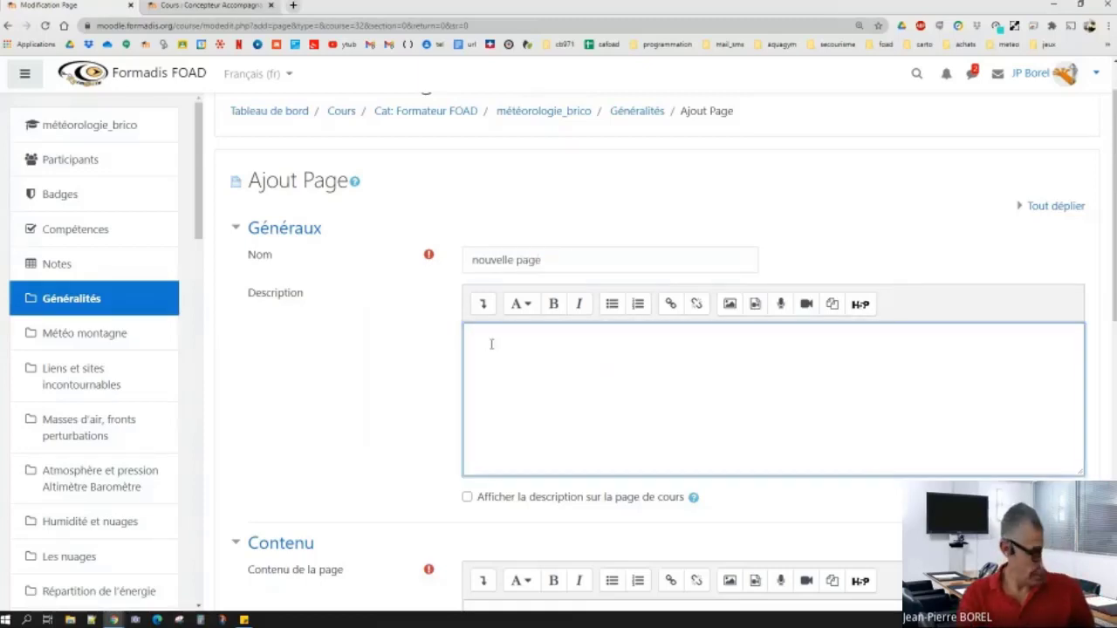
text(descrip)
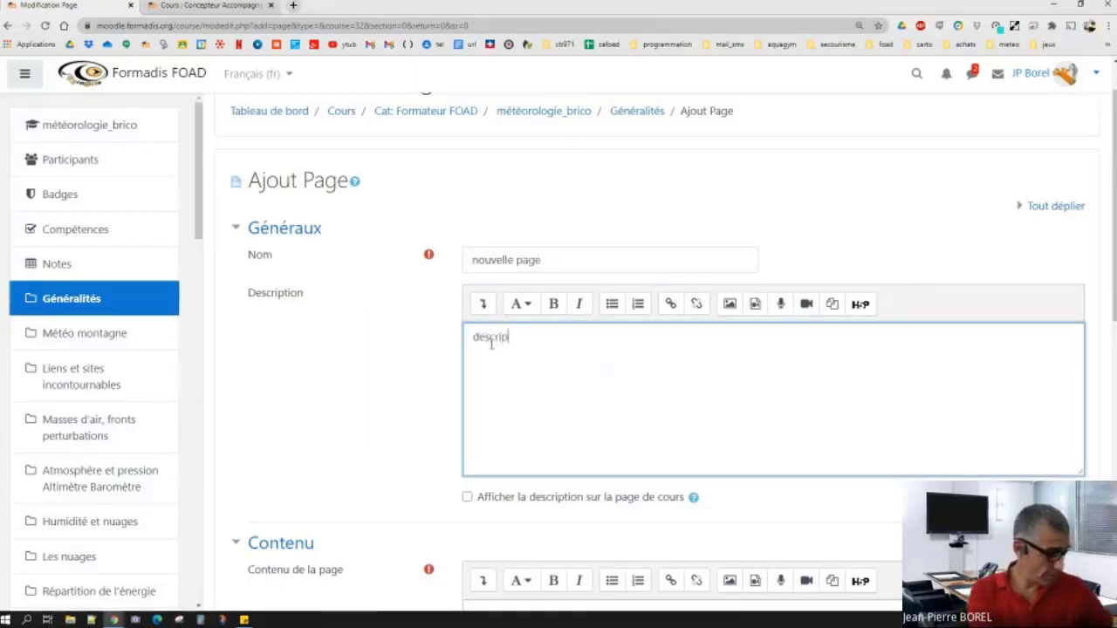
text(tion de la )
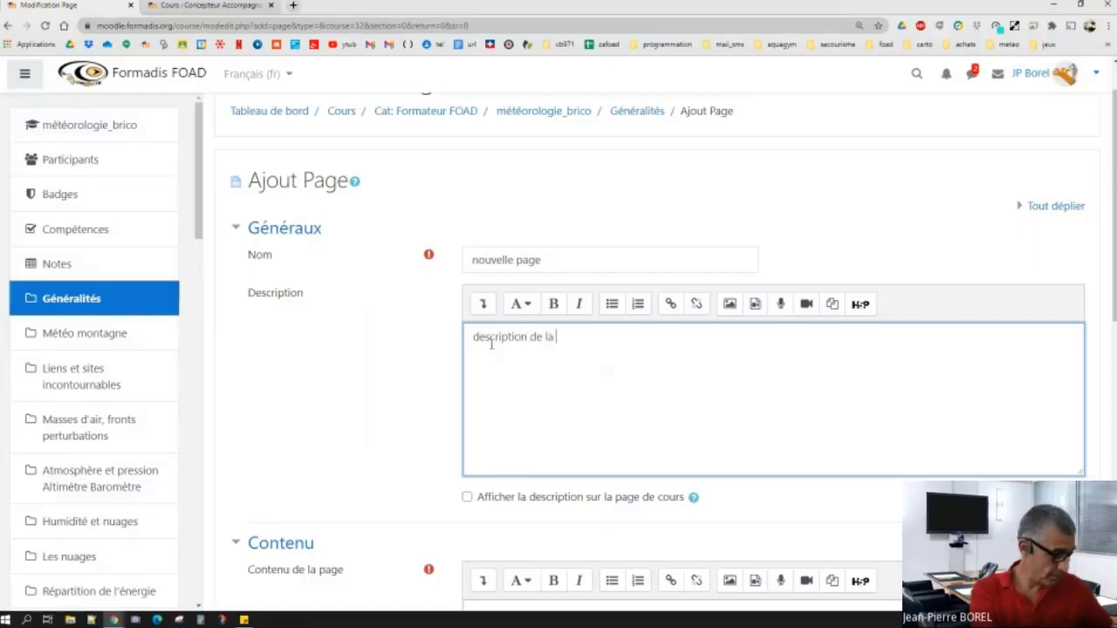
text(page)
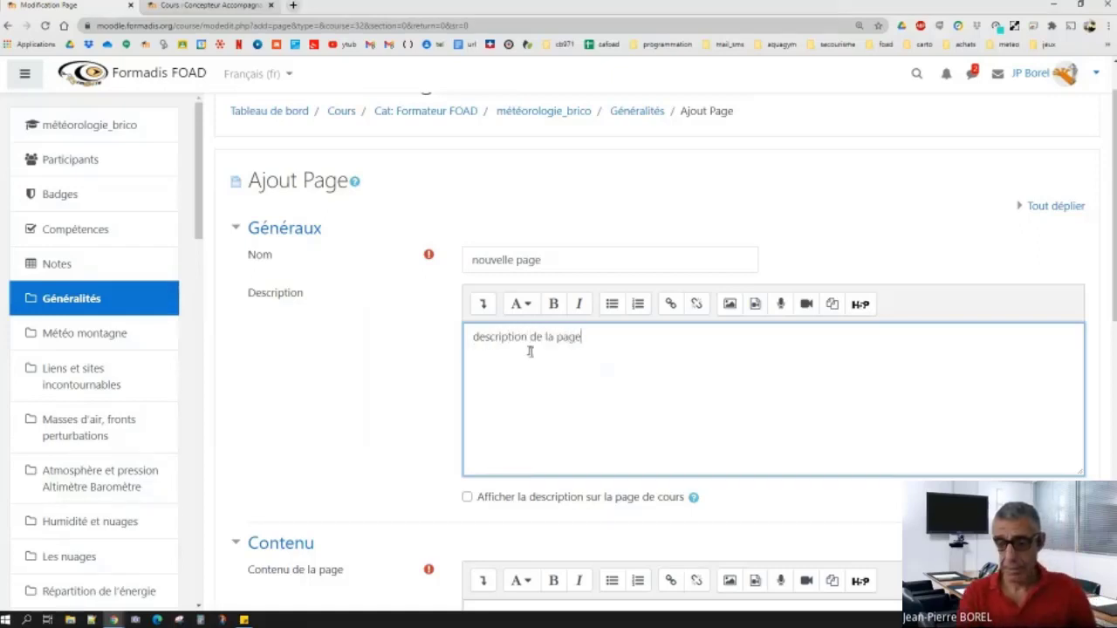
click(467, 497)
Reveal the full set of formatting tools in the Contenu de la page editor and place the cursor in its text area.
scroll(527, 445, down, 3)
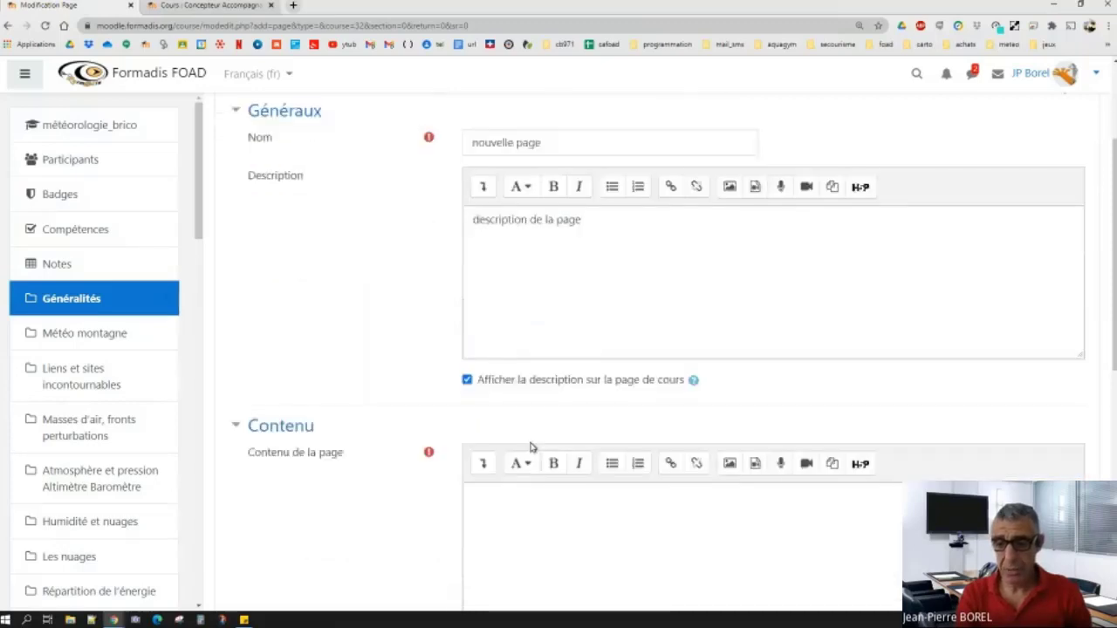
click(532, 399)
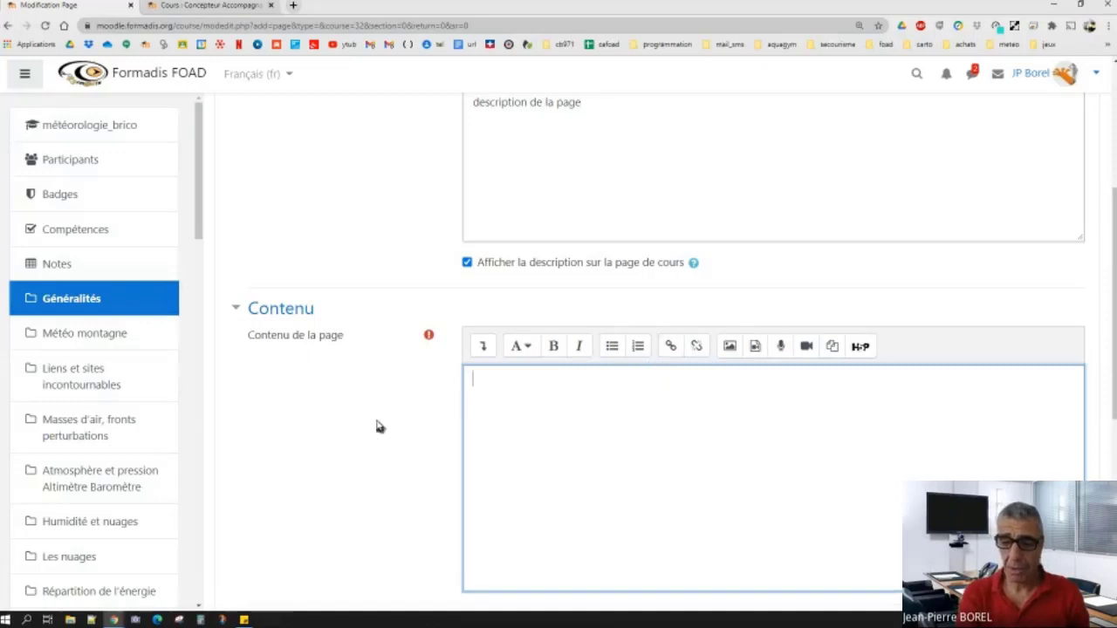
scroll(382, 419, down, 2)
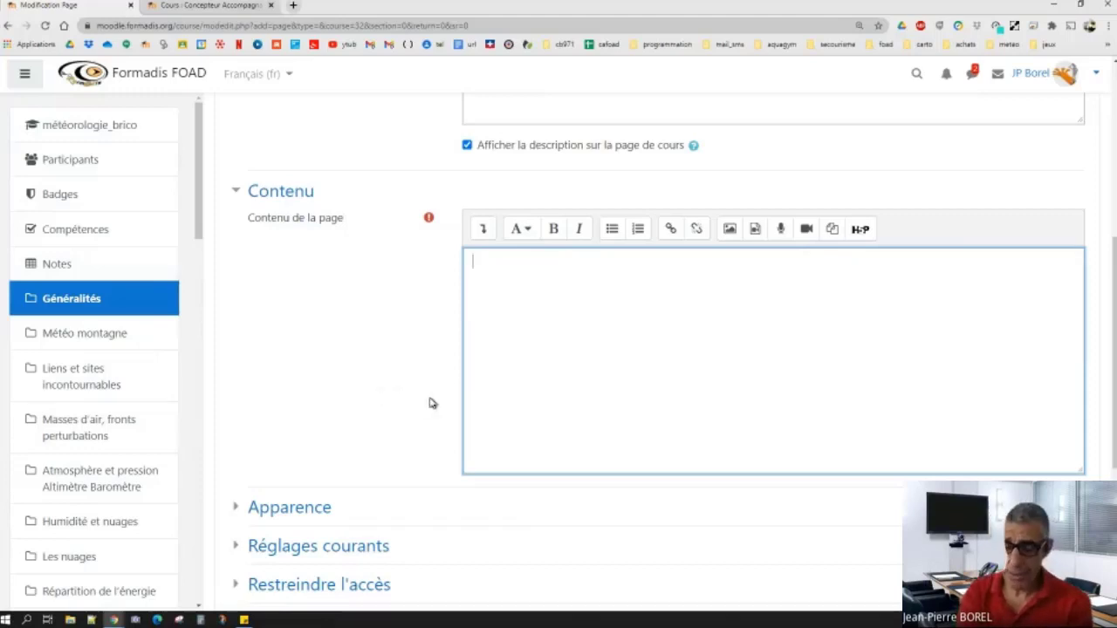
click(482, 229)
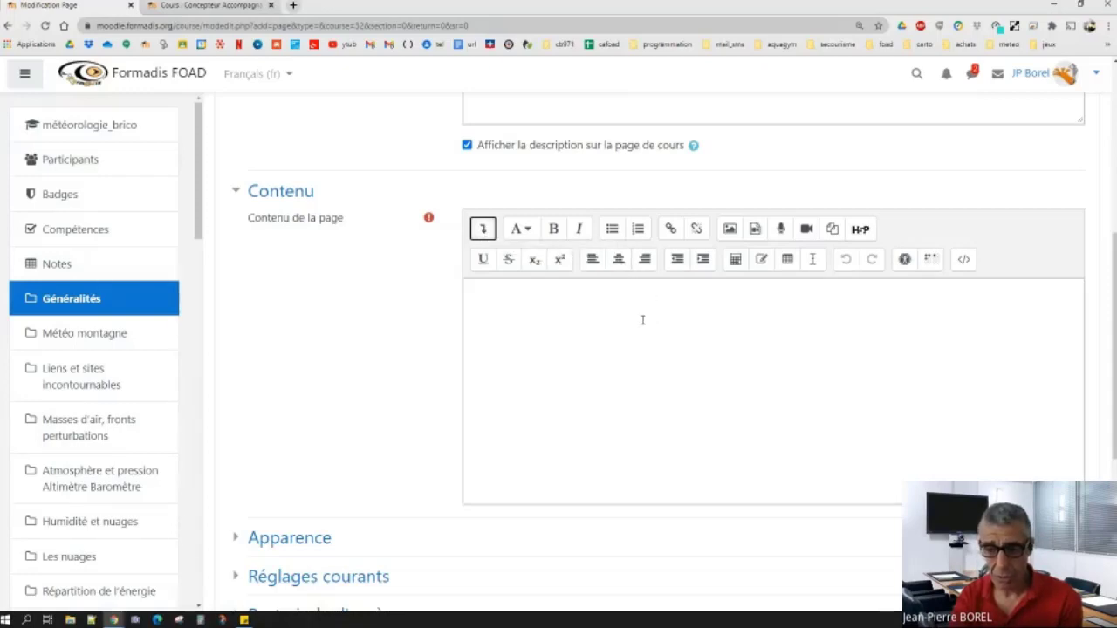
click(550, 320)
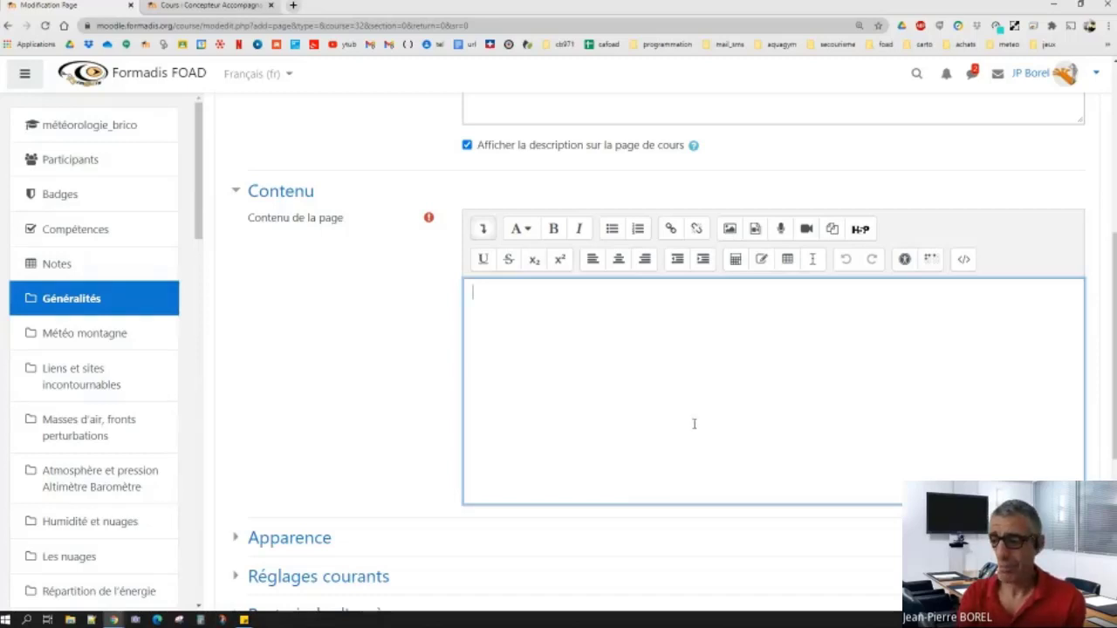
Examine the HTML source of the empty page content and return to the visual editor.
click(965, 262)
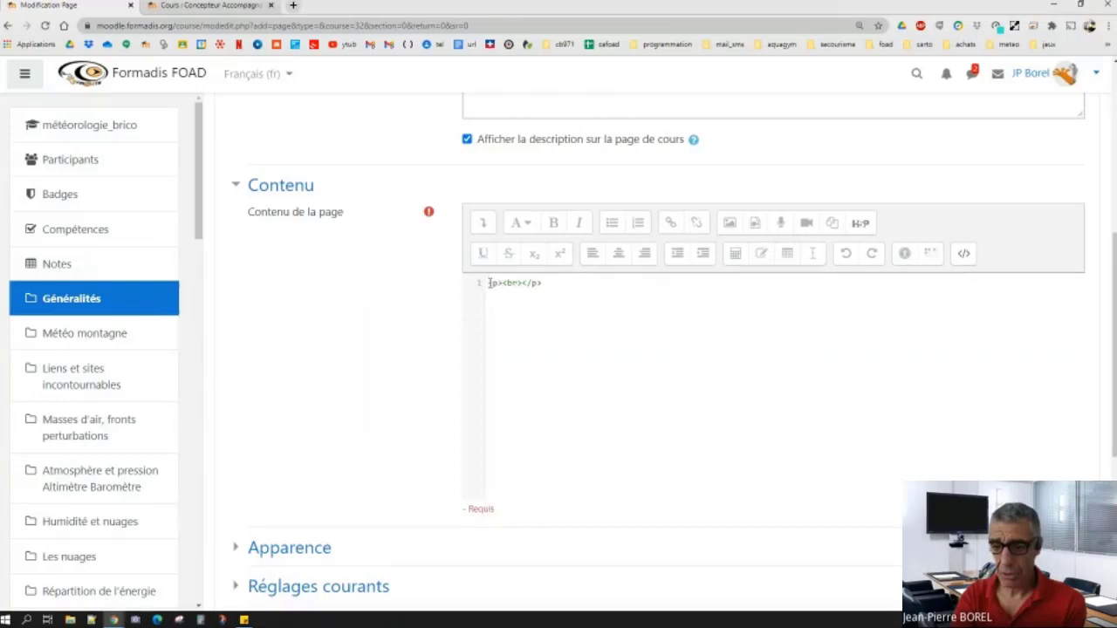
drag(489, 283, 581, 289)
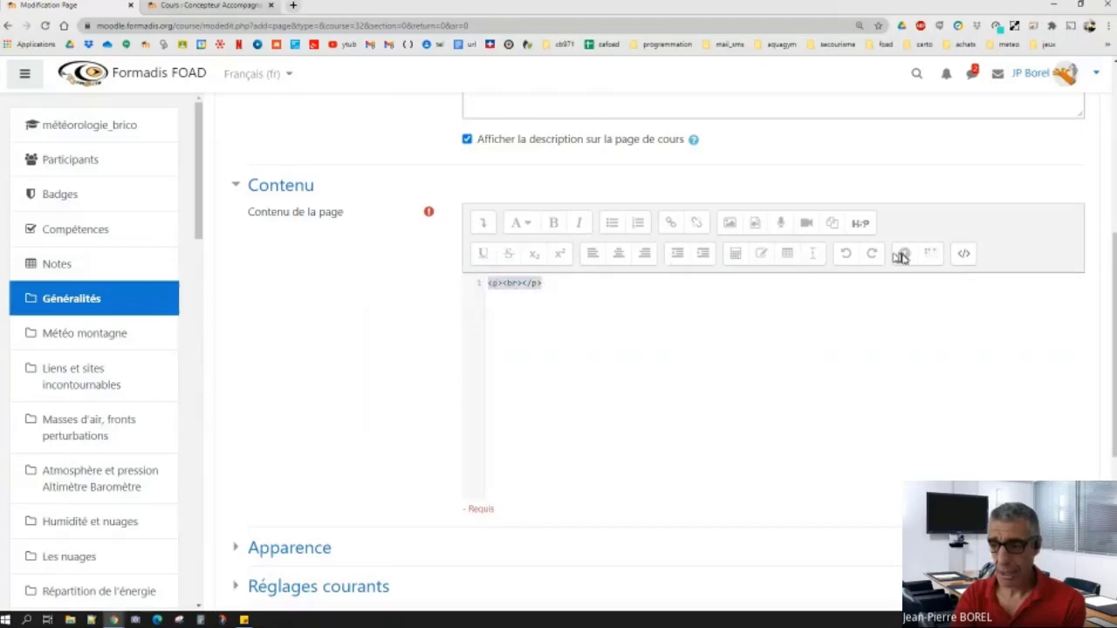
click(964, 256)
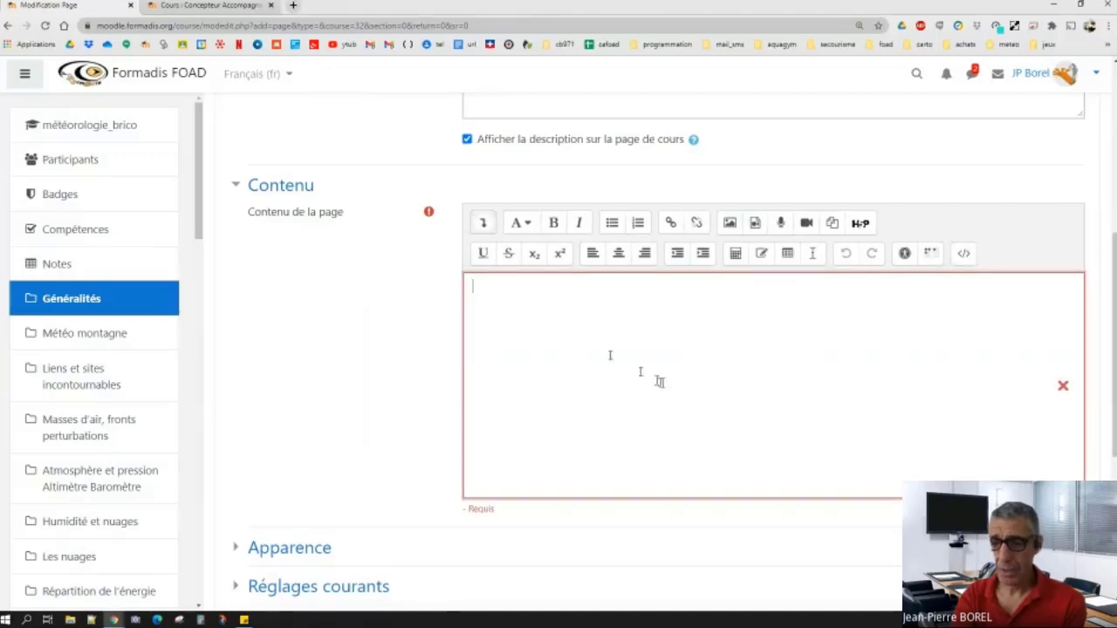
Write "texte normal", a blank line and "deuxieme migne" as the page content, and check its HTML source.
text(t)
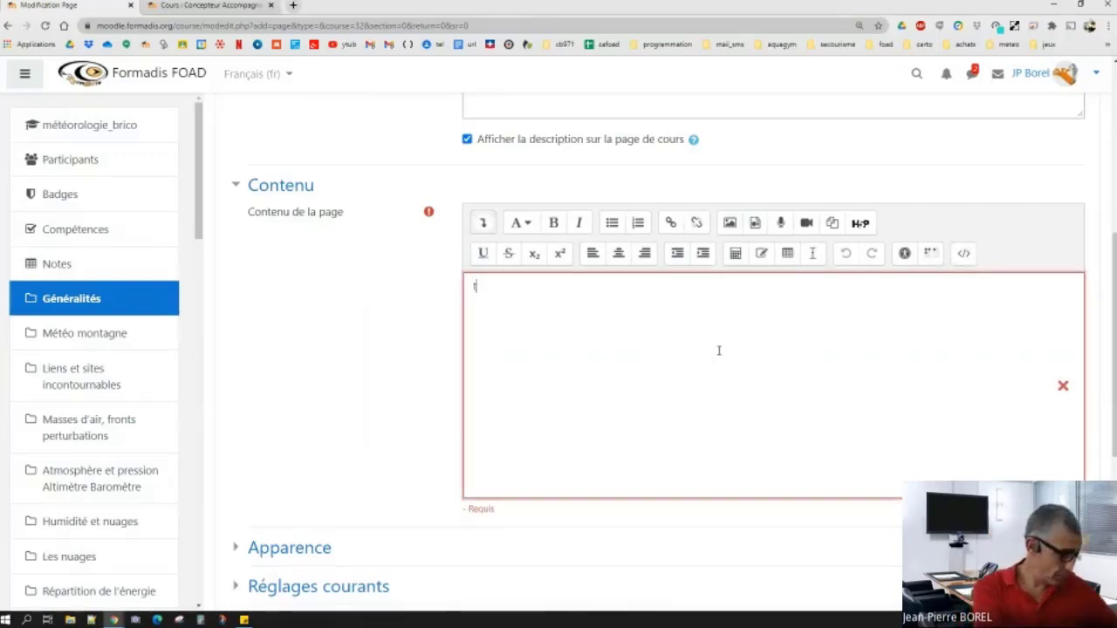
text(exte nor)
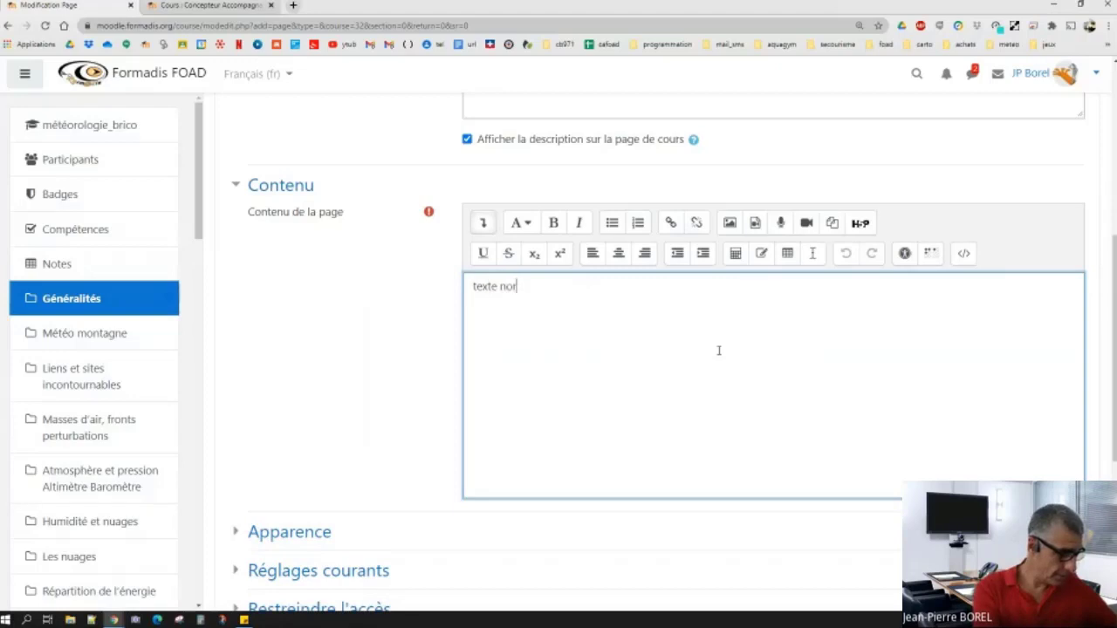
text(mal)
key(Return)
key(Return)
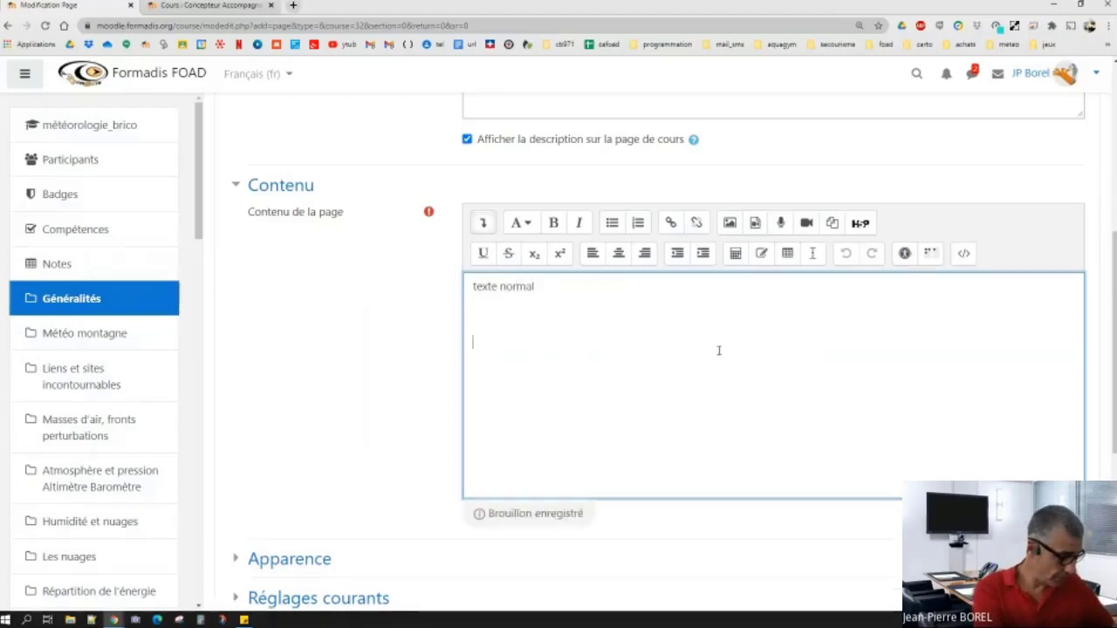
text(deux)
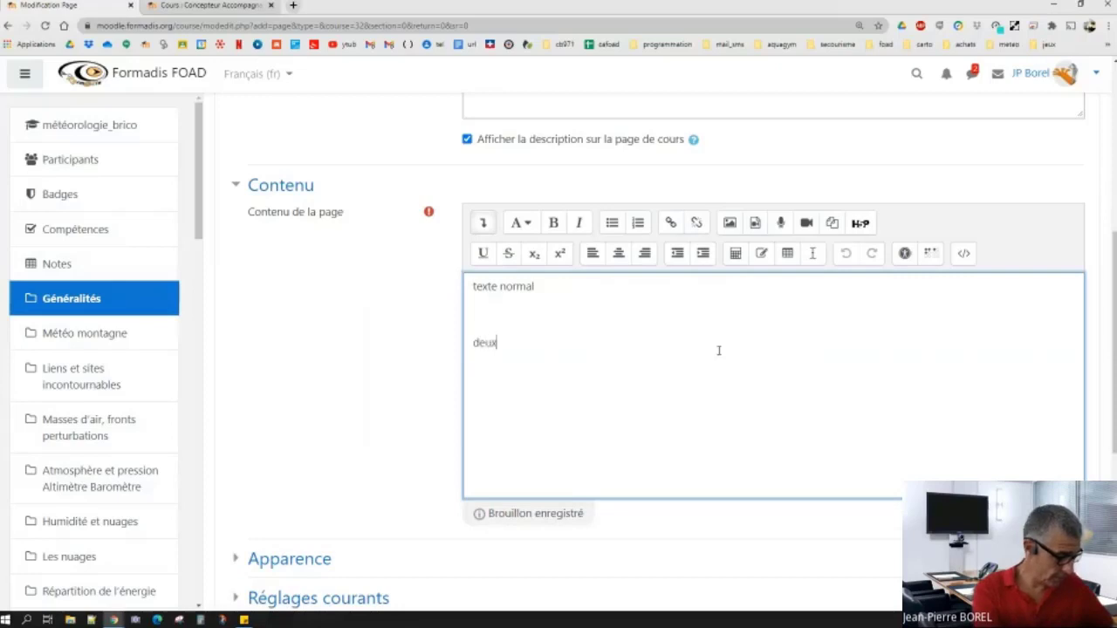
text(ieme migne)
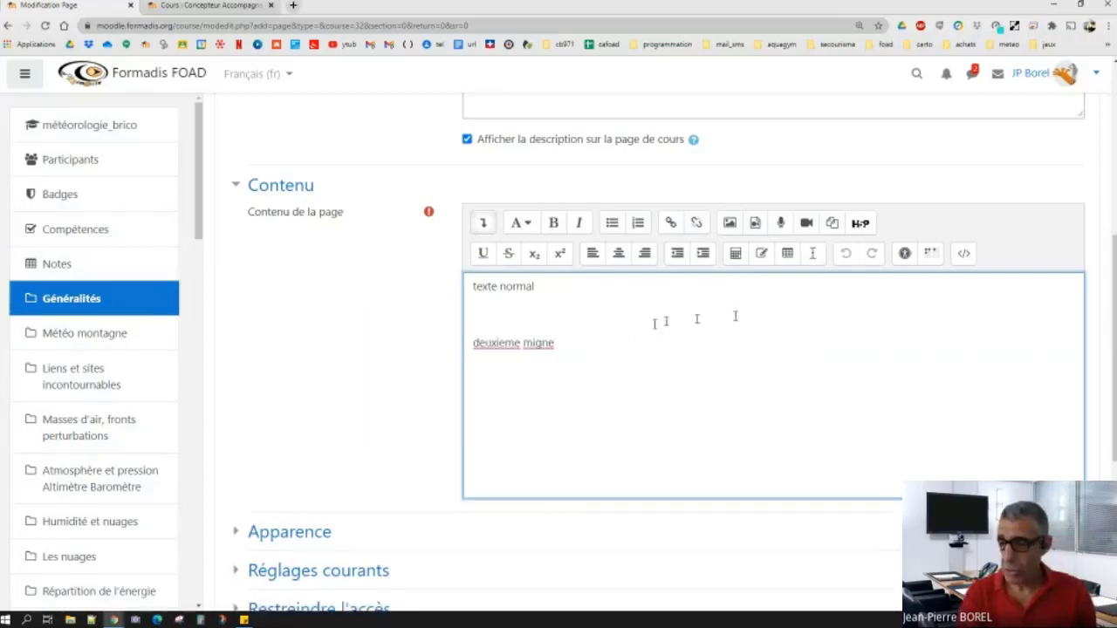
click(963, 253)
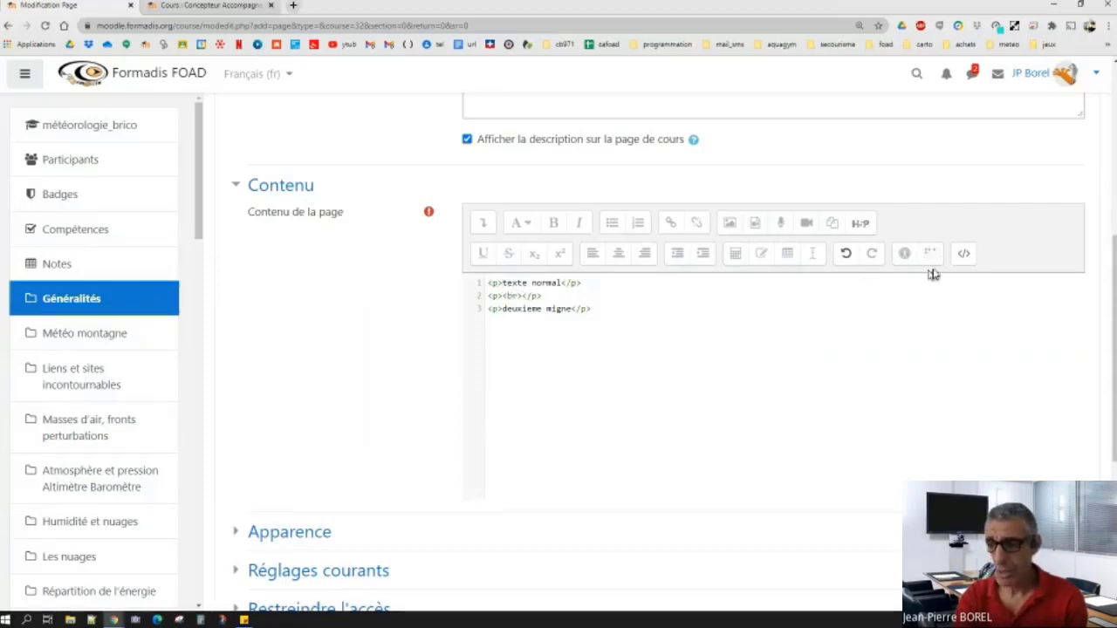
click(963, 253)
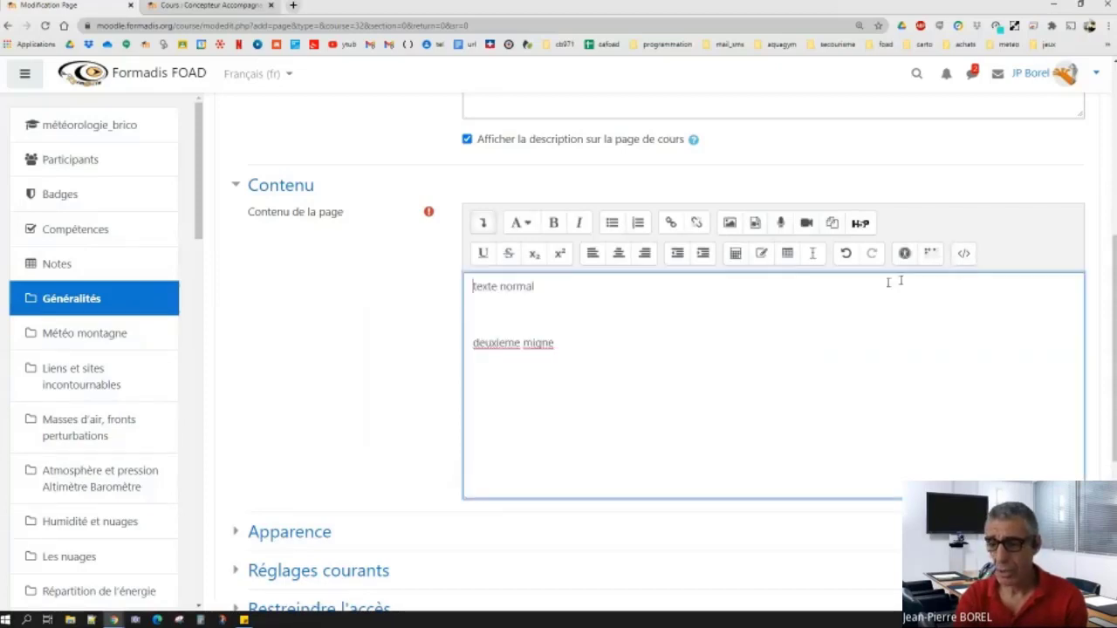
Insert a table of 2 rows and 3 columns above the page text, with the caption "tableau 2*3" positioned Haut.
click(787, 253)
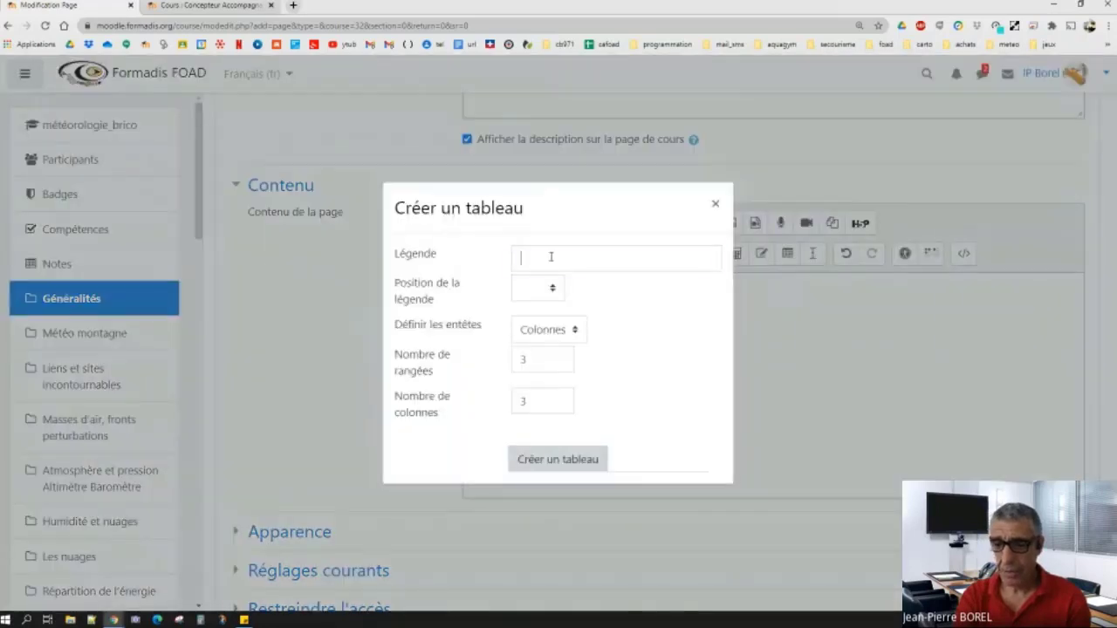
click(548, 255)
text(tabl)
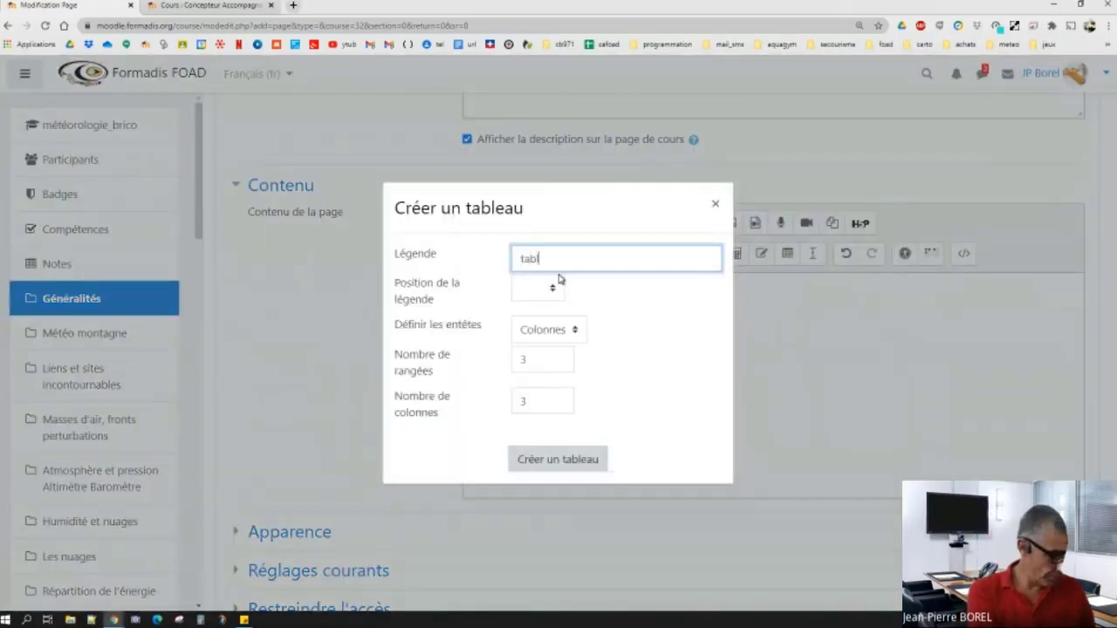
text(eau 2)
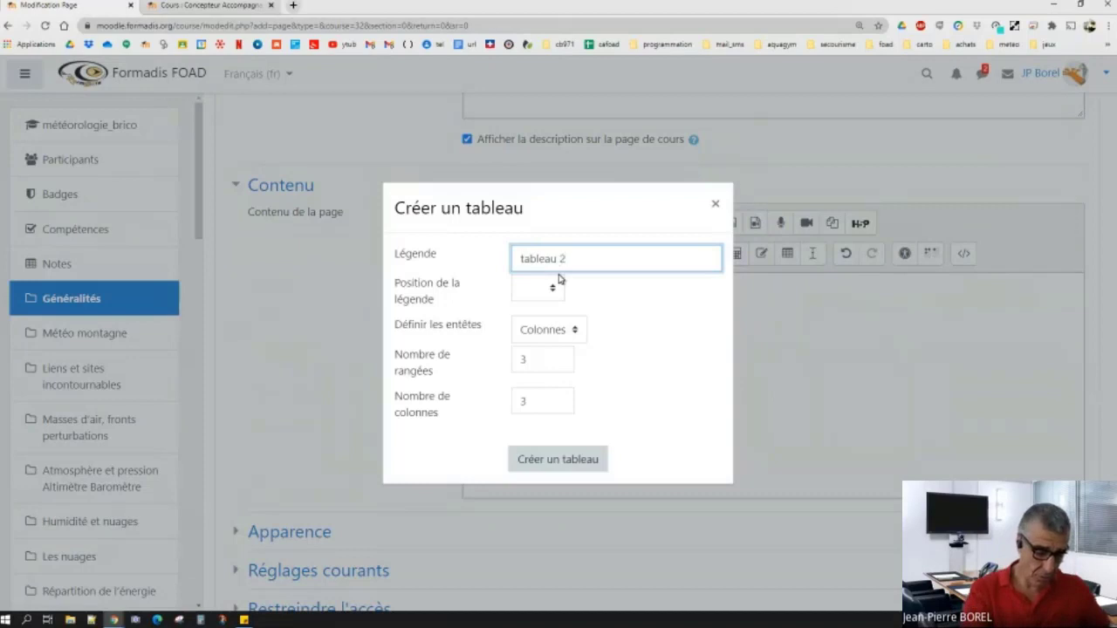
text(*3)
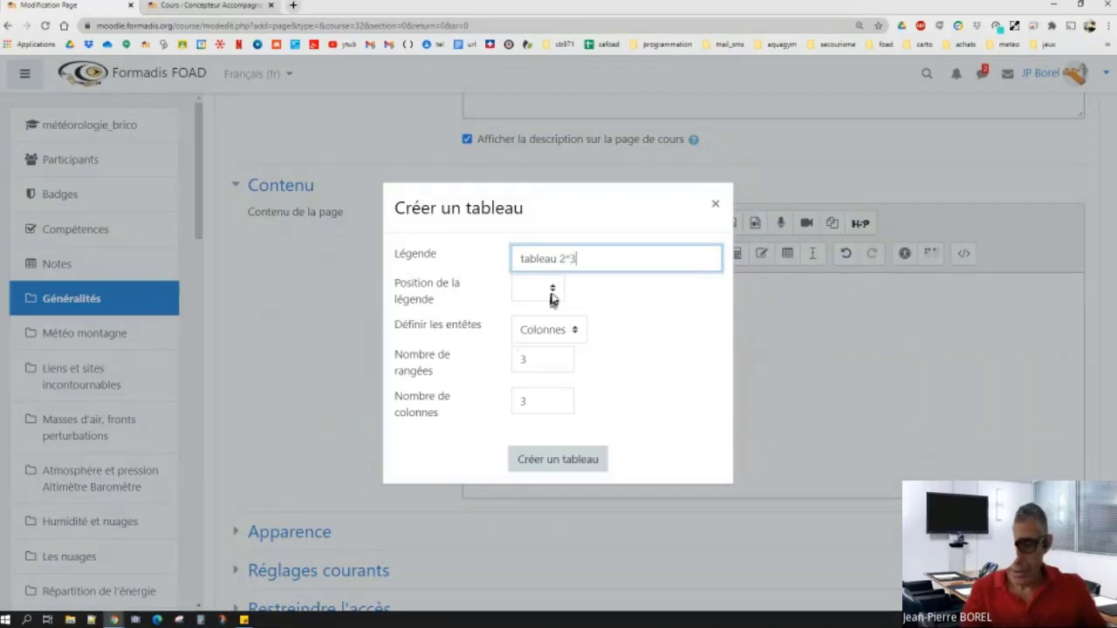
click(552, 294)
click(554, 325)
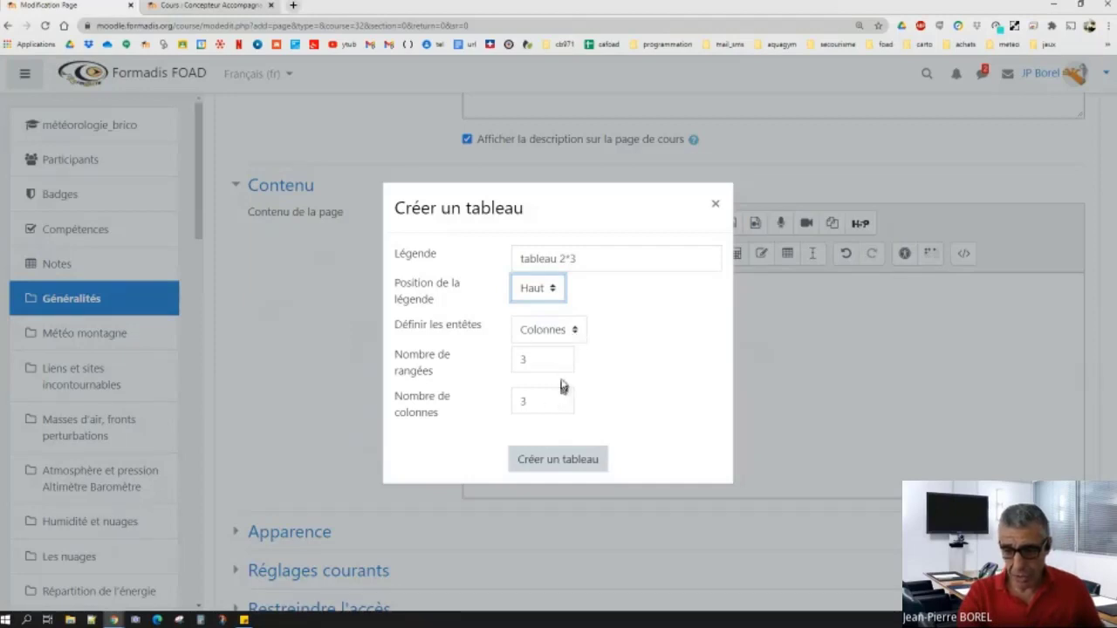
click(560, 364)
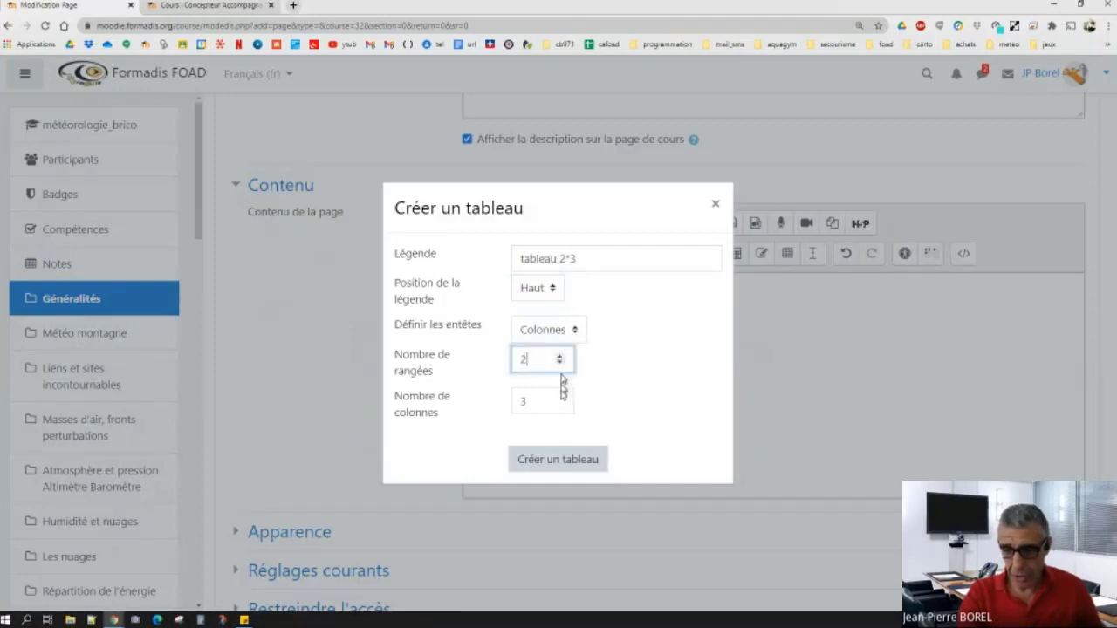
click(557, 460)
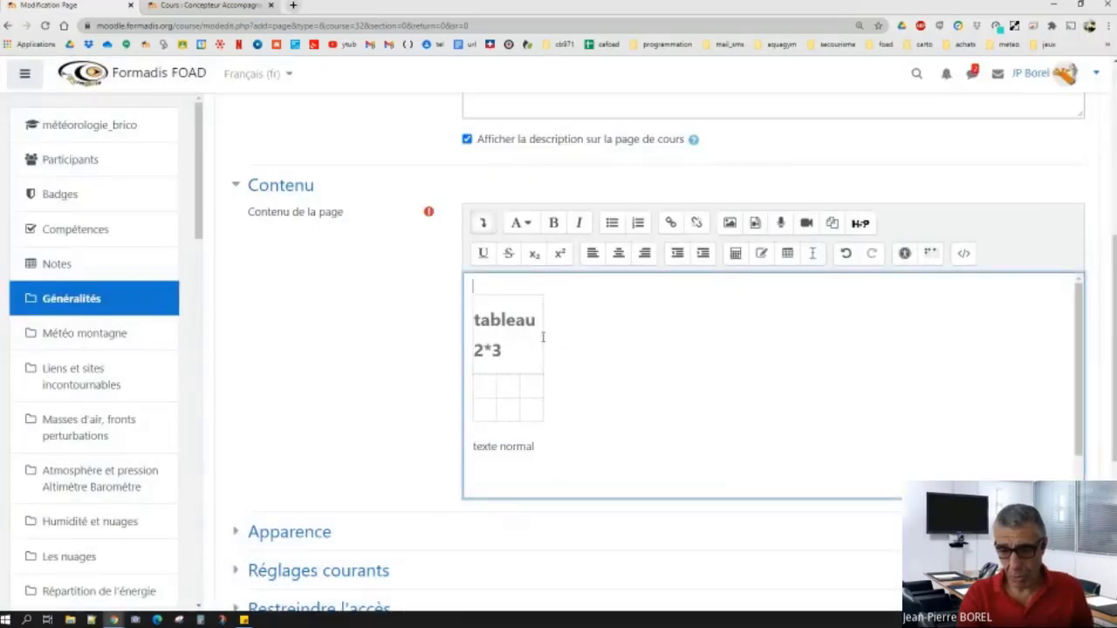
Examine the HTML source of the page content, from the table tags to the text paragraphs, and return to the visual editor.
click(963, 253)
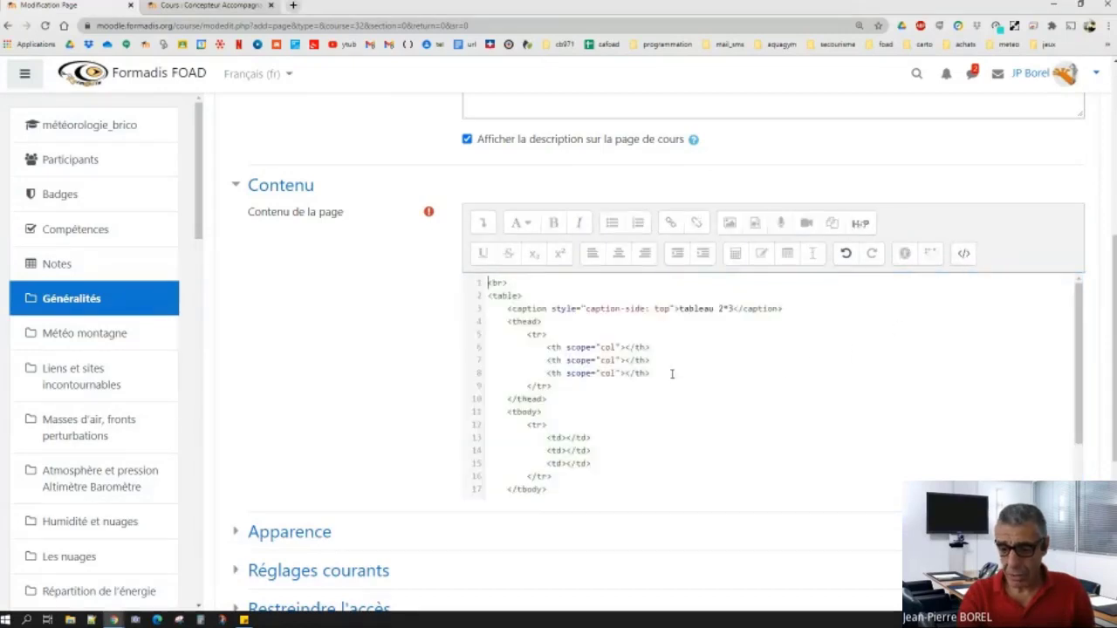
scroll(668, 375, down, 1)
scroll(750, 403, up, 1)
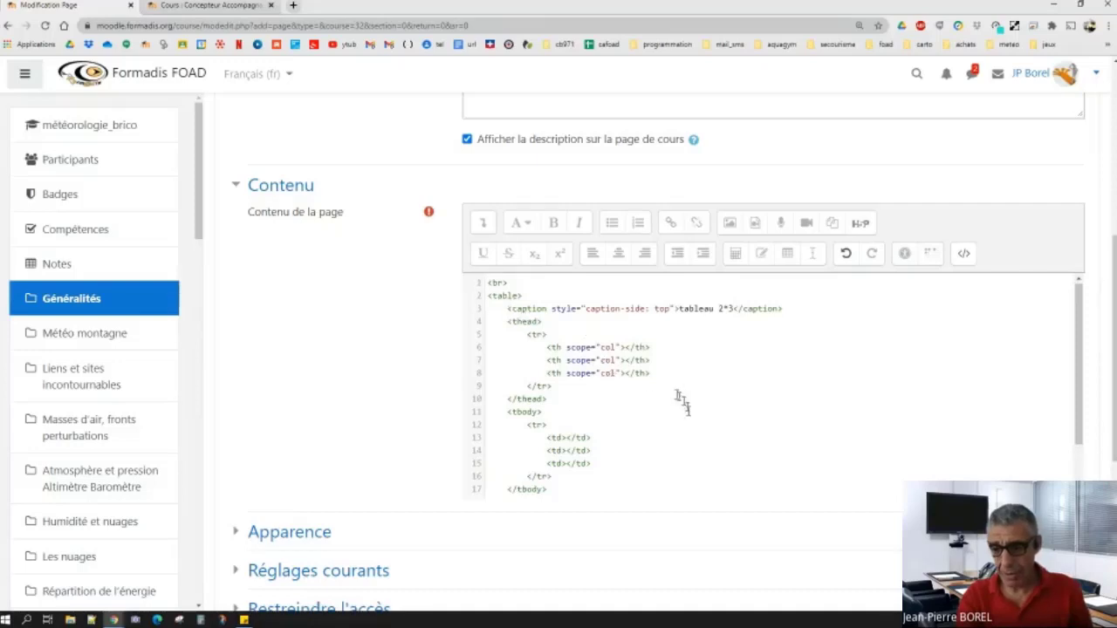
scroll(620, 389, down, 1)
scroll(621, 390, down, 1)
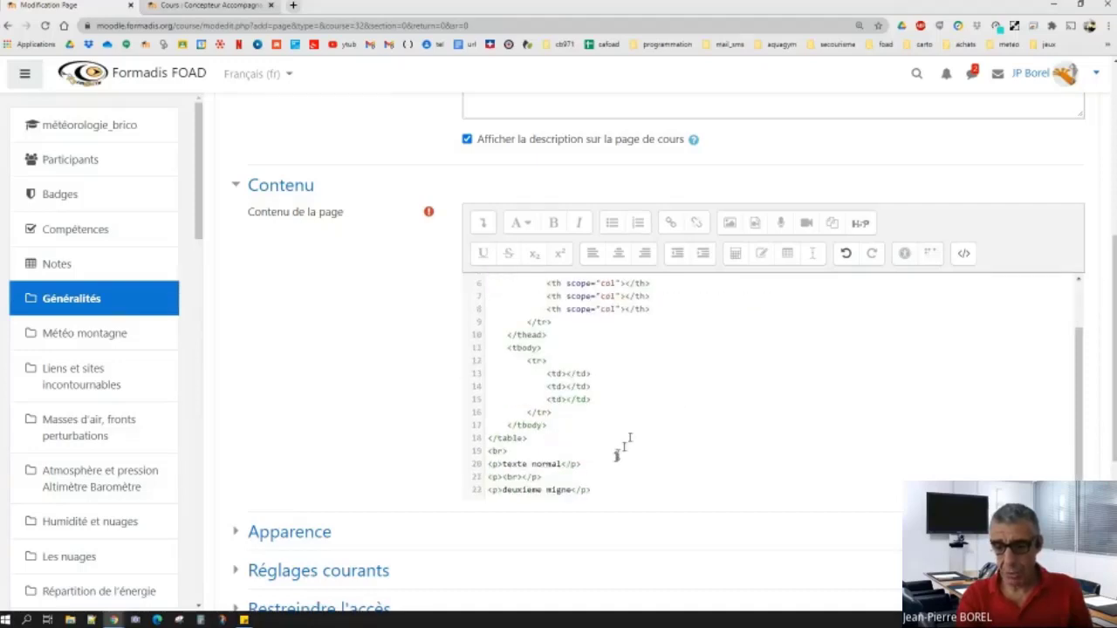
scroll(567, 357, up, 1)
scroll(666, 381, down, 1)
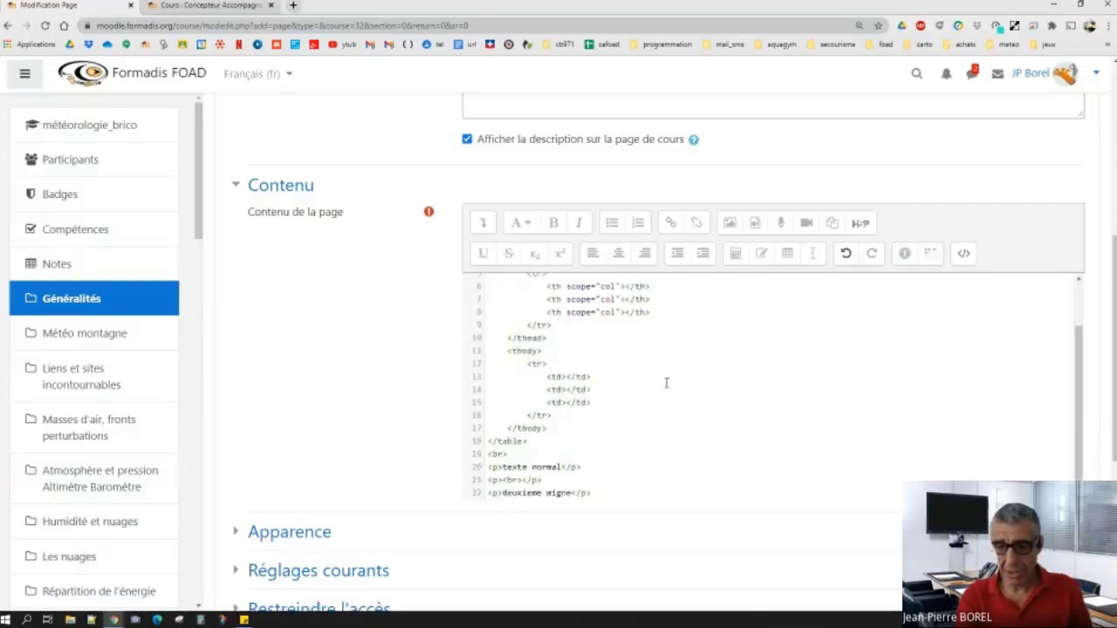
scroll(663, 377, up, 1)
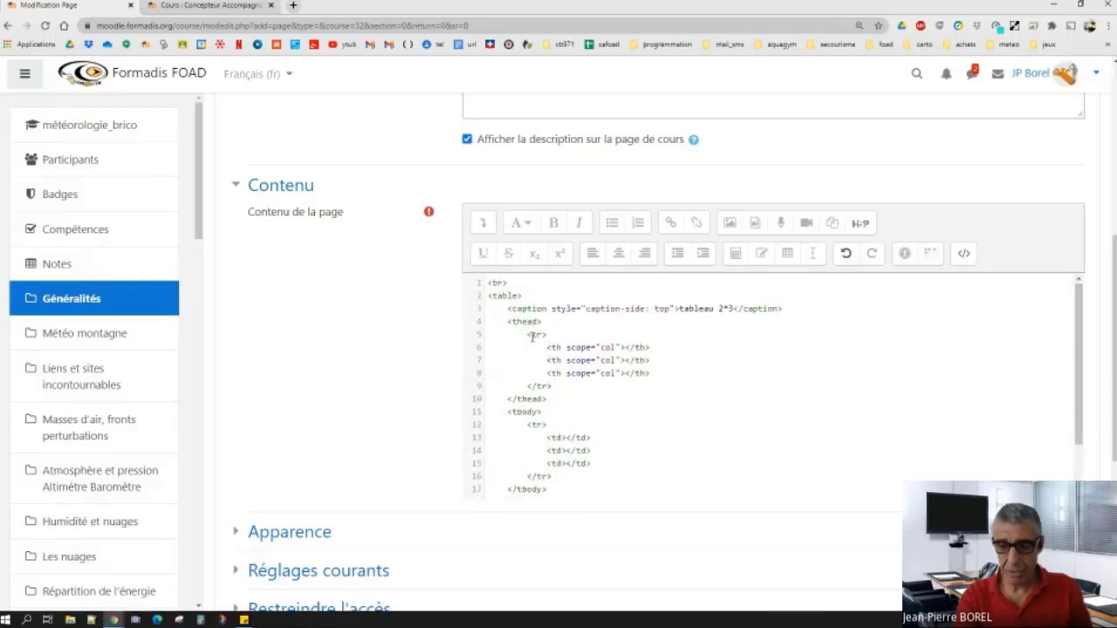
click(968, 258)
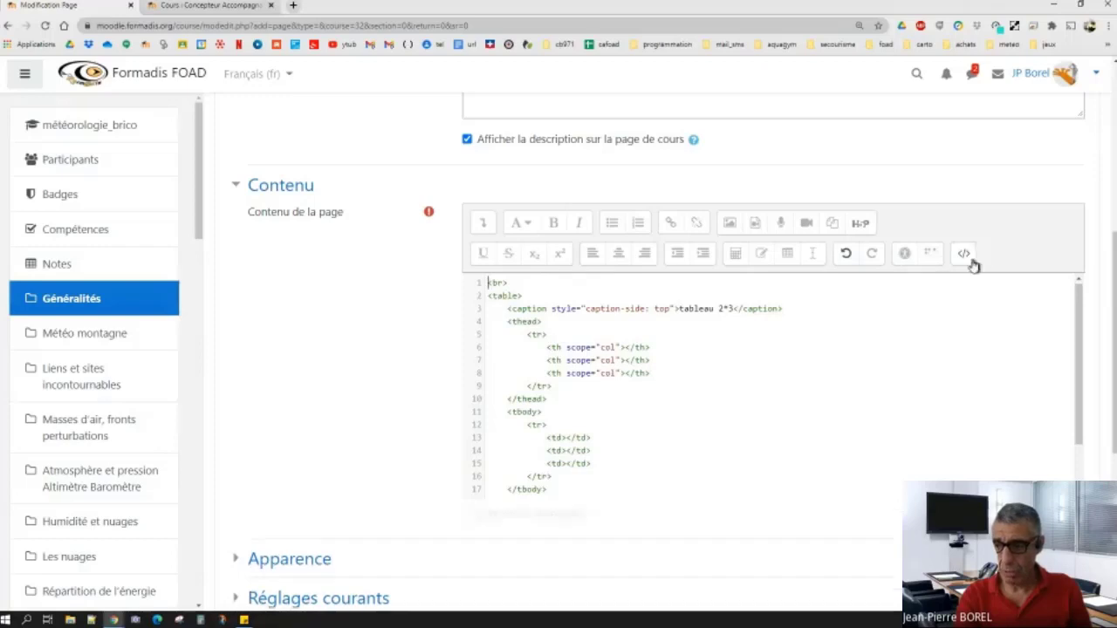
scroll(737, 408, down, 1)
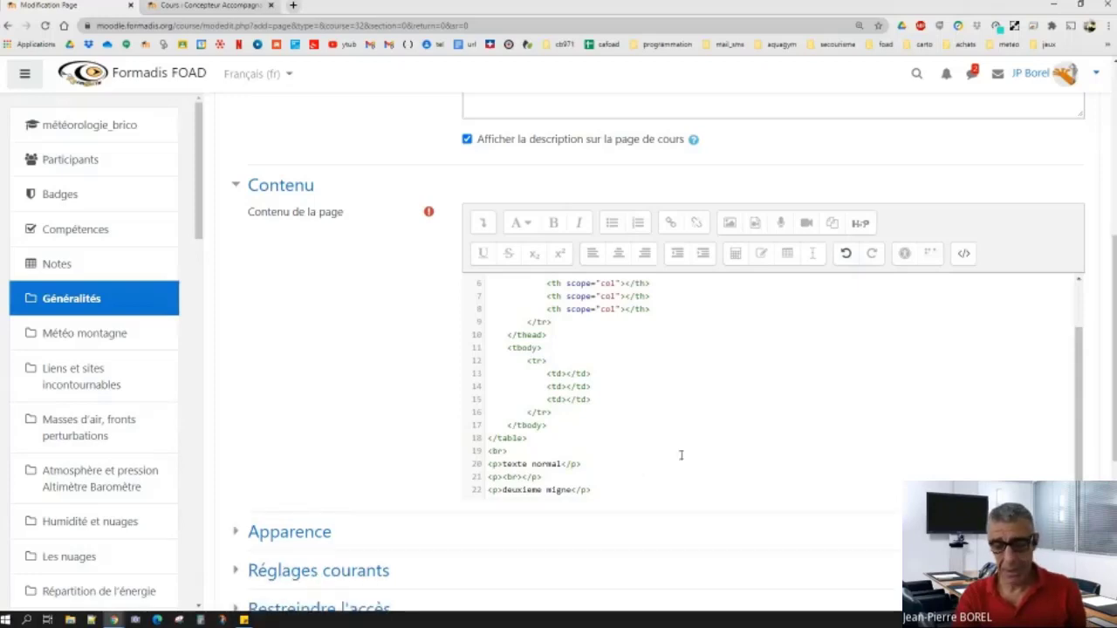
scroll(678, 455, up, 1)
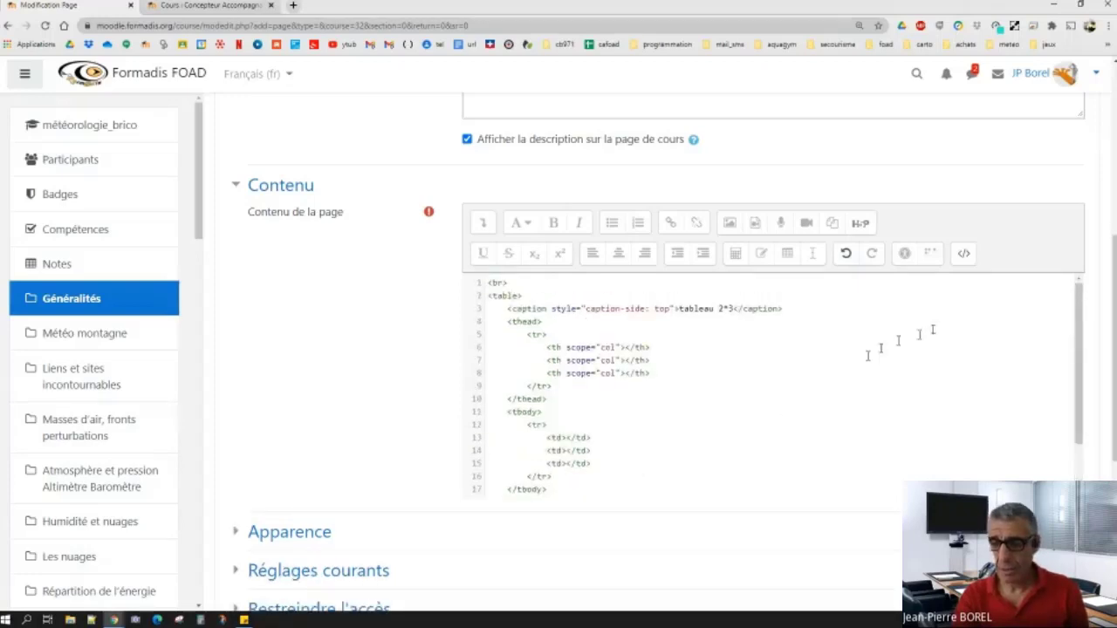
click(962, 254)
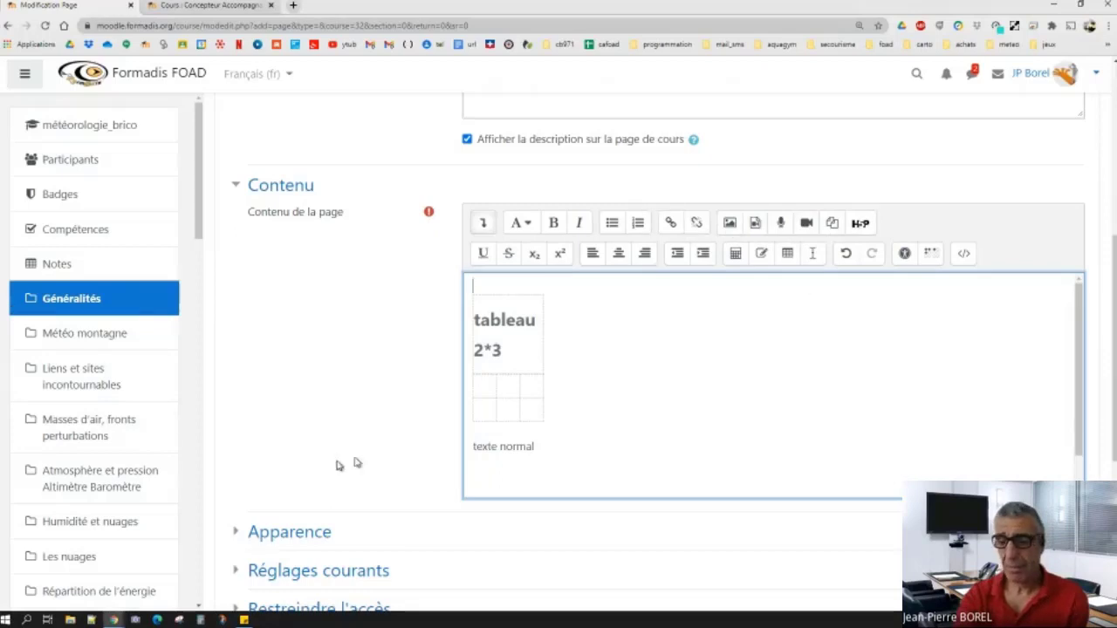
Review the Apparence options, switching Afficher la description de la page on and back off.
scroll(358, 436, down, 3)
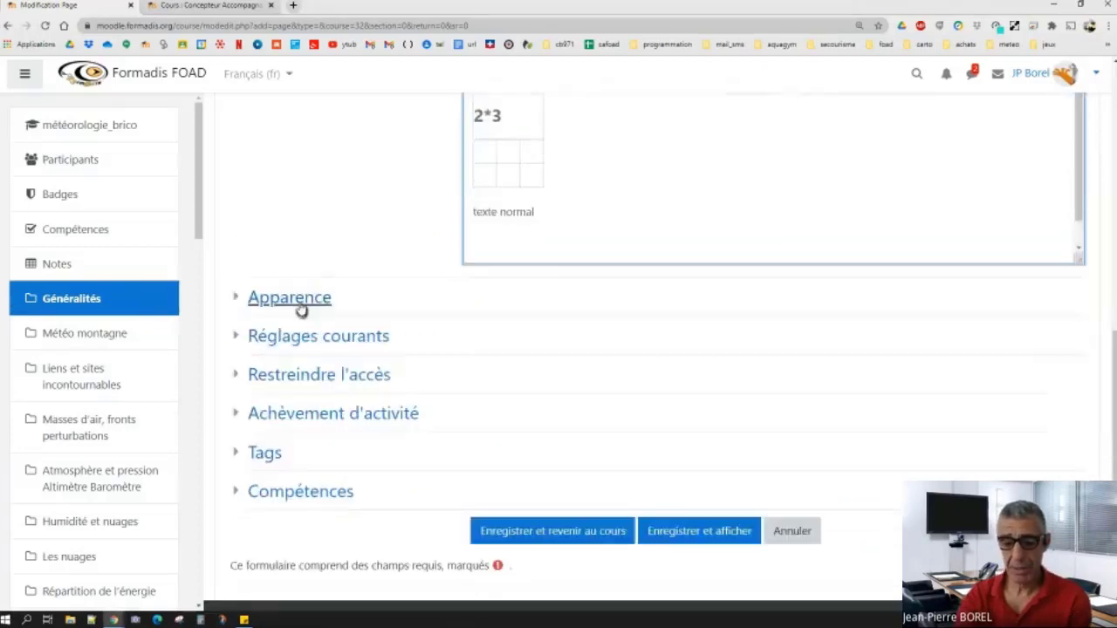
click(299, 301)
scroll(737, 371, down, 2)
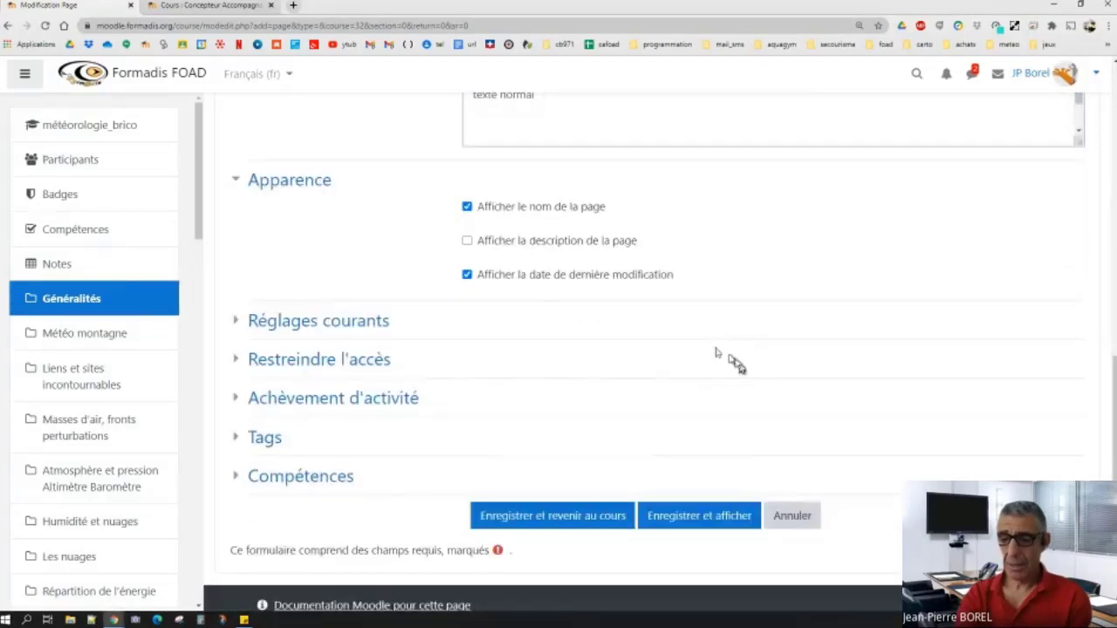
scroll(449, 319, up, 8)
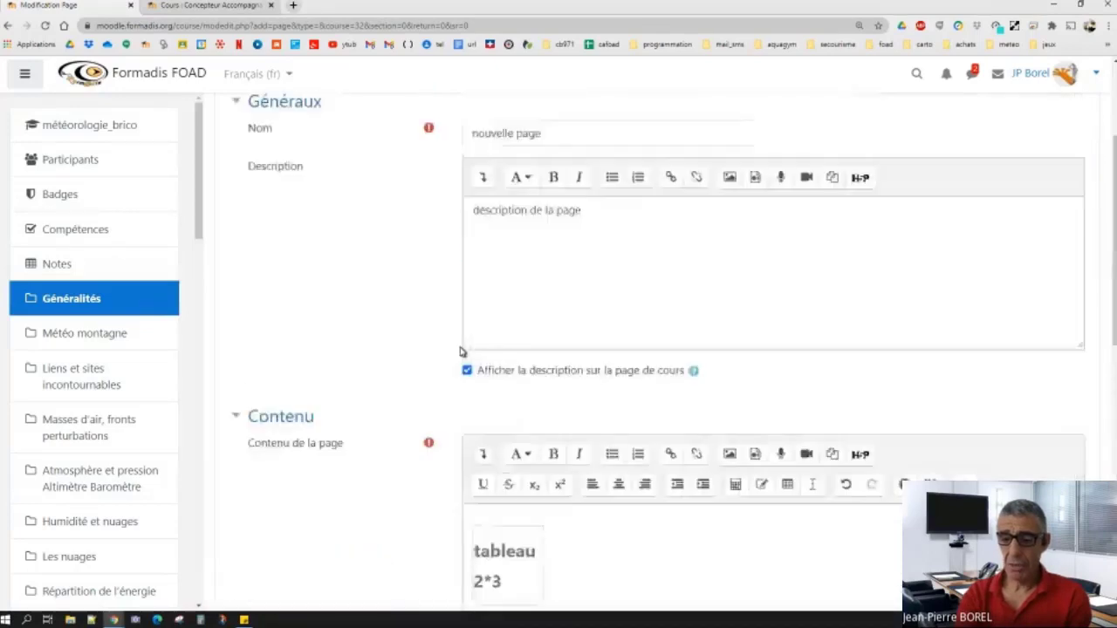
scroll(464, 356, down, 7)
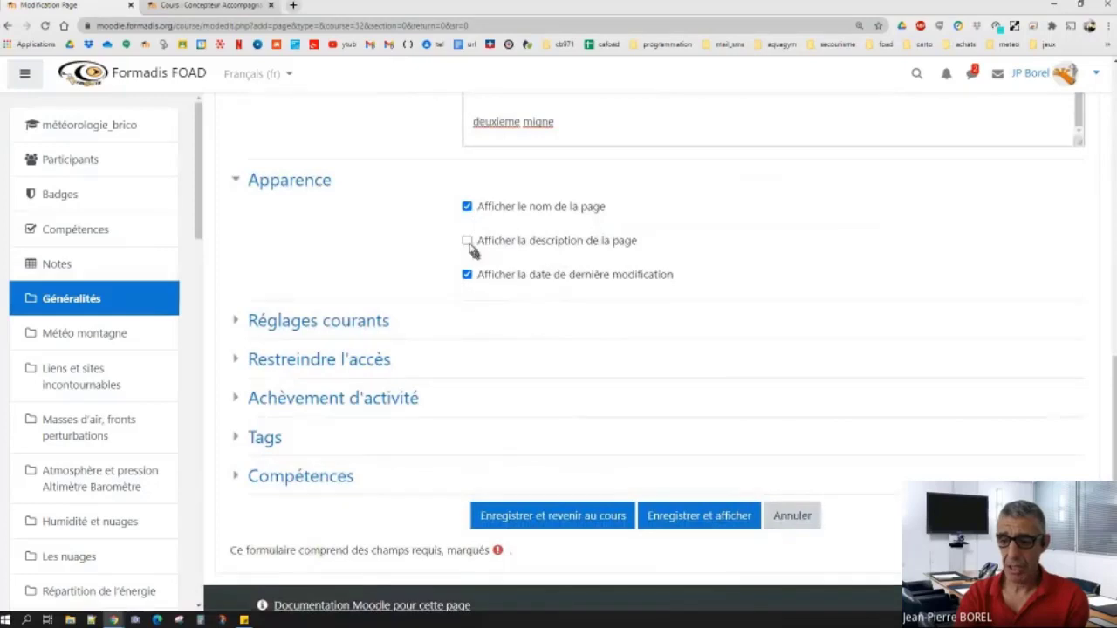
click(467, 241)
click(468, 242)
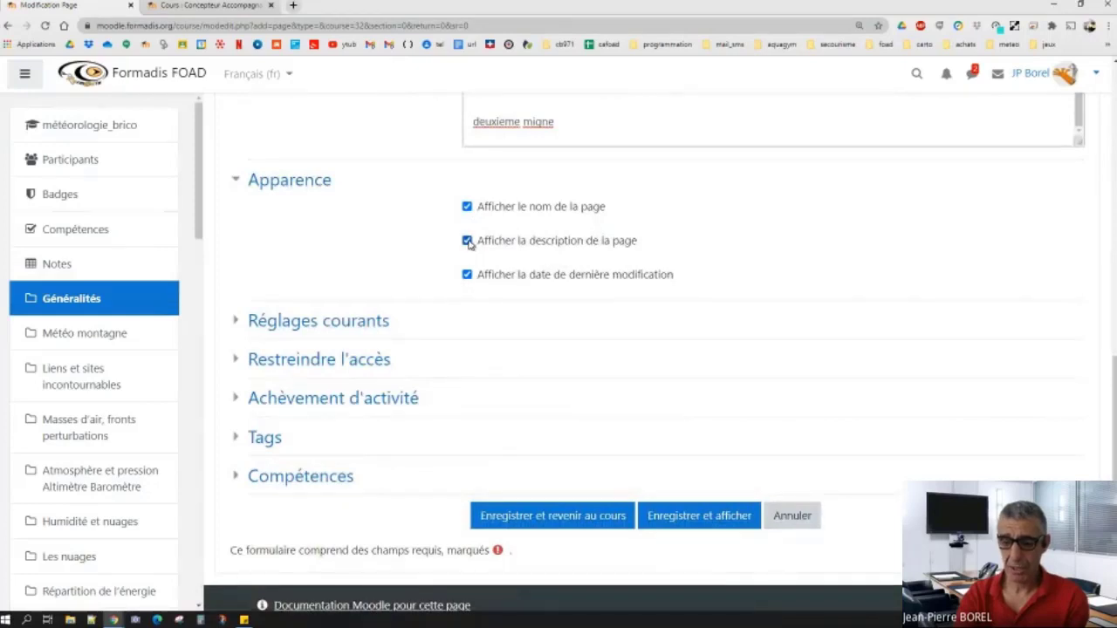
Expand Réglages courants and Restreindre l'accès, and examine the Disponibilité setting and the access restrictions.
click(353, 324)
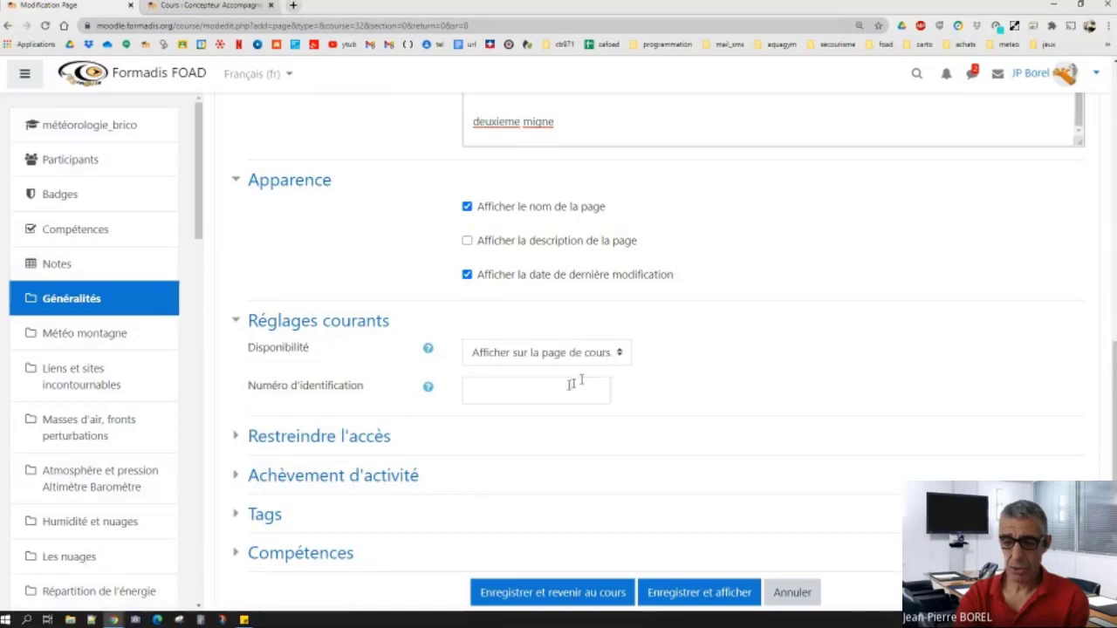
click(621, 354)
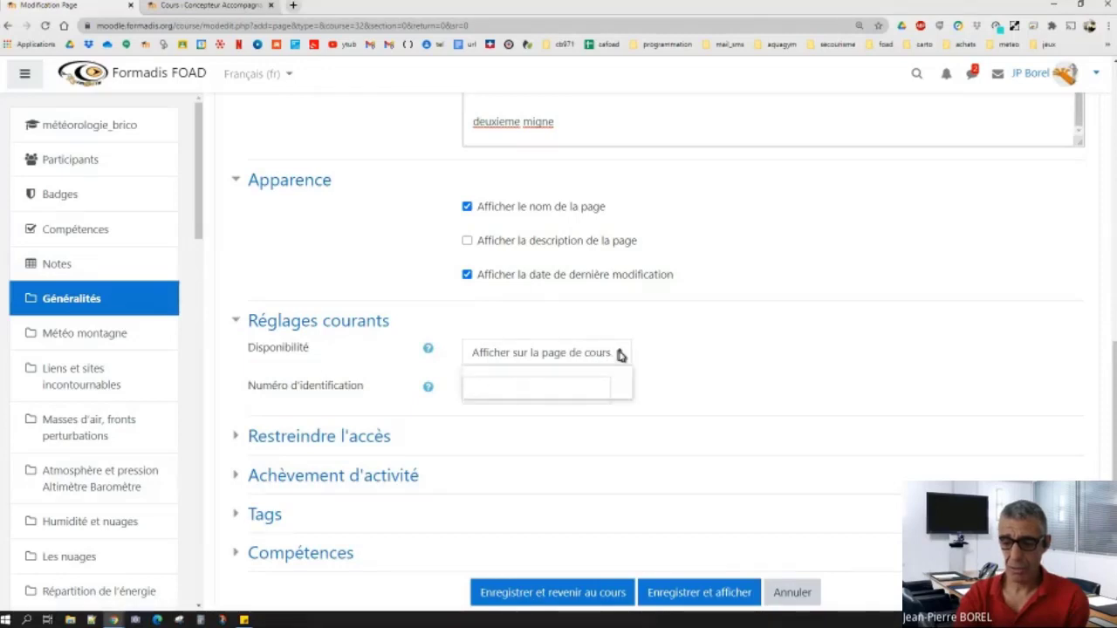
click(619, 353)
click(384, 445)
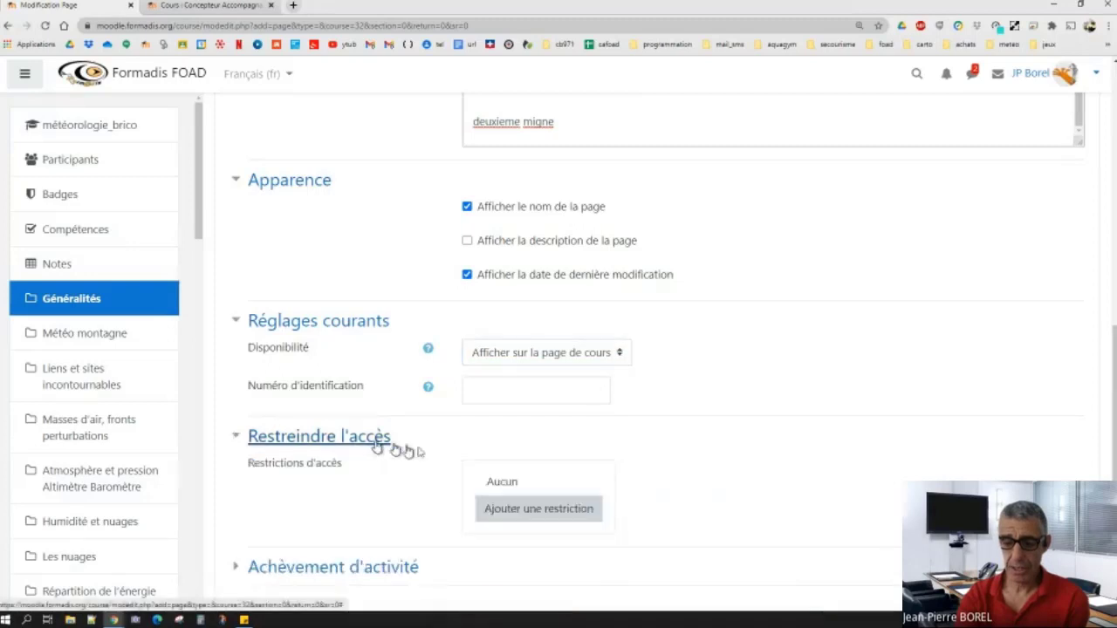
scroll(673, 451, down, 2)
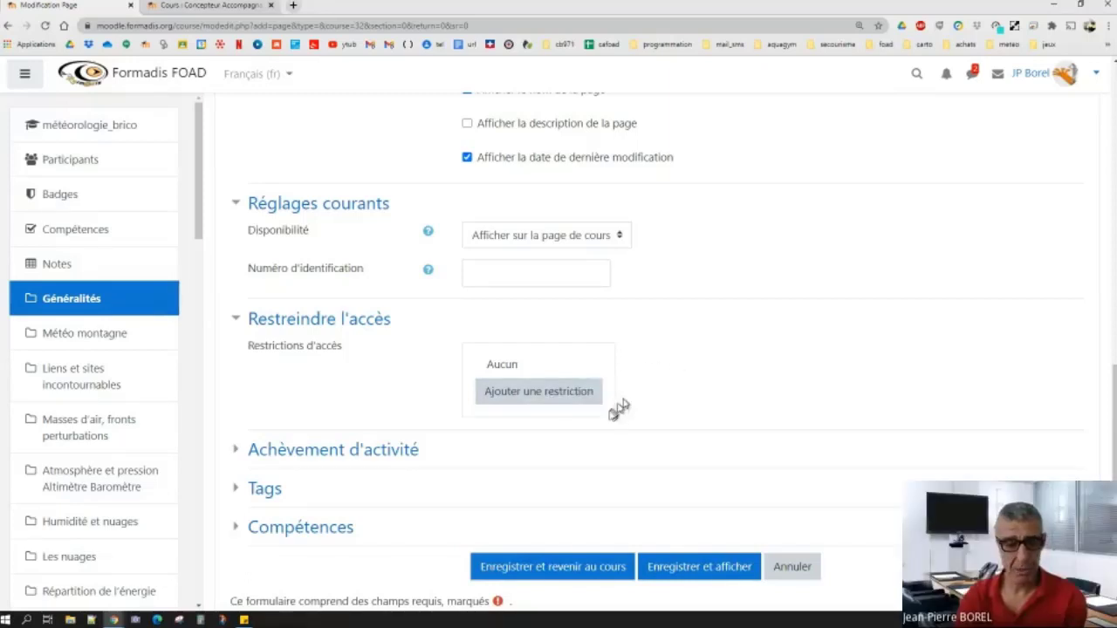
Under Achèvement d'activité, set Suivi d'achèvement to "Afficher l'activité comme terminée dès que les conditions sont remplies".
click(378, 450)
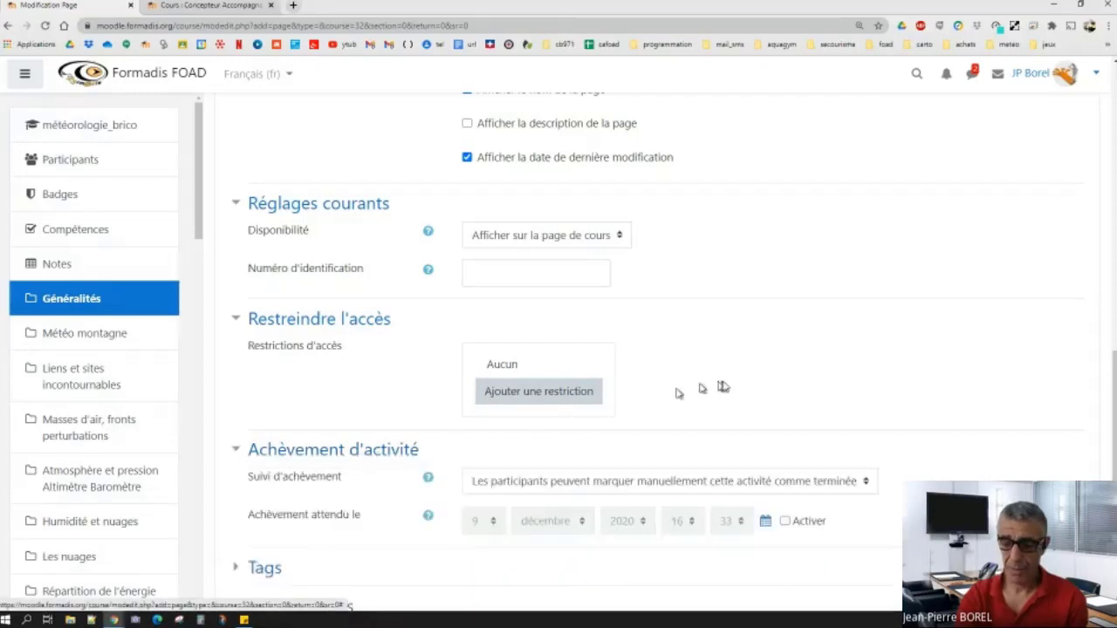
scroll(738, 385, down, 1)
scroll(738, 386, down, 1)
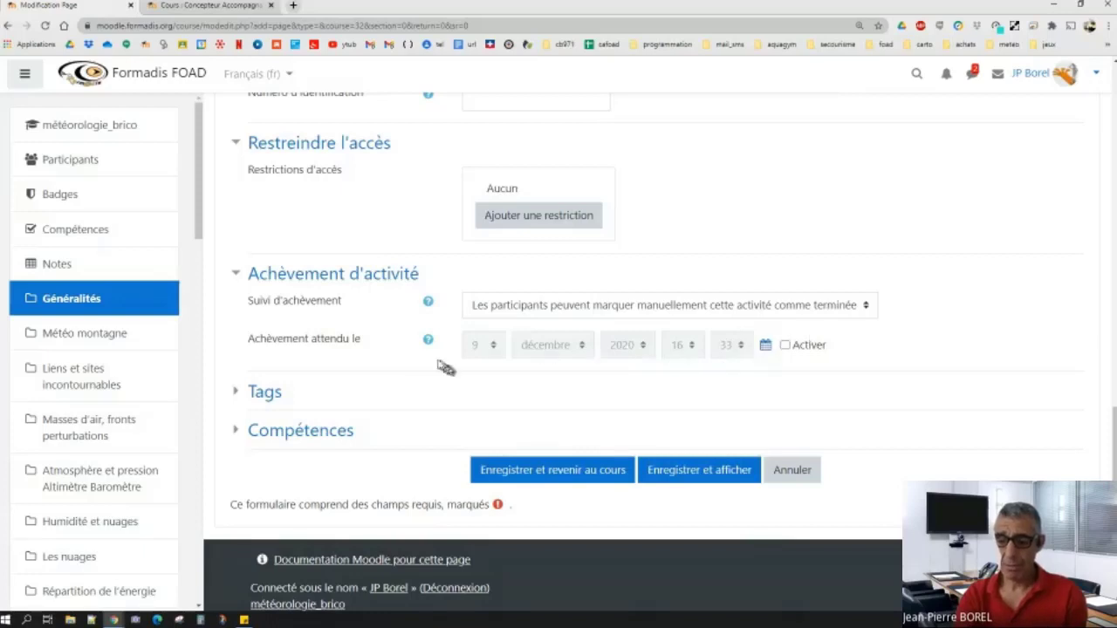
click(865, 310)
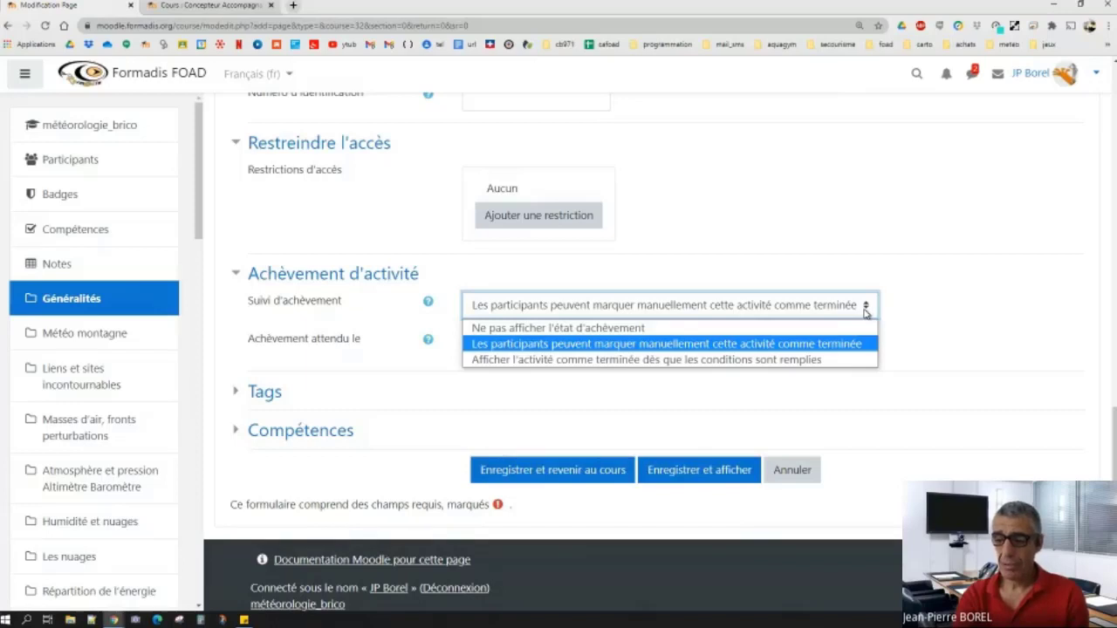
click(780, 360)
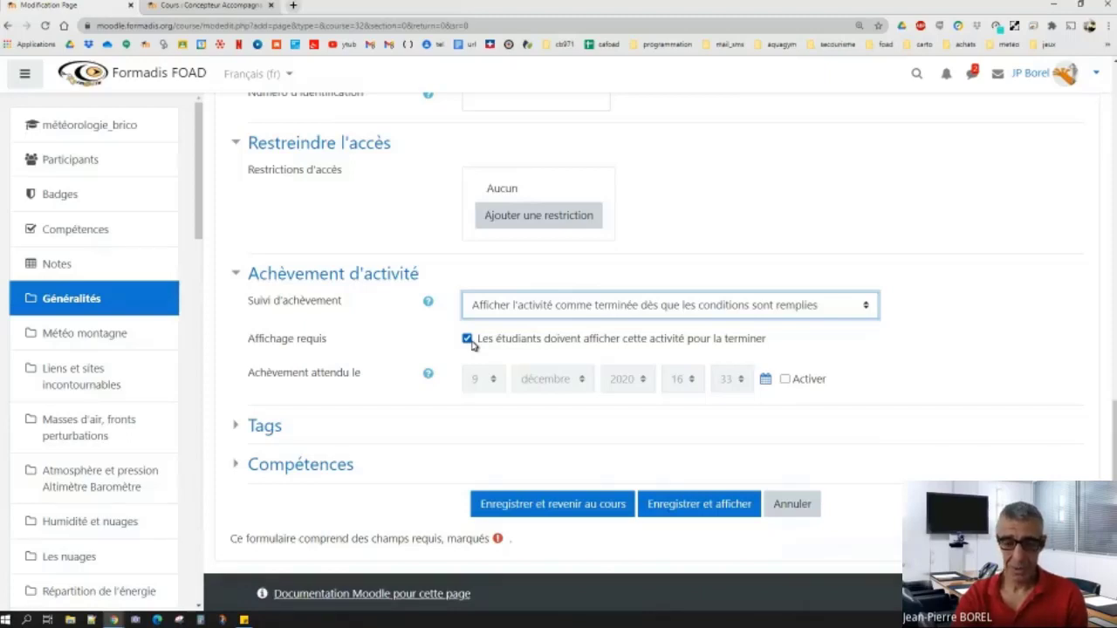
click(864, 308)
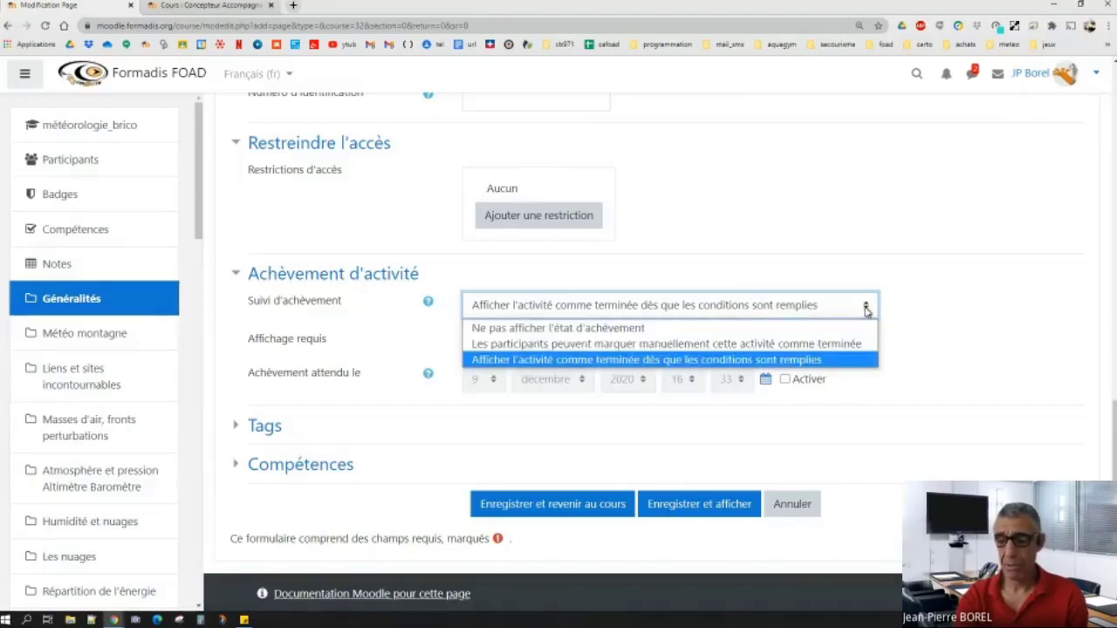
click(949, 322)
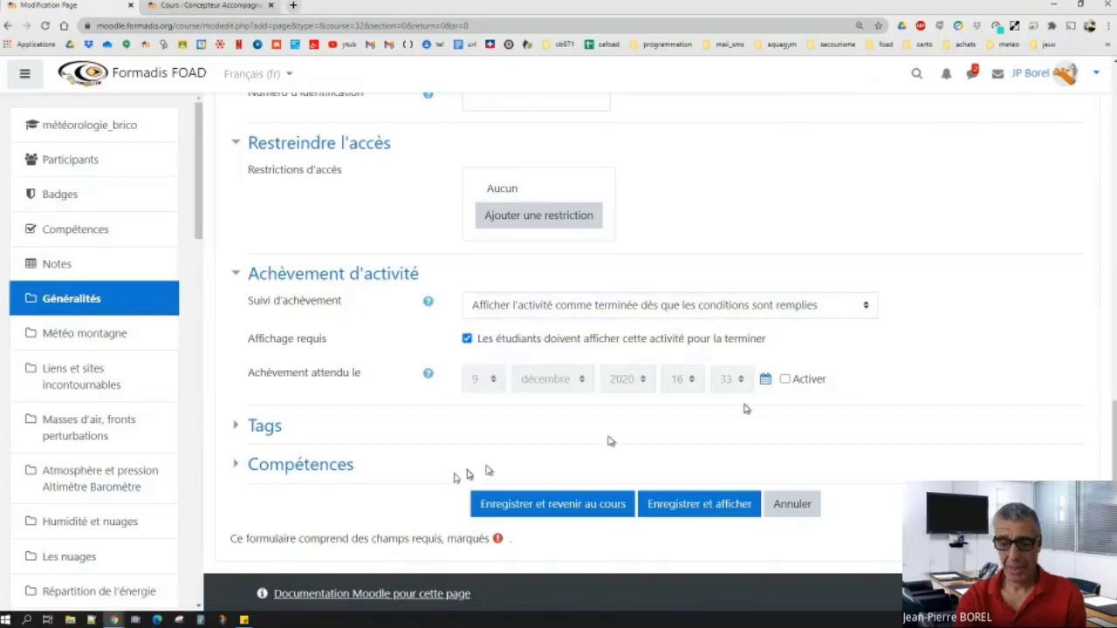
Expand the Tags and Compétences sections and examine their fields, along with the site search field.
click(274, 431)
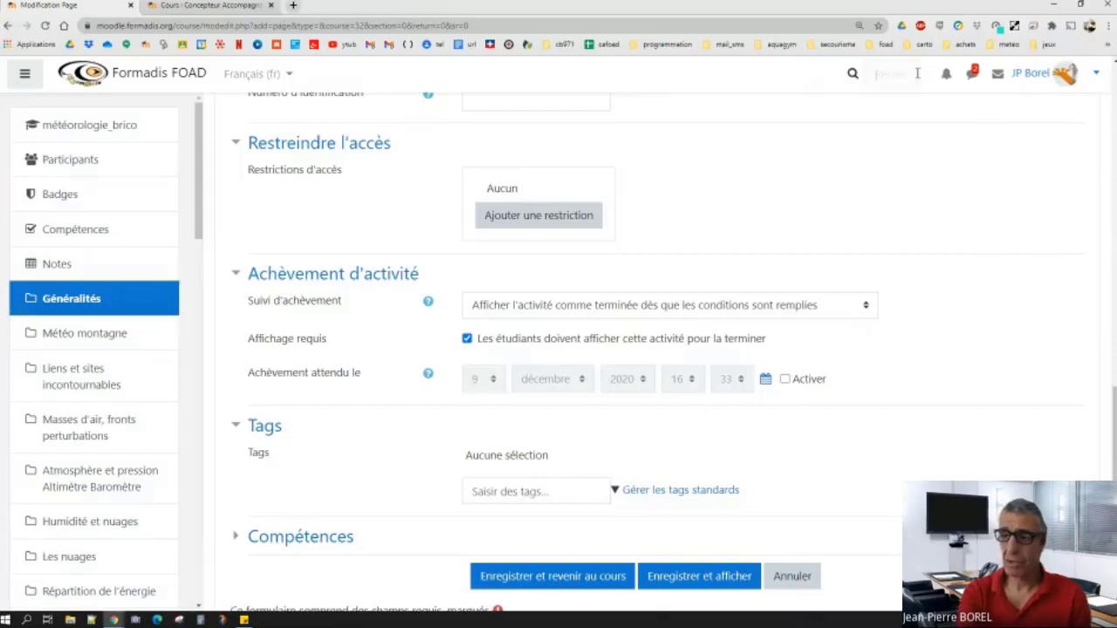
click(916, 73)
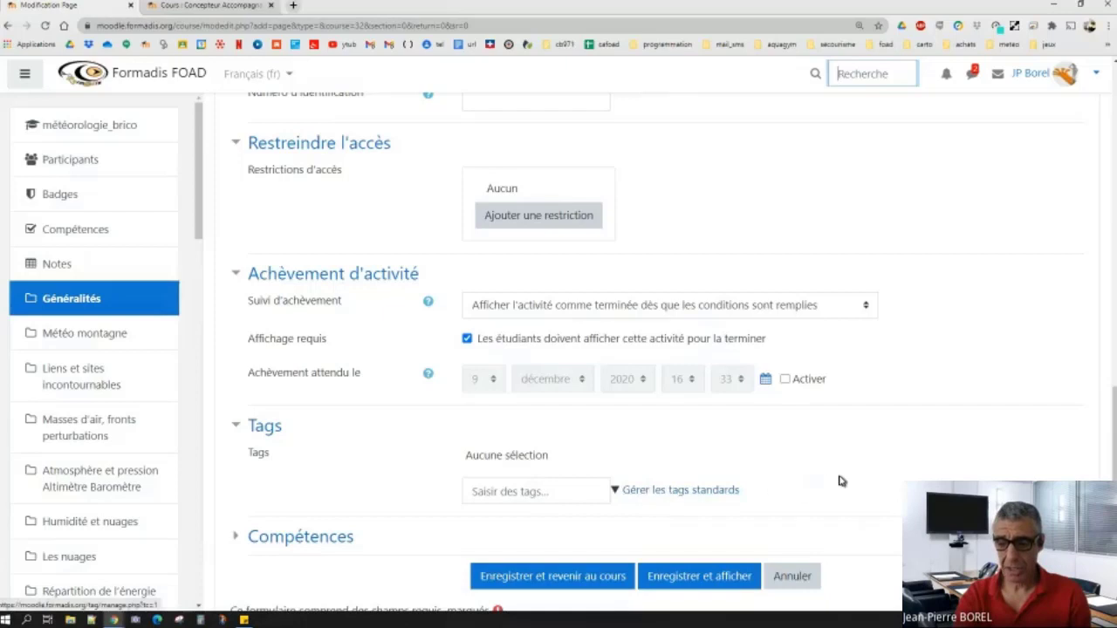
scroll(840, 479, down, 3)
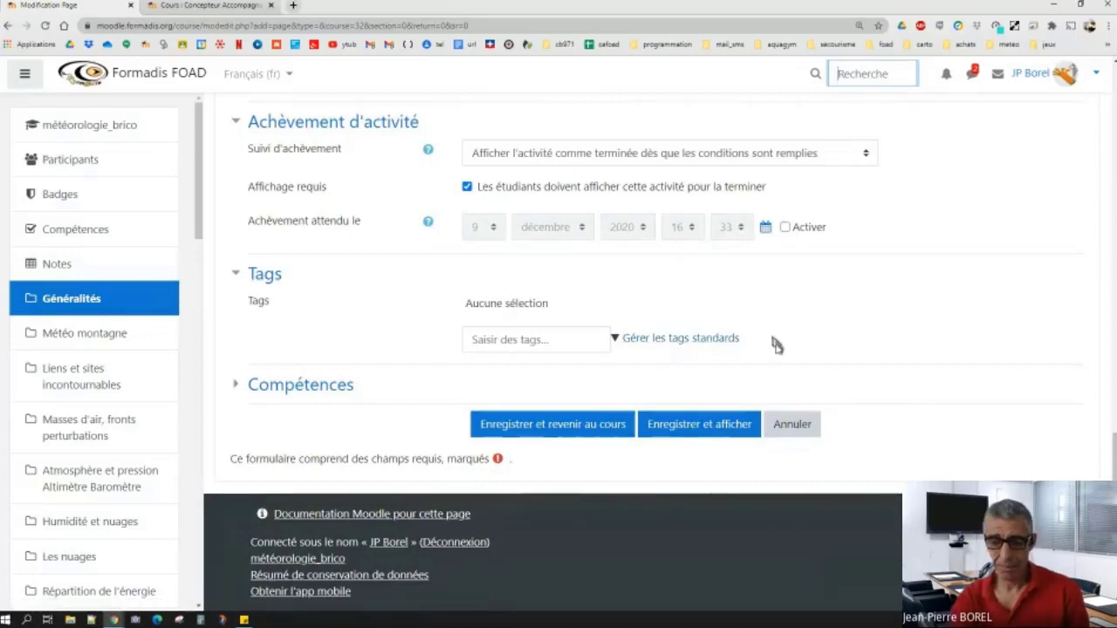
click(330, 389)
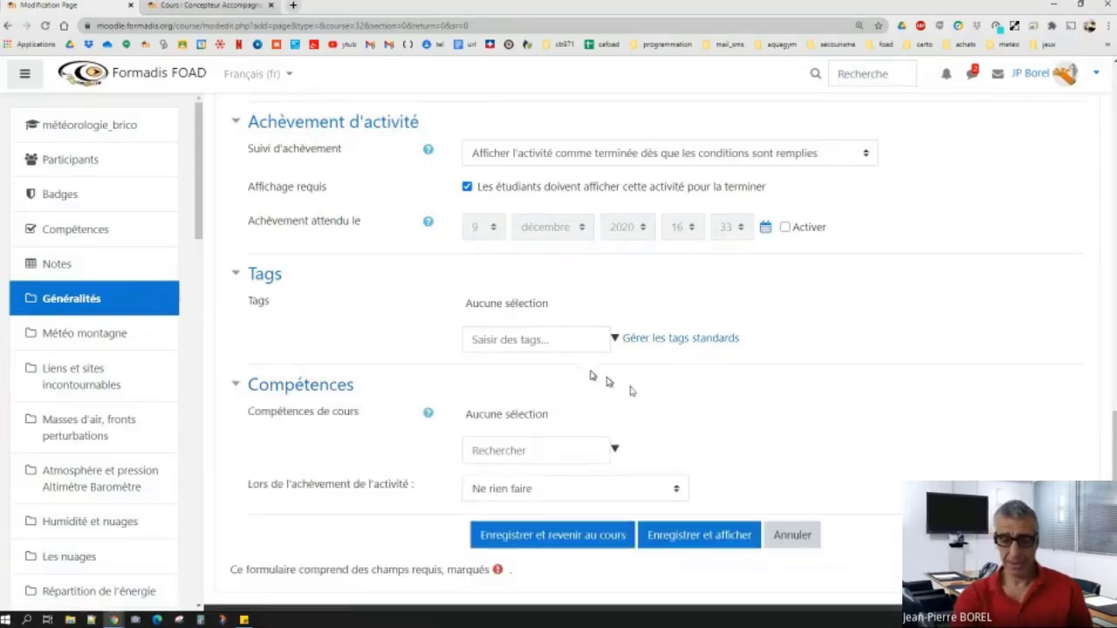
Save the new page, display it and look over its published content.
scroll(785, 410, down, 1)
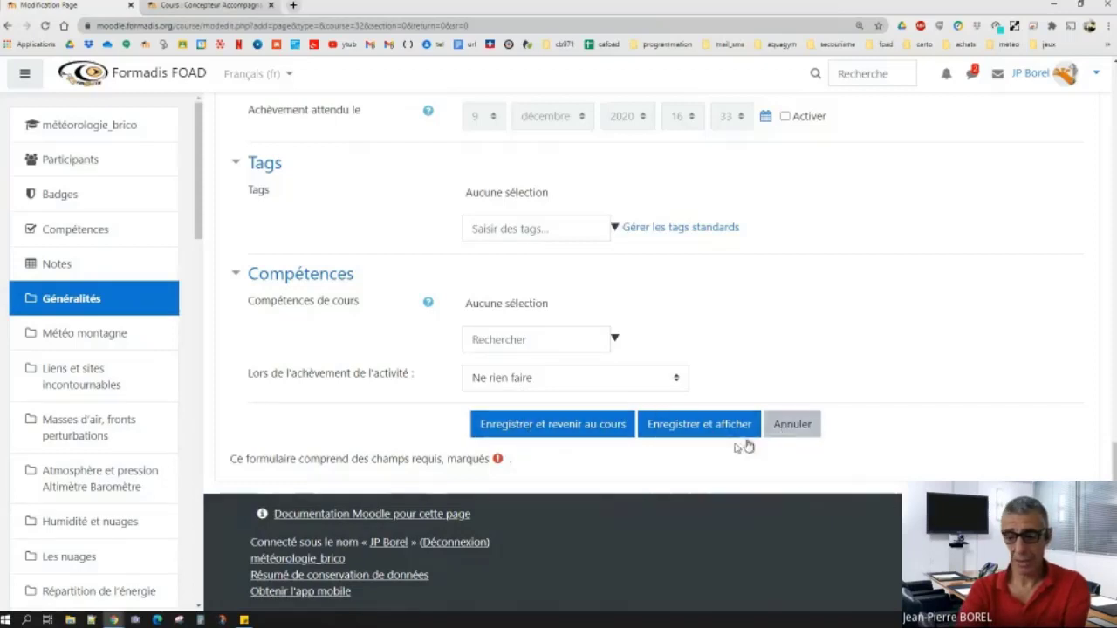
click(681, 428)
click(680, 426)
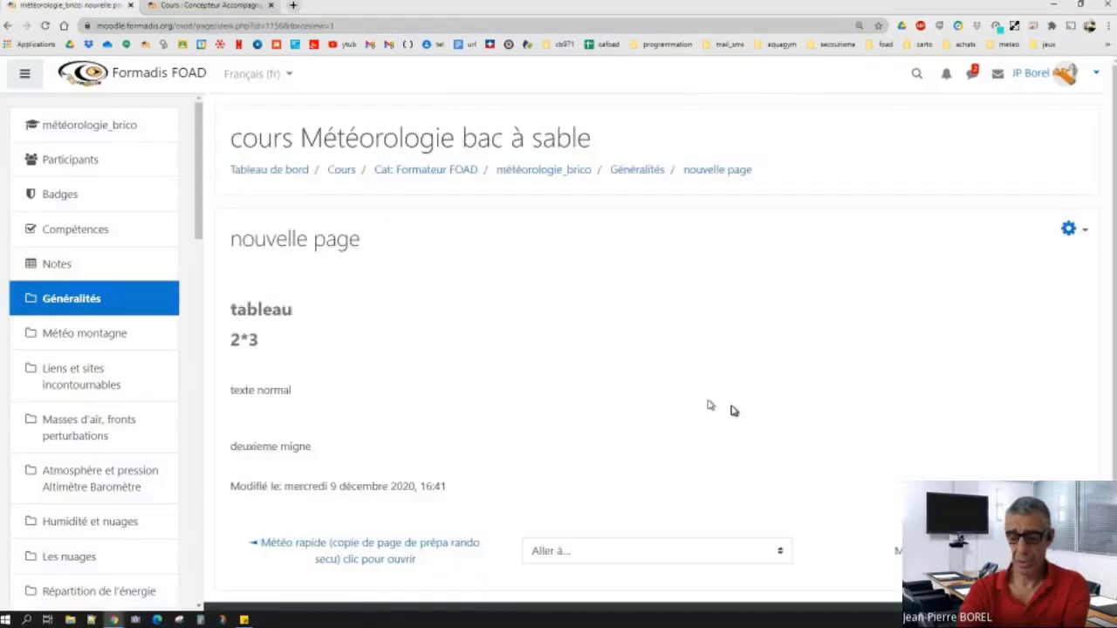
scroll(690, 379, down, 2)
scroll(663, 407, up, 2)
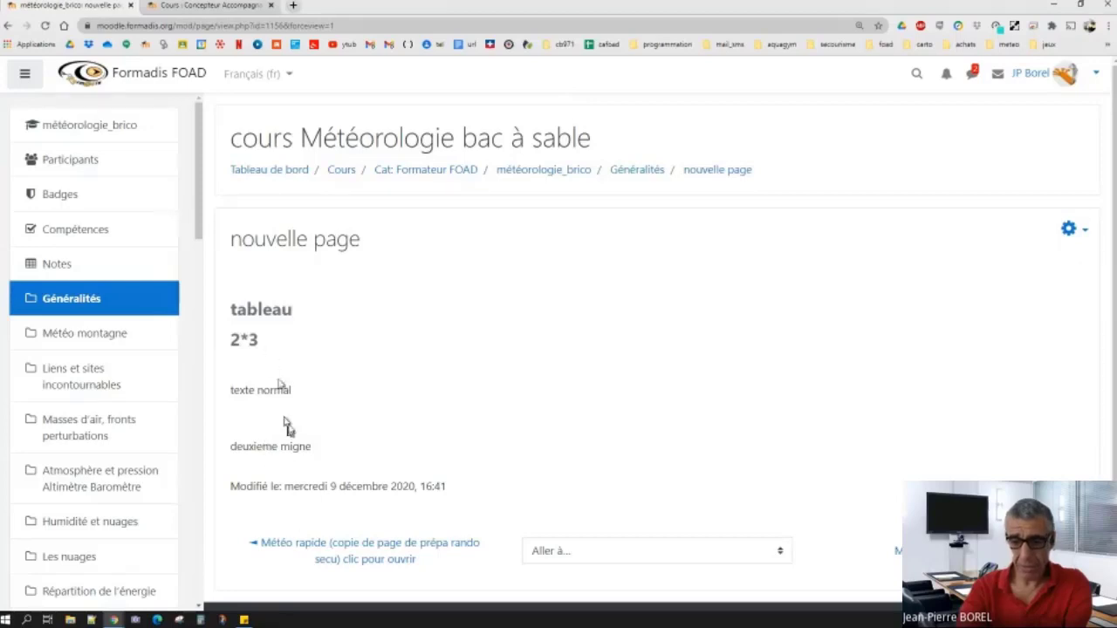
Return to the course's Généralités section and rename the new page as "nouvelle page brico jpb".
click(624, 171)
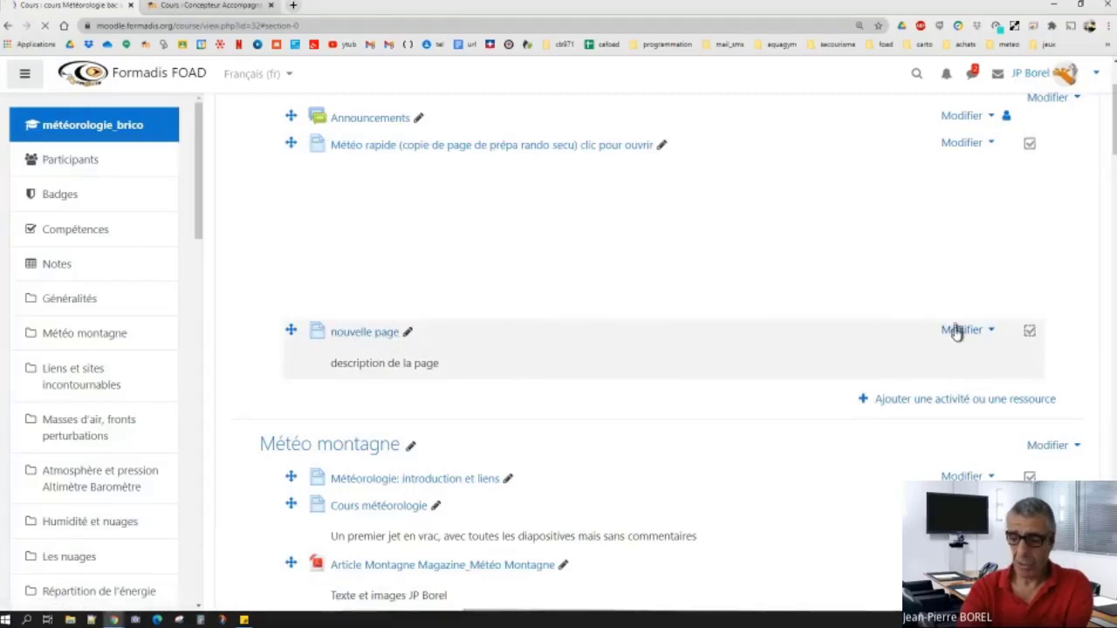
click(407, 332)
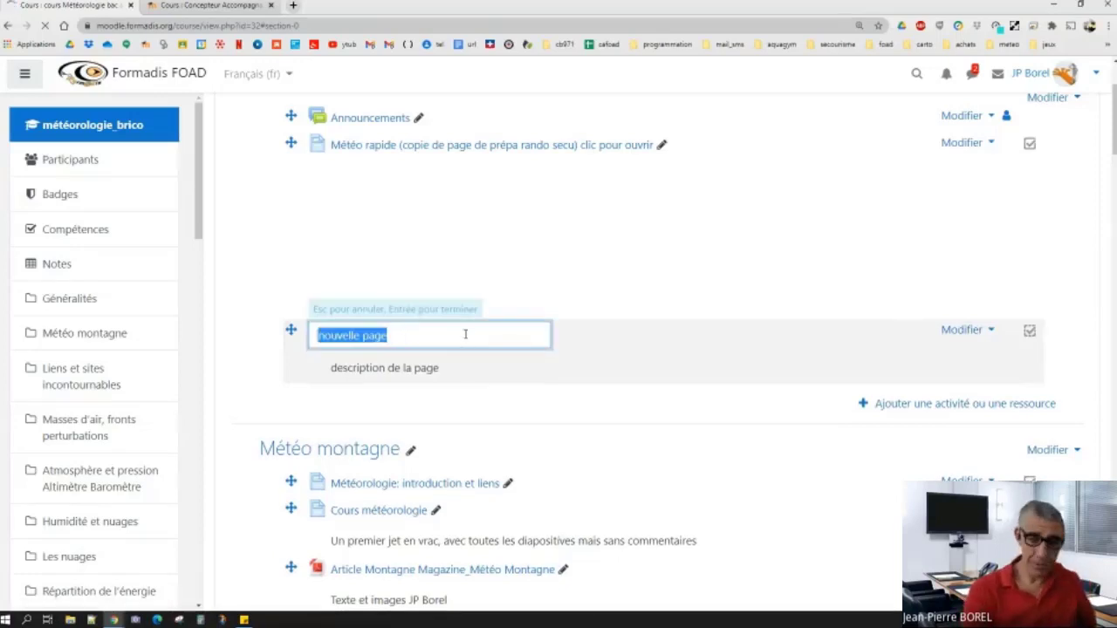
click(411, 338)
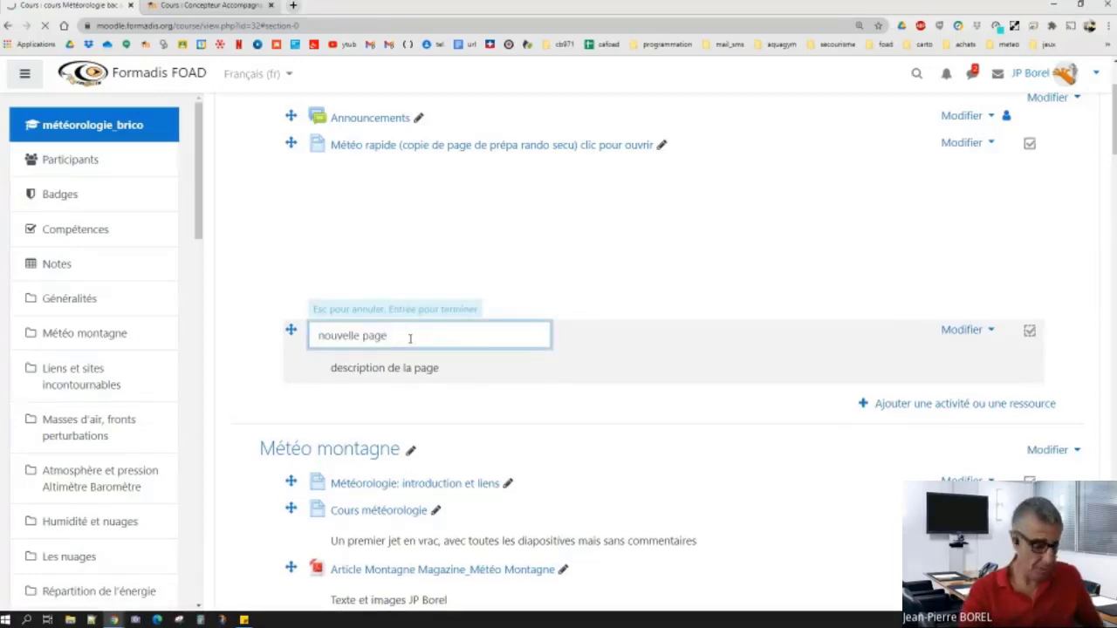
text(brico )
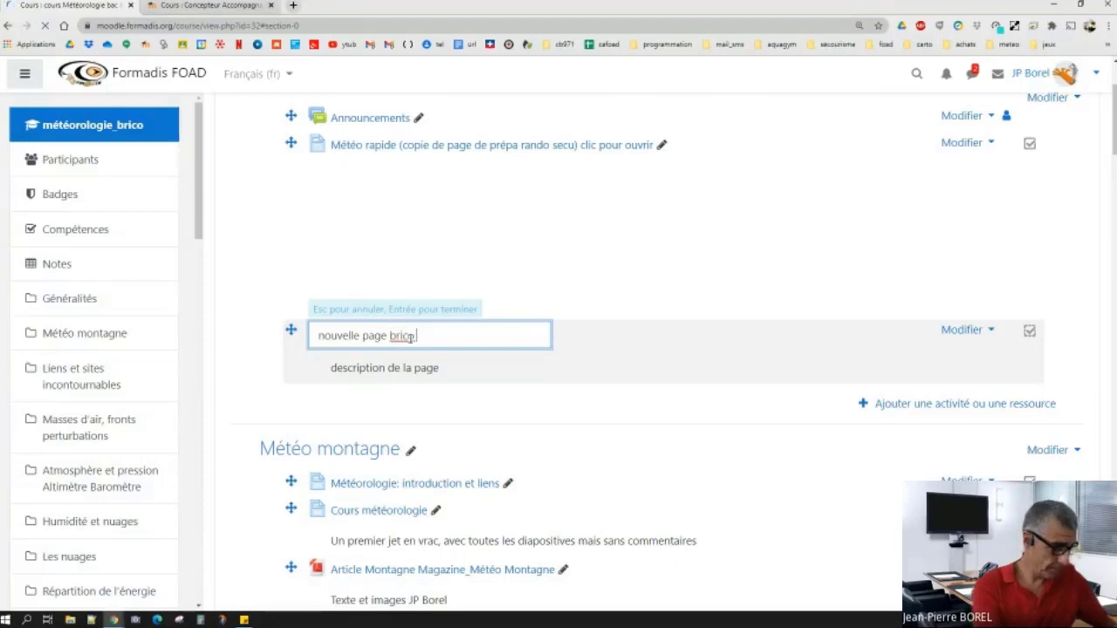
text(jpb)
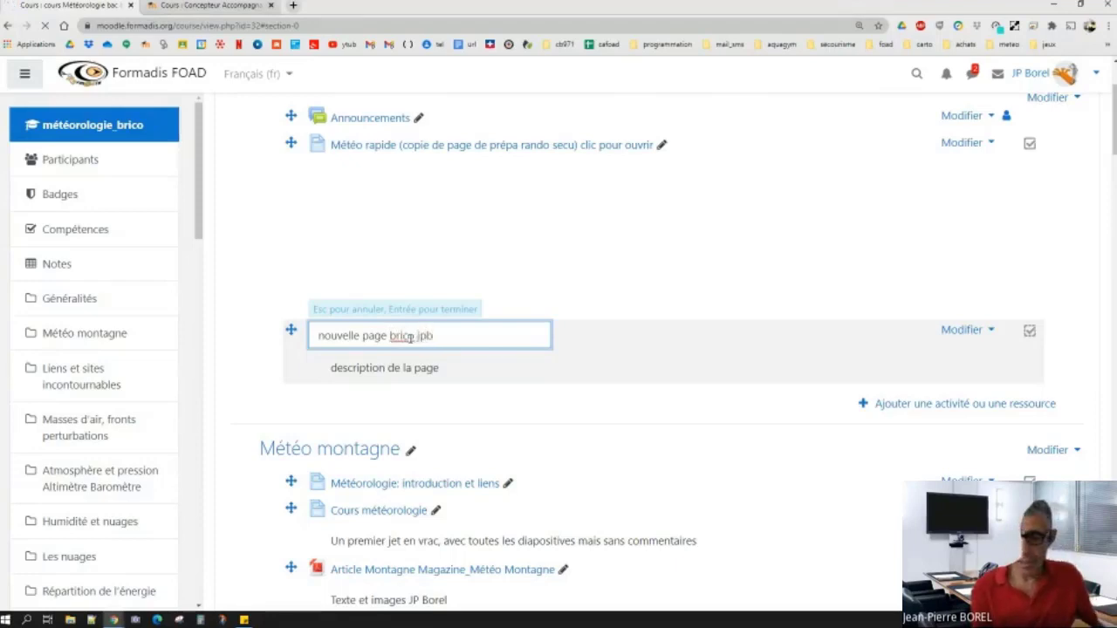
key(Return)
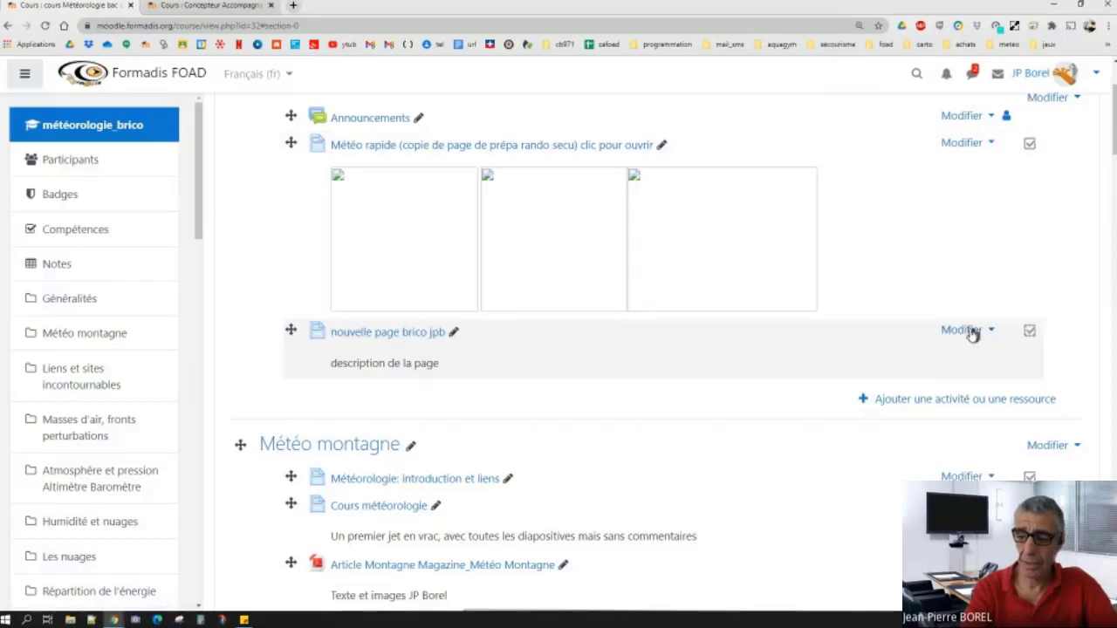
Open the activity and resource chooser, look over the available types down to the resources, and close it without adding anything.
click(940, 401)
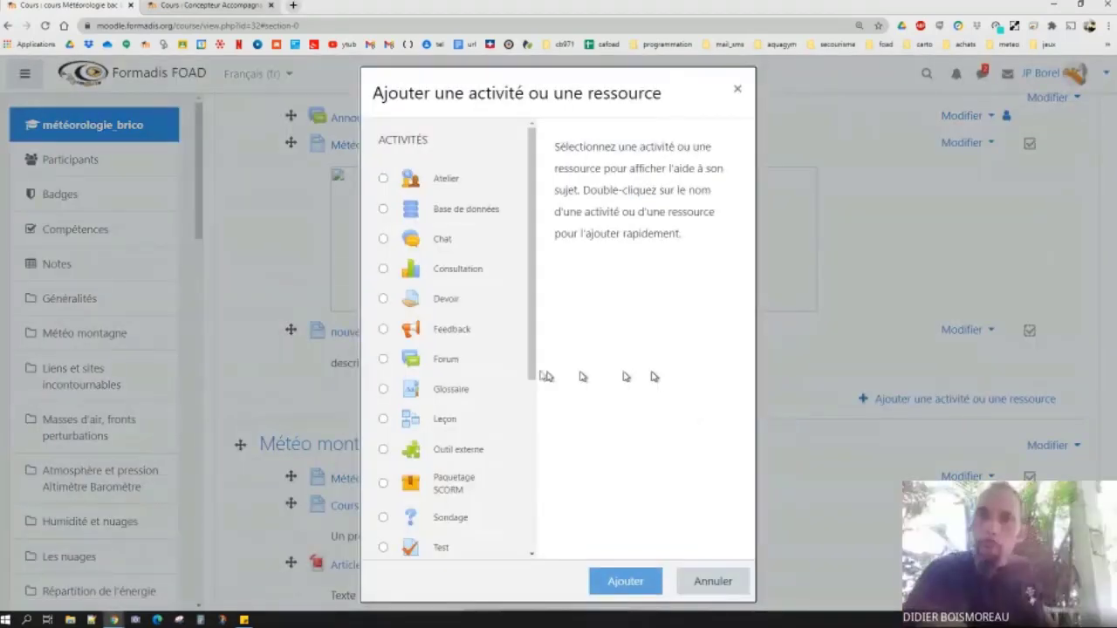
scroll(504, 375, down, 5)
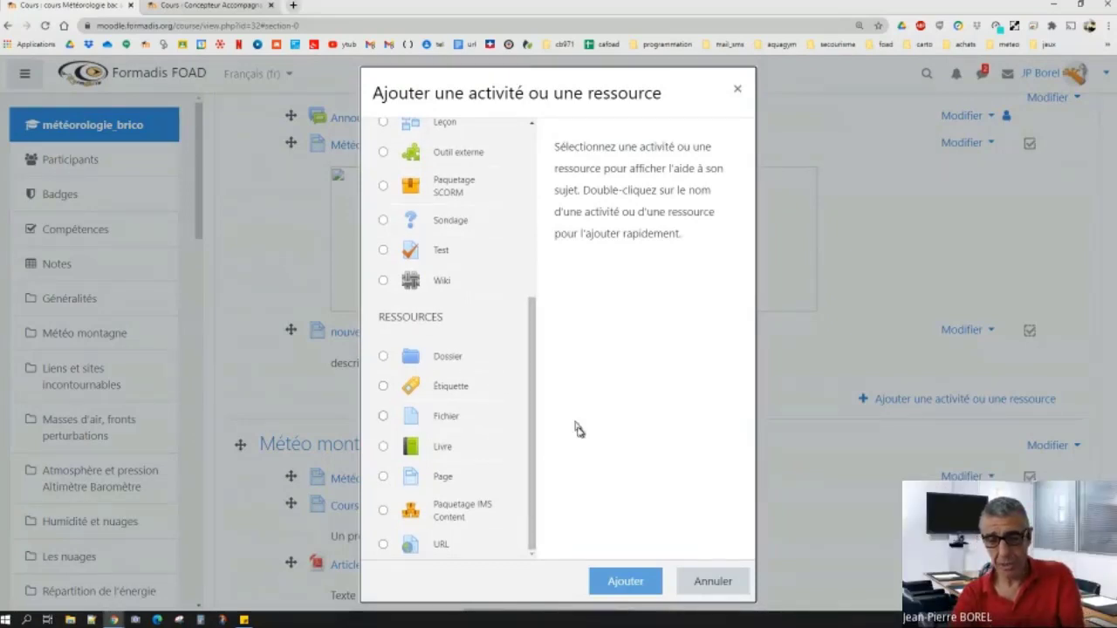
click(736, 90)
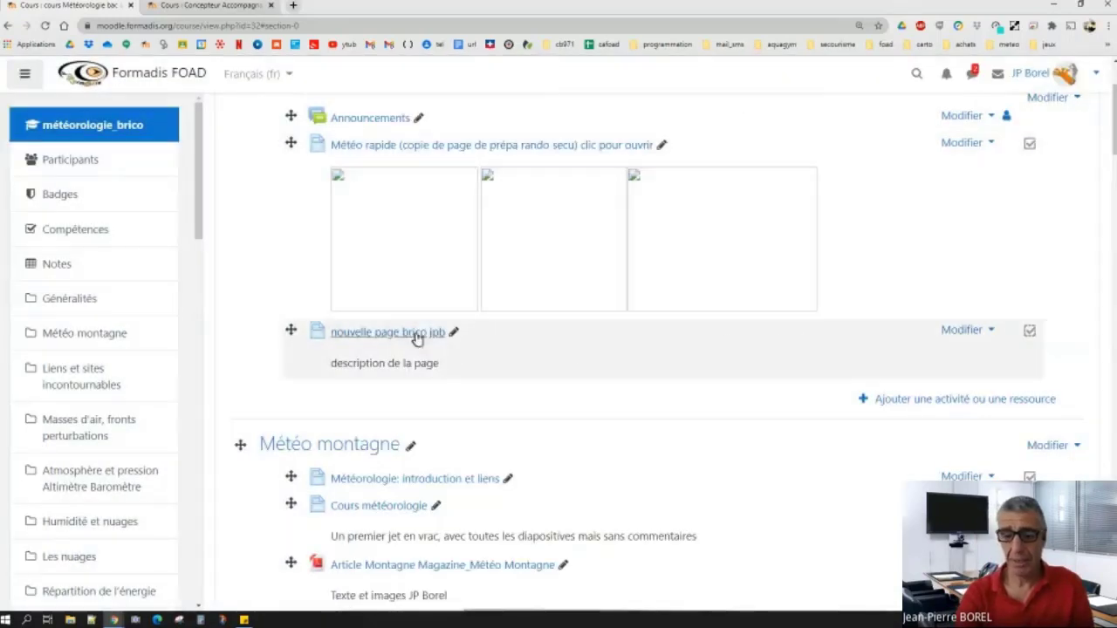
Open the settings of "nouvelle page brico jpb" and show the full set of tools of the Contenu de la page editor.
click(963, 331)
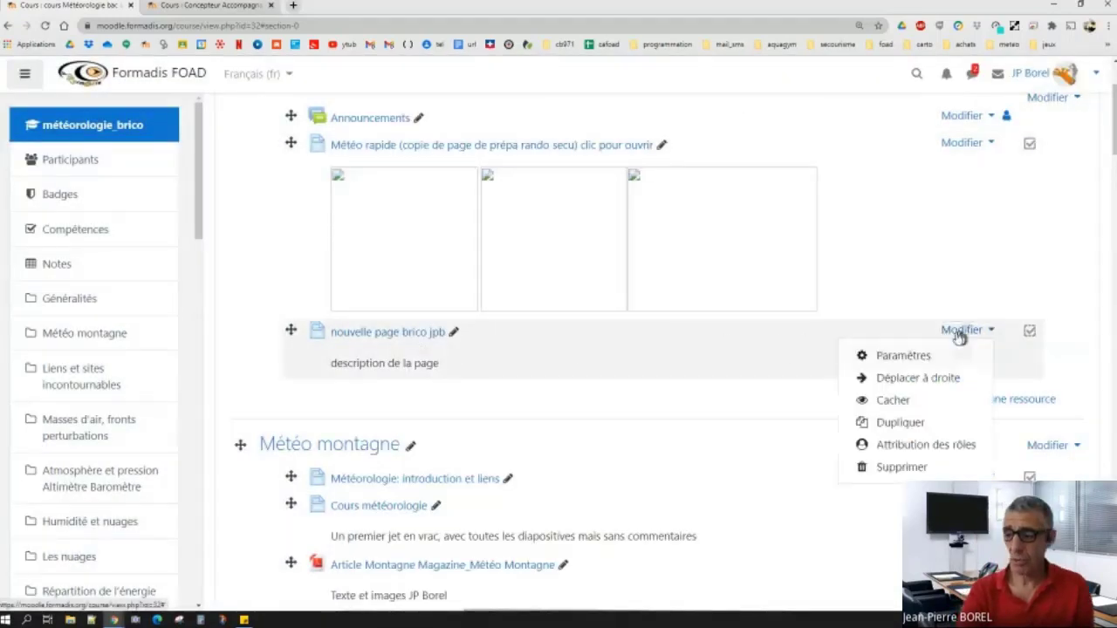
click(906, 357)
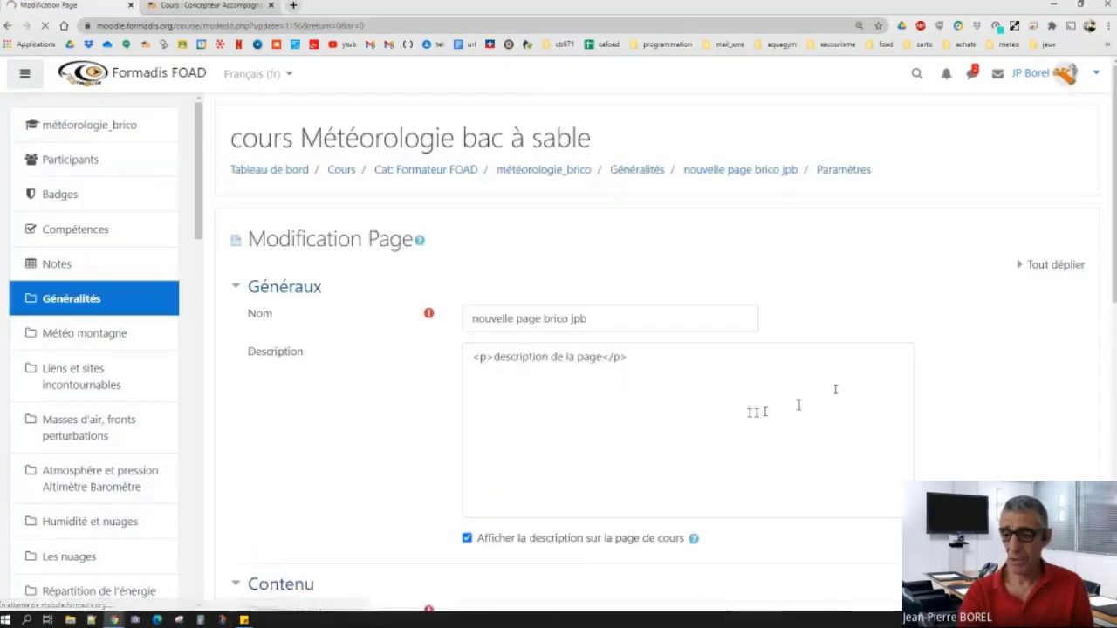
scroll(406, 448, down, 3)
scroll(410, 445, down, 2)
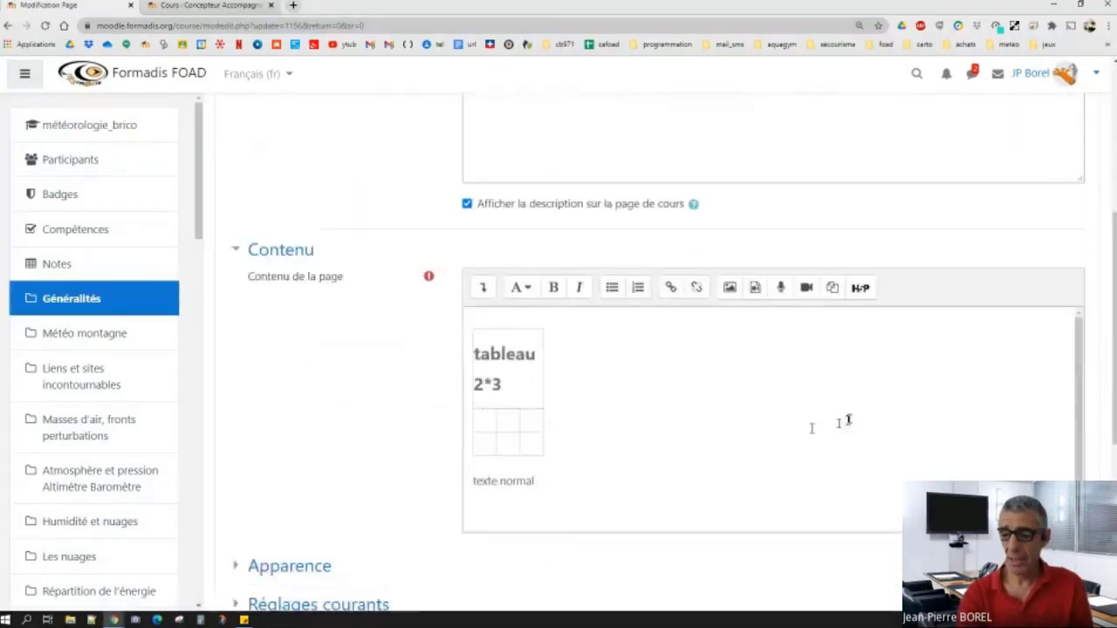
click(484, 290)
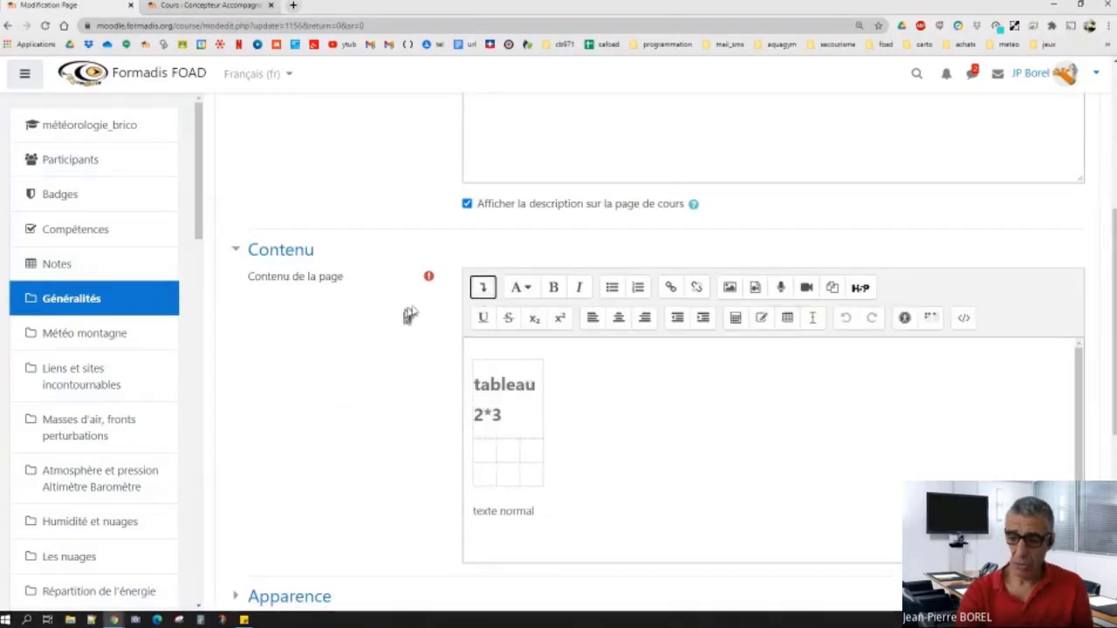
click(483, 287)
click(483, 289)
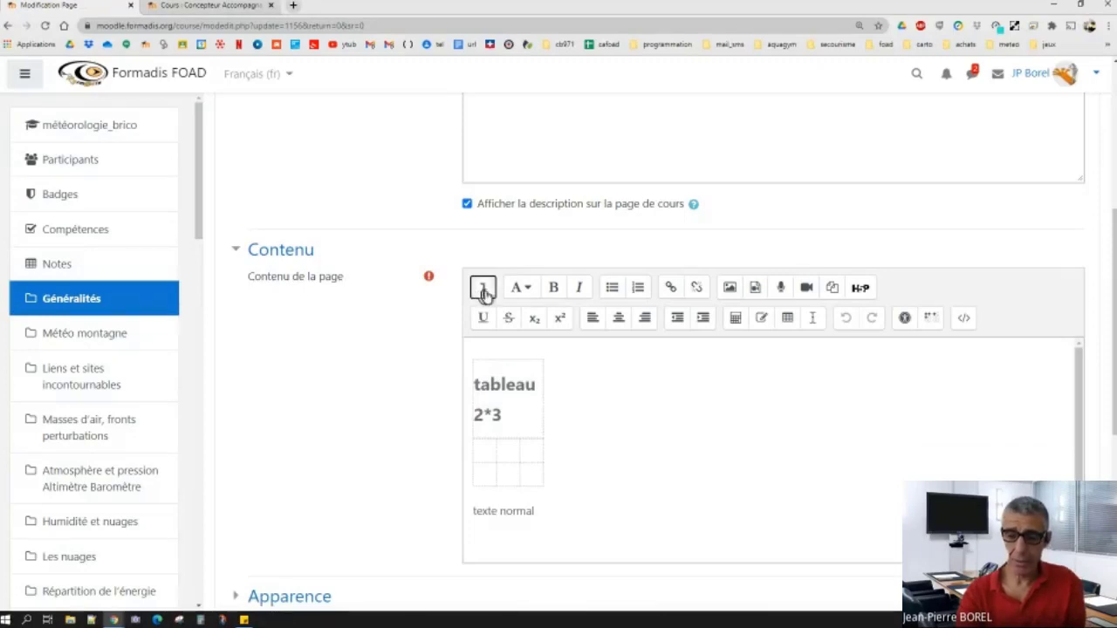
Examine the page content as HTML source code, then return to the formatted view and look over the table and text.
click(964, 320)
scroll(820, 460, down, 2)
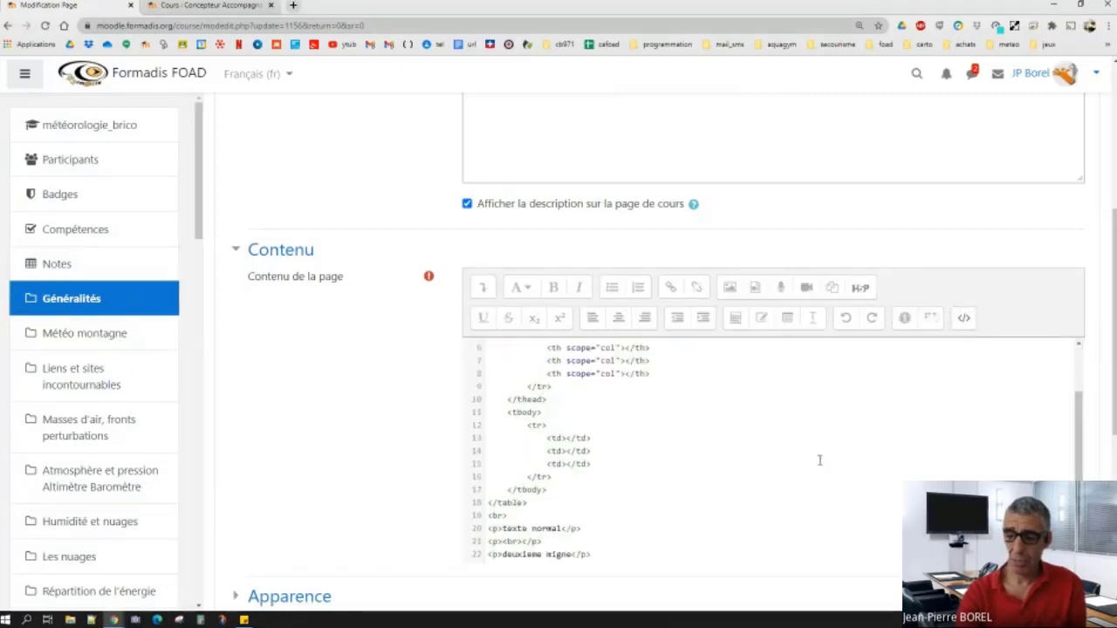
scroll(819, 459, up, 8)
click(964, 436)
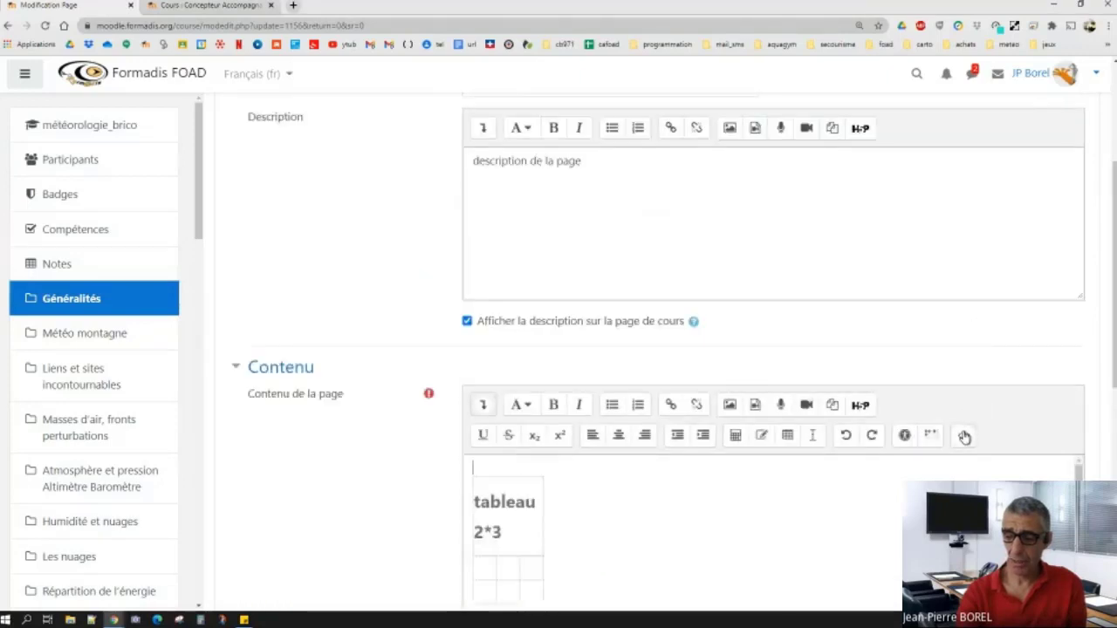
scroll(571, 489, down, 1)
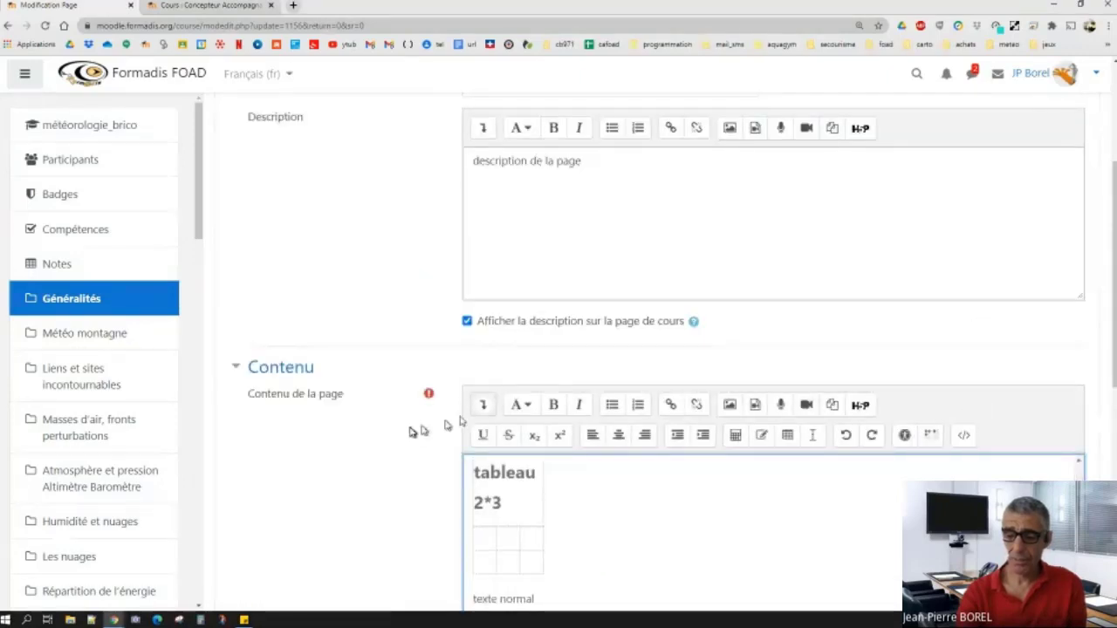
scroll(383, 497, down, 2)
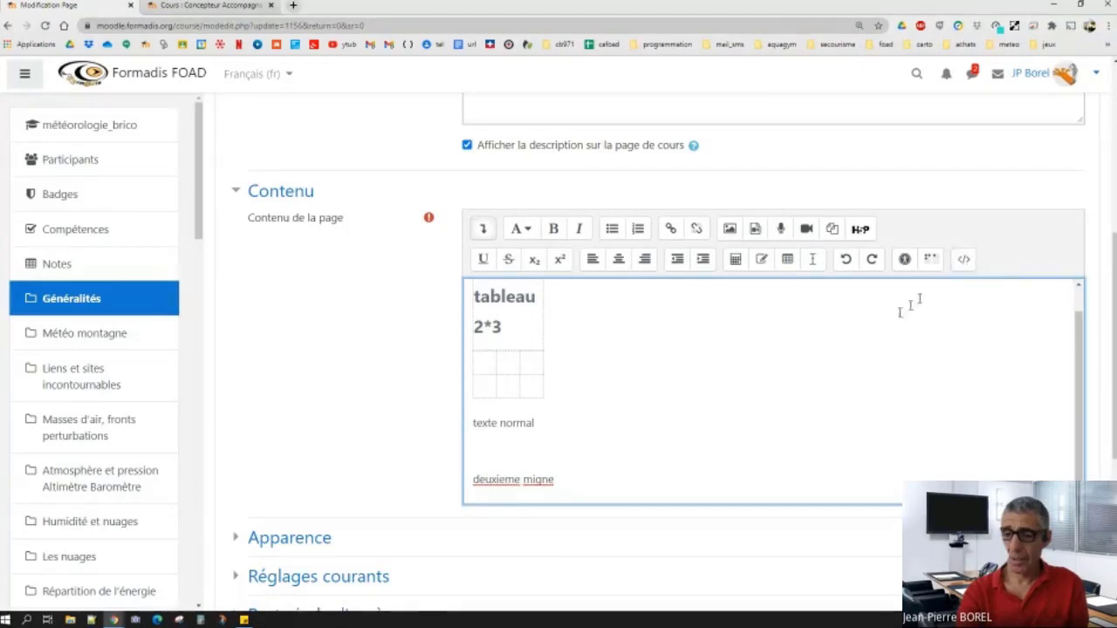
Highlight the words and the whole "texte normal" line in the page content, and examine the content's HTML code again.
double_click(493, 423)
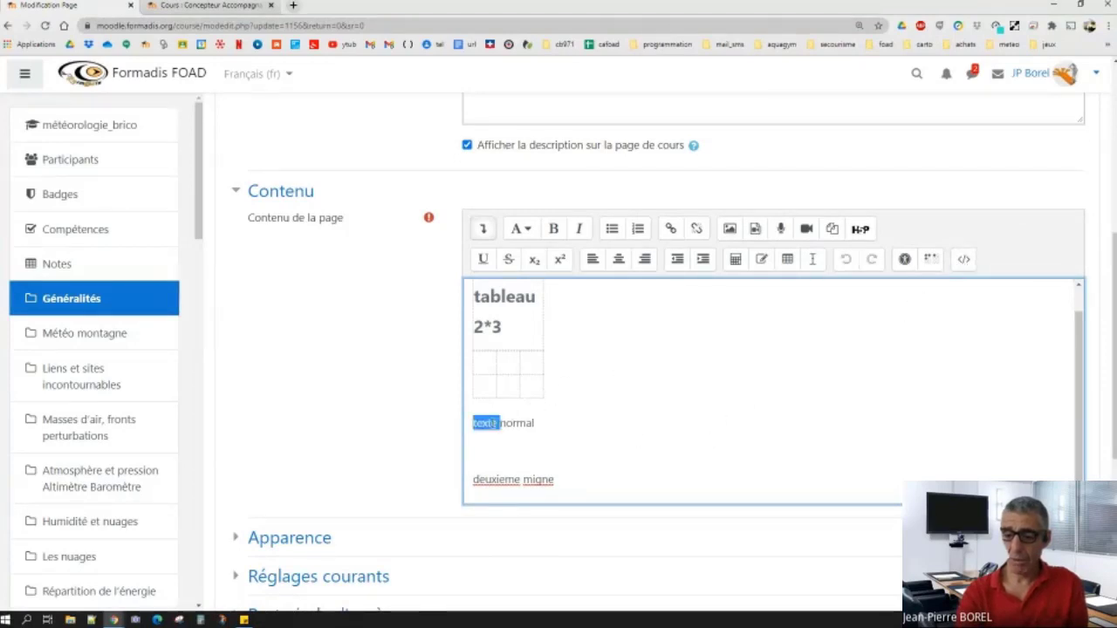
click(509, 423)
double_click(517, 424)
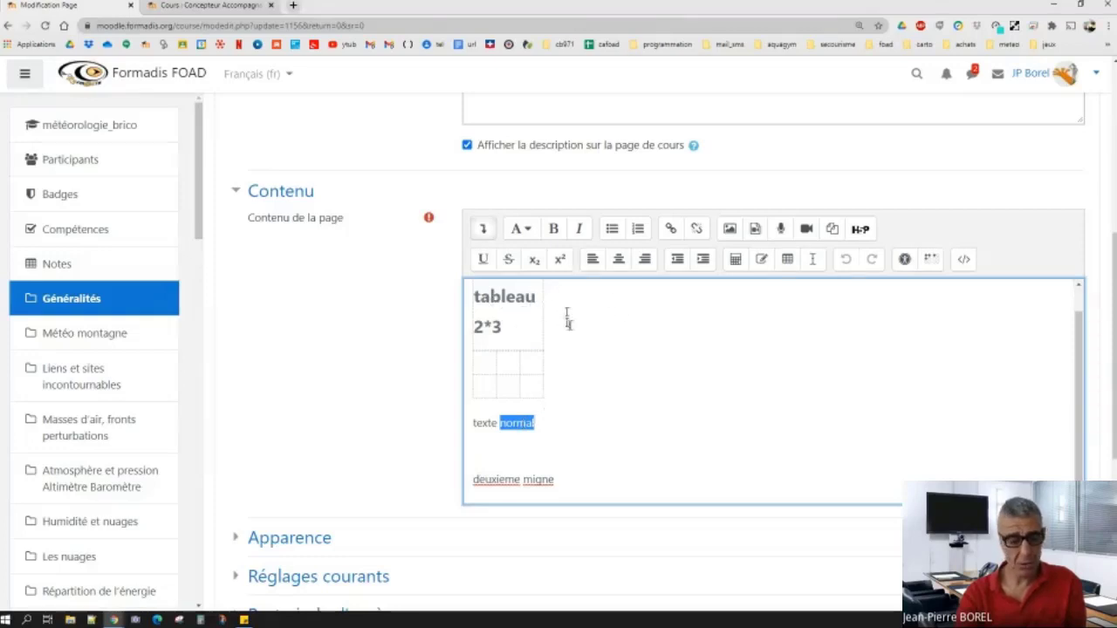
triple_click(519, 422)
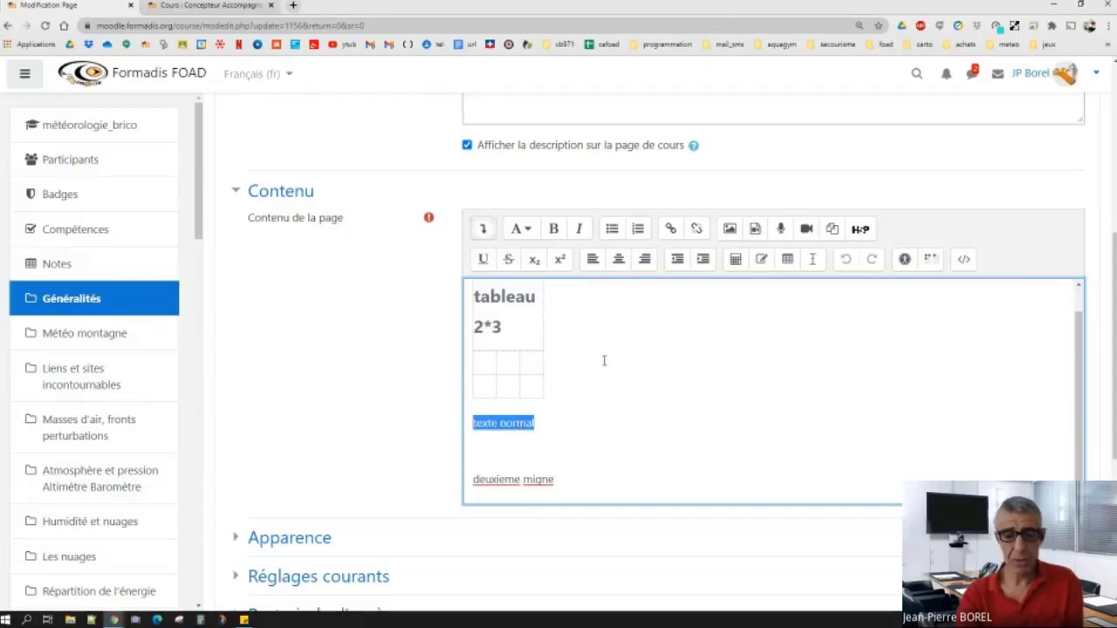
scroll(660, 349, up, 1)
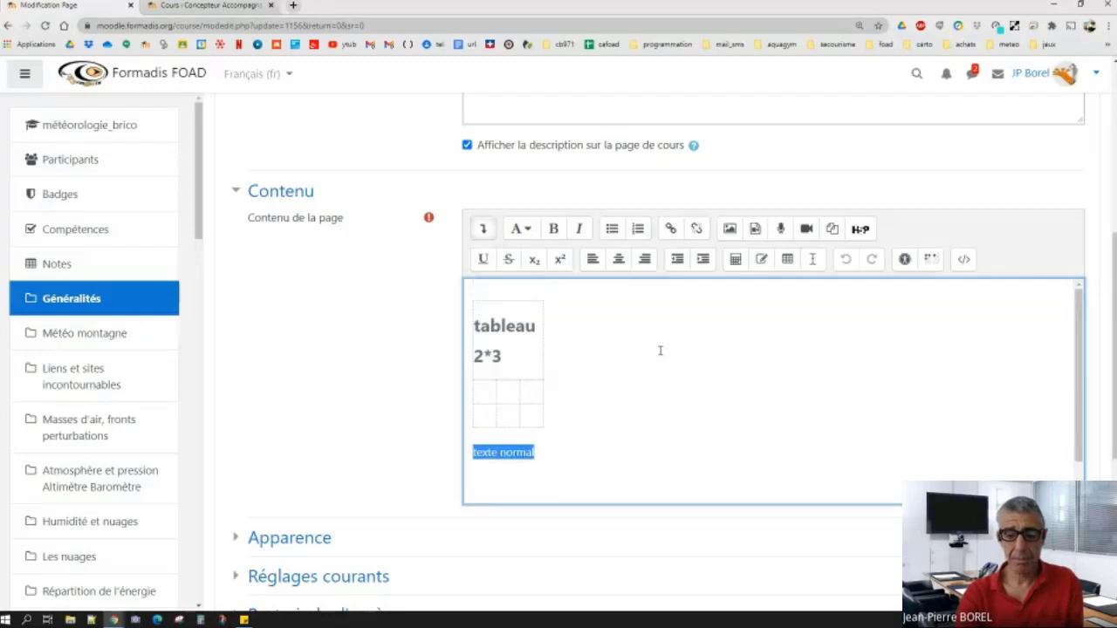
click(963, 262)
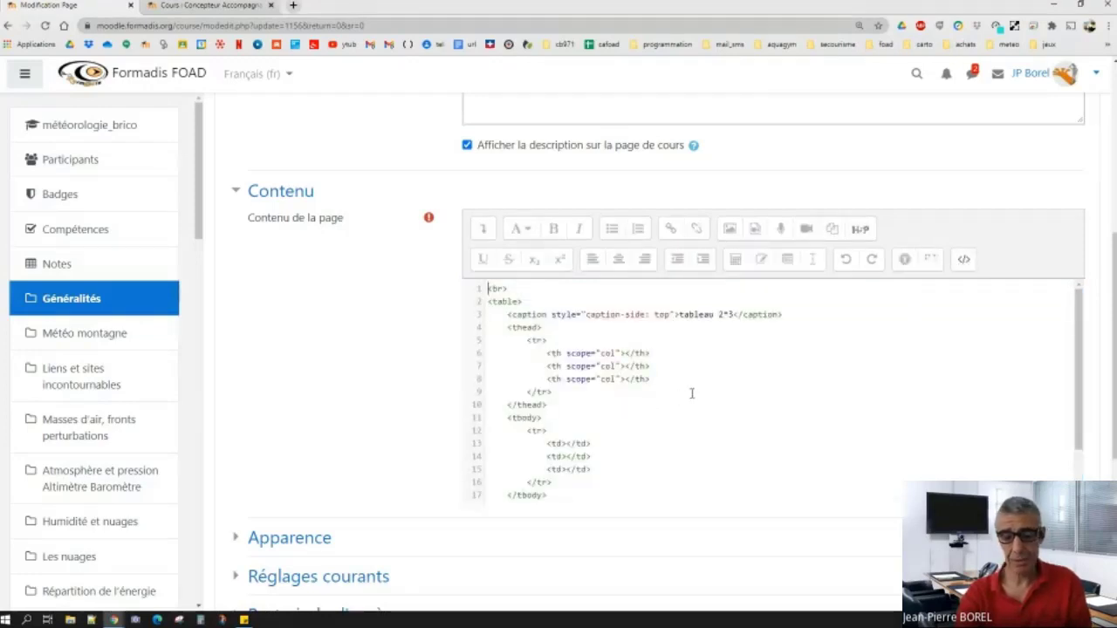
scroll(690, 397, up, 2)
scroll(680, 405, up, 3)
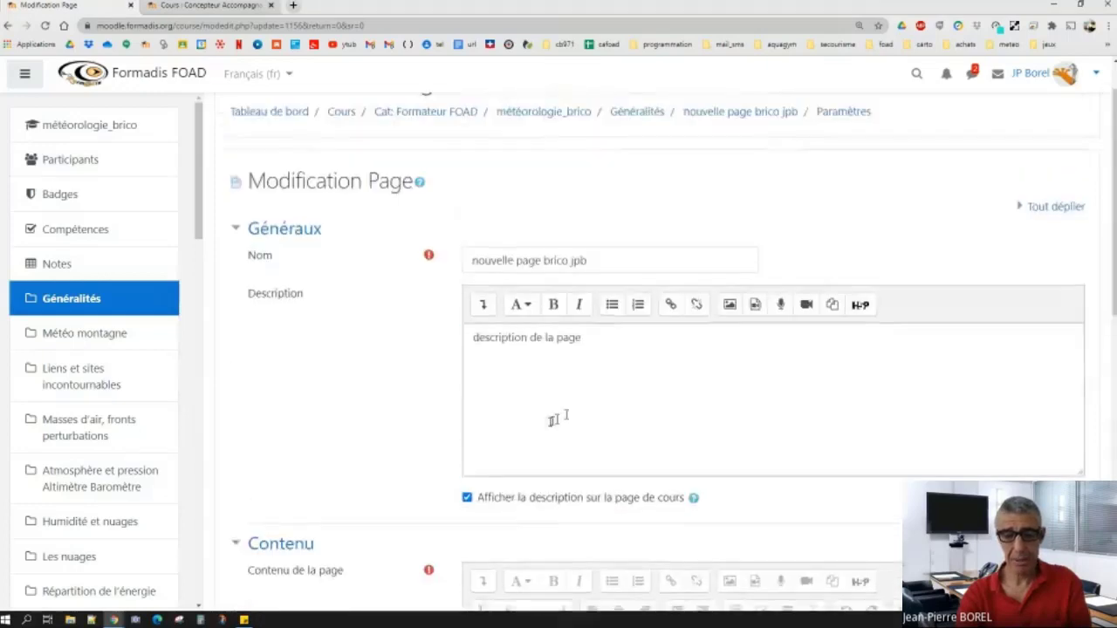
Close the settings form of "nouvelle page brico jpb" and return to the course page.
click(737, 171)
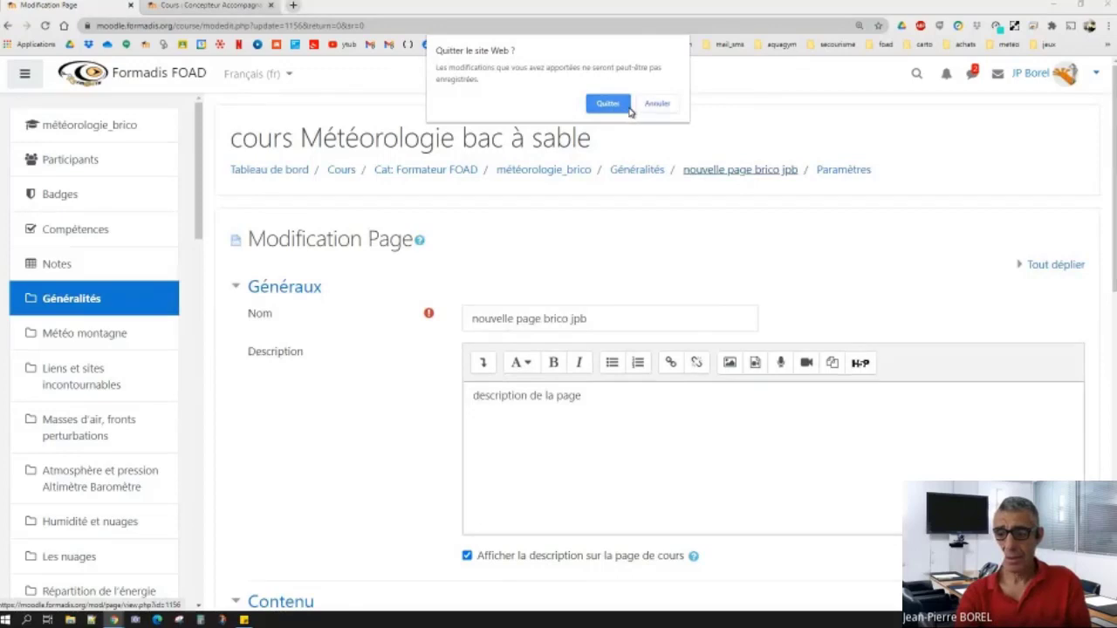
click(657, 104)
scroll(439, 442, down, 3)
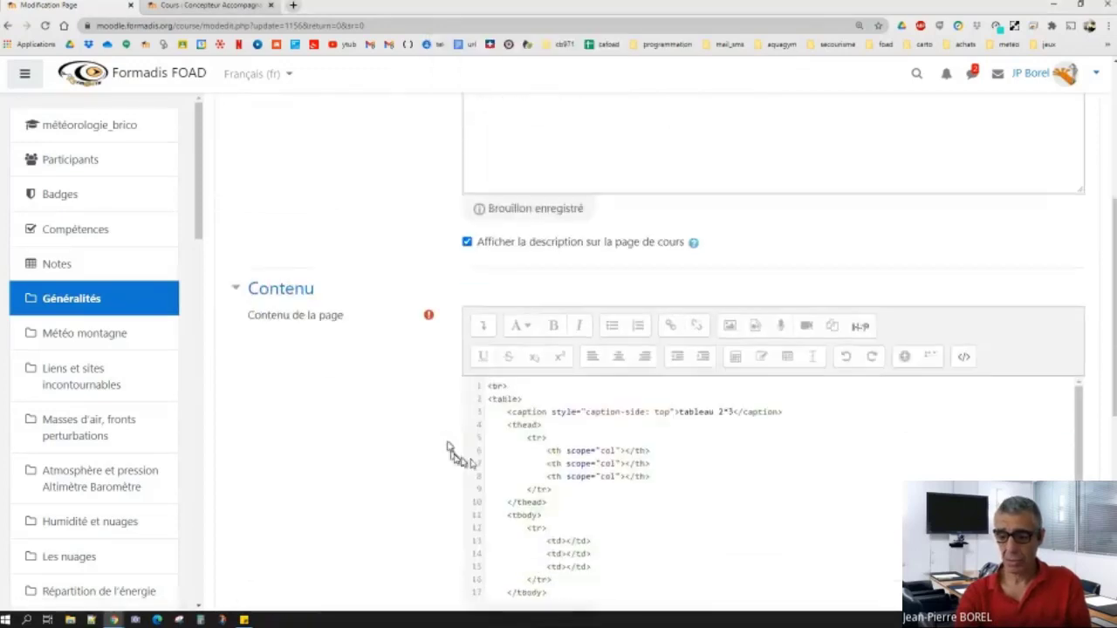
scroll(448, 447, down, 5)
click(781, 591)
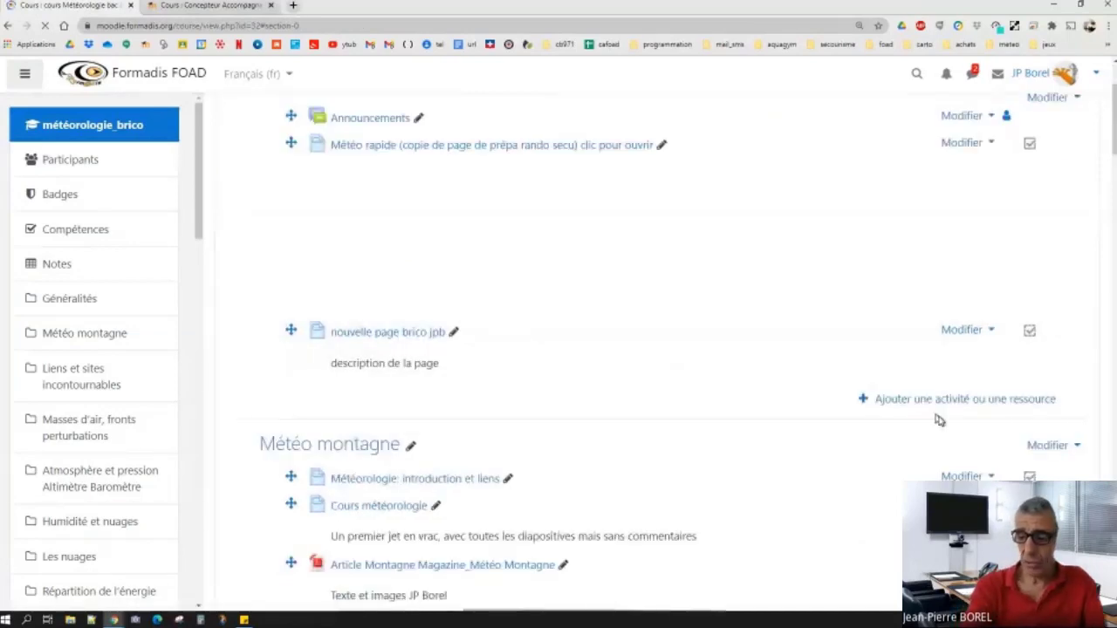
Reopen the activity and resource chooser in Généralités and review the resources and activities it offers.
click(930, 403)
scroll(440, 412, down, 5)
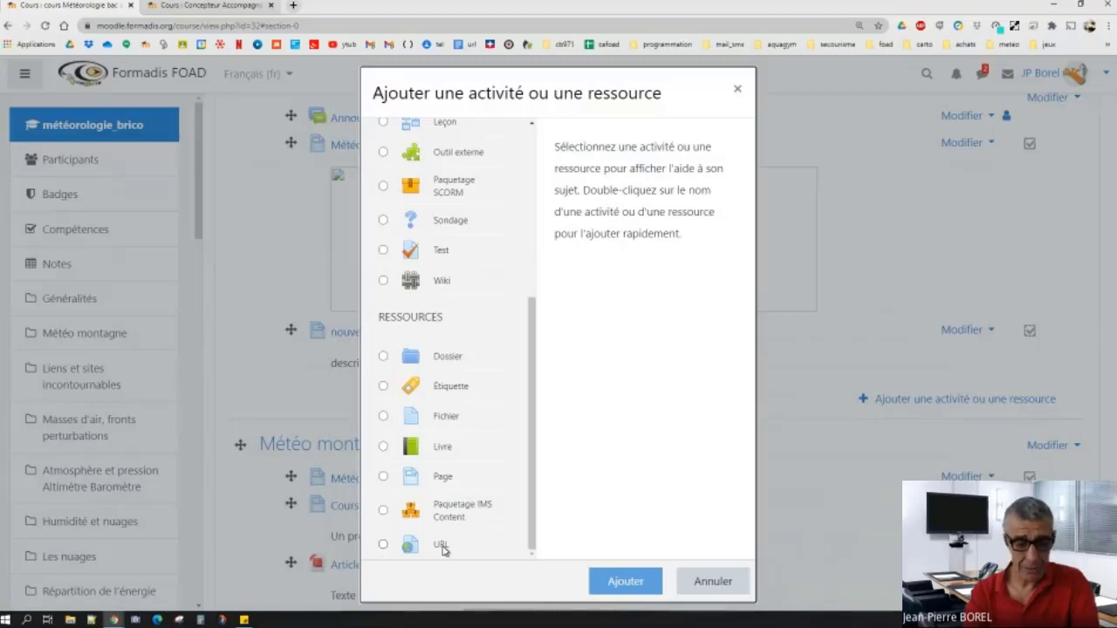
scroll(488, 456, up, 5)
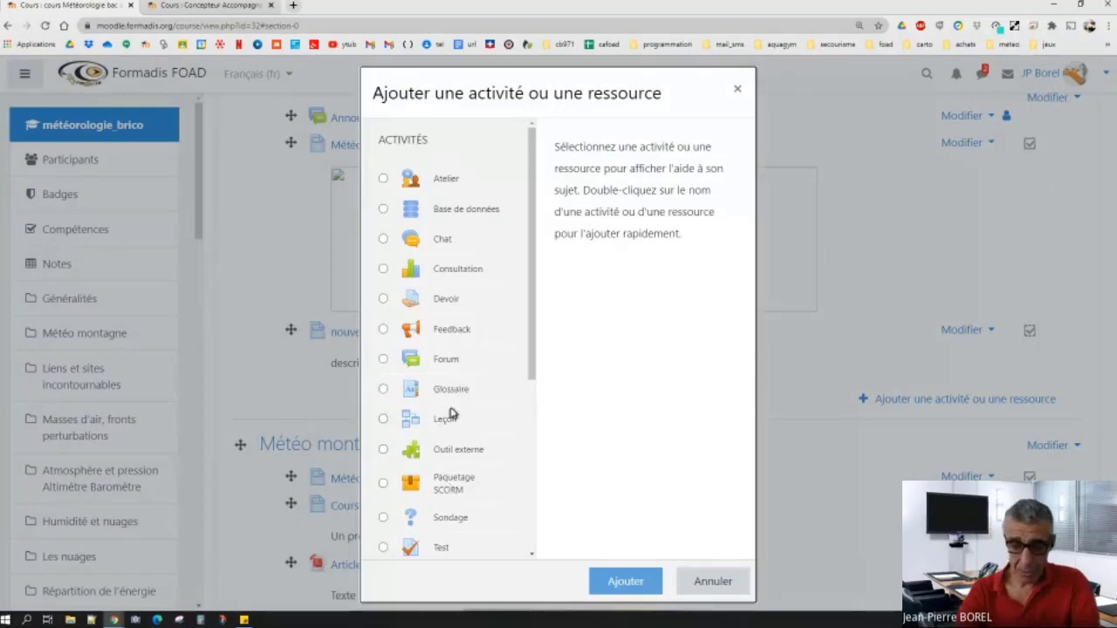
scroll(453, 420, down, 1)
scroll(452, 419, down, 2)
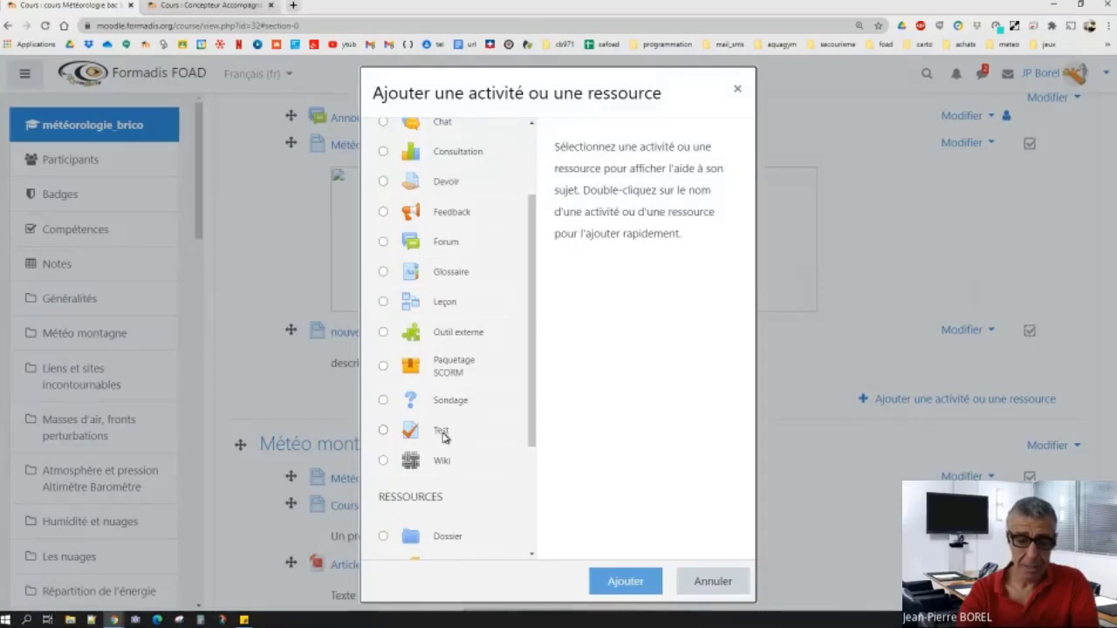
Select the Test activity in the chooser and read its full description, including its suggested uses.
click(442, 433)
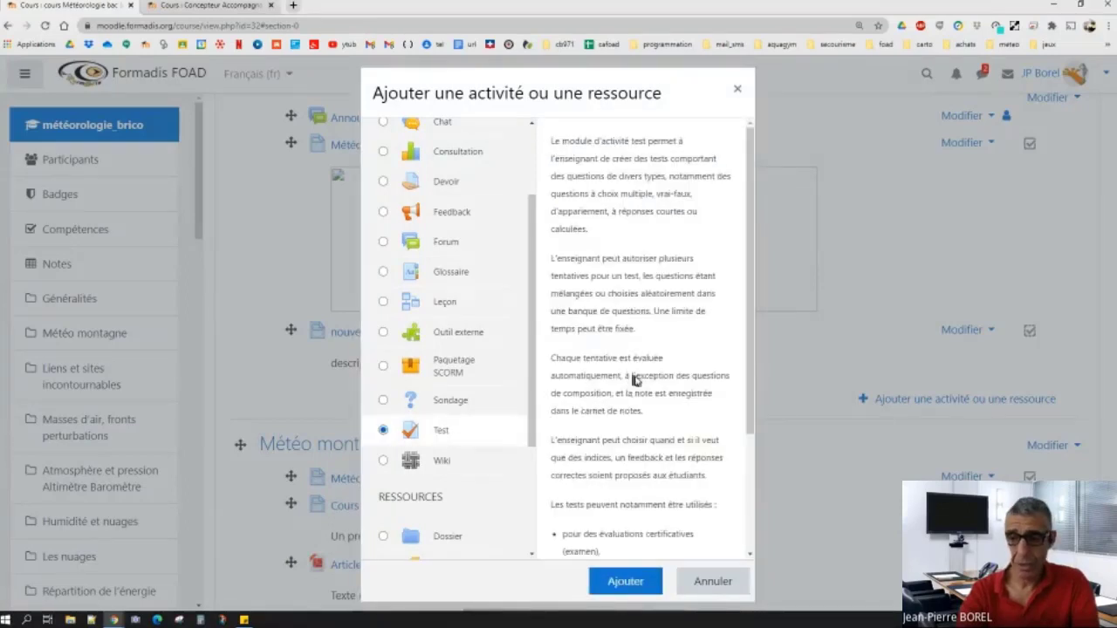
scroll(635, 380, down, 2)
scroll(635, 380, down, 1)
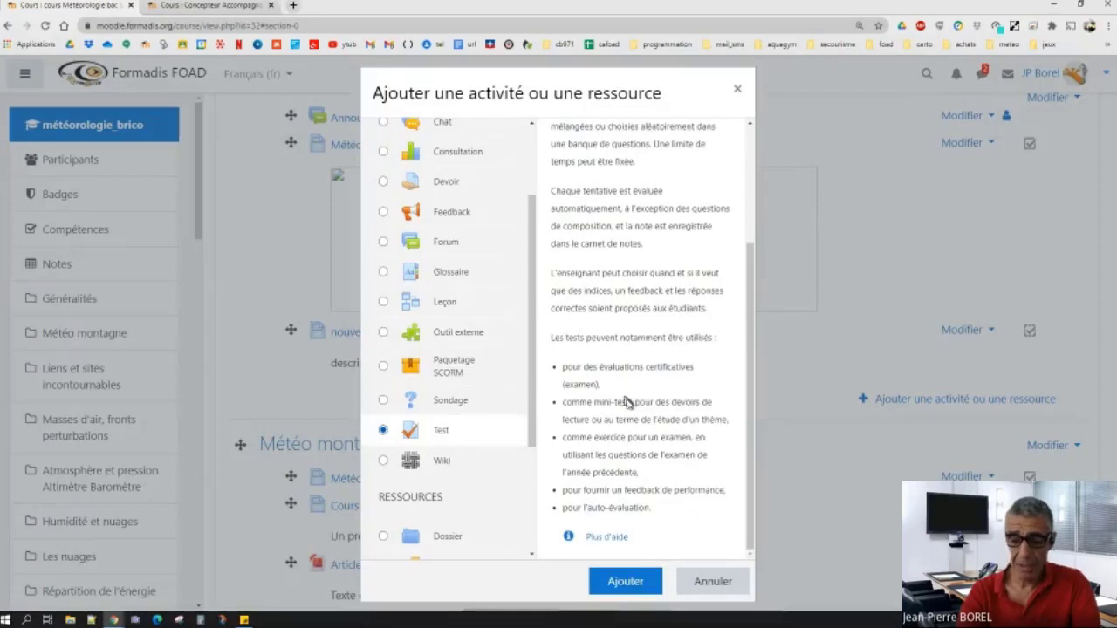
scroll(631, 403, up, 3)
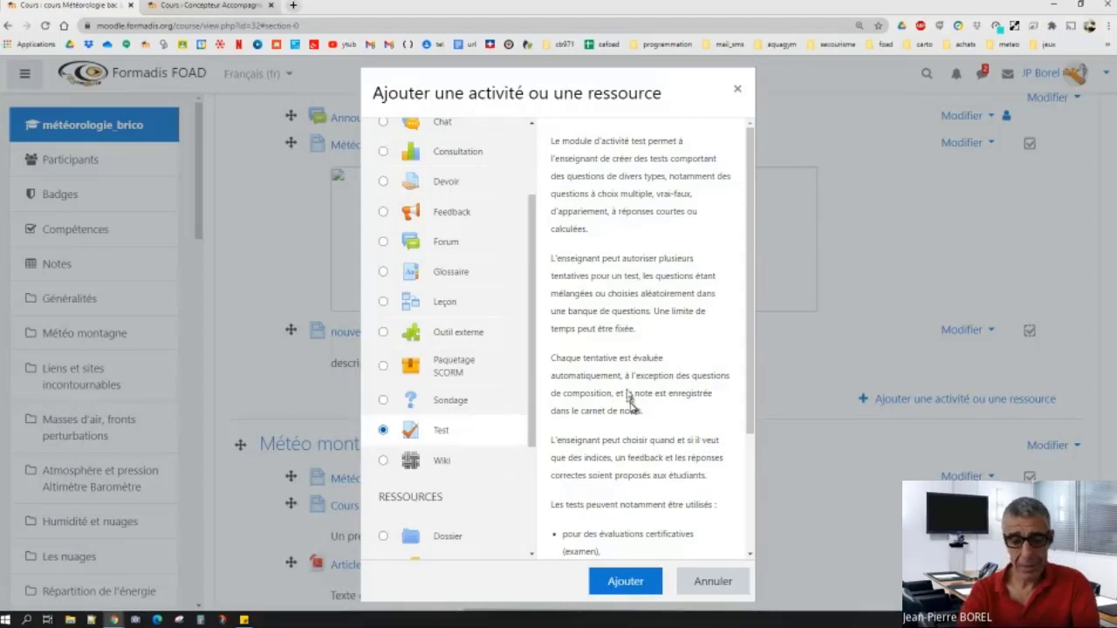
scroll(640, 354, down, 3)
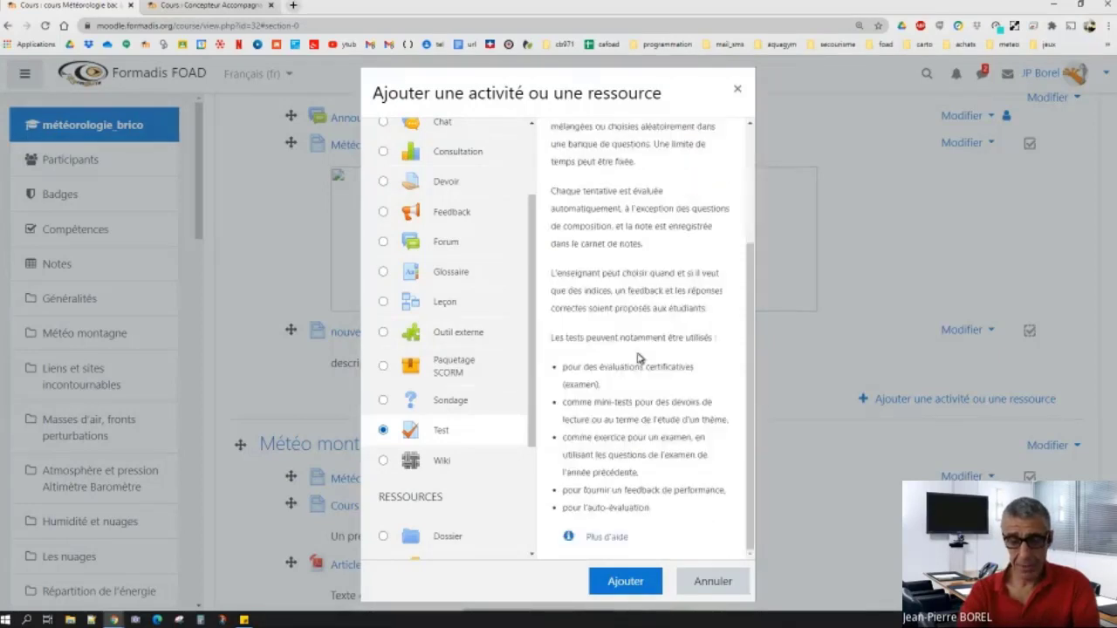
scroll(641, 358, up, 3)
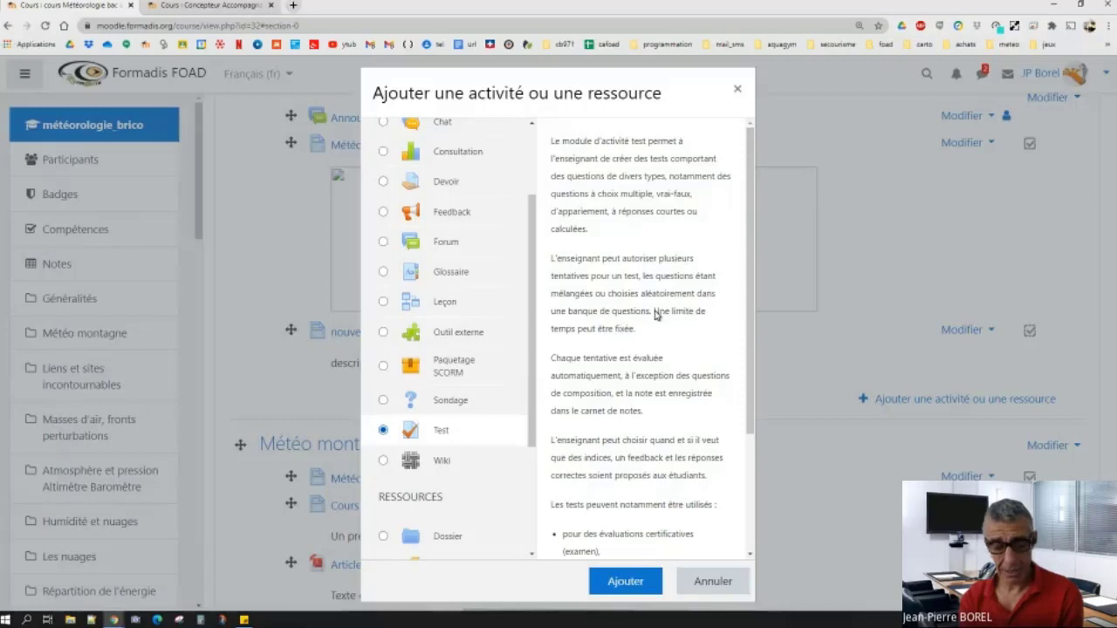
Close the activity chooser without adding anything and open the backup (Sauvegarde) settings of the météorologie_brico course.
click(721, 585)
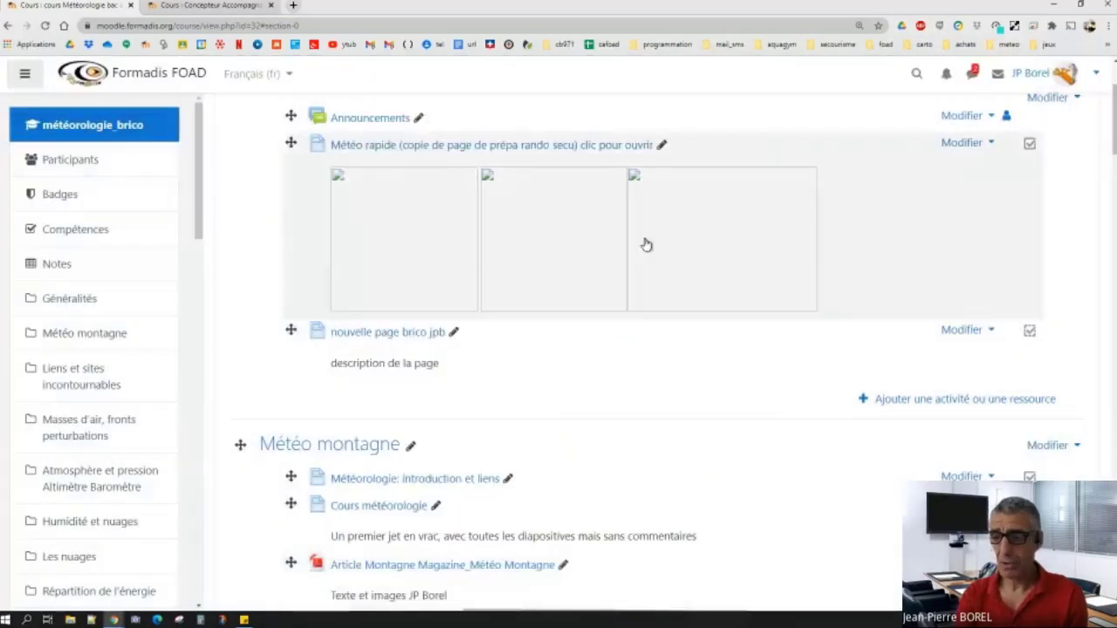
scroll(668, 236, up, 3)
click(1066, 140)
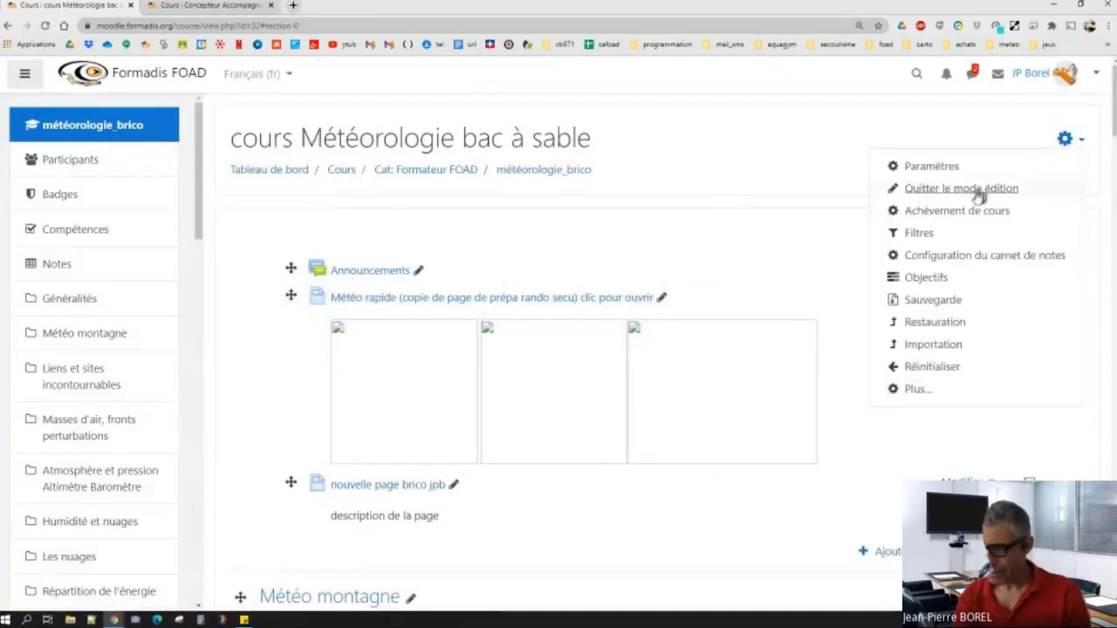
click(950, 305)
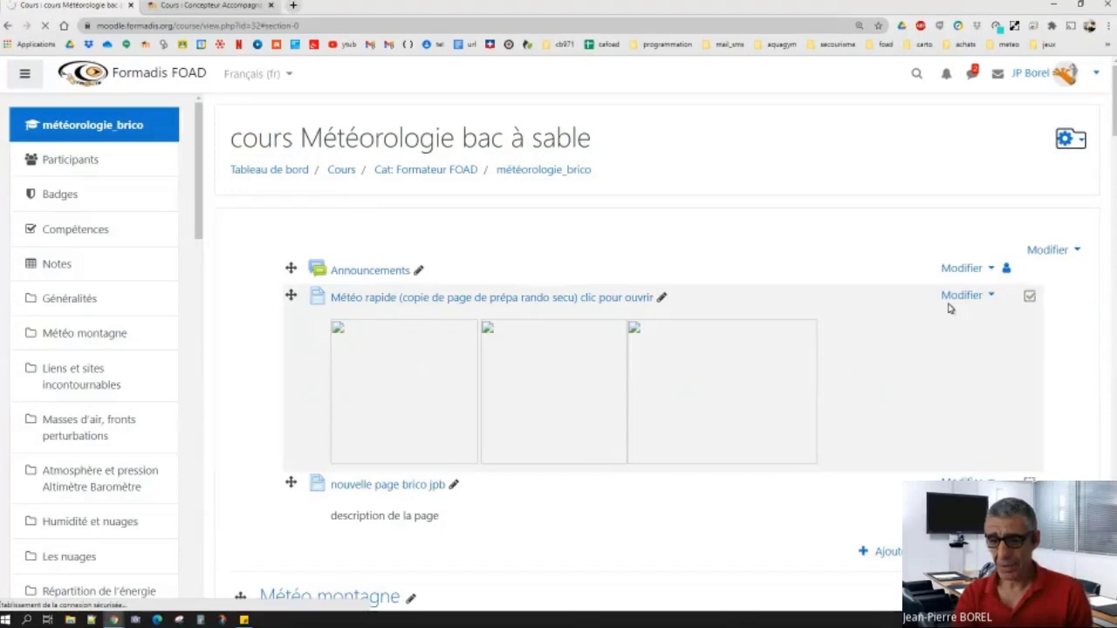
Review all the initial backup settings, from IMS Common Cartridge 1.1 and enrolled users down to competencies and custom fields.
scroll(698, 310, down, 1)
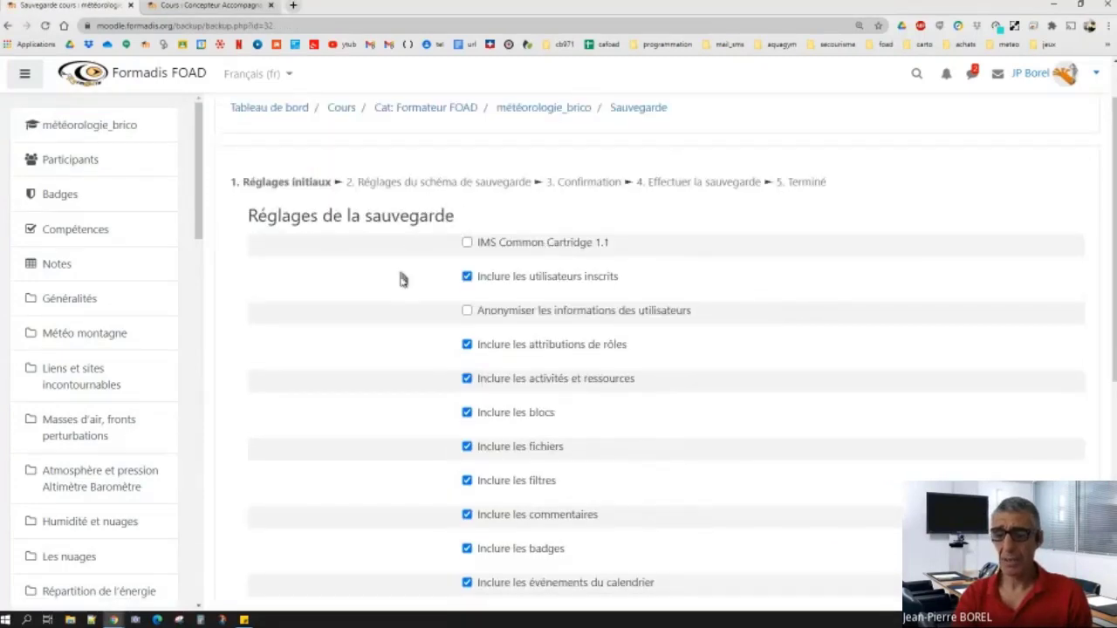
scroll(401, 288, down, 5)
scroll(403, 309, down, 1)
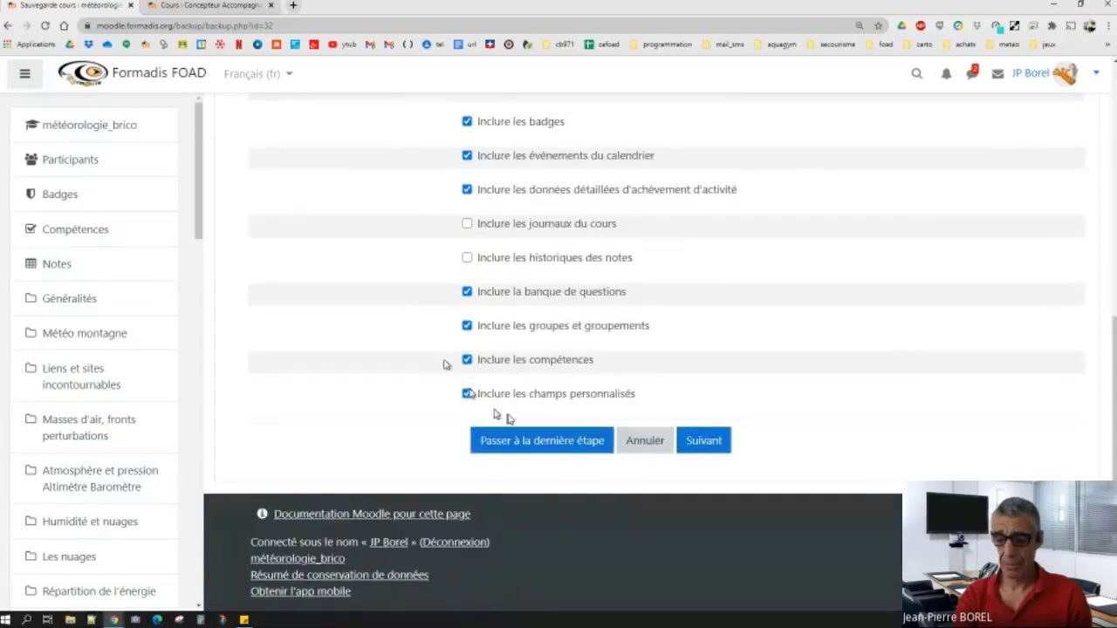
scroll(776, 394, up, 4)
scroll(776, 394, up, 4)
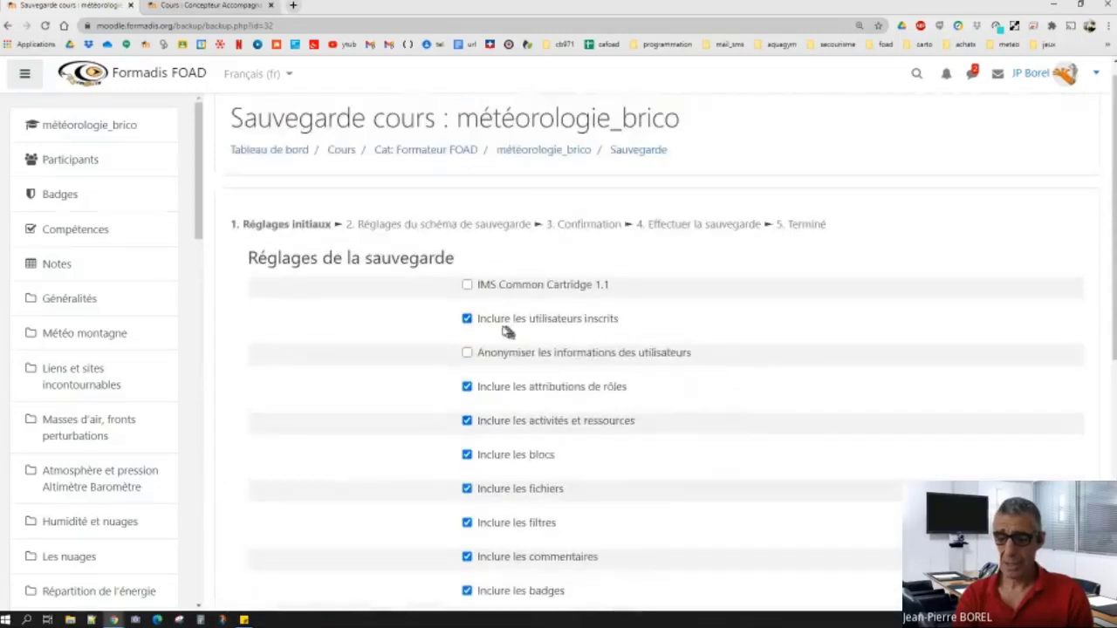
scroll(524, 363, down, 2)
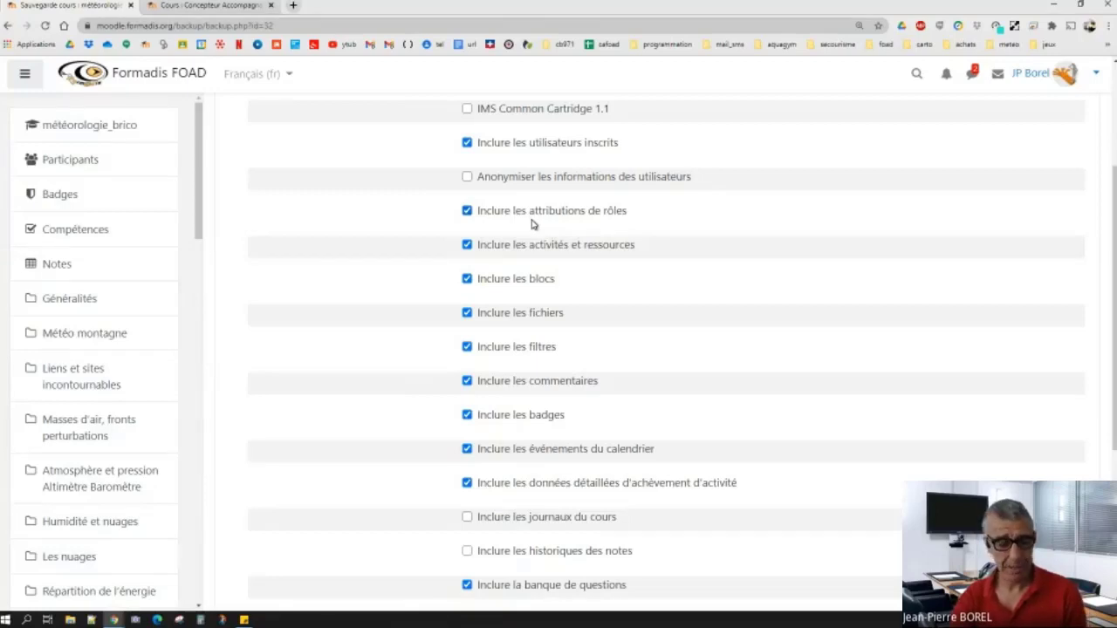
scroll(533, 224, down, 3)
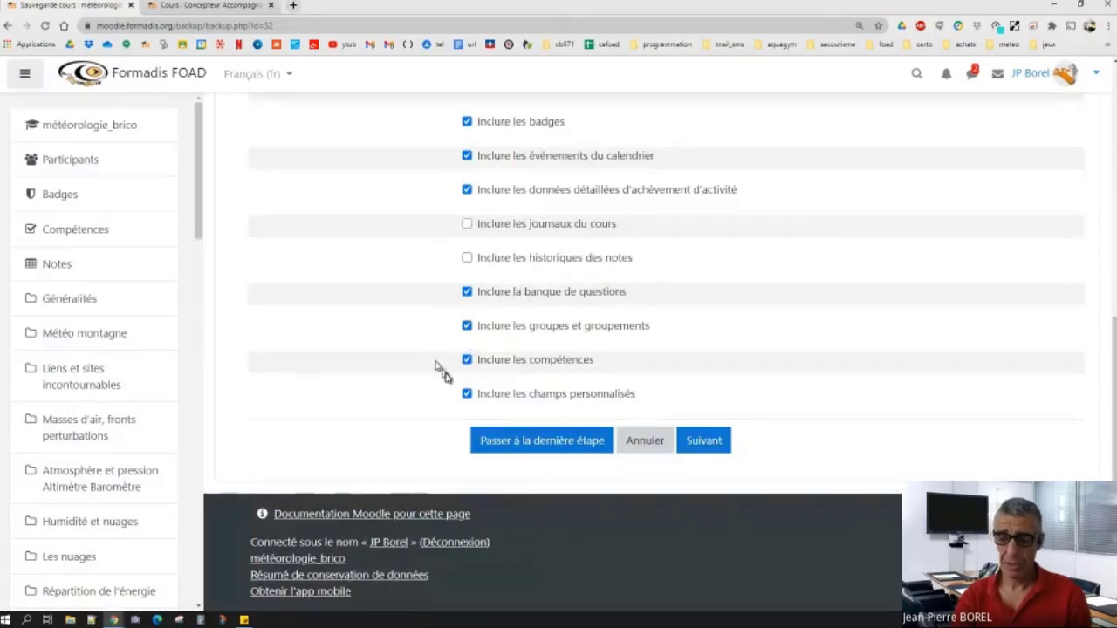
scroll(442, 311, up, 5)
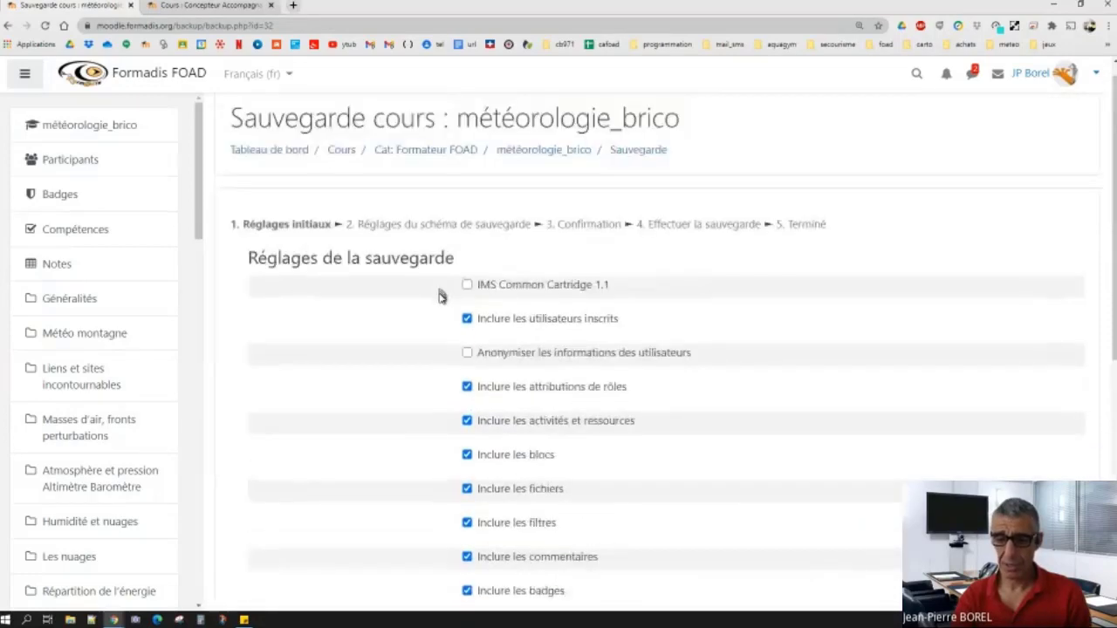
scroll(439, 301, down, 5)
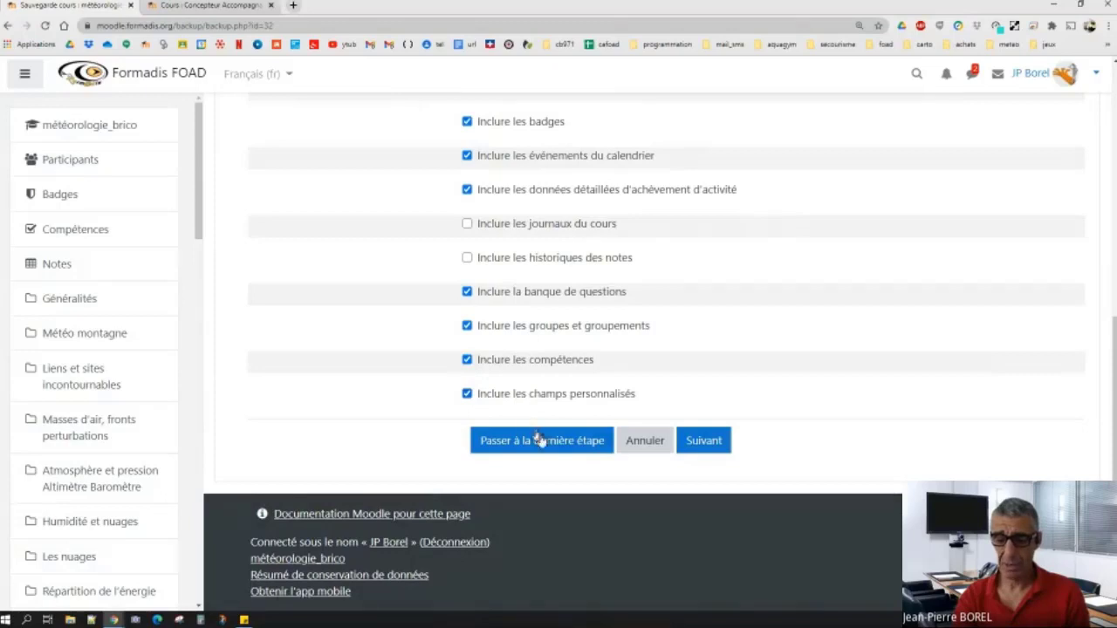
Accept the initial settings and exclude the "Liens et sites incontournables" section from the backup schema.
click(699, 445)
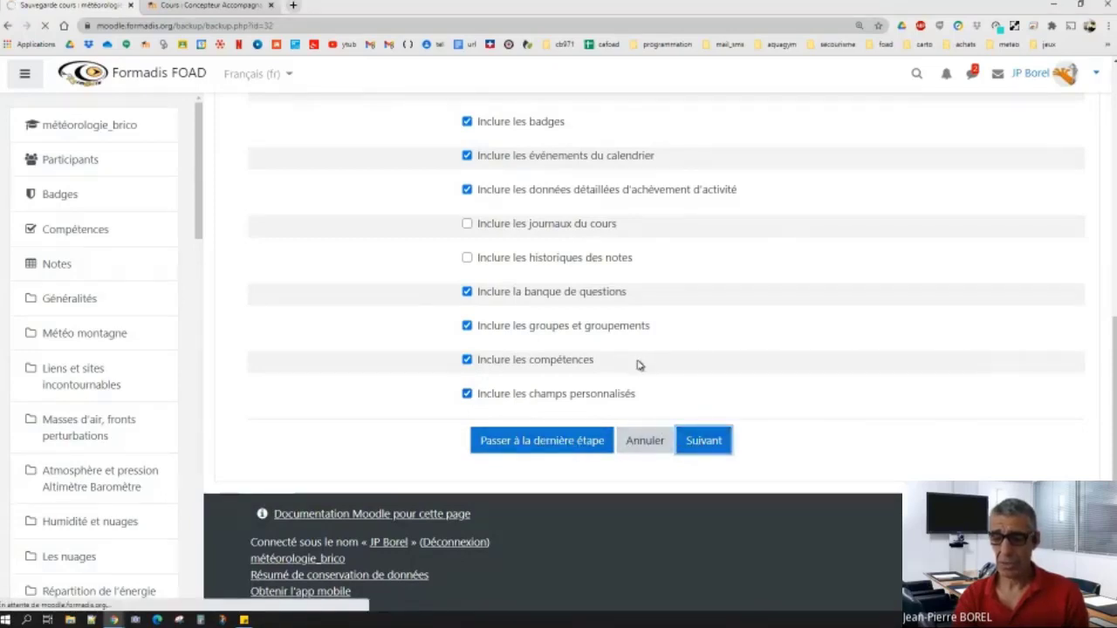
scroll(638, 378, down, 3)
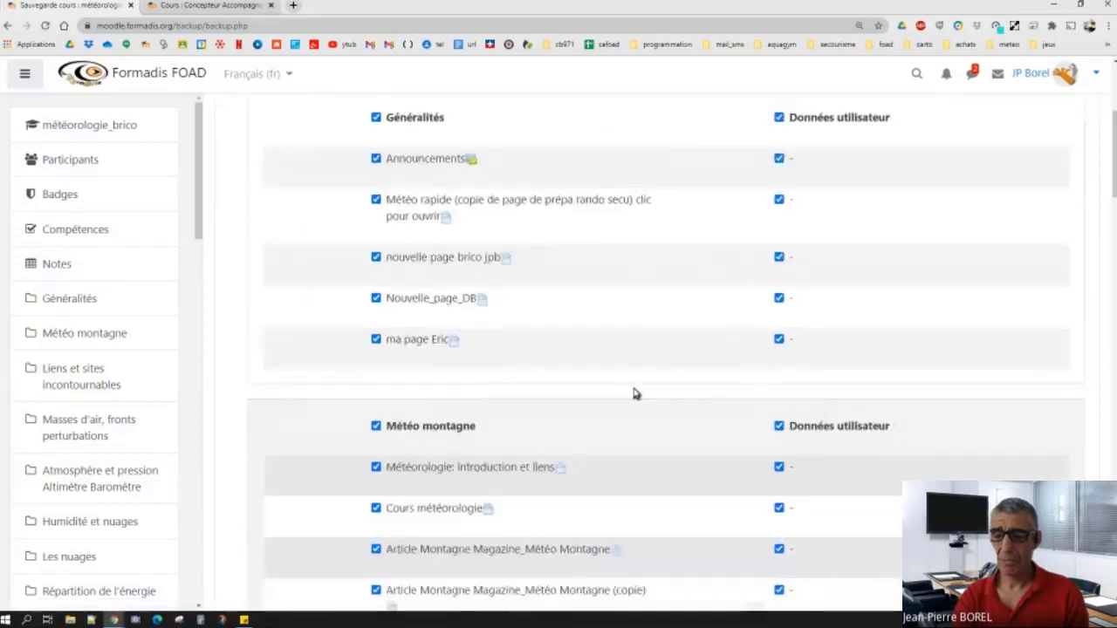
scroll(550, 227, down, 1)
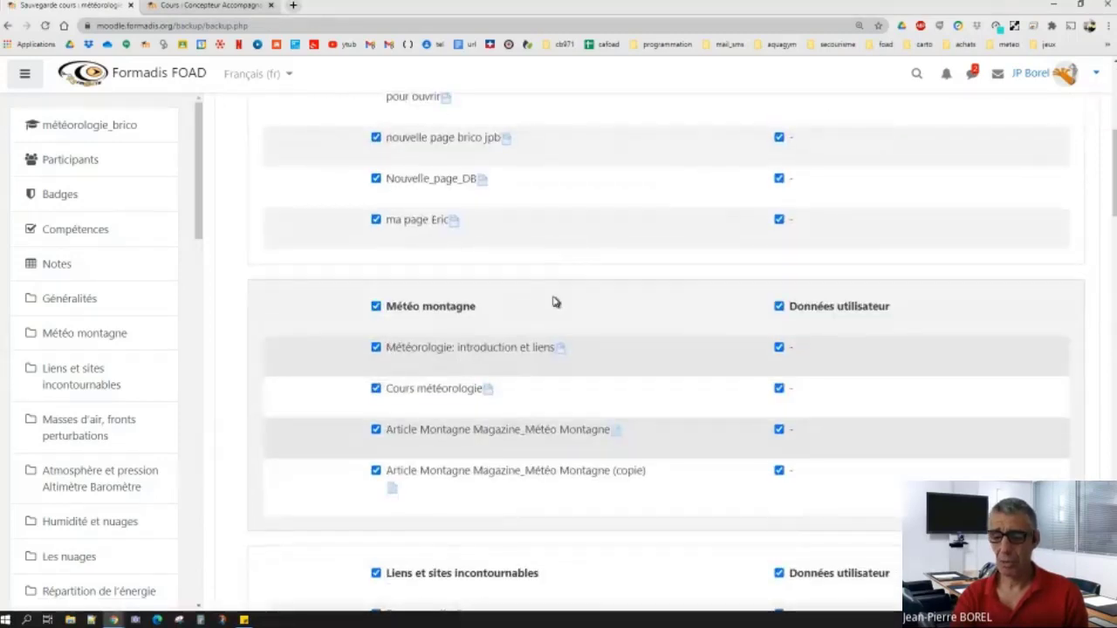
scroll(558, 314, down, 1)
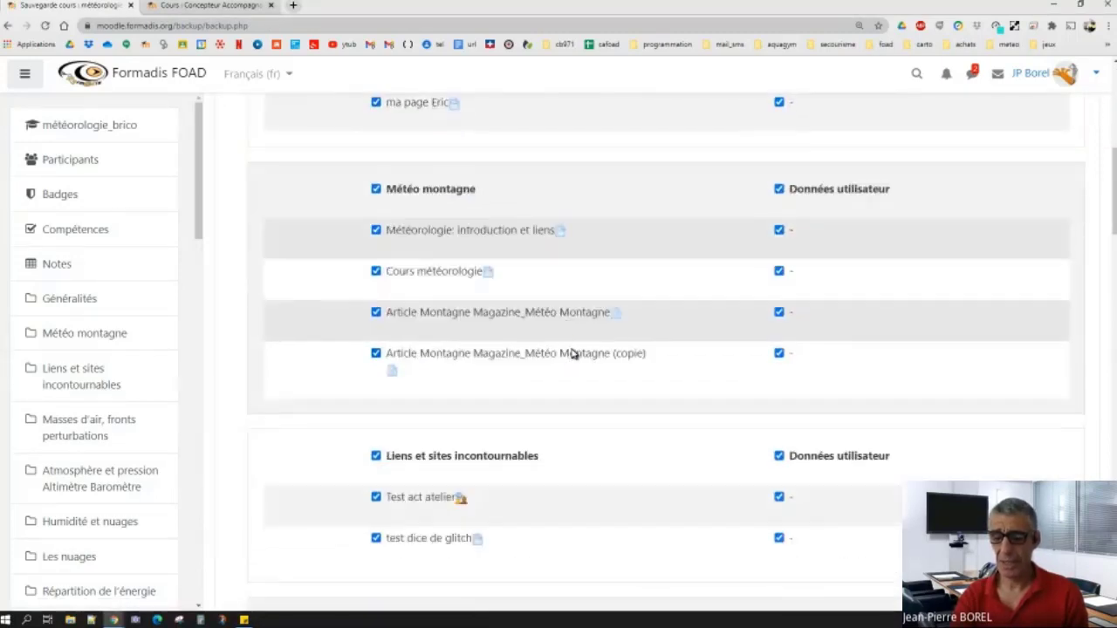
click(376, 456)
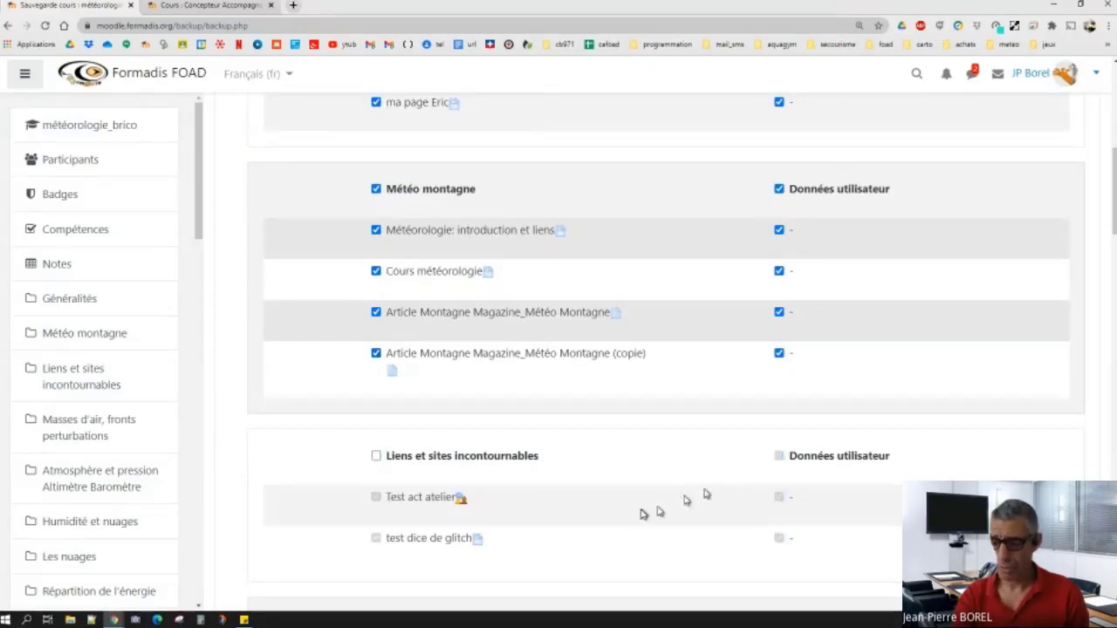
scroll(625, 509, up, 1)
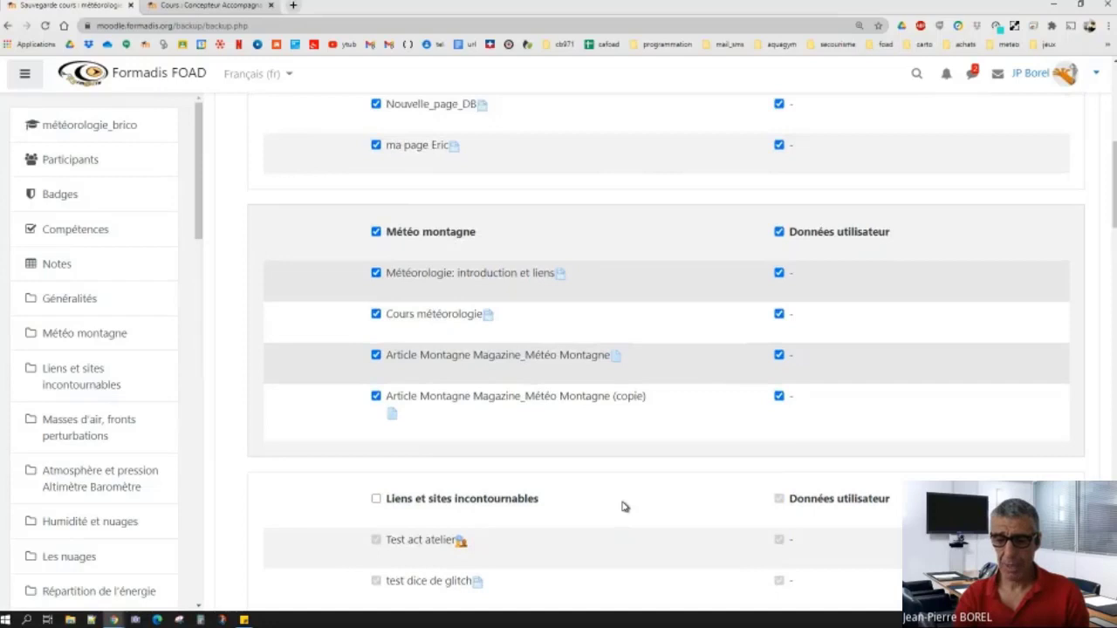
scroll(624, 506, up, 2)
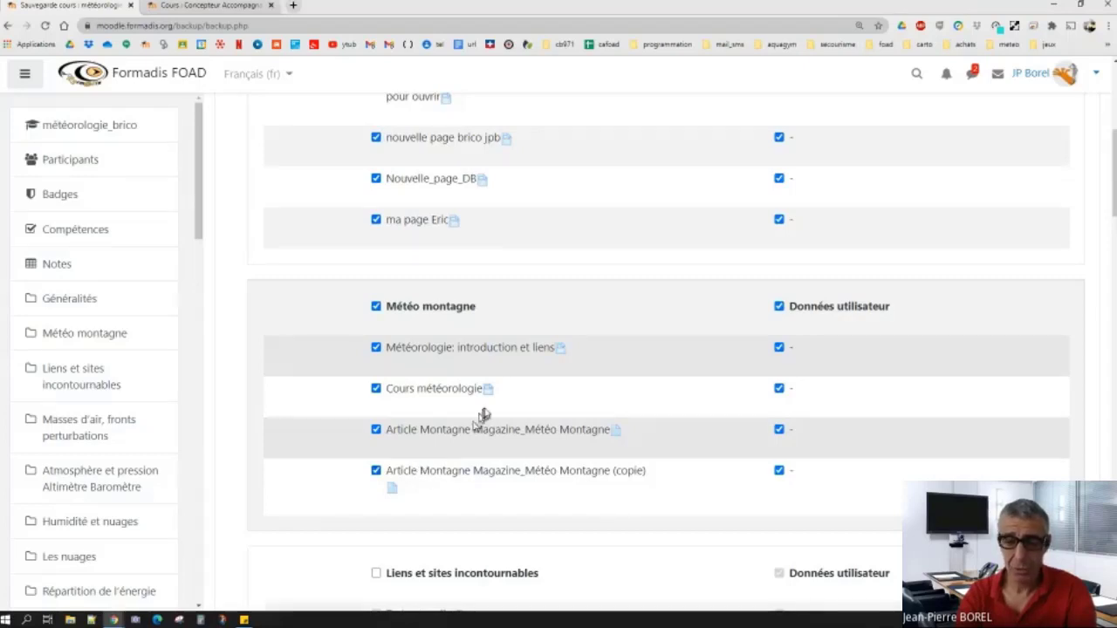
Look through the full backup schema, checking the included sections, activities and user data from Généralités to Section 26.
scroll(498, 407, down, 9)
scroll(517, 458, down, 15)
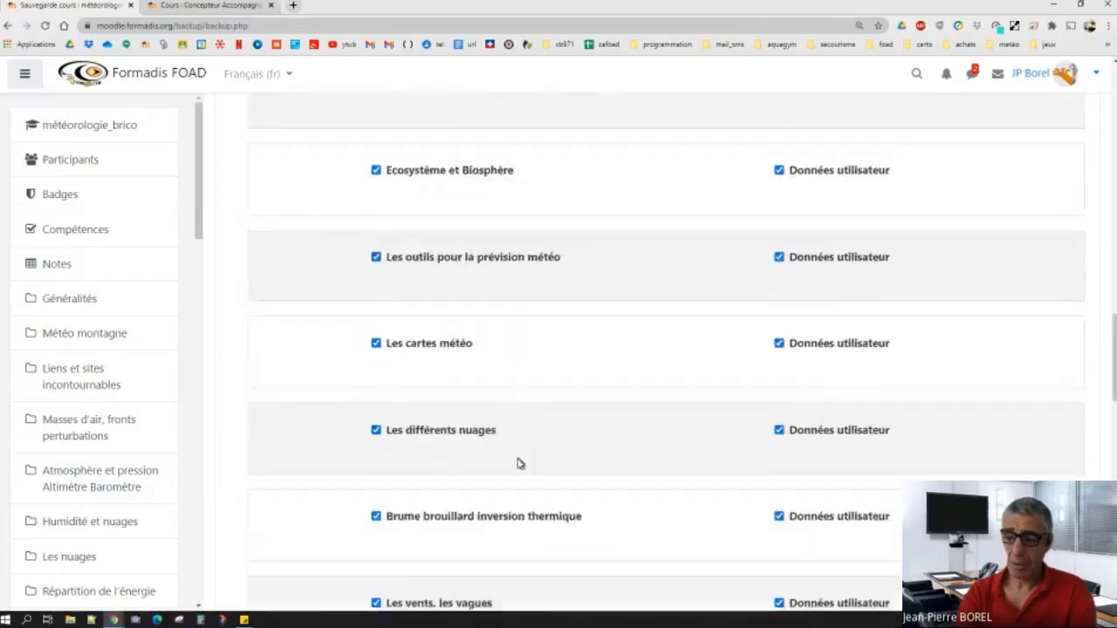
scroll(519, 504, up, 12)
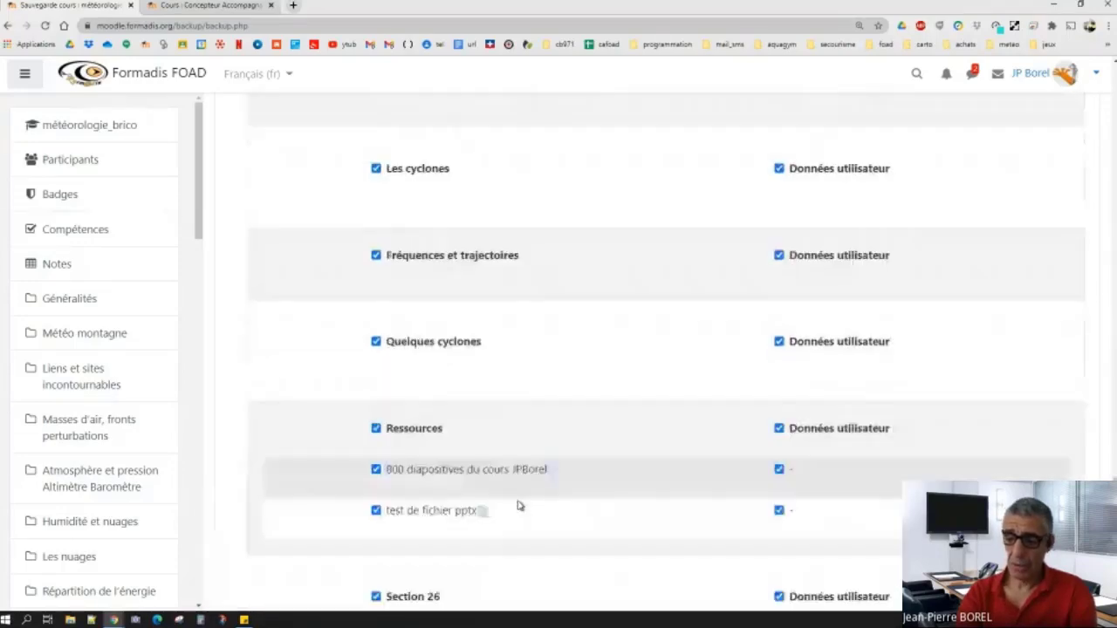
scroll(526, 500, up, 15)
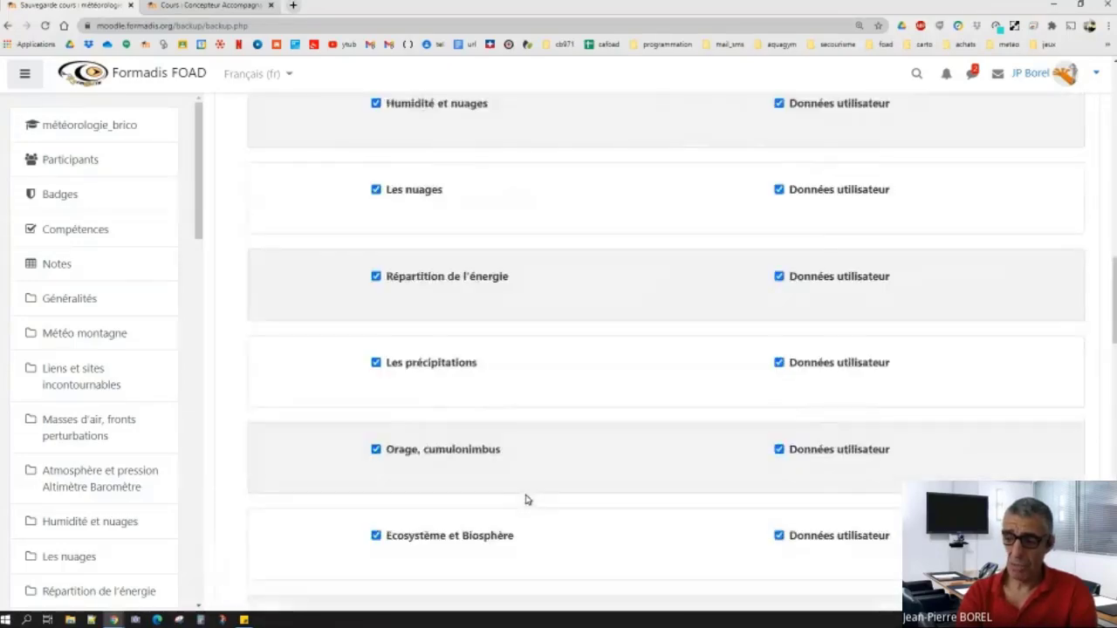
scroll(523, 502, up, 2)
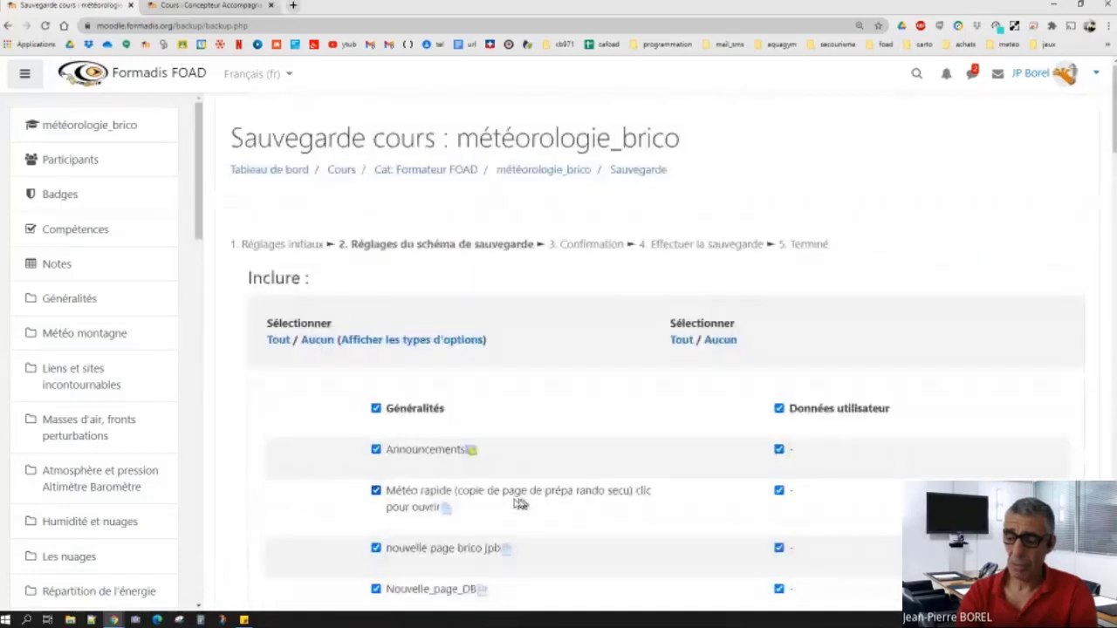
scroll(510, 500, down, 5)
scroll(498, 475, down, 20)
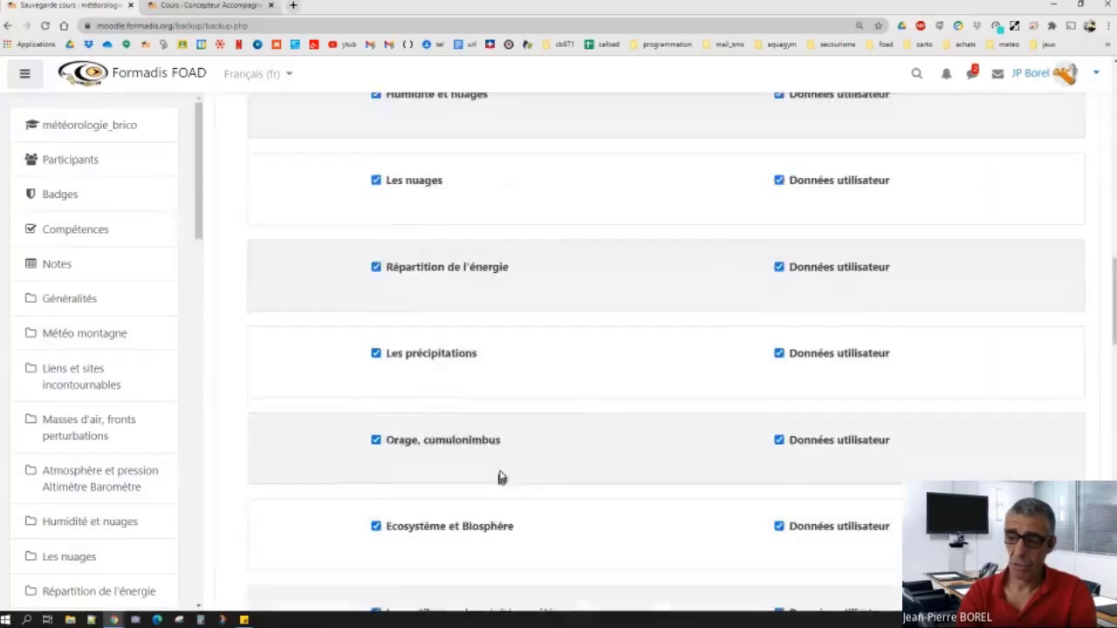
scroll(504, 488, down, 3)
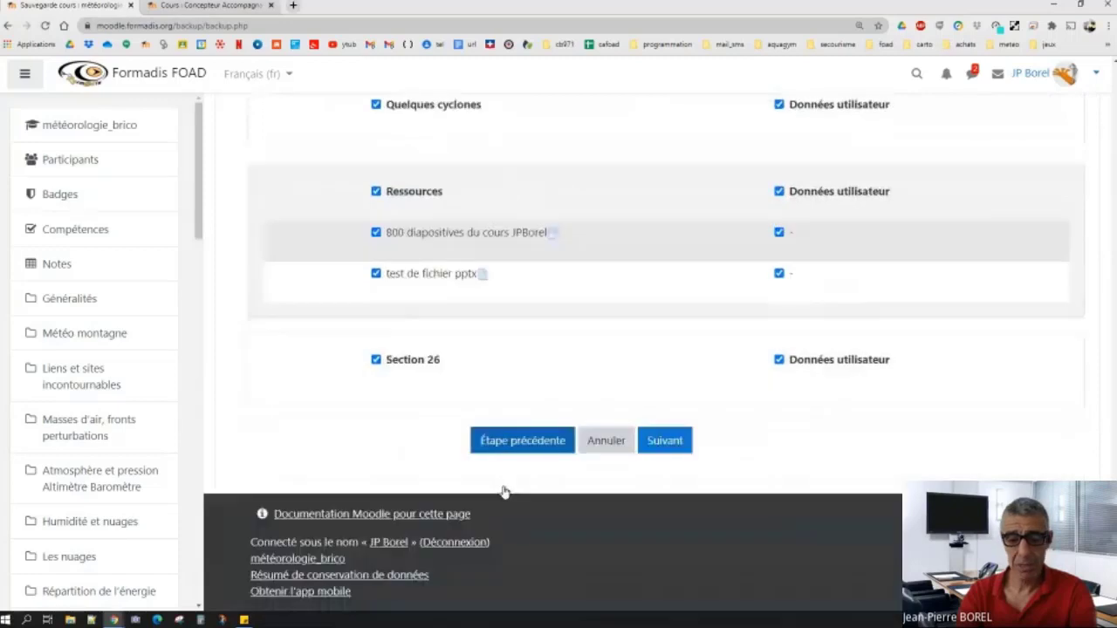
scroll(504, 491, up, 8)
scroll(506, 489, up, 12)
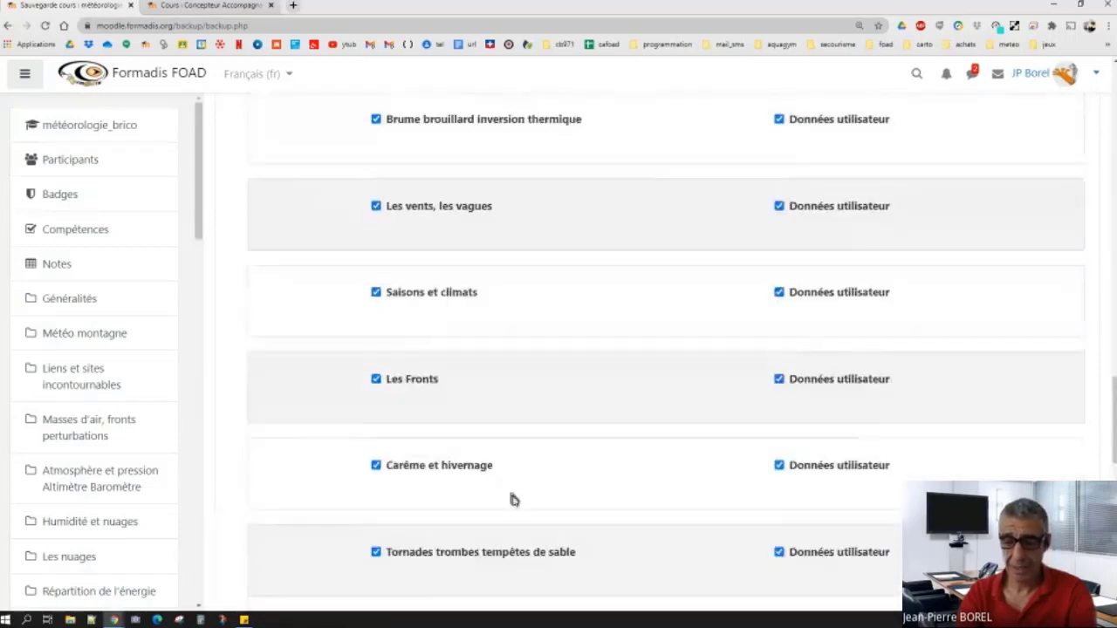
scroll(512, 489, up, 6)
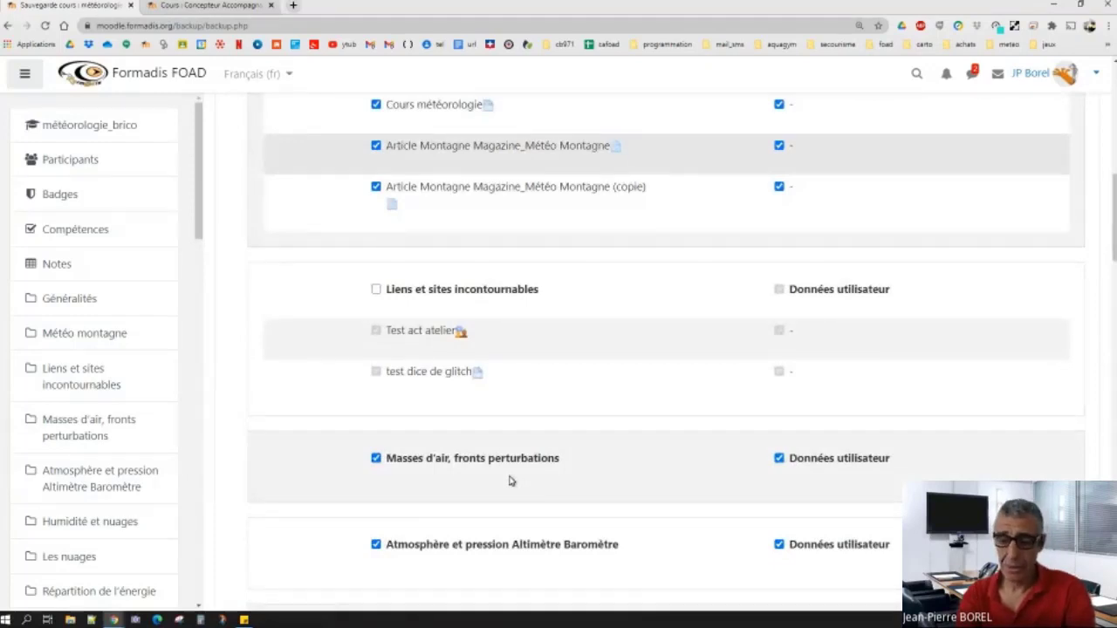
scroll(595, 477, up, 5)
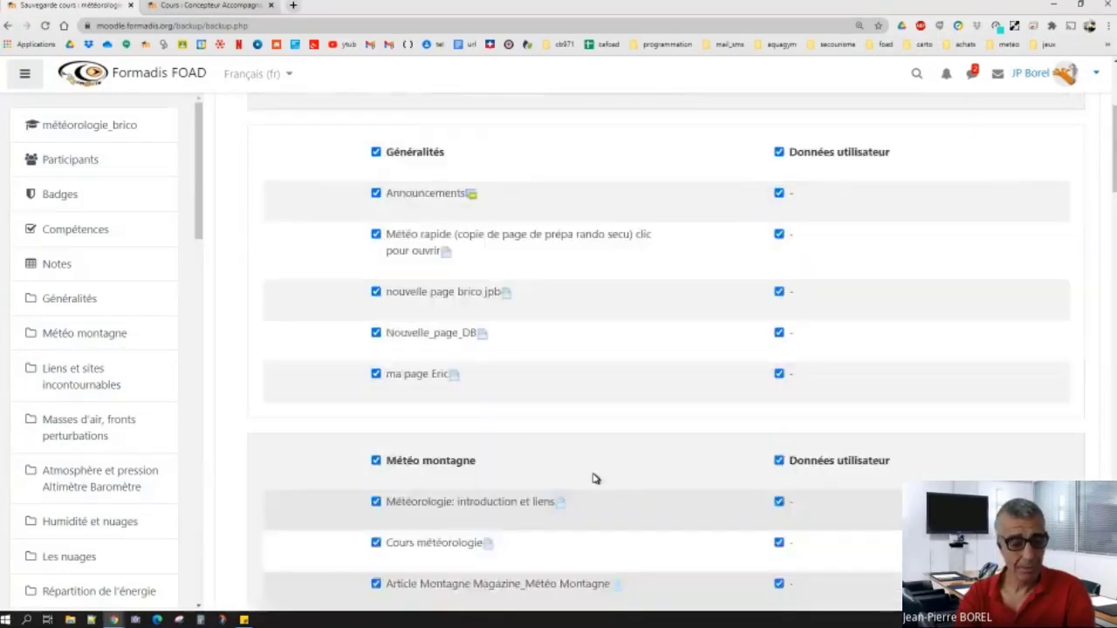
scroll(595, 478, up, 3)
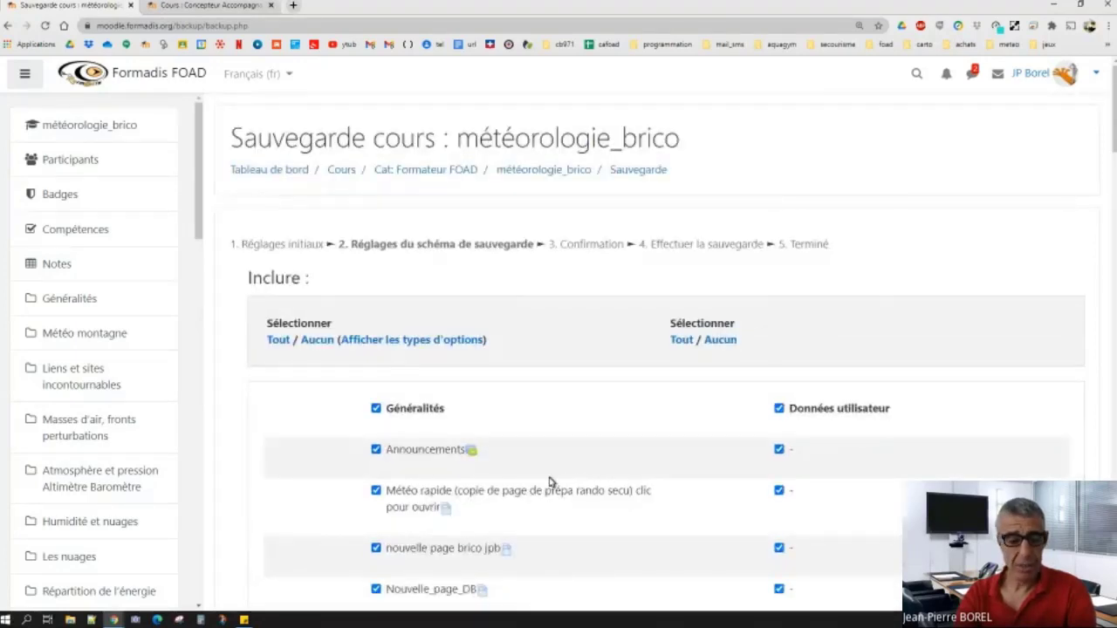
scroll(600, 401, down, 7)
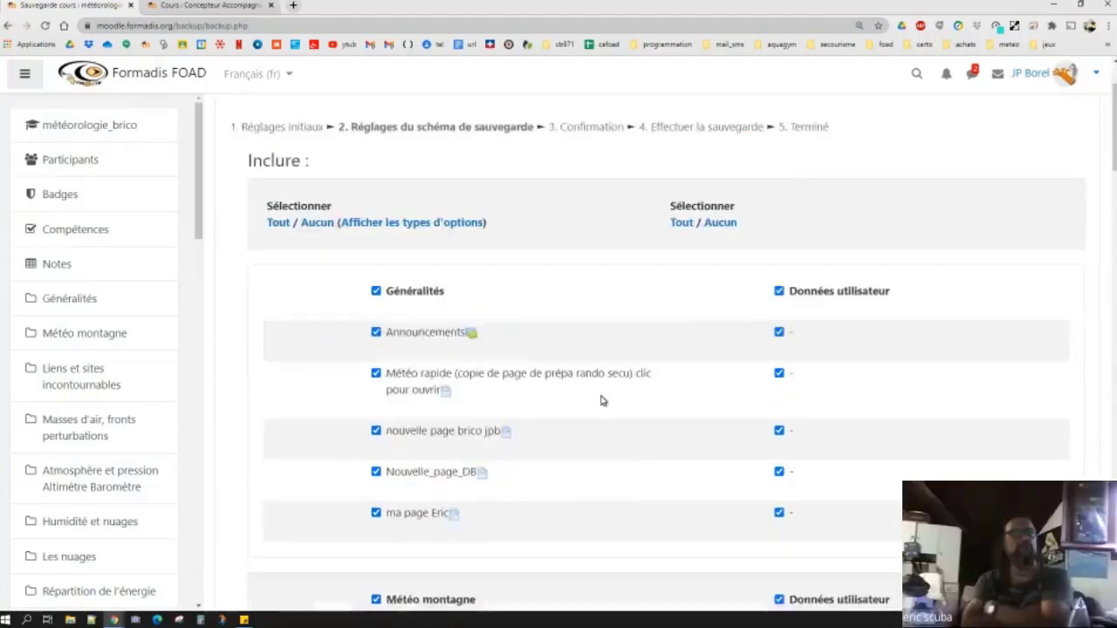
scroll(595, 433, down, 10)
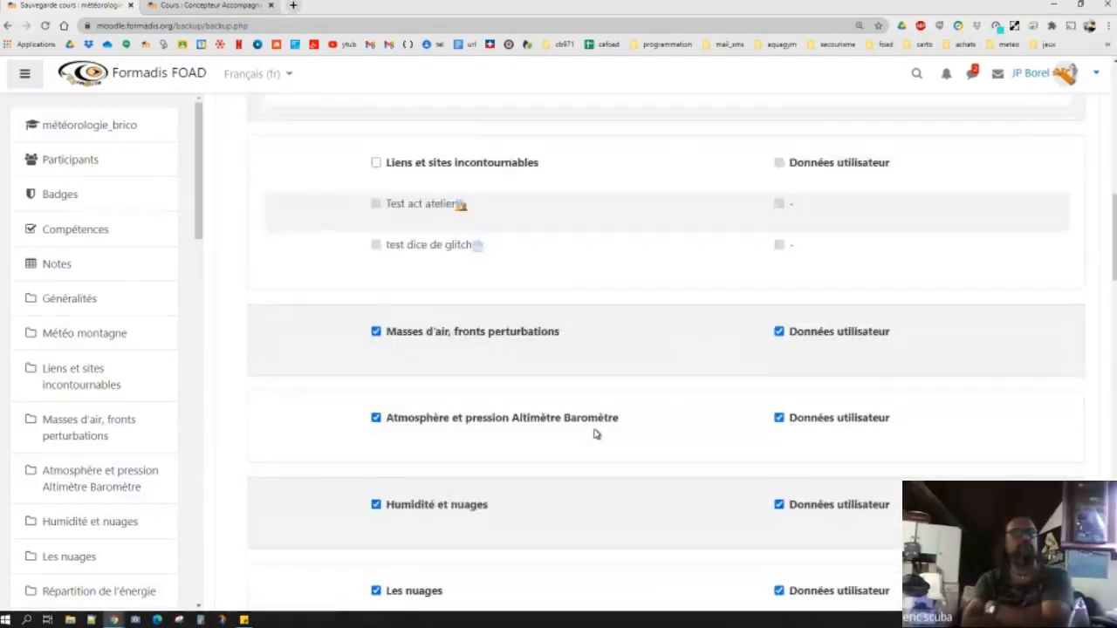
scroll(594, 445, up, 10)
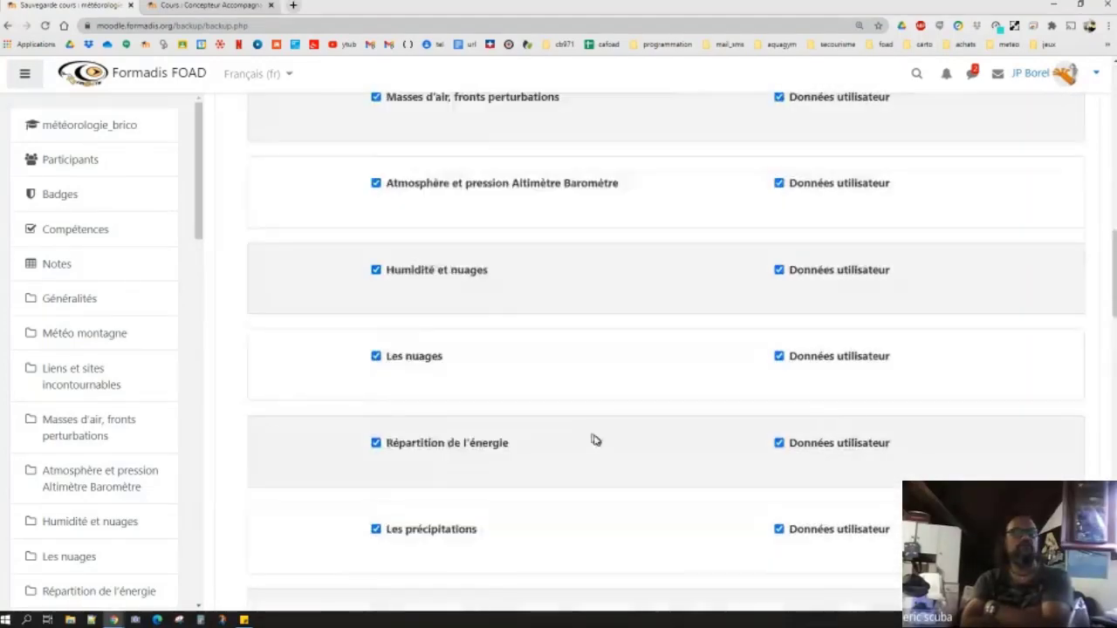
scroll(594, 445, up, 5)
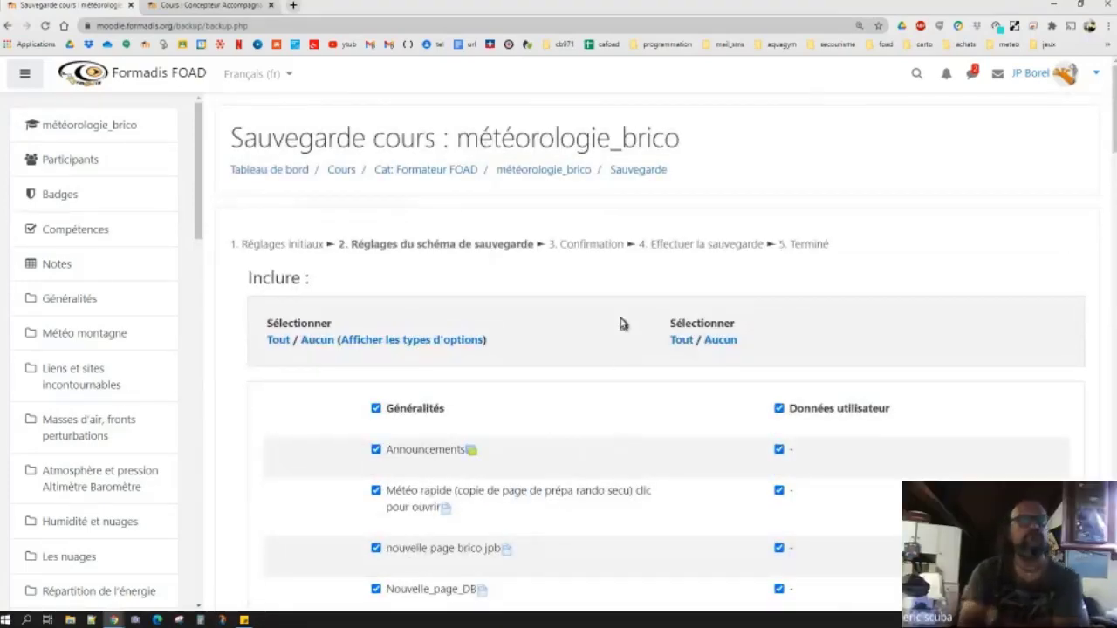
Accept the backup schema to reach the Confirmation stage and select the entire backup file name.
scroll(611, 349, down, 10)
scroll(581, 438, down, 15)
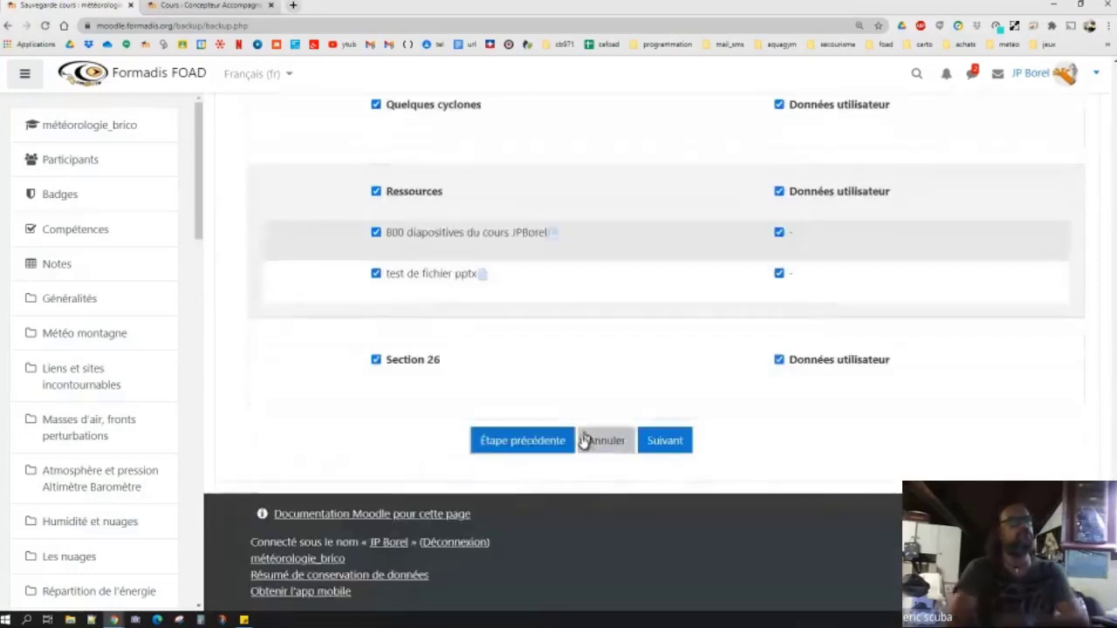
click(656, 445)
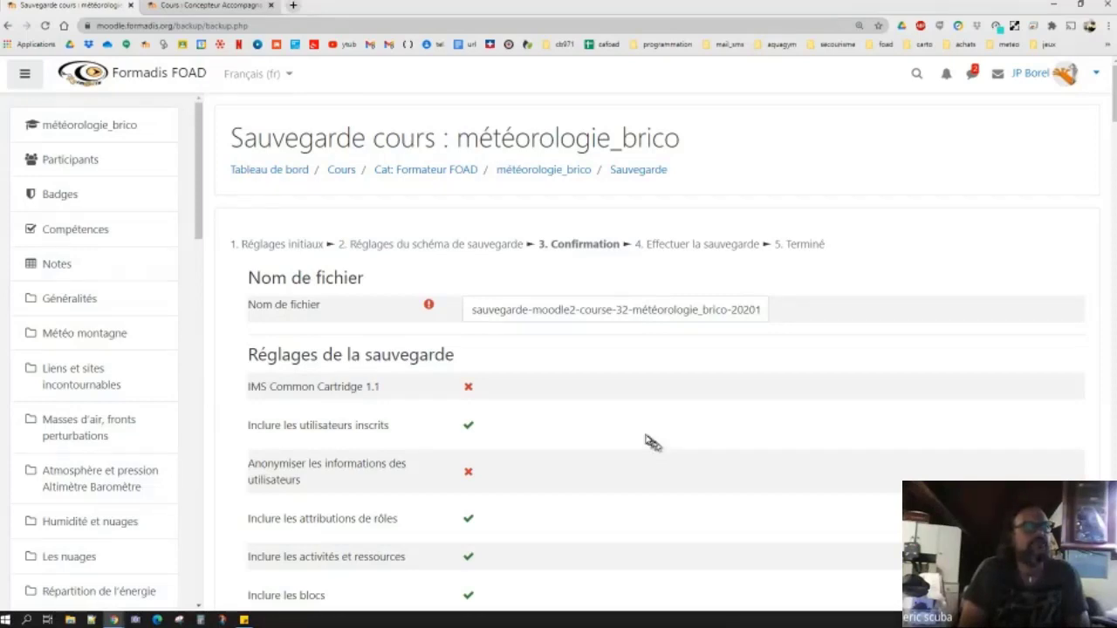
scroll(647, 350, down, 2)
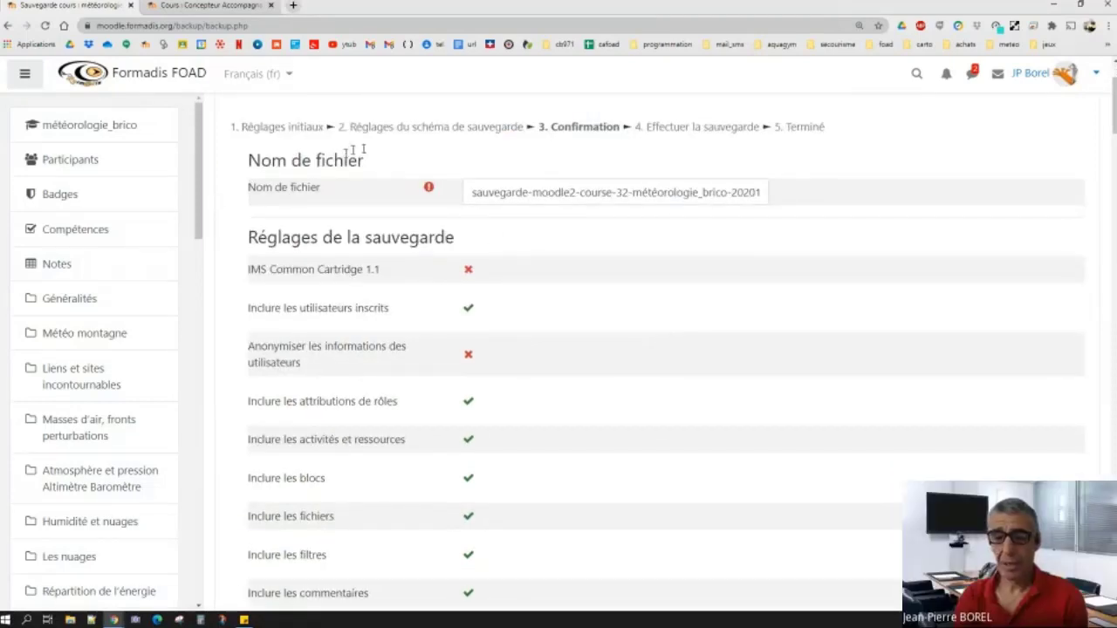
double_click(545, 193)
triple_click(545, 193)
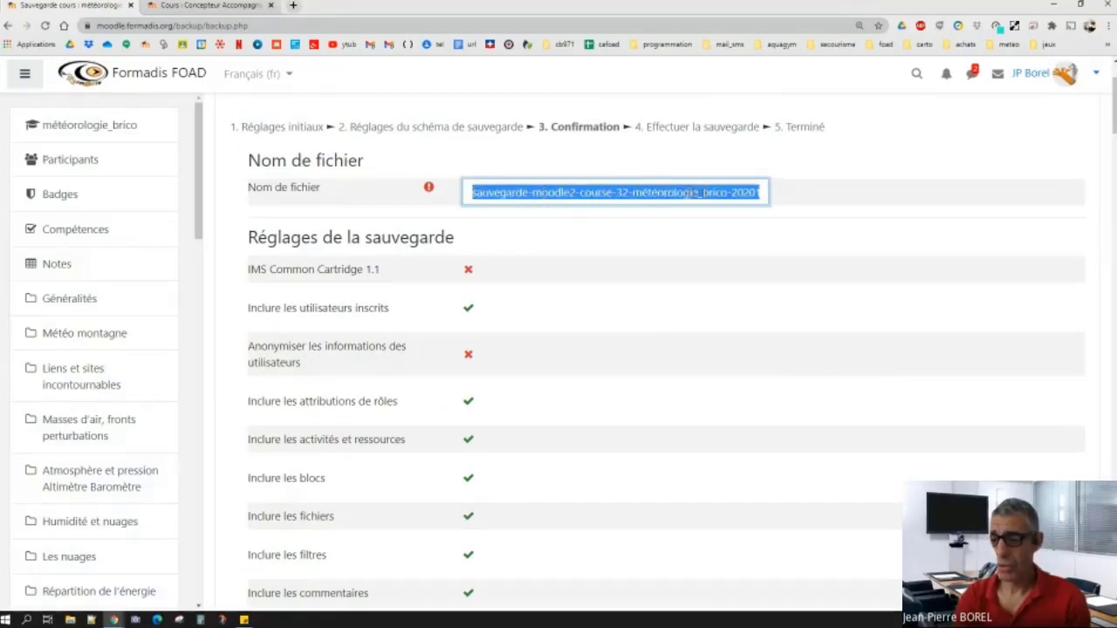
Review the confirmed backup settings and included elements, run the météorologie_brico backup, and continue to the course's restore page.
scroll(602, 229, down, 5)
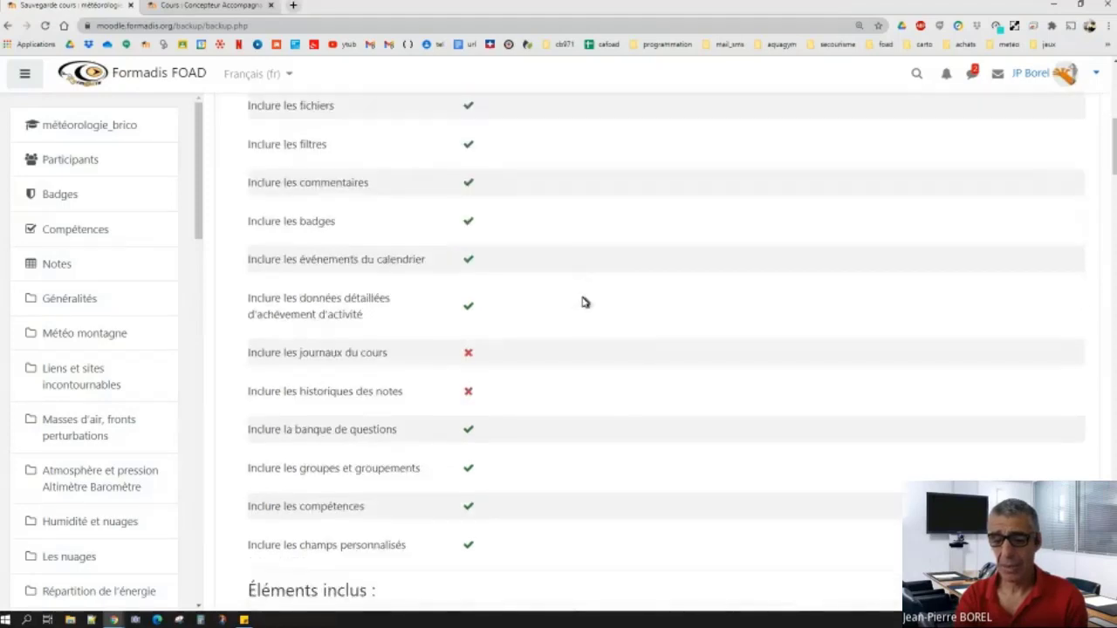
scroll(515, 285, down, 6)
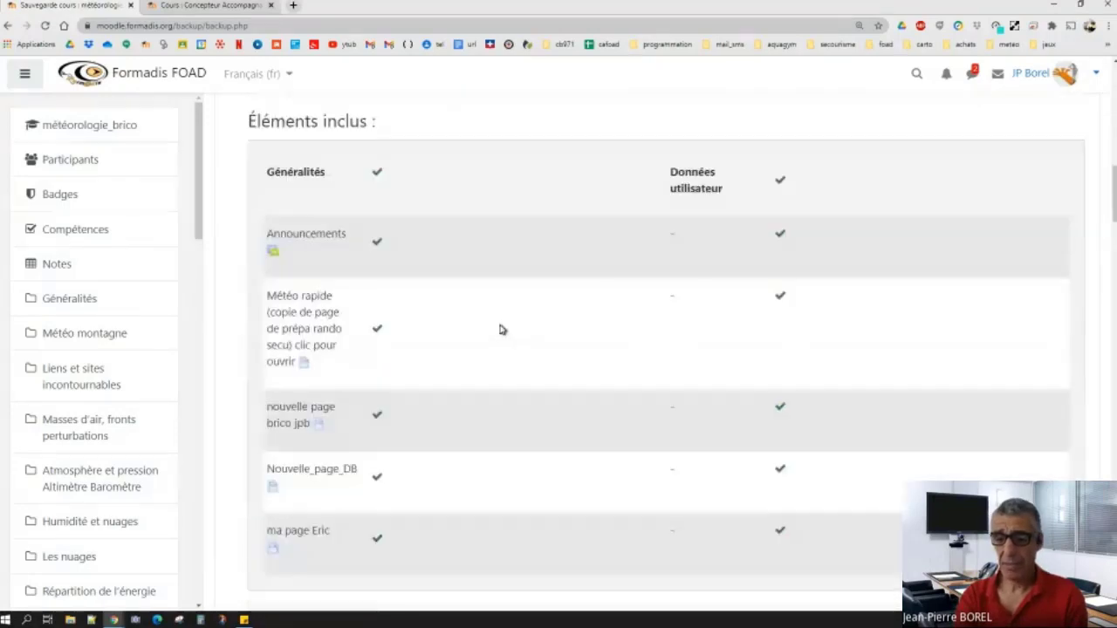
scroll(384, 272, down, 10)
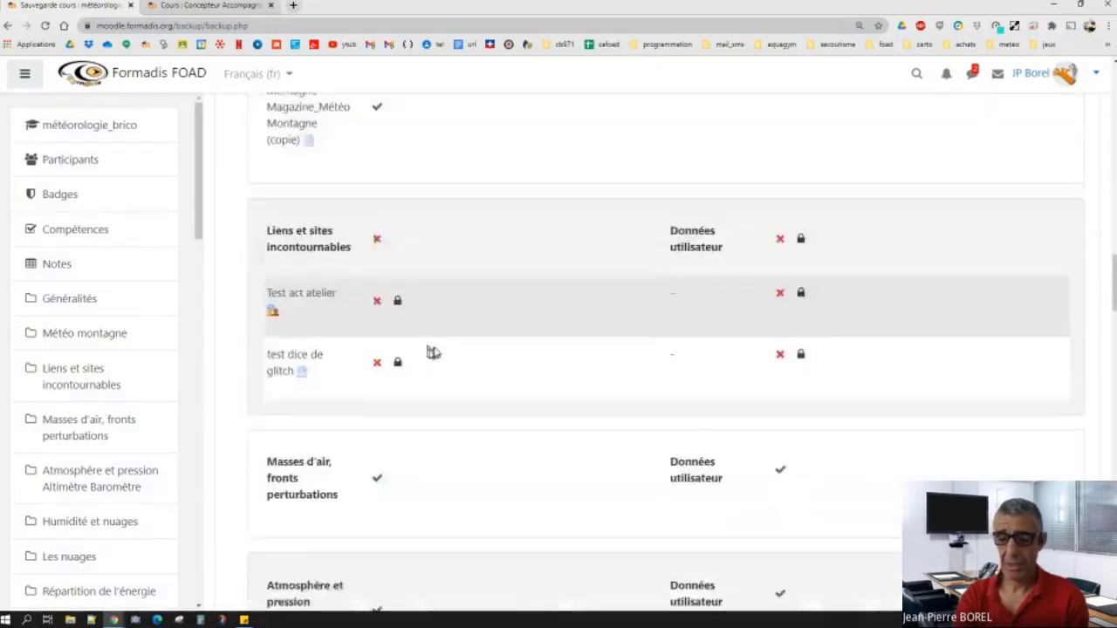
scroll(433, 352, down, 20)
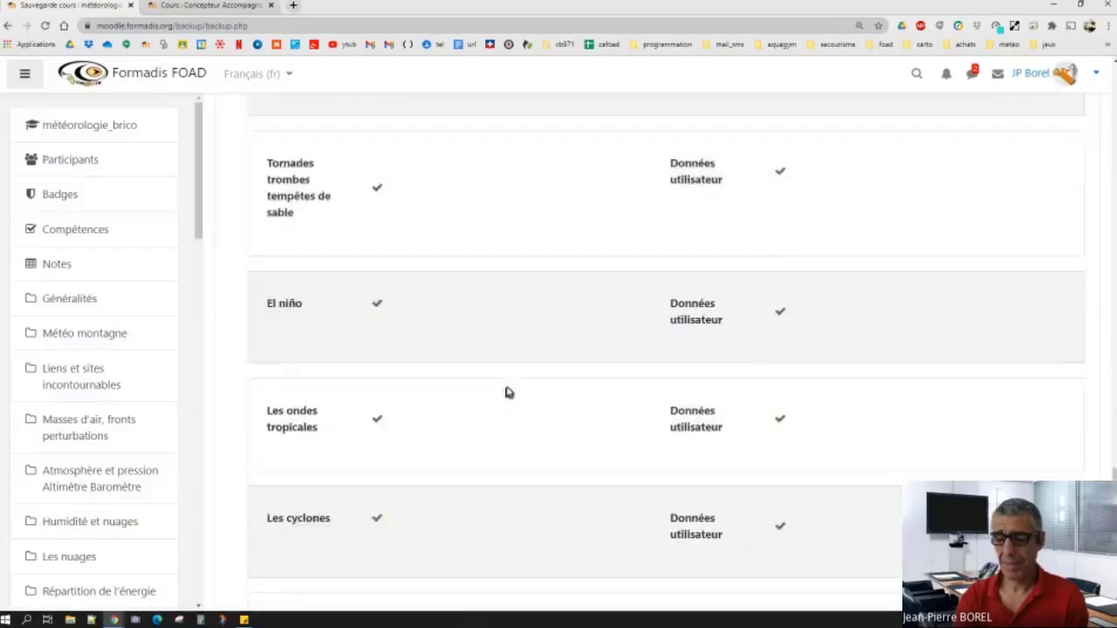
scroll(509, 393, down, 9)
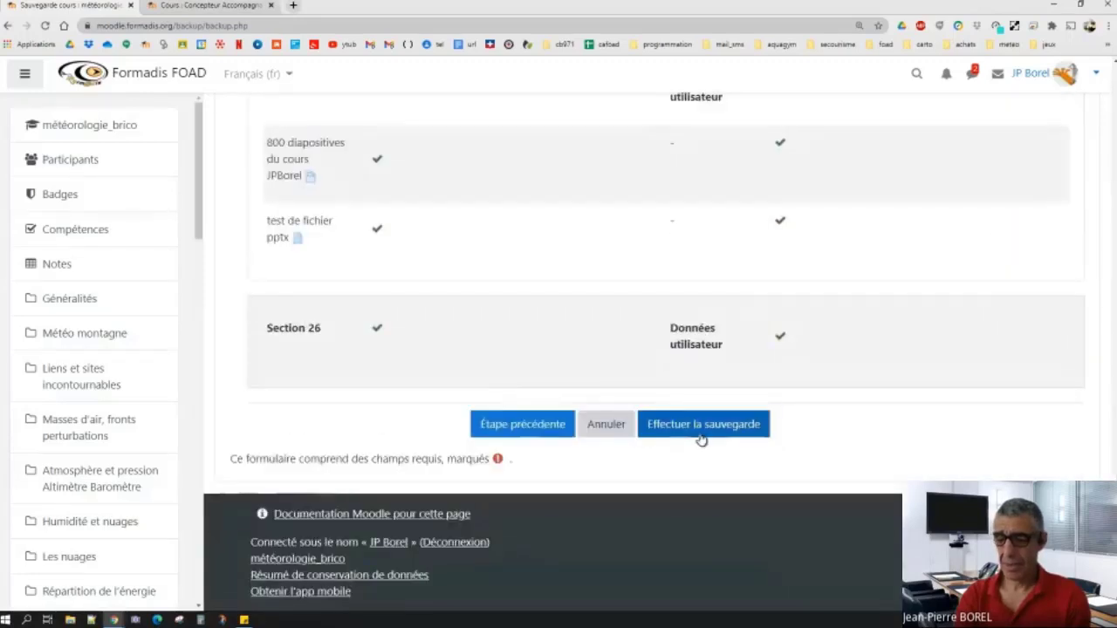
click(700, 433)
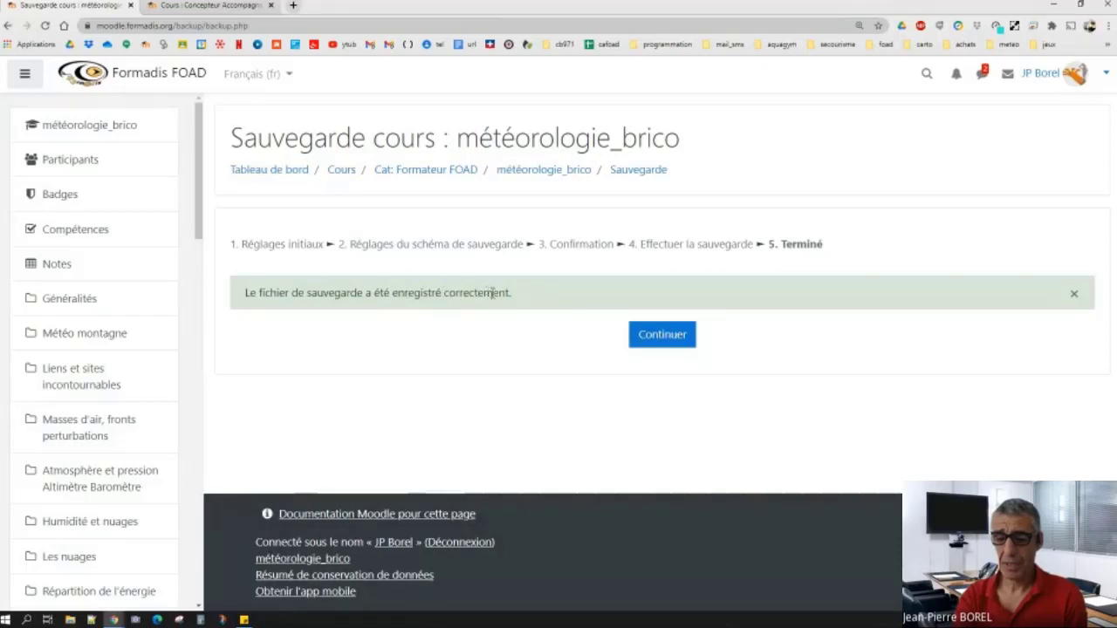
click(677, 341)
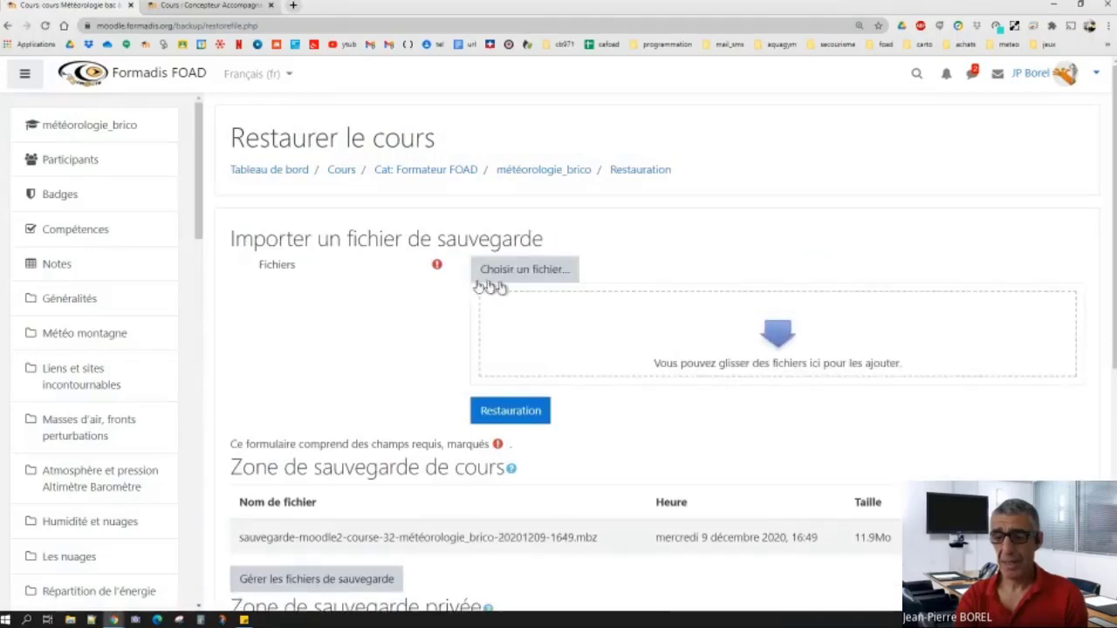
Look over the import area and the course and private backup zones, and highlight the new backup file's mbz extension.
scroll(397, 311, down, 2)
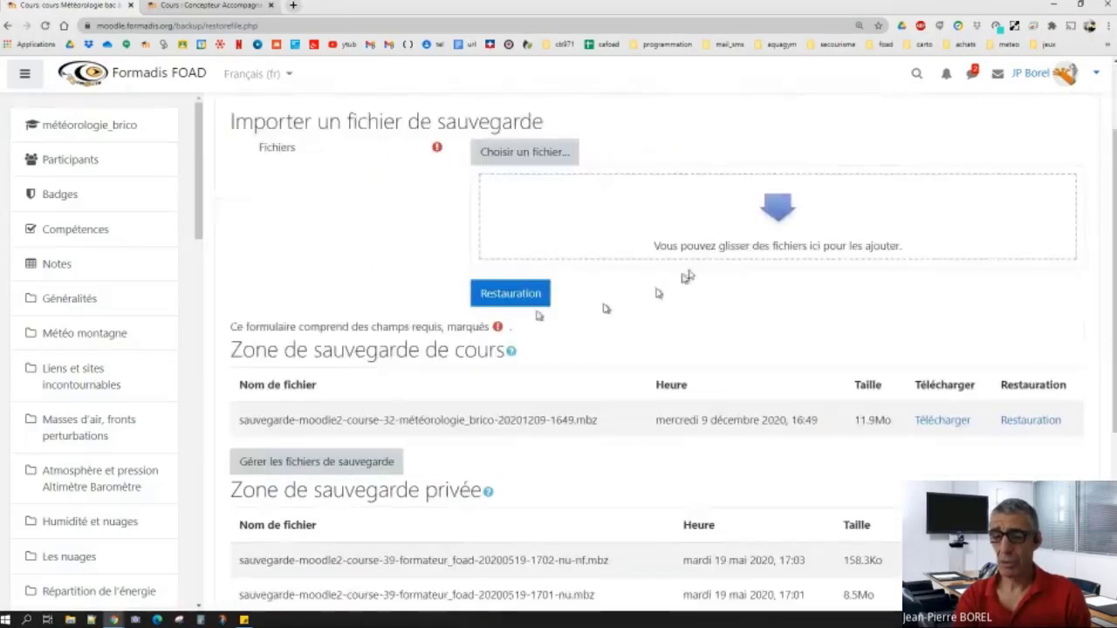
scroll(397, 289, up, 2)
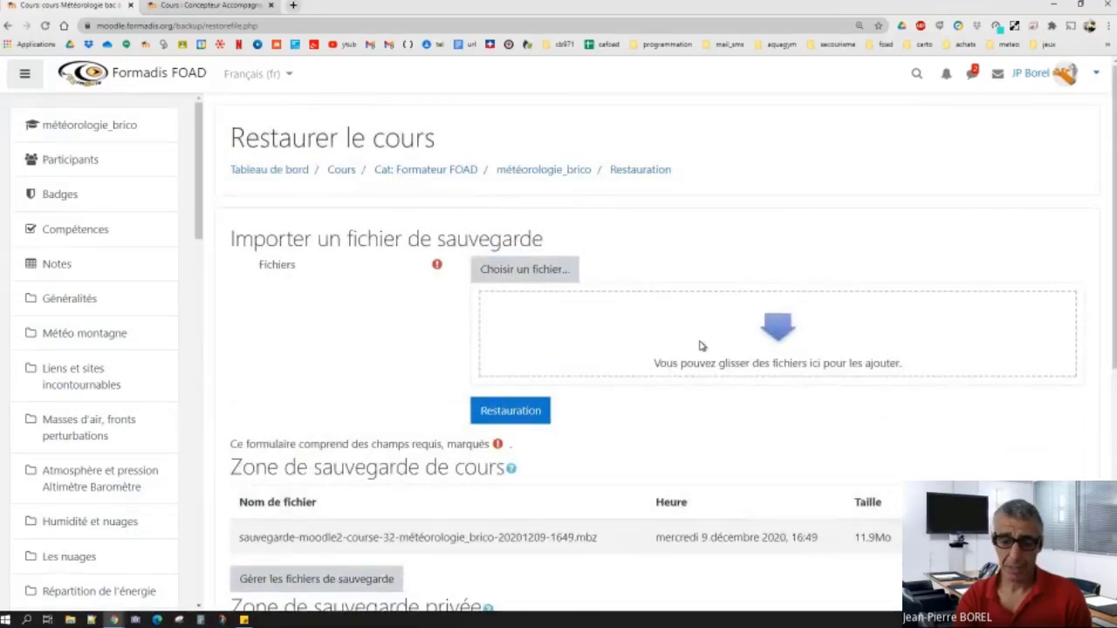
scroll(453, 393, down, 4)
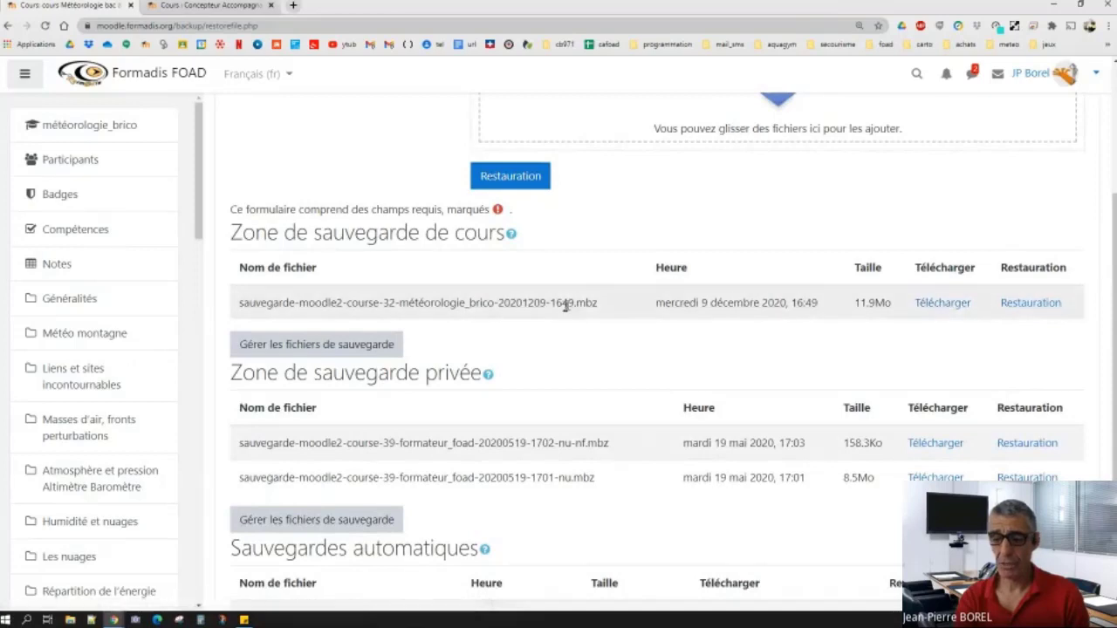
drag(576, 303, 599, 306)
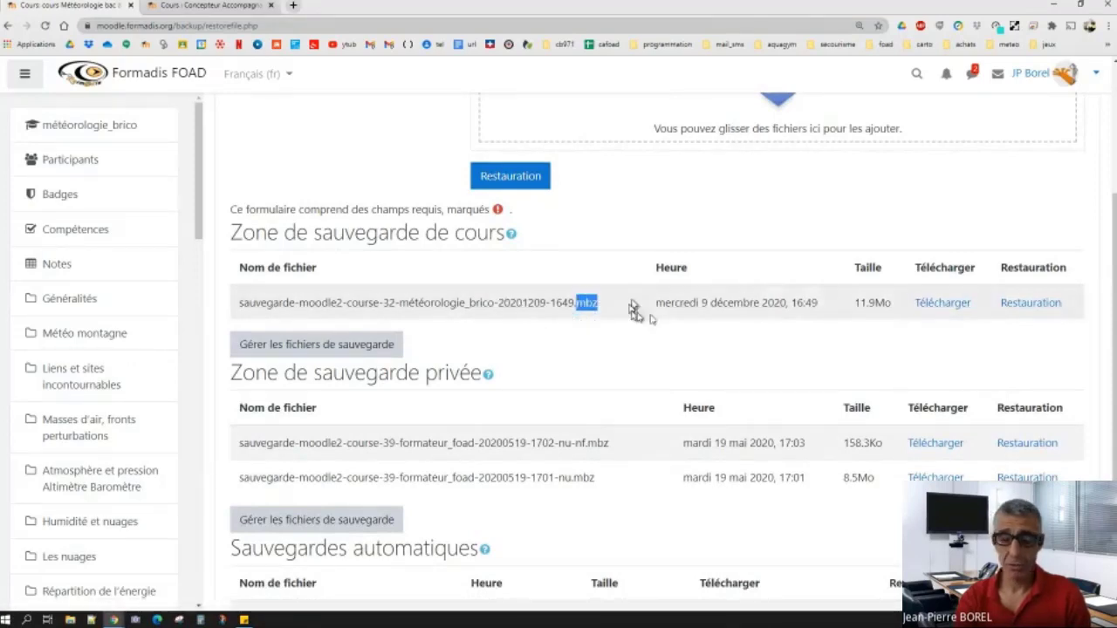
Download the météorologie_brico backup to the Bureau folder as 20201209_sauvegarde-moodle2-course-32-météorologie_brico-20201209-1649.mbz.
click(930, 311)
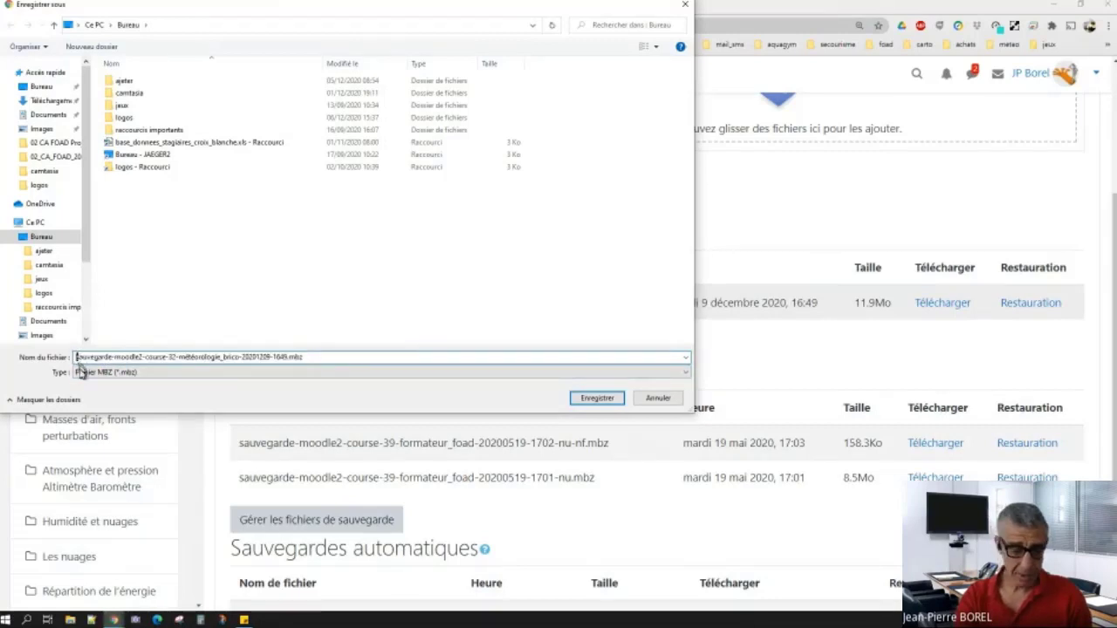
text(20201)
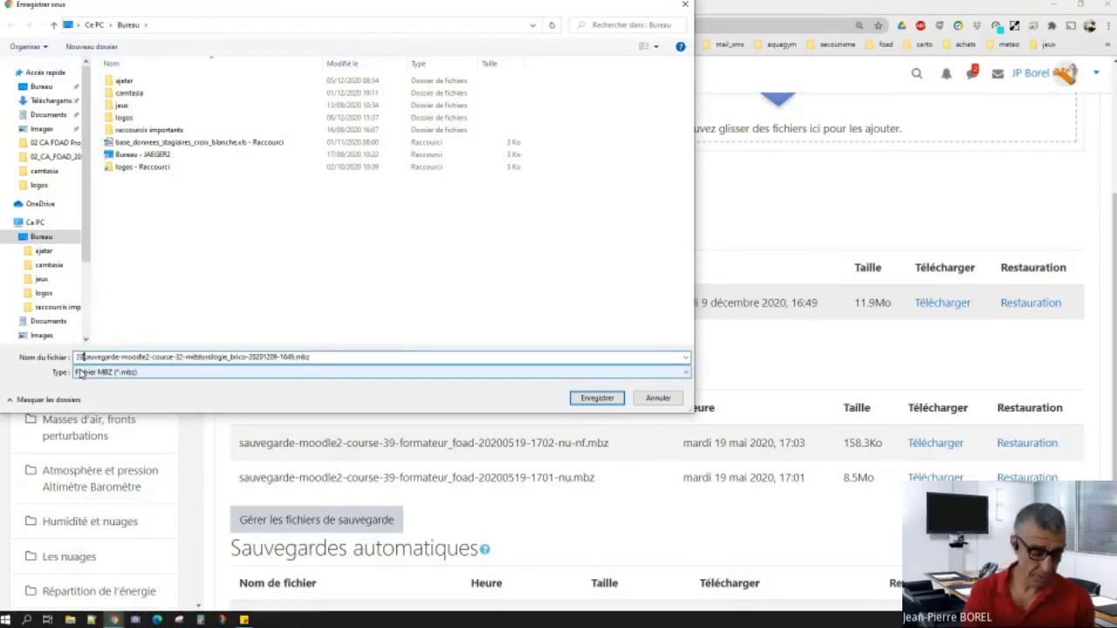
text(209)
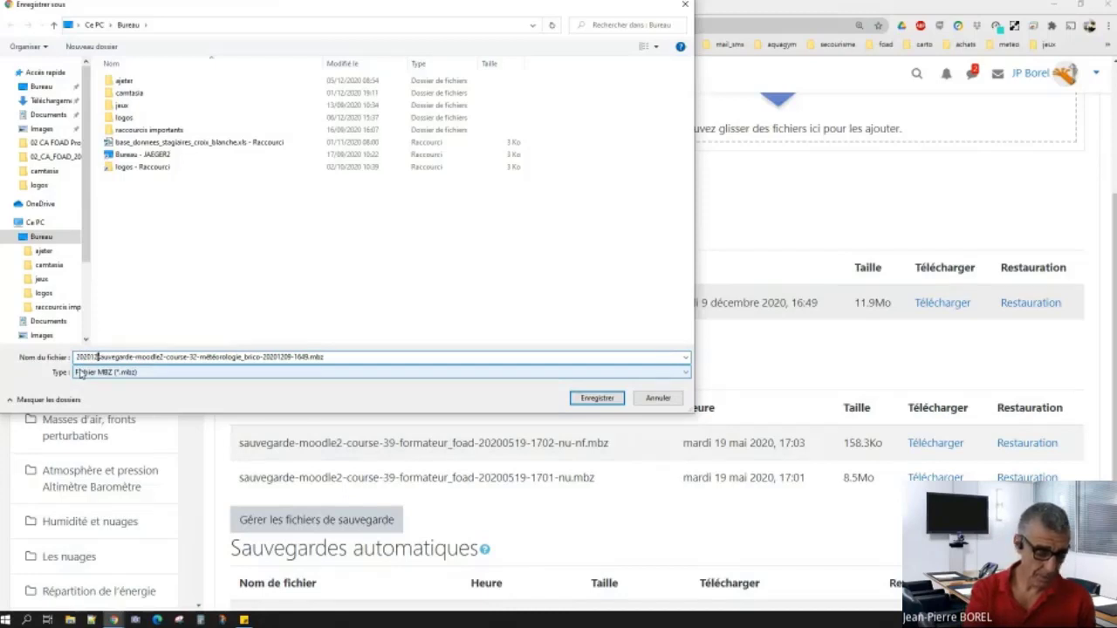
text(_)
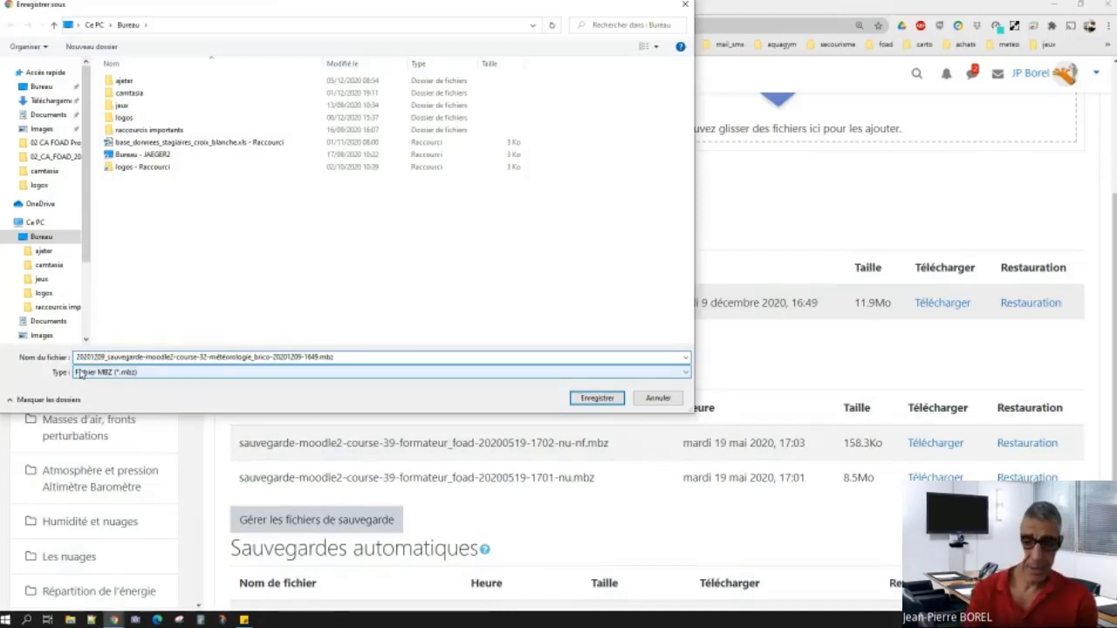
key(shift+Home)
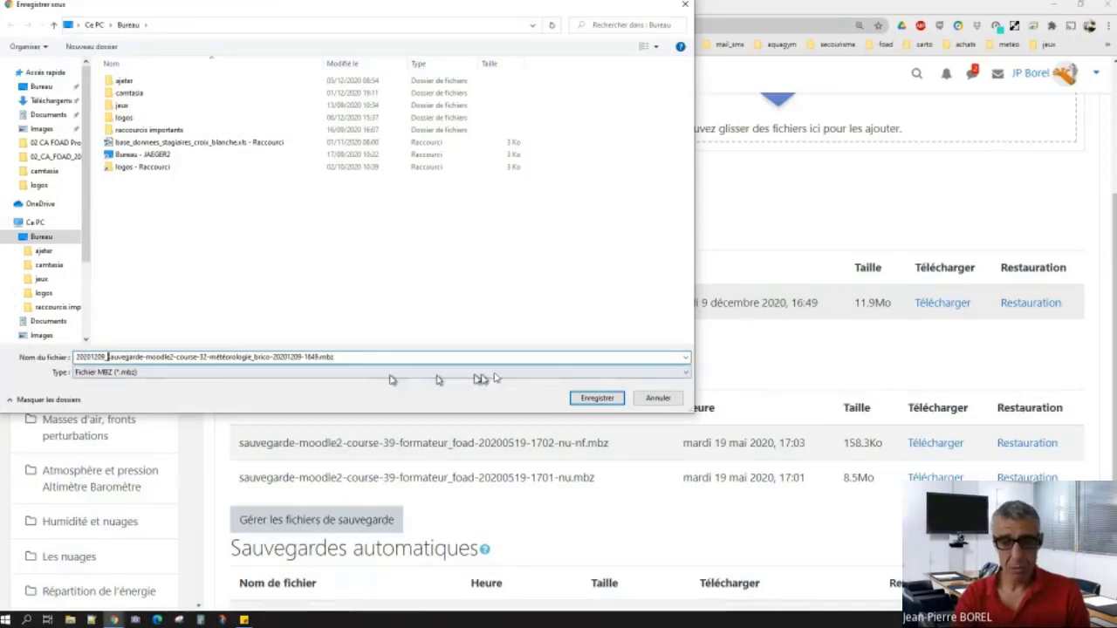
click(597, 398)
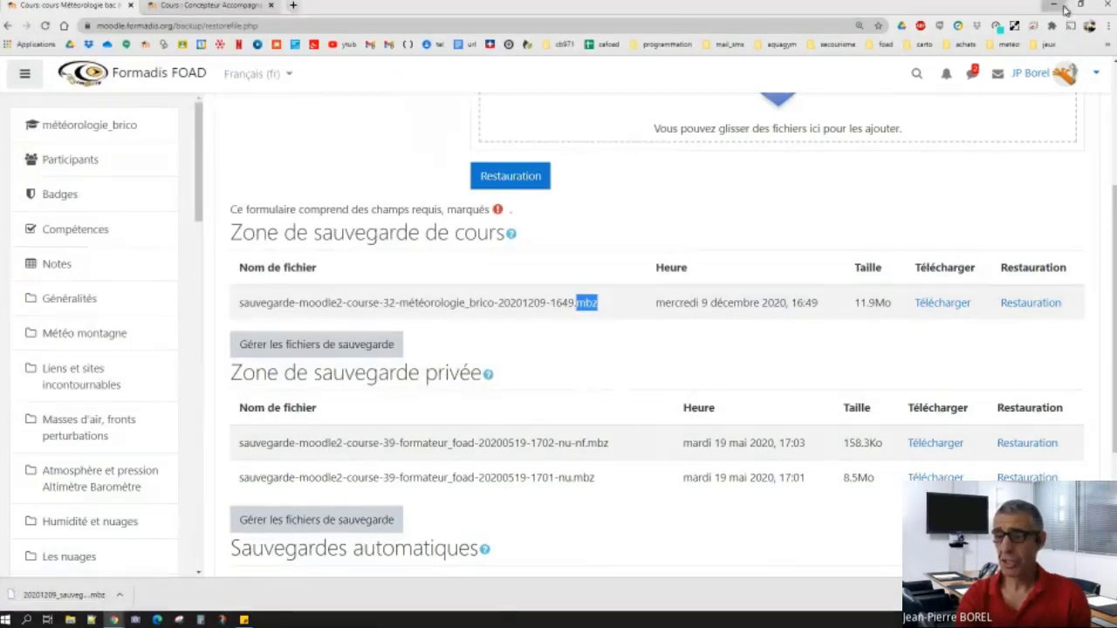
Switch to the Windows desktop, move the downloaded backup file to an empty area beside the central icons, and open its properties.
click(1054, 5)
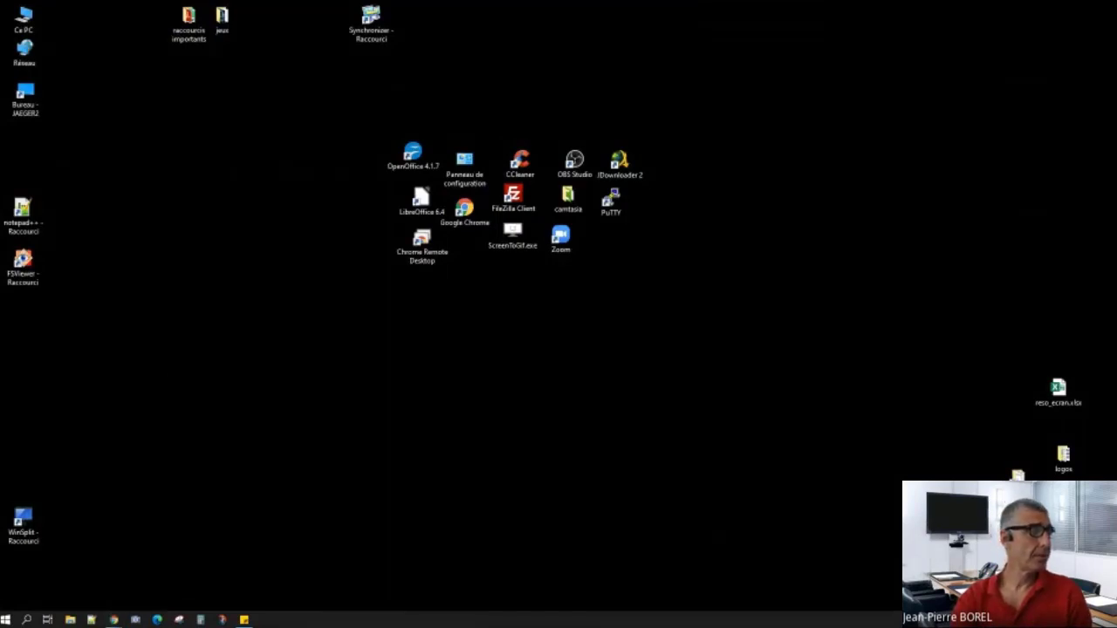
drag(997, 157, 712, 239)
click(690, 319)
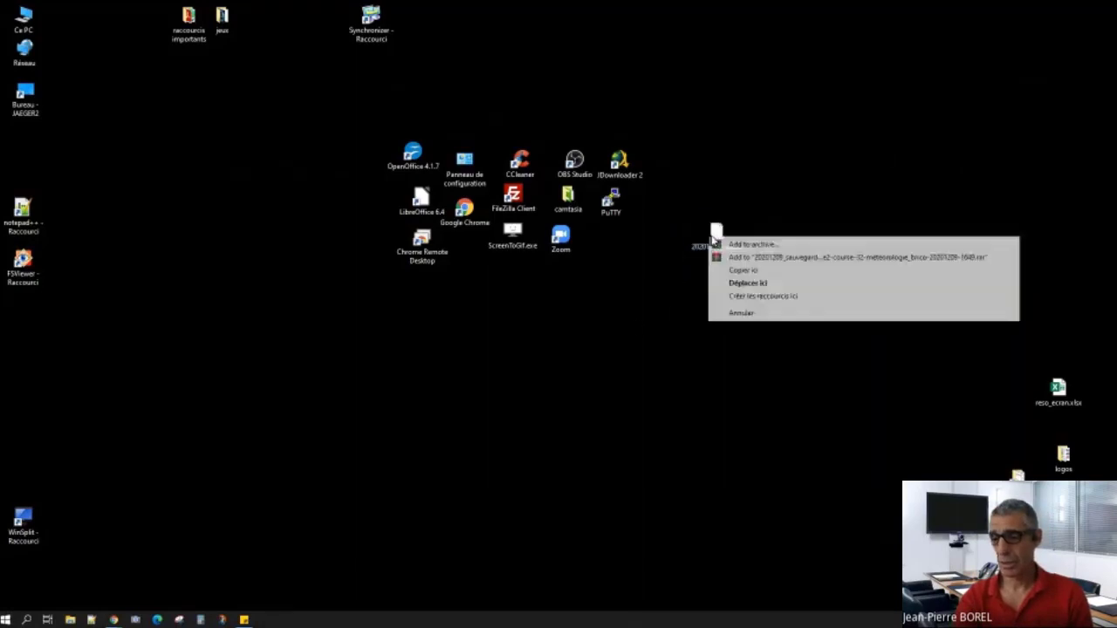
right_click(716, 230)
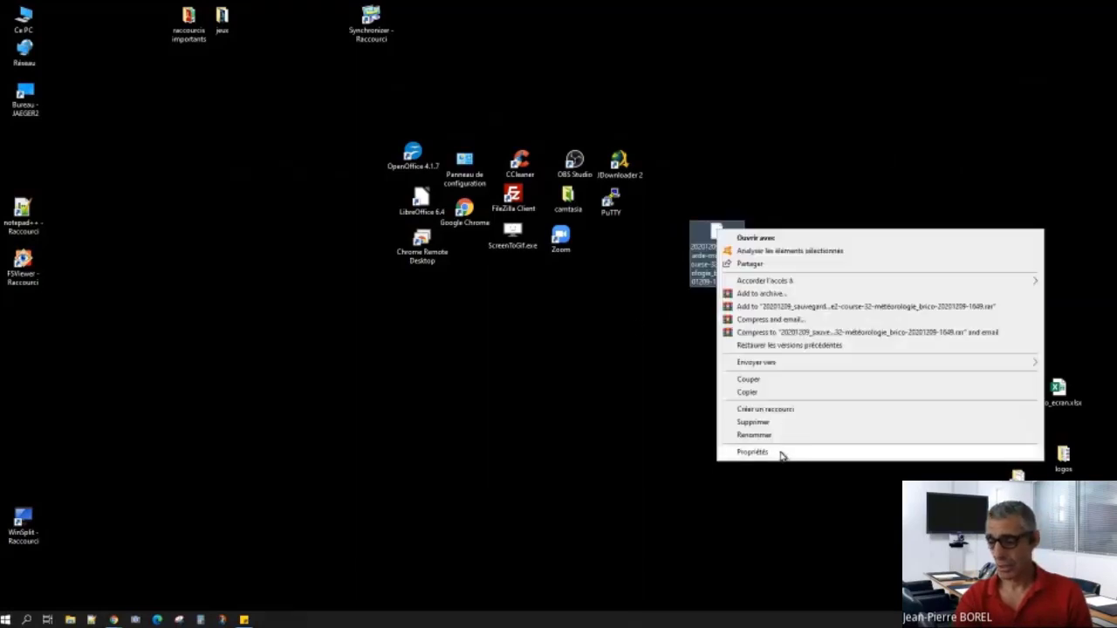
click(752, 452)
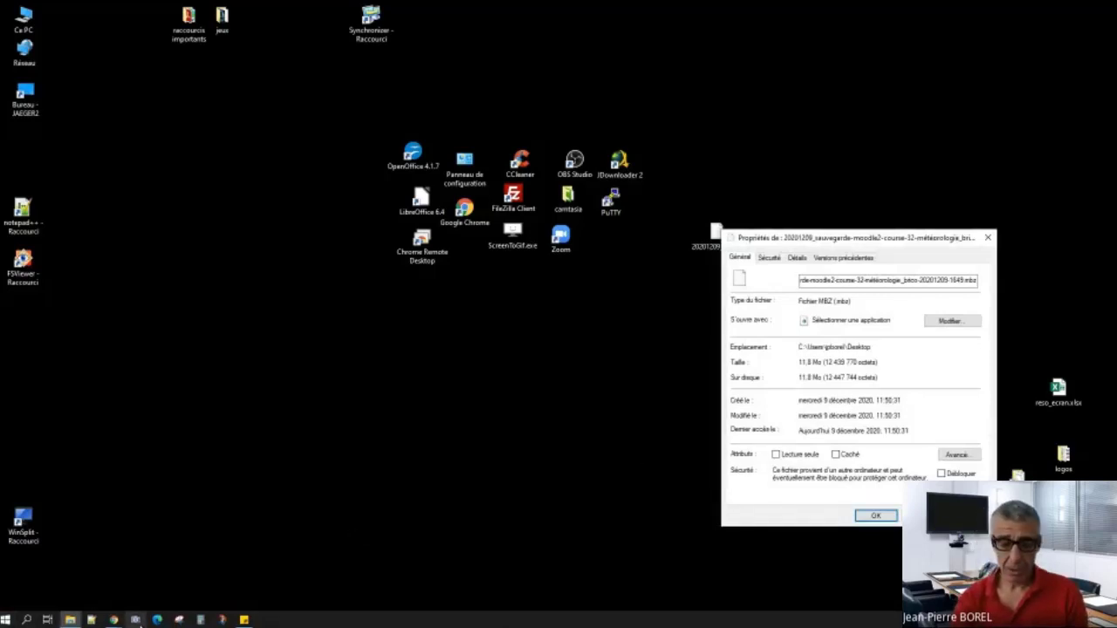
Return to the Moodle restore page in Chrome and look over the import area and the backup zones again.
mouse_move(116, 622)
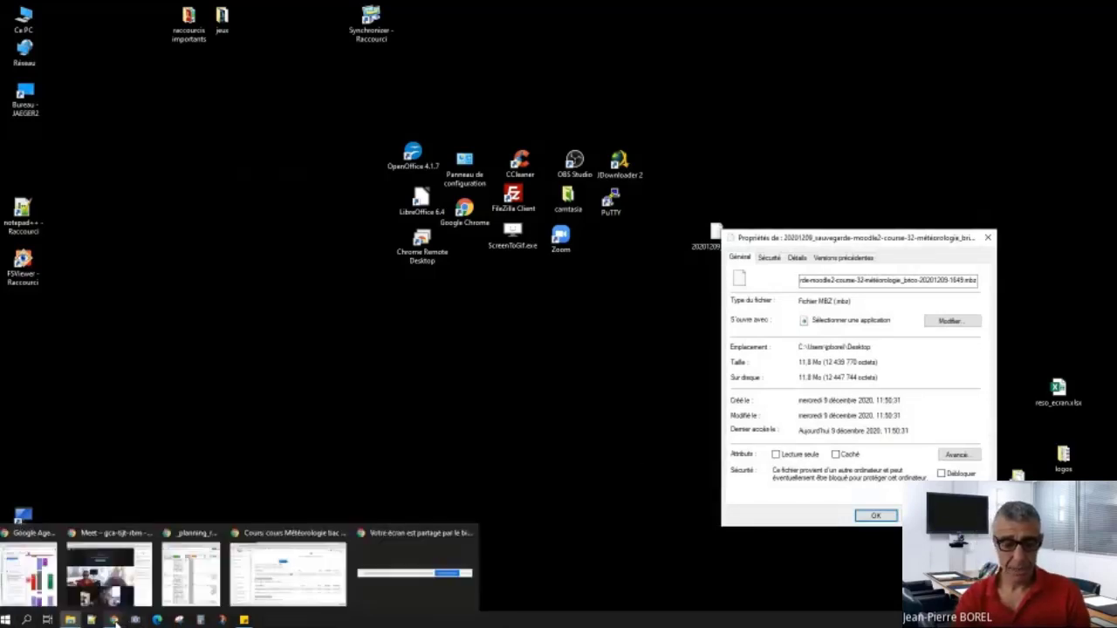
click(137, 576)
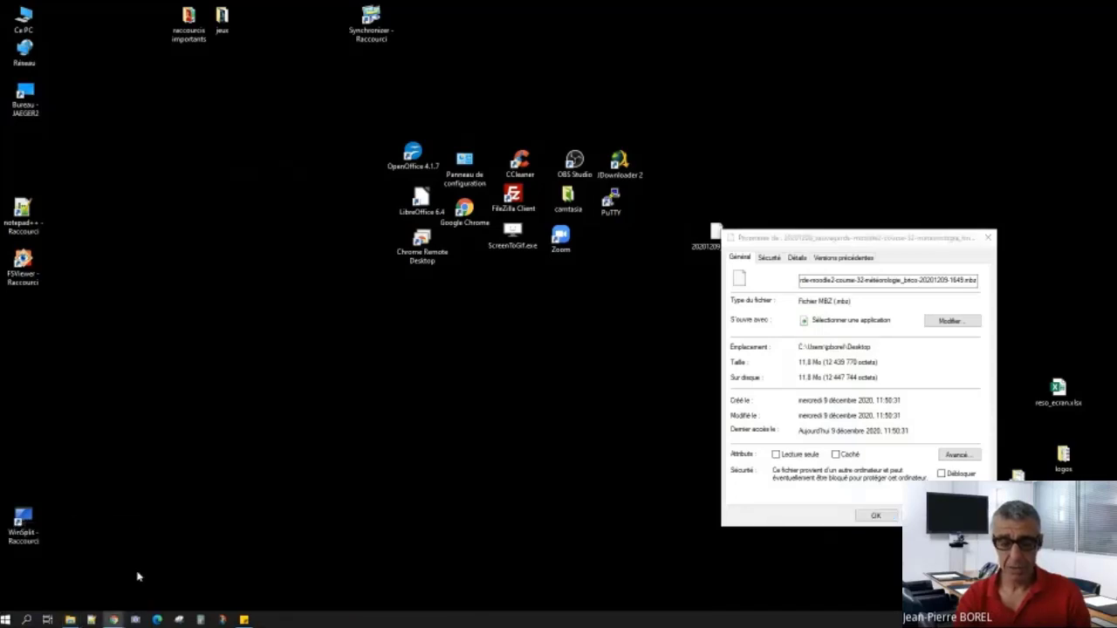
mouse_move(116, 622)
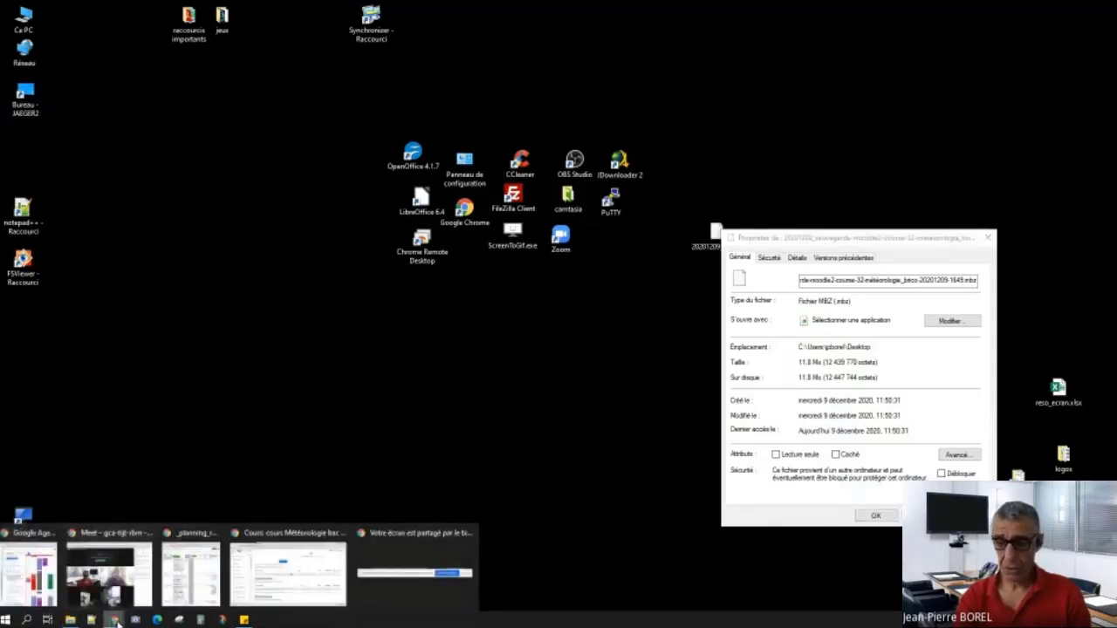
click(260, 576)
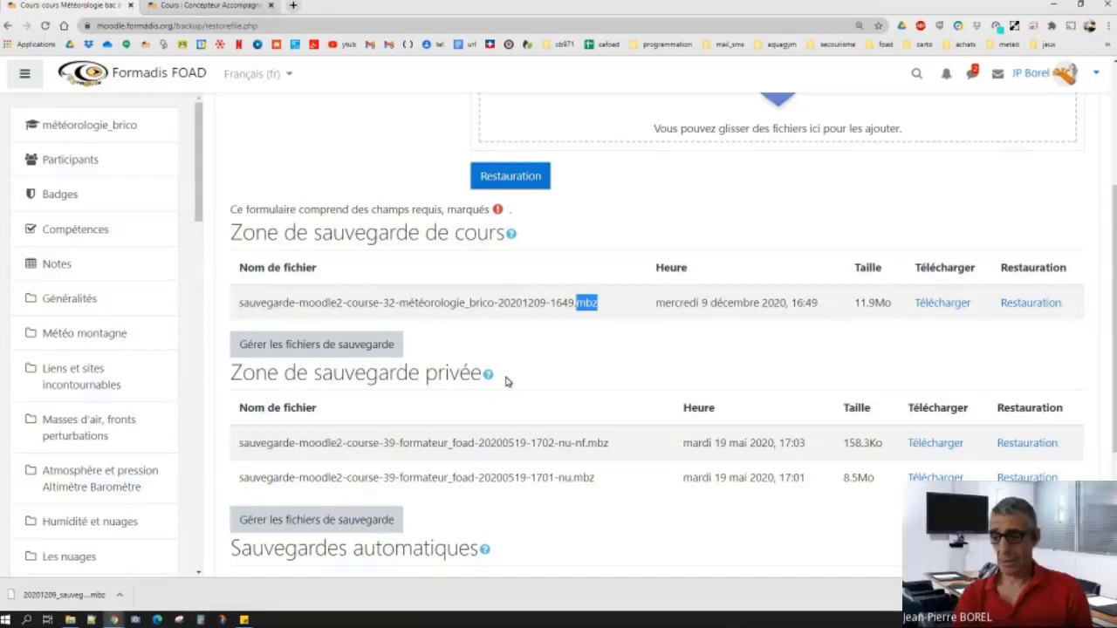
scroll(571, 357, up, 2)
scroll(583, 374, down, 2)
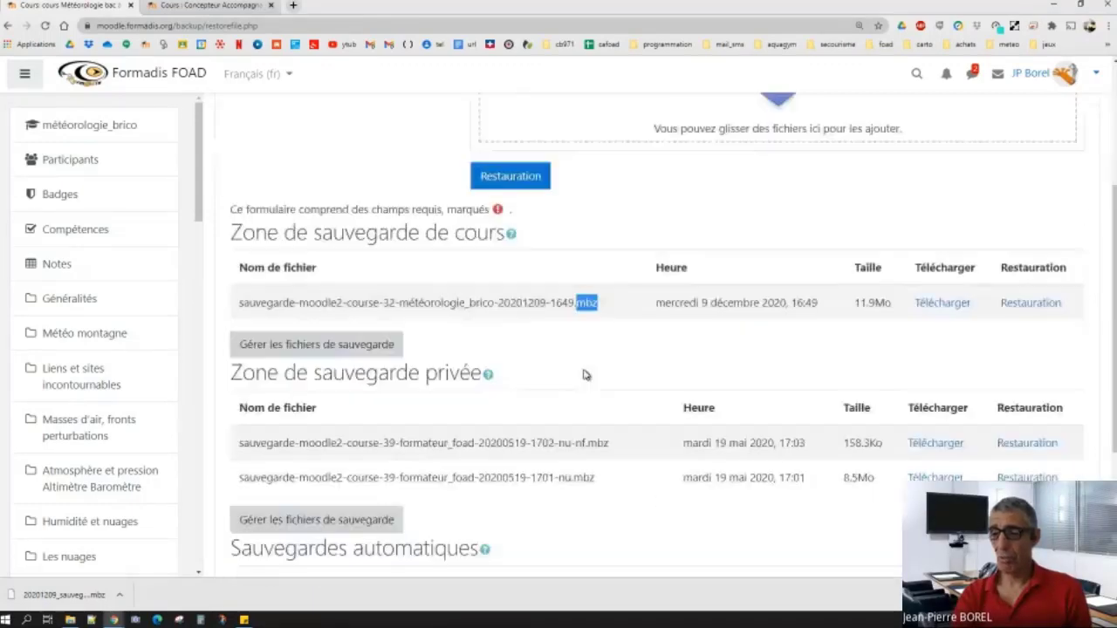
scroll(585, 374, down, 3)
scroll(575, 375, up, 4)
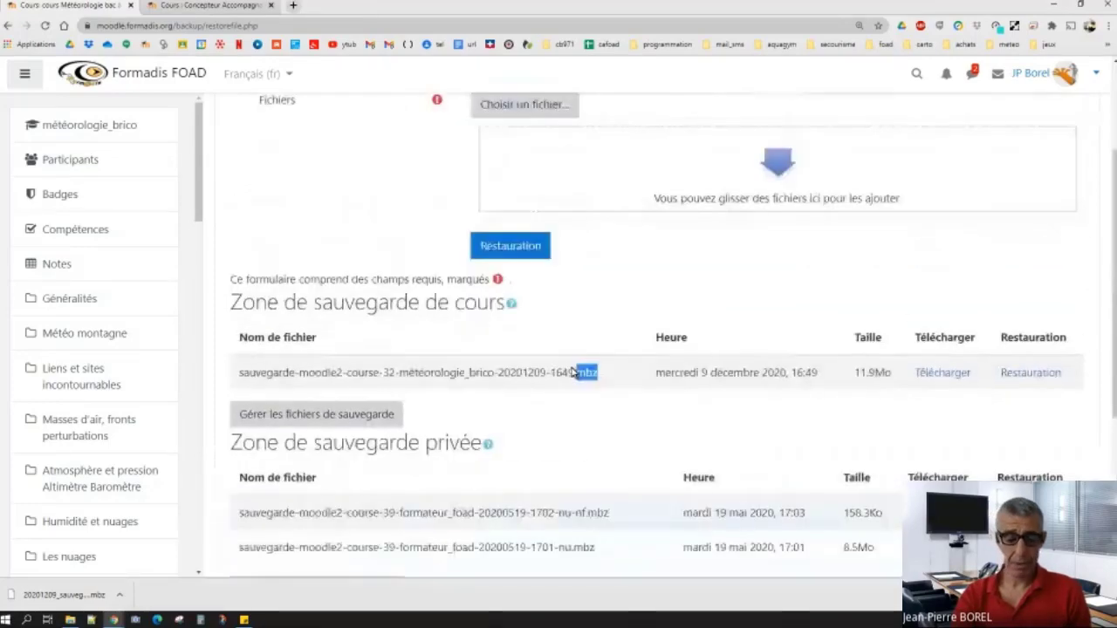
scroll(571, 370, up, 2)
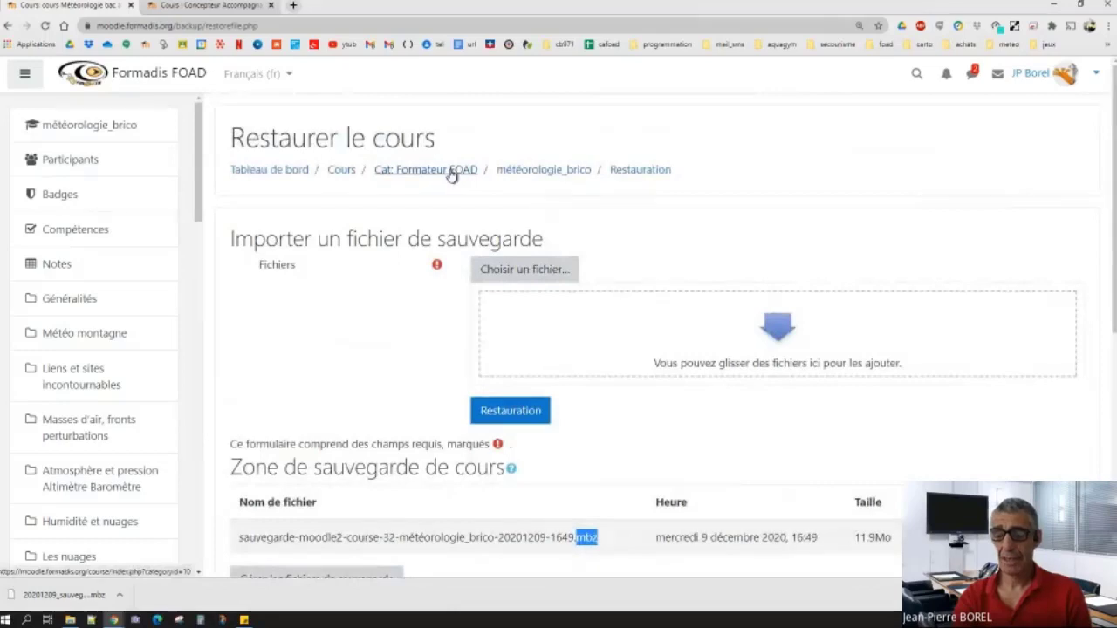
Open the météorologie_brico course page and look through its general content and the Météo montagne section.
click(518, 174)
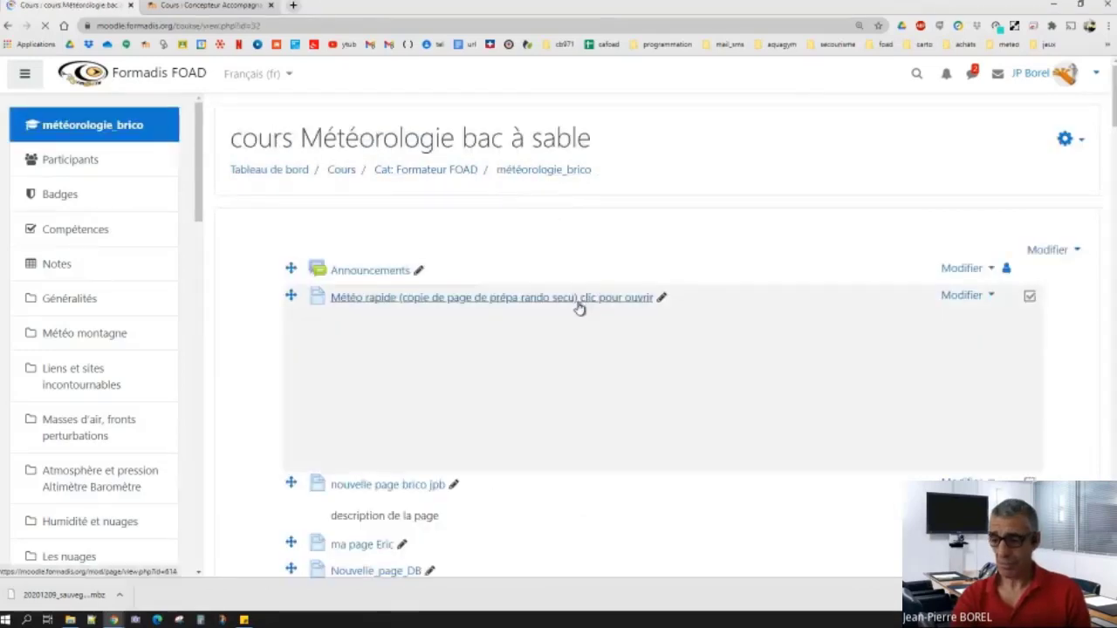
scroll(576, 305, down, 2)
scroll(574, 305, down, 5)
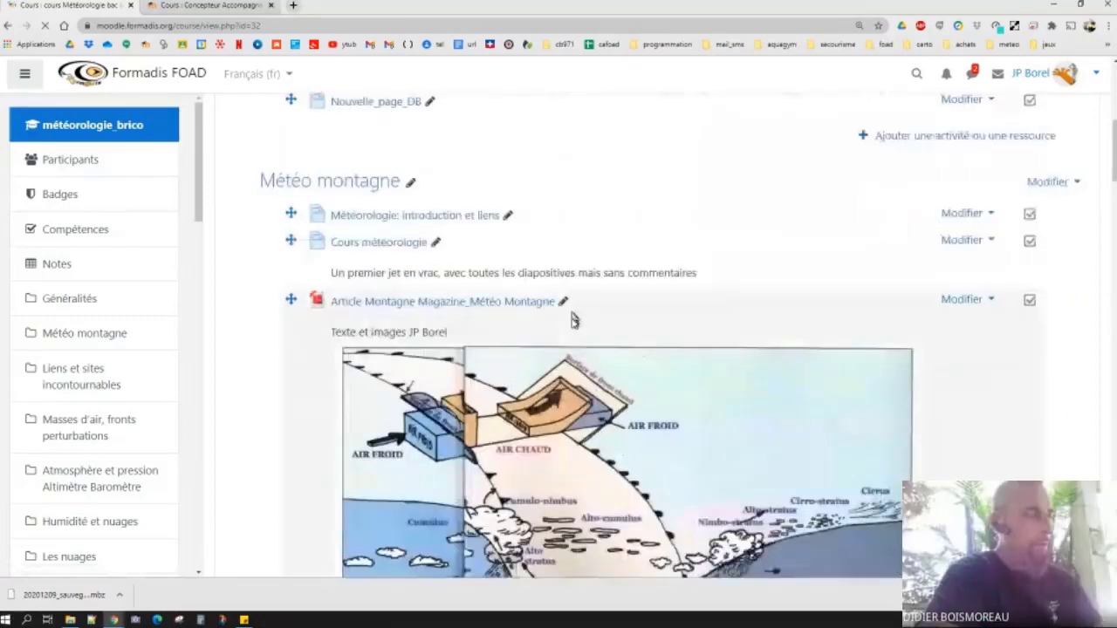
scroll(329, 356, up, 5)
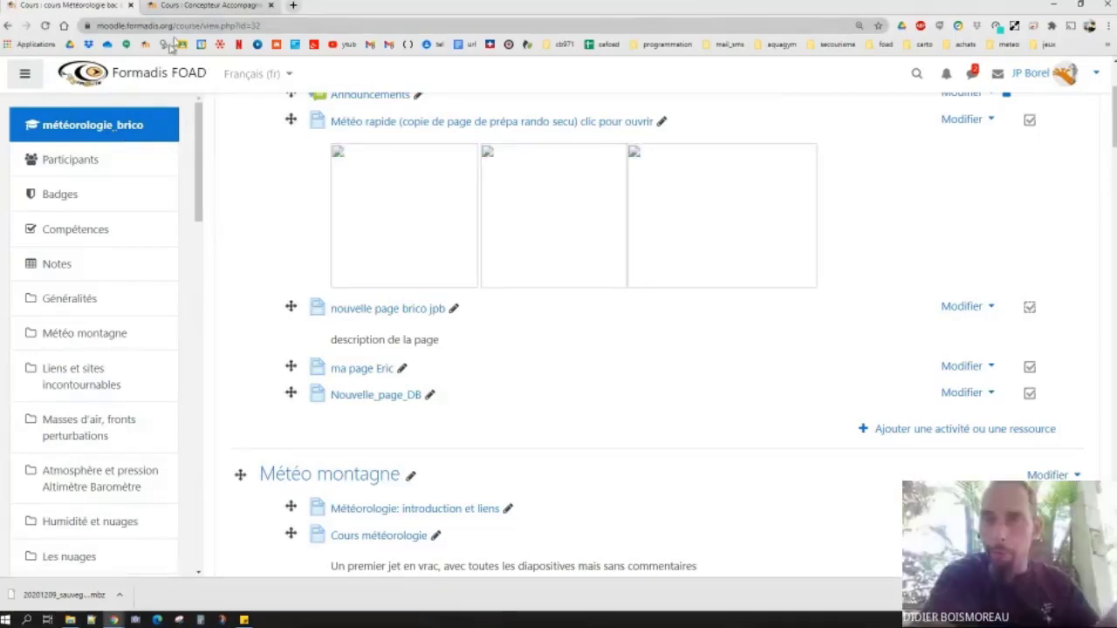
Switch to the Concepteur Accompagnateur en Formation à Distance course, open its full administration page, and look through the settings, reports, badges and question bank options.
click(199, 5)
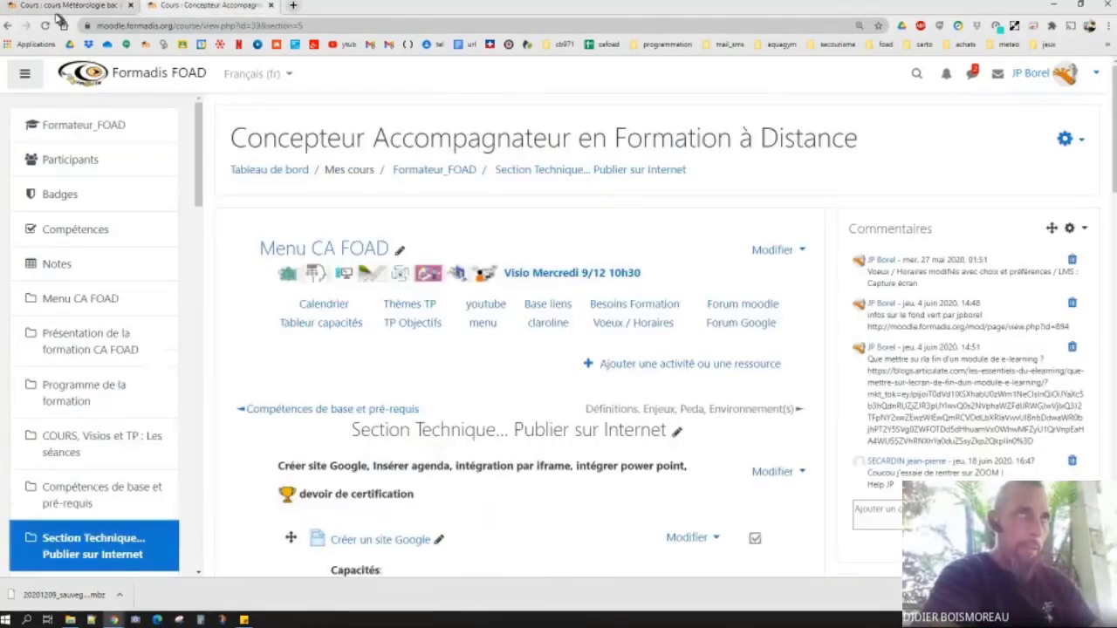
click(55, 7)
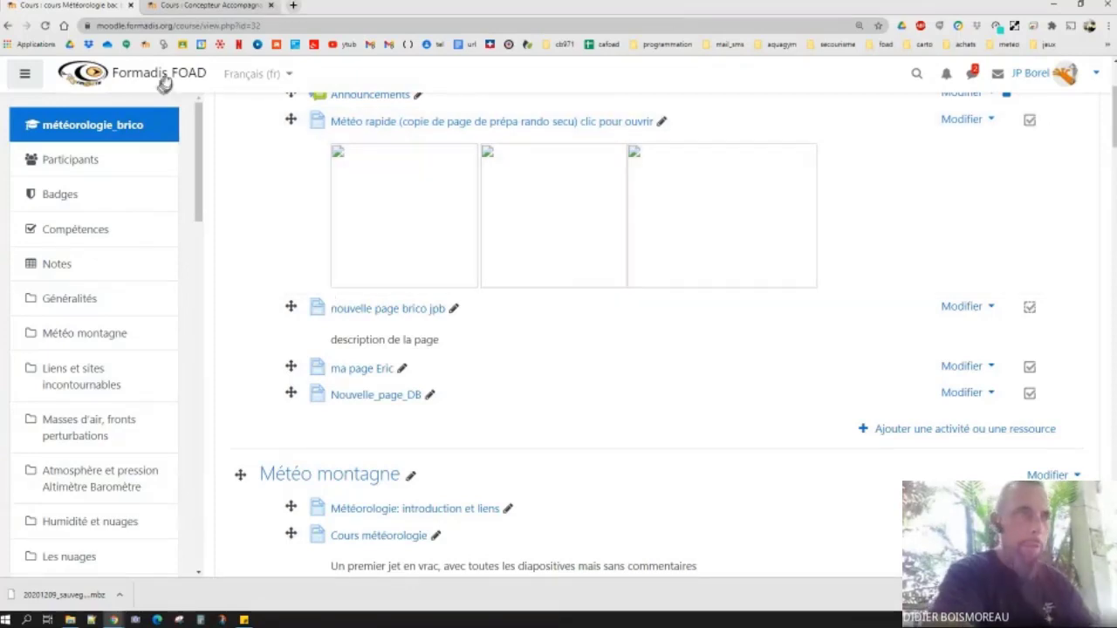
click(221, 4)
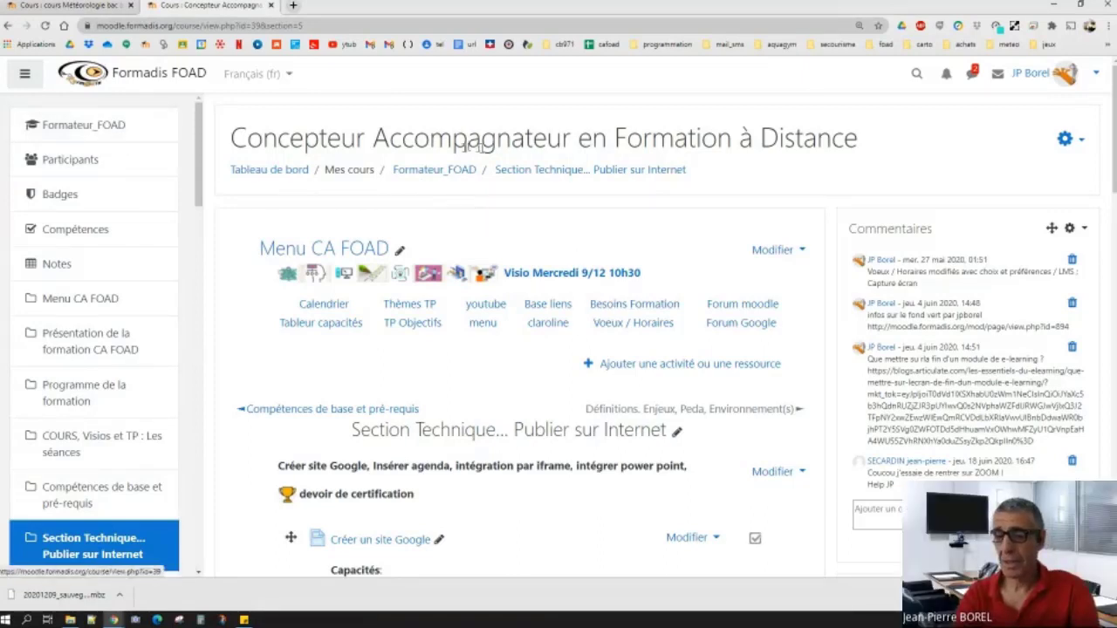
click(1068, 139)
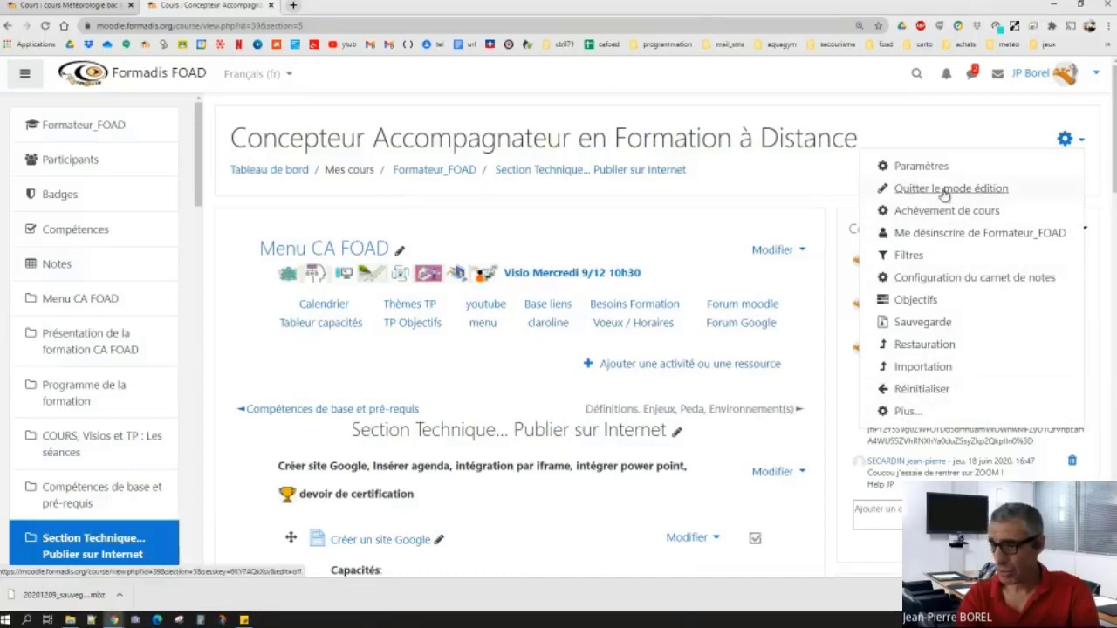
click(905, 417)
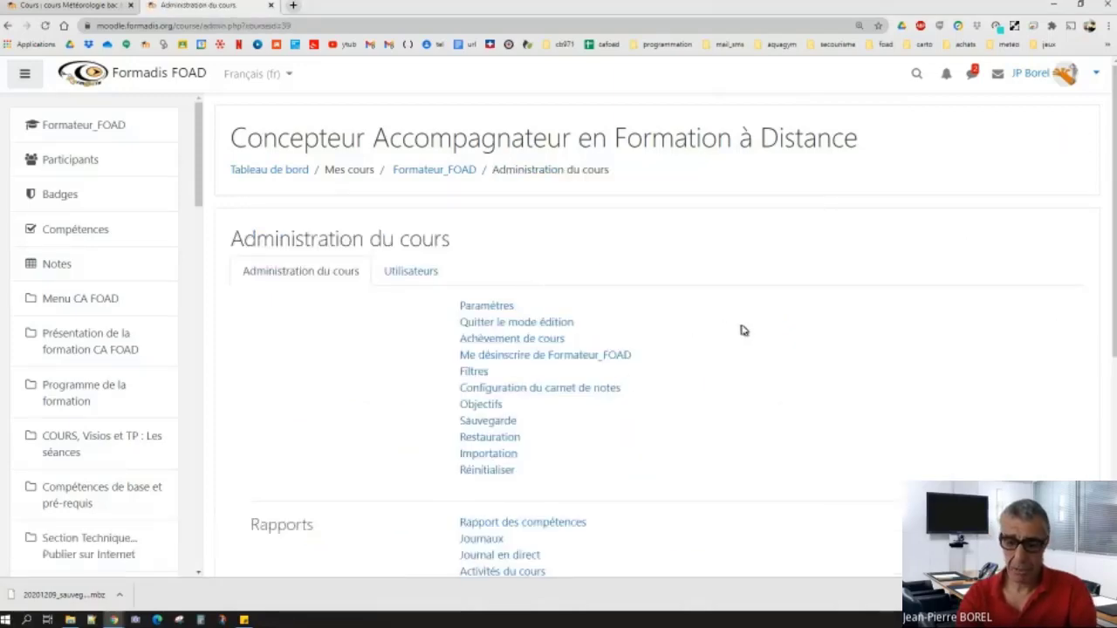
scroll(737, 334, down, 3)
scroll(749, 341, down, 5)
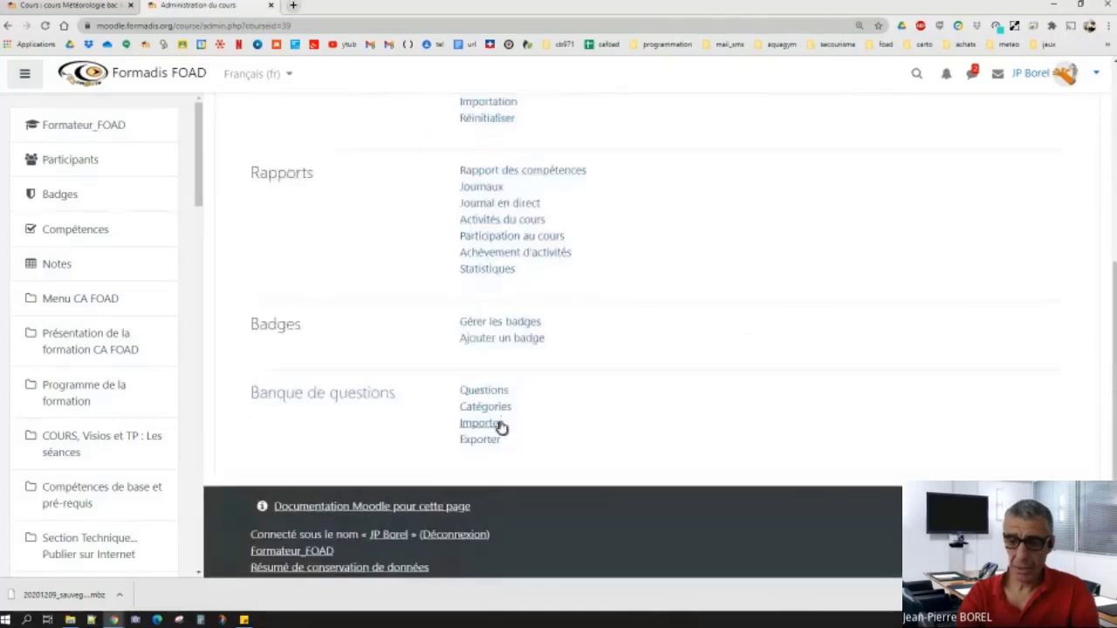
scroll(655, 381, up, 8)
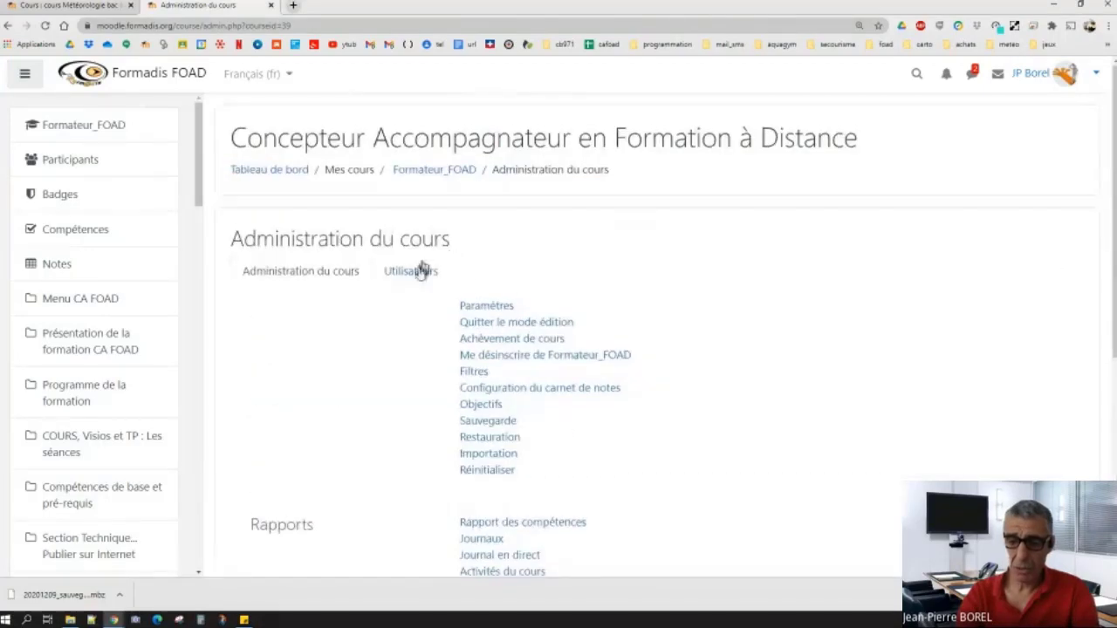
Look over the course's user administration options, including enrolled users, enrolment methods and permissions.
click(416, 270)
scroll(698, 310, down, 1)
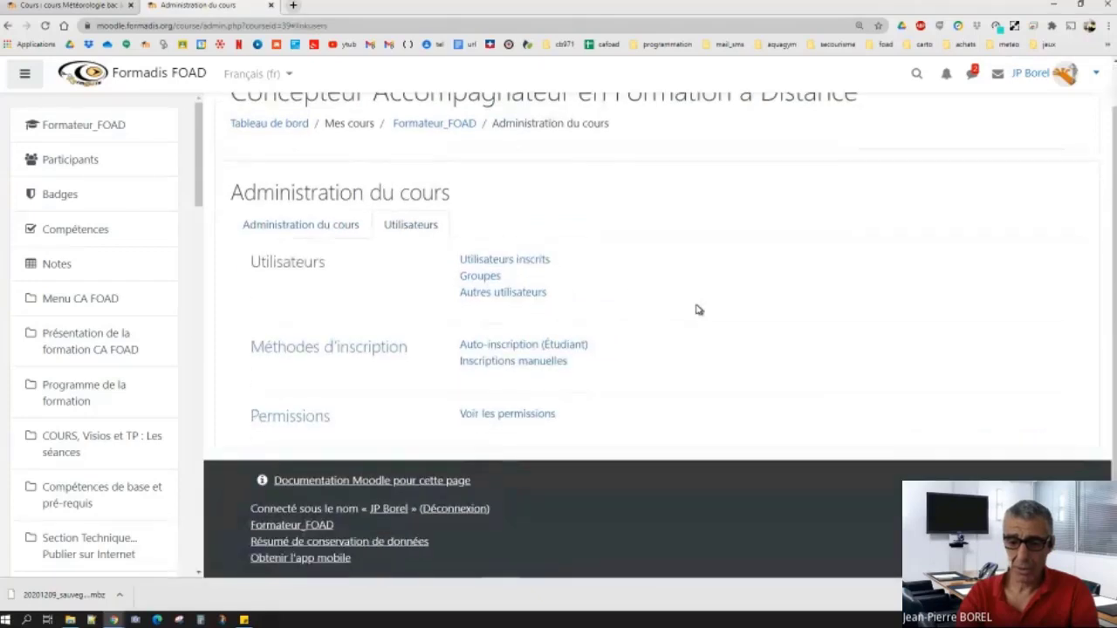
scroll(689, 305, up, 1)
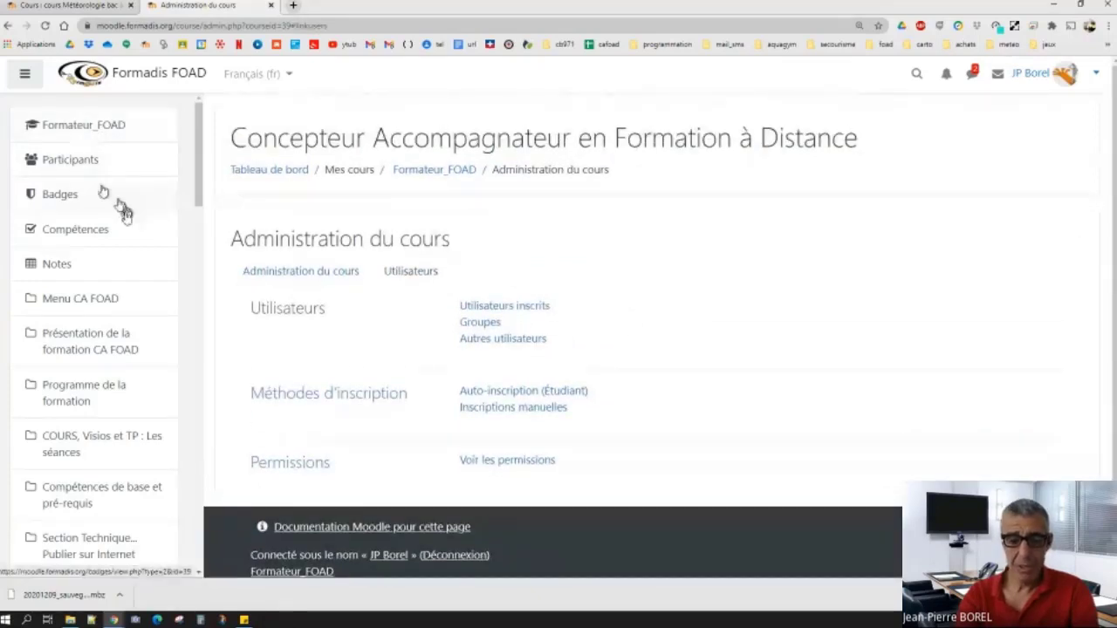
Open the Moodle site administration and look through its general settings, from competencies and badges to language, messaging and security.
scroll(113, 471, down, 10)
scroll(118, 480, down, 5)
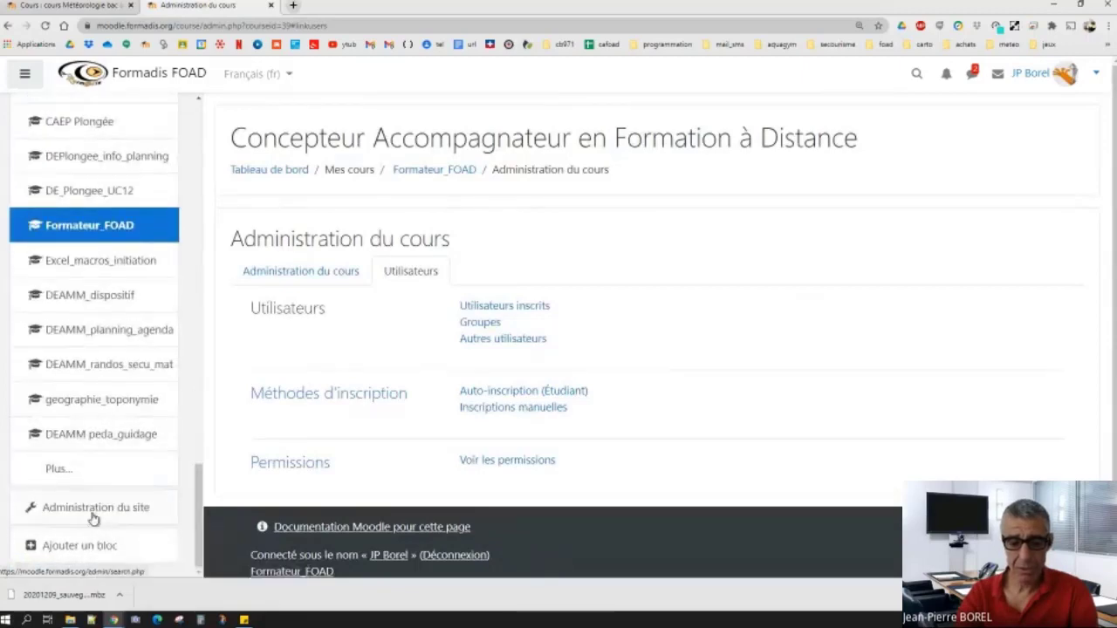
click(93, 519)
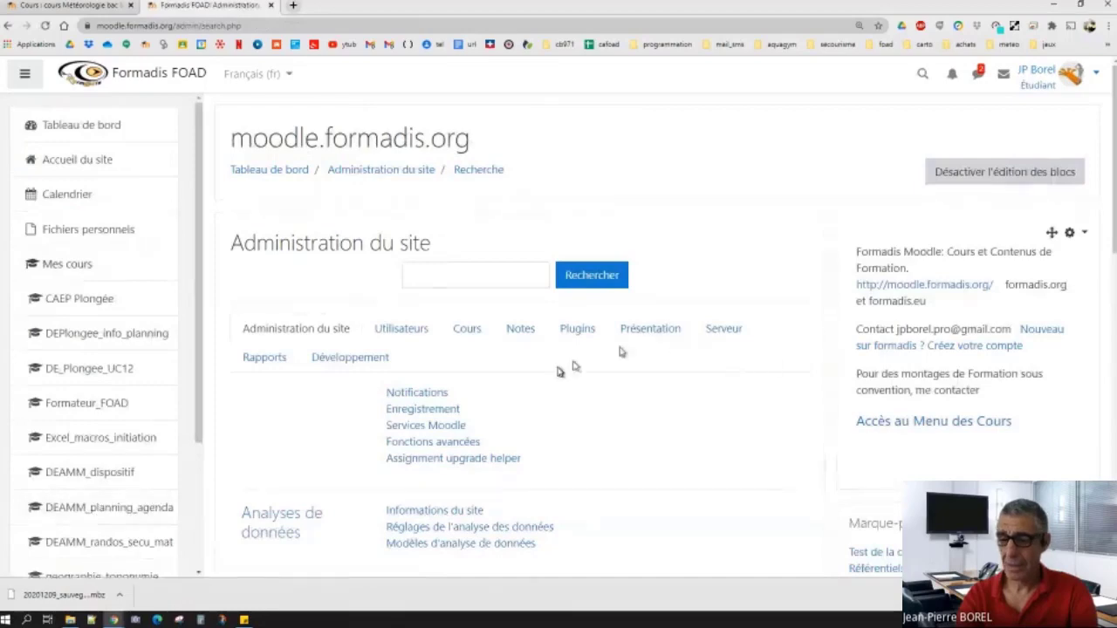
scroll(454, 358, down, 2)
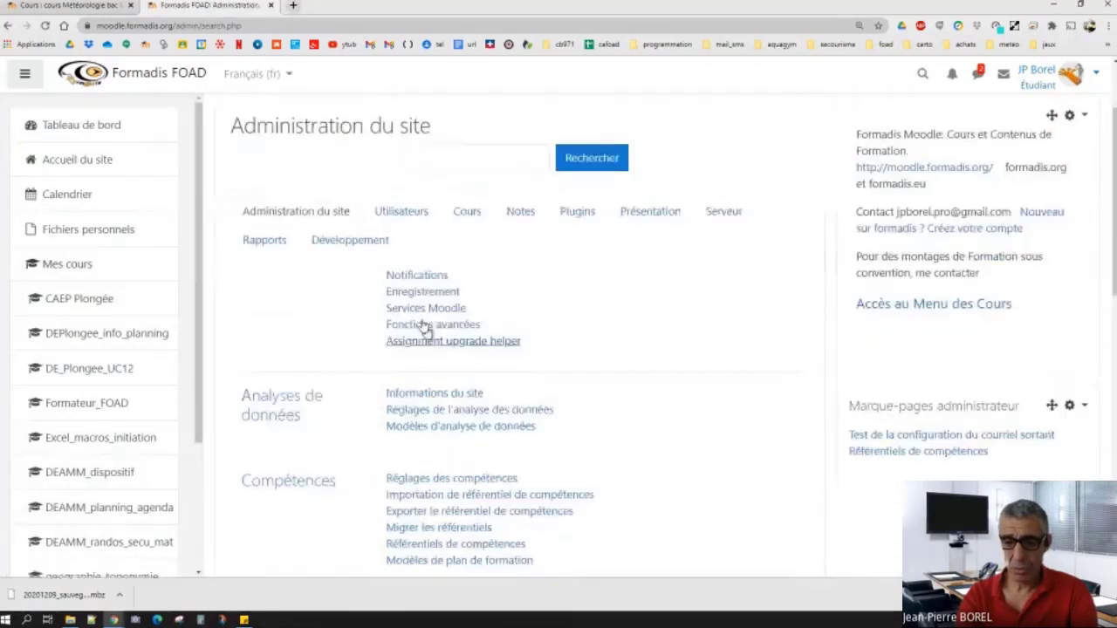
scroll(436, 397, down, 4)
scroll(476, 402, down, 5)
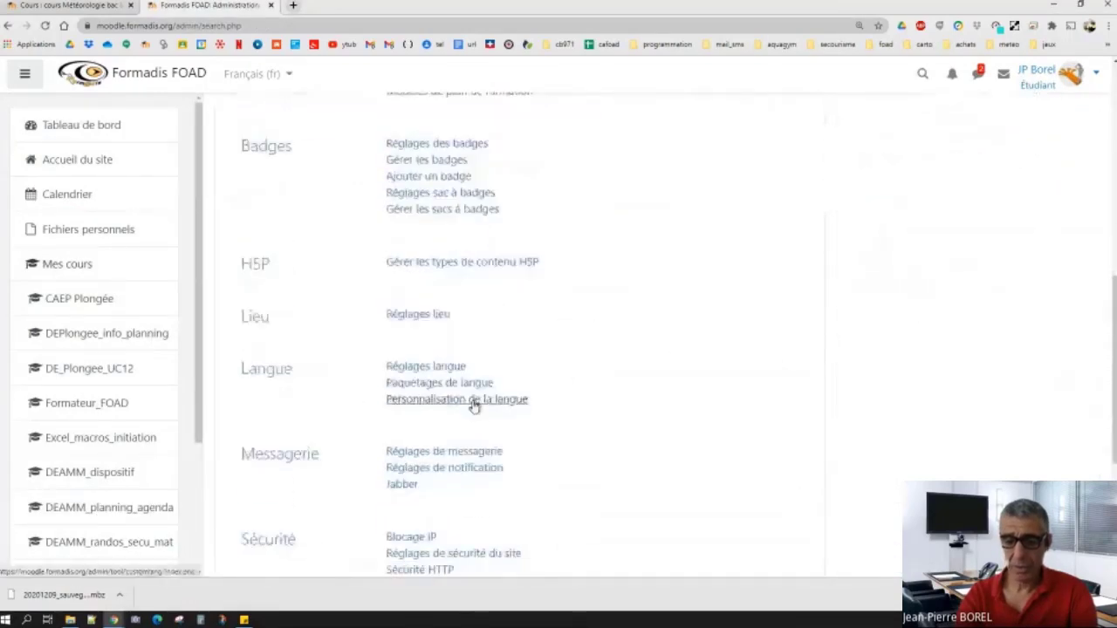
scroll(471, 401, up, 11)
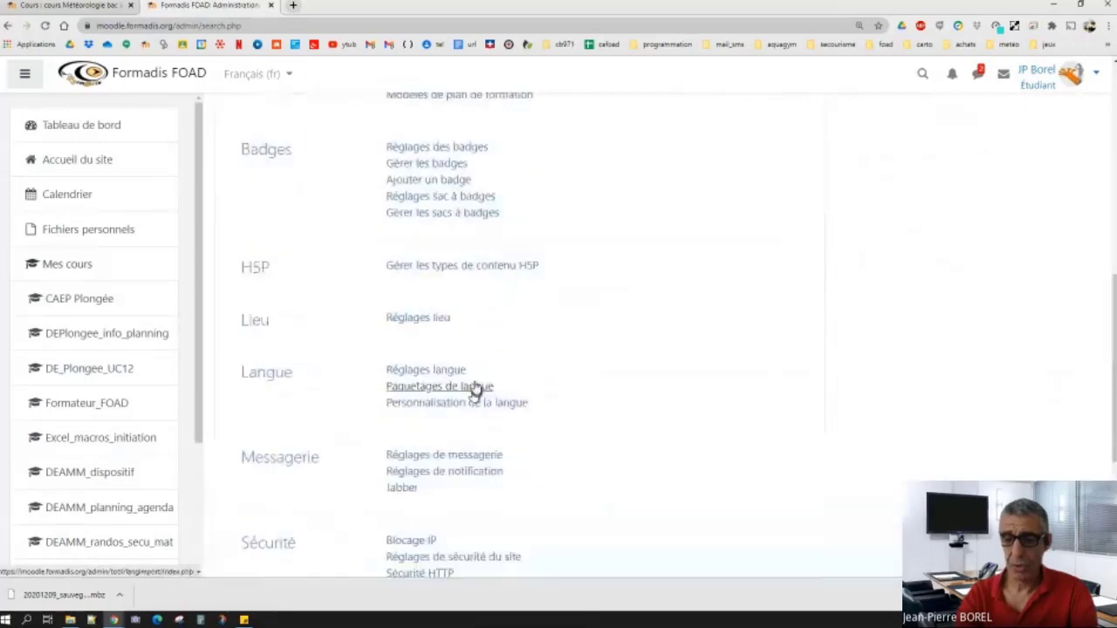
Show the site's user administration options briefly, and open the course and category management page from the course options.
click(403, 331)
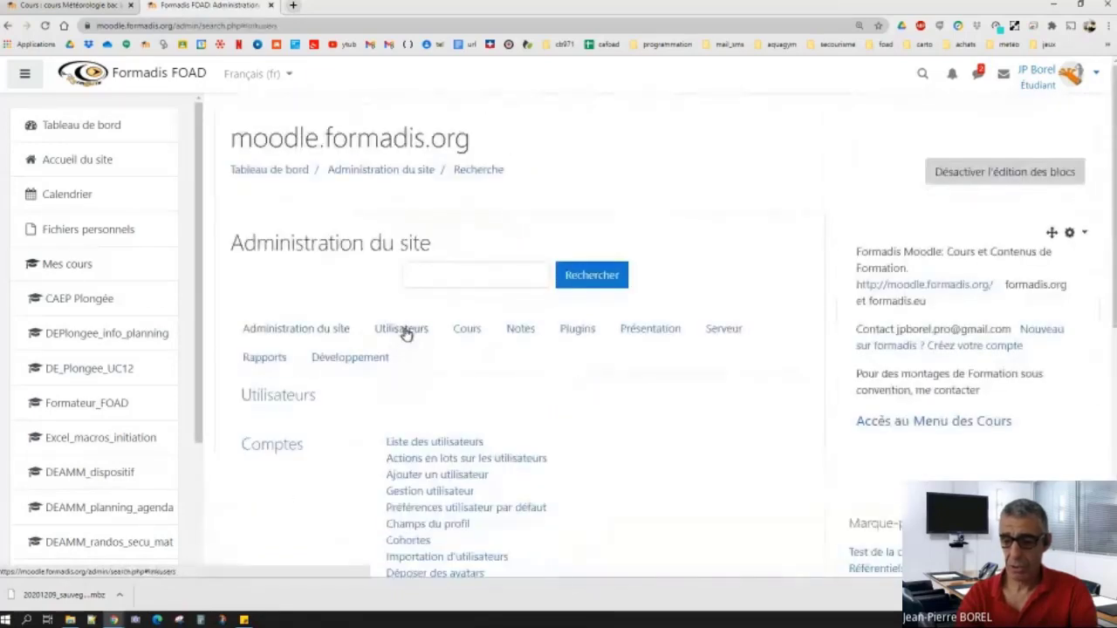
click(465, 336)
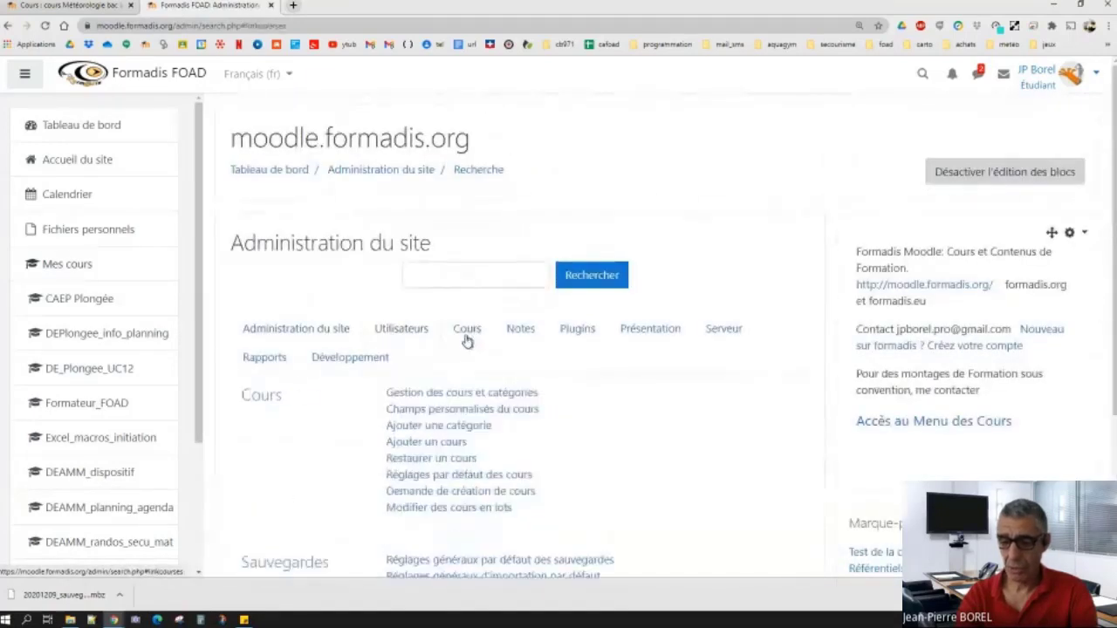
click(484, 395)
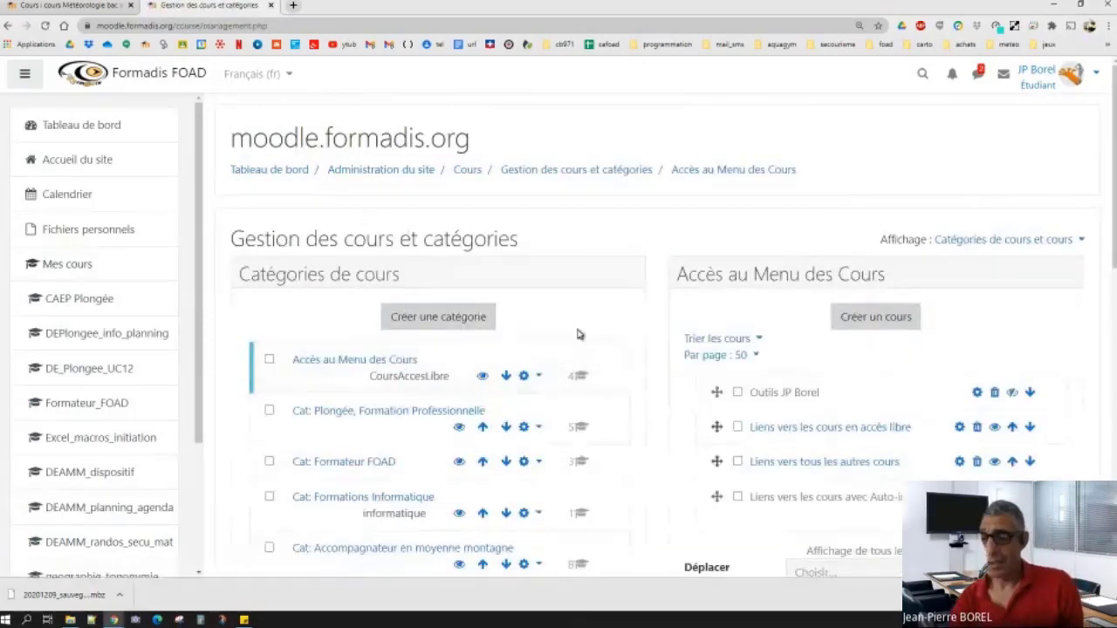